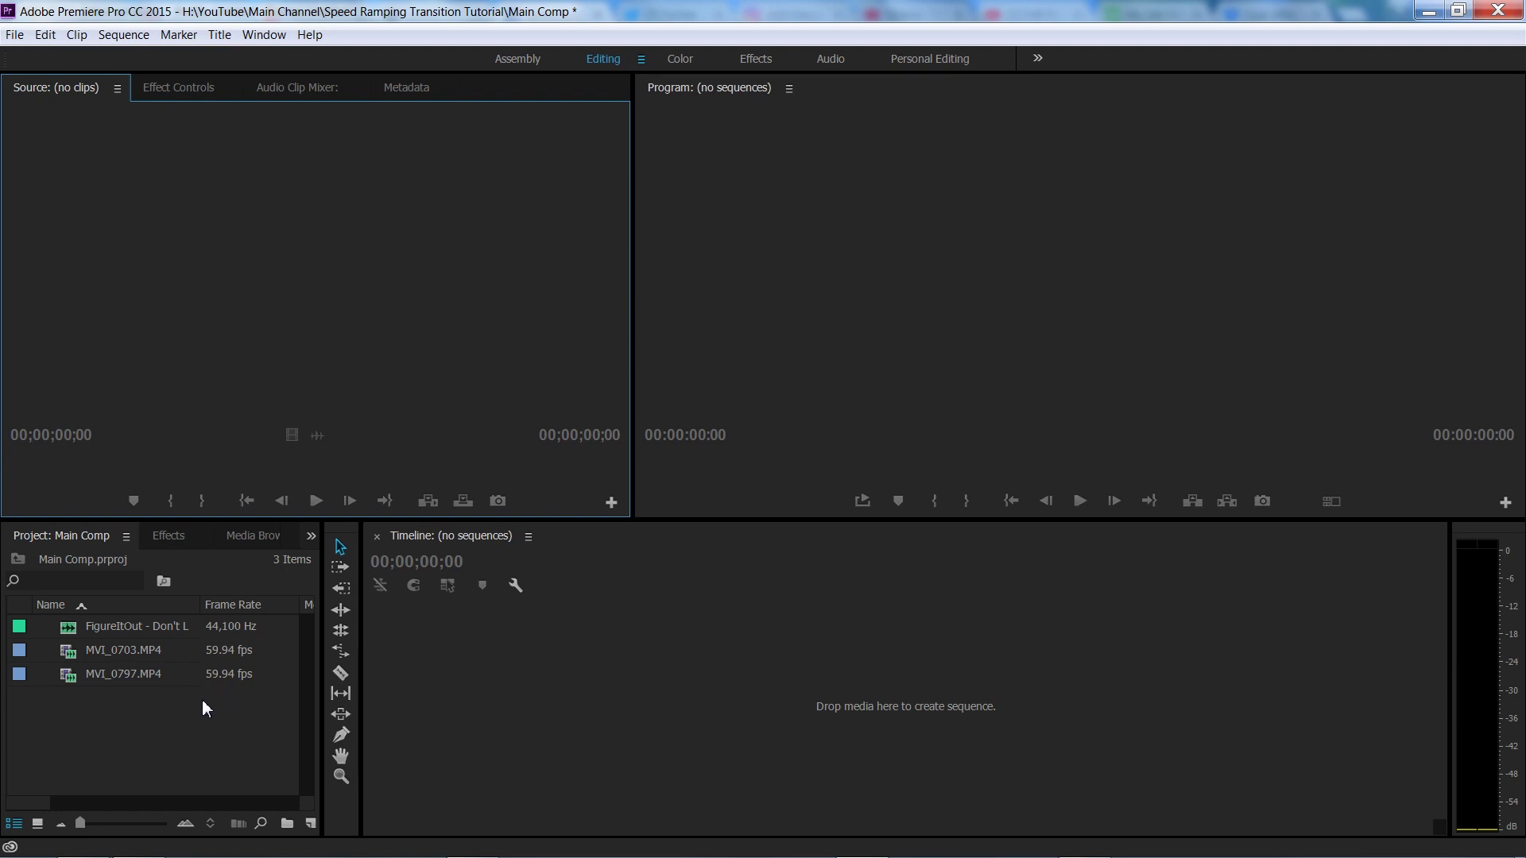
# - Open the import window from the project media list, then close it without importing anything
pyautogui.click(202, 701)
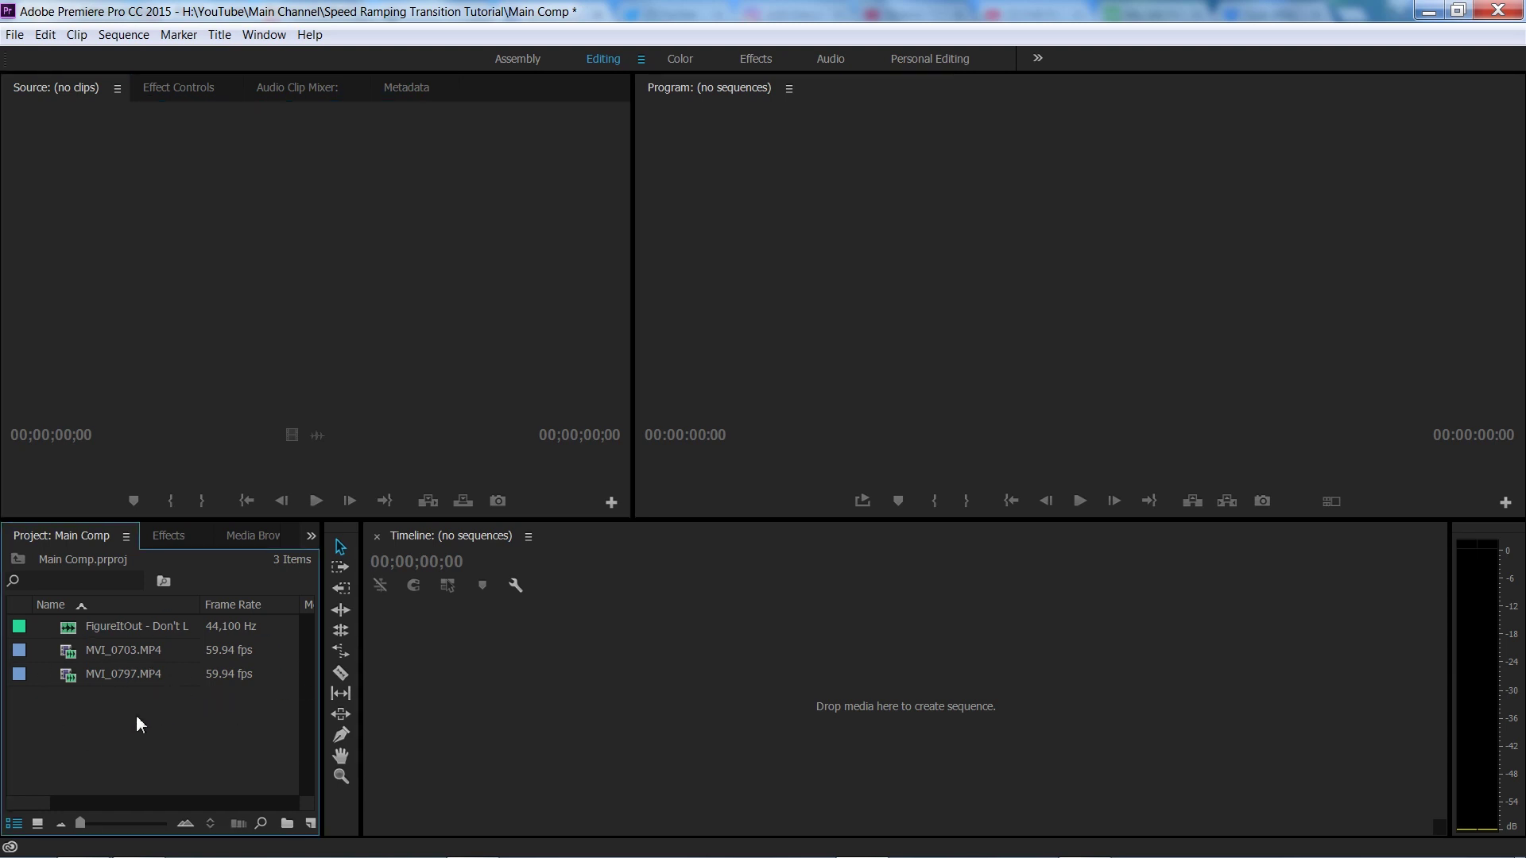
pyautogui.doubleClick(165, 723)
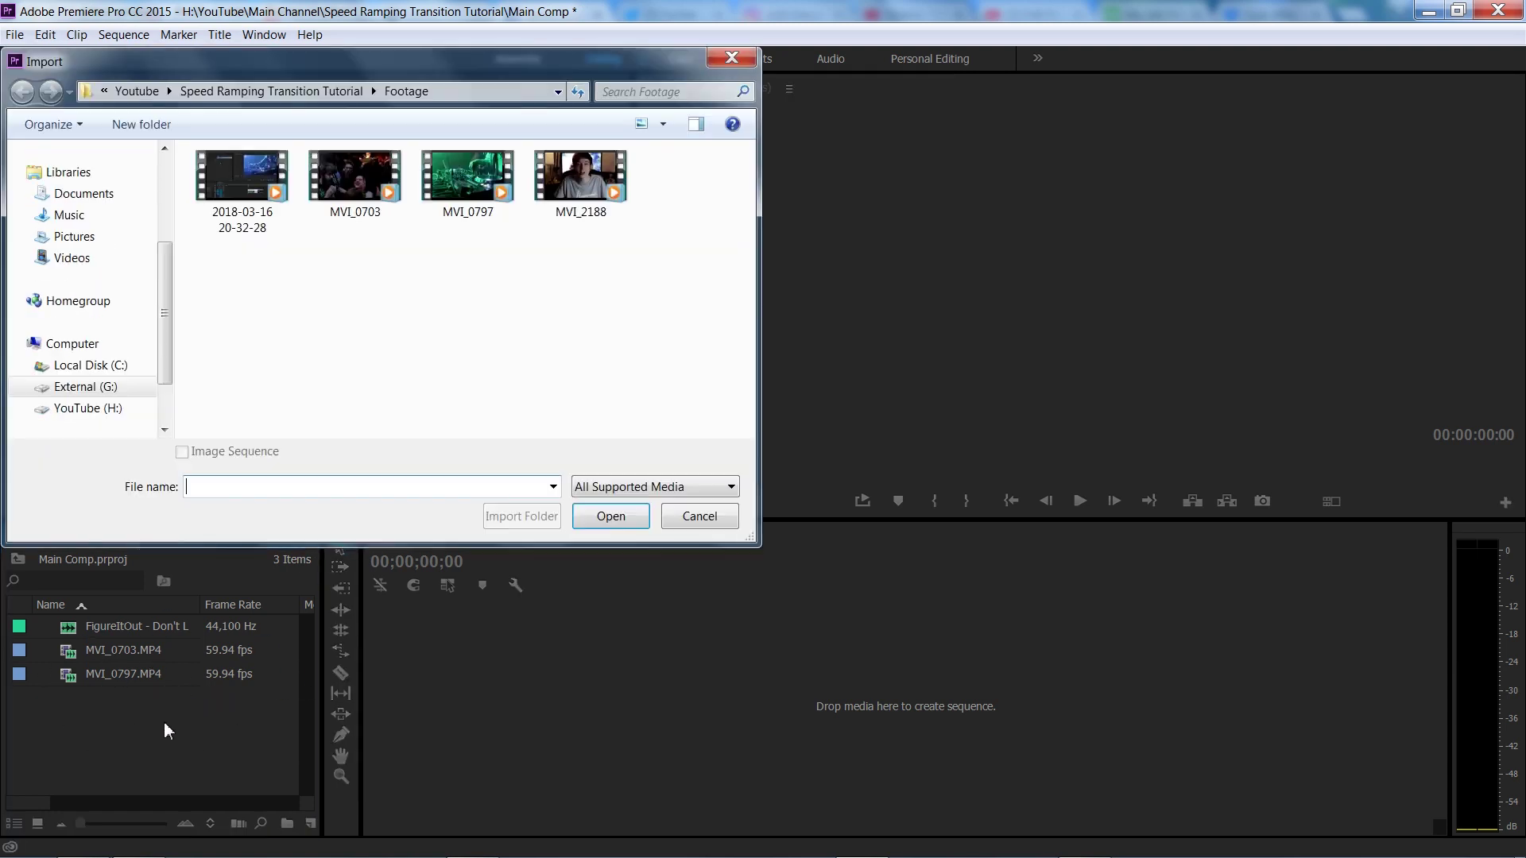
pyautogui.click(731, 57)
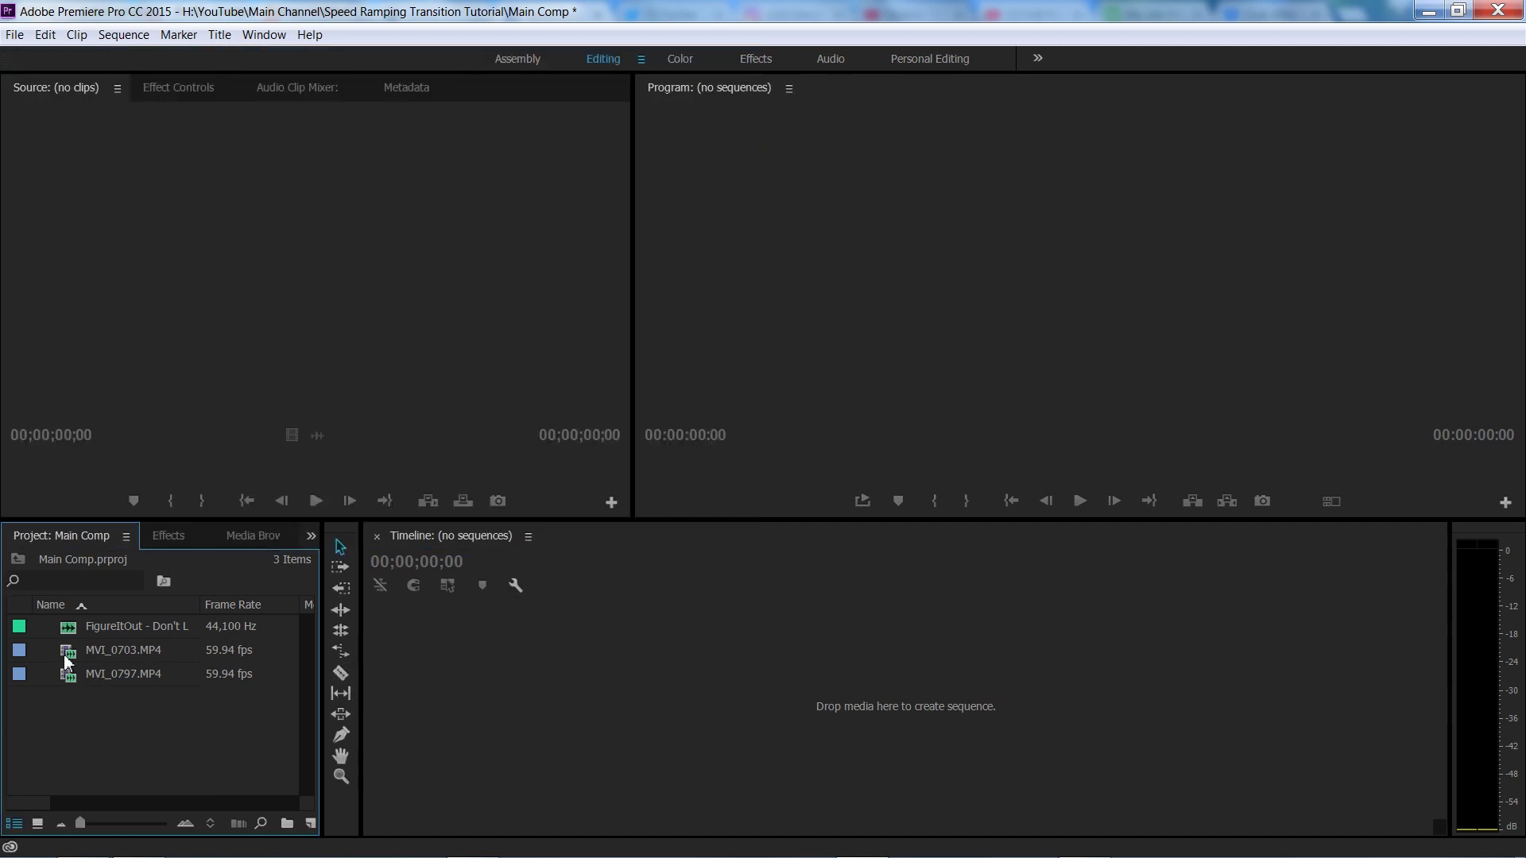
# - Build a sequence from MVI_0797.MP4, add MVI_0703.MP4 after it, and zoom the timeline in
pyautogui.moveTo(70, 685); pyautogui.dragTo(562, 729)
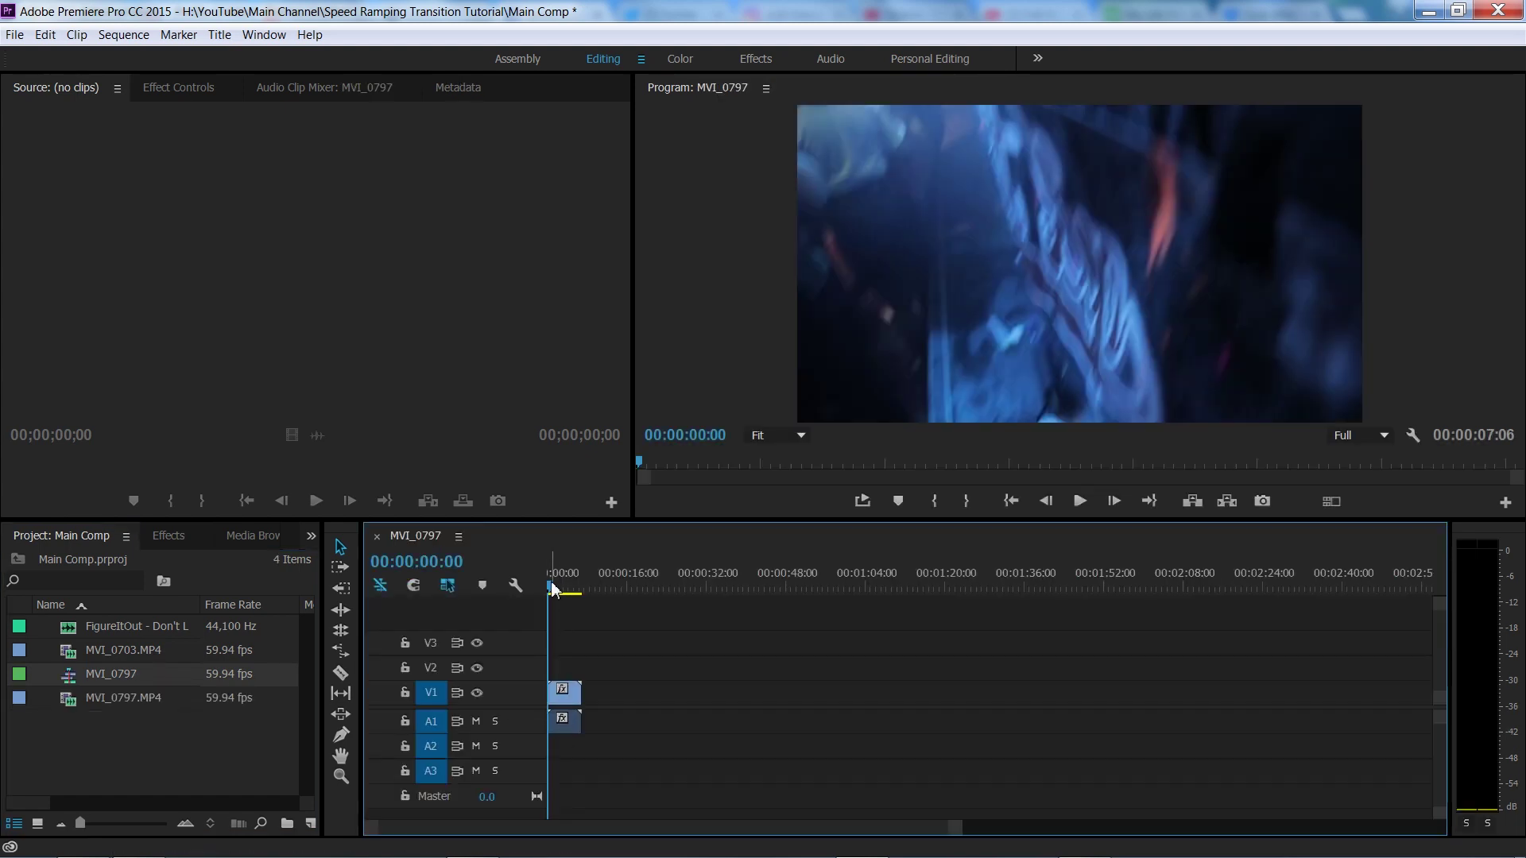
pyautogui.moveTo(554, 589); pyautogui.dragTo(565, 590)
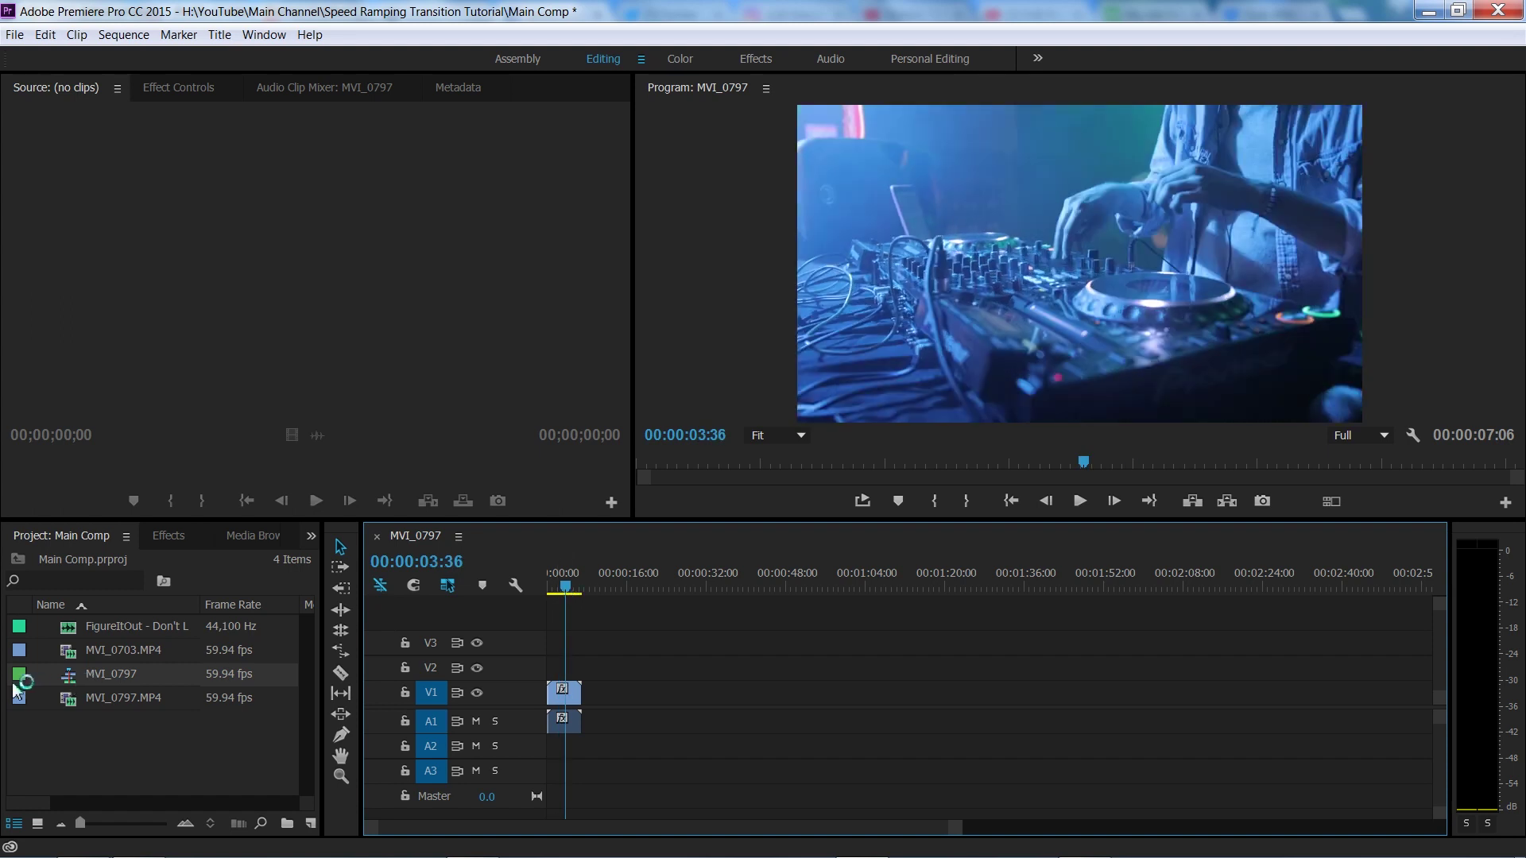
pyautogui.moveTo(73, 650); pyautogui.dragTo(590, 689)
pyautogui.click(602, 591)
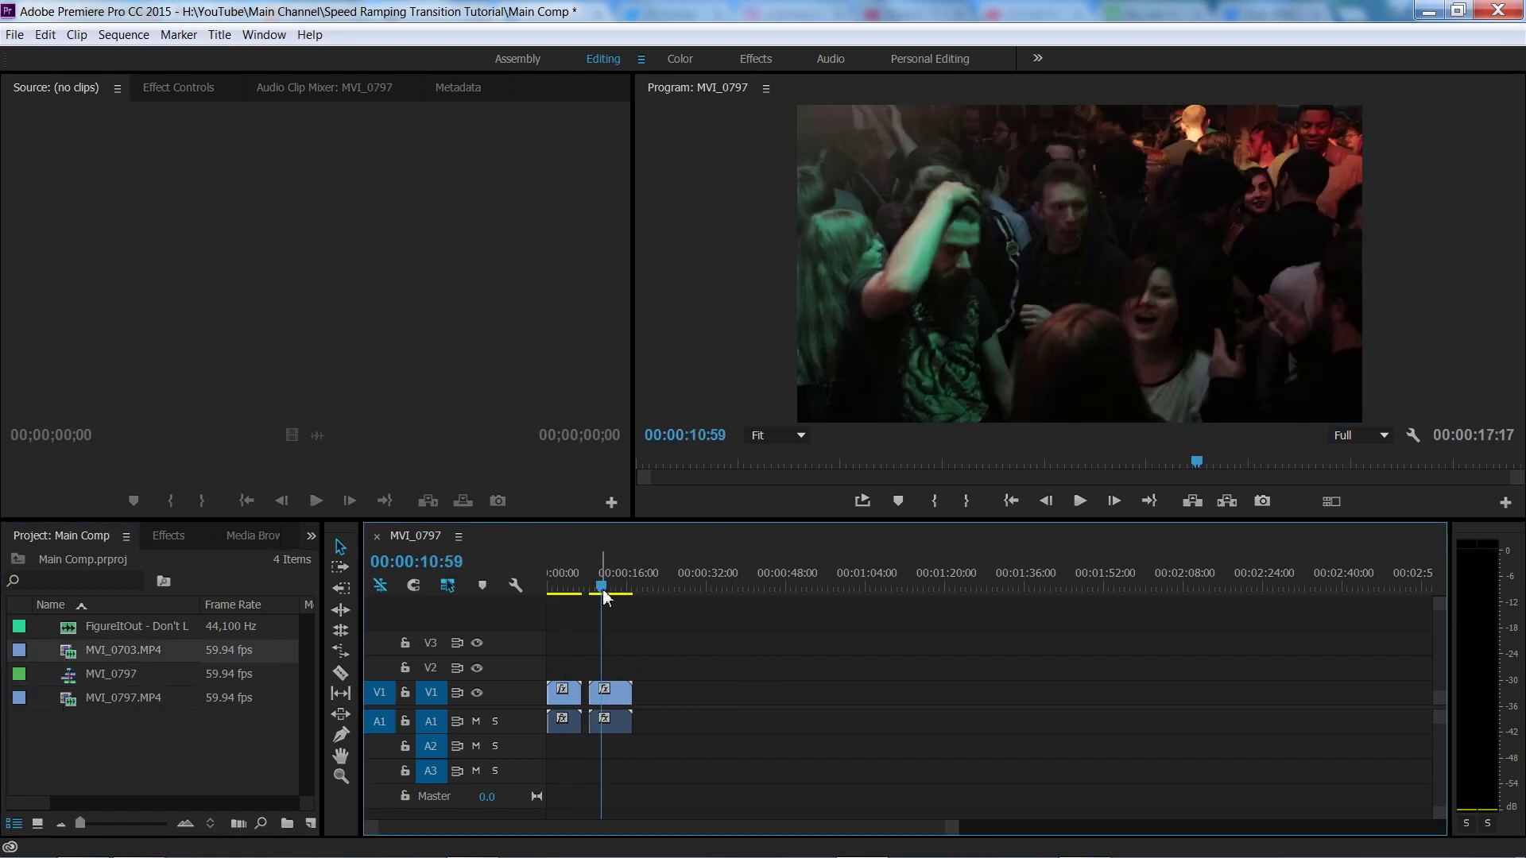
pyautogui.press('=')
pyautogui.press('=')
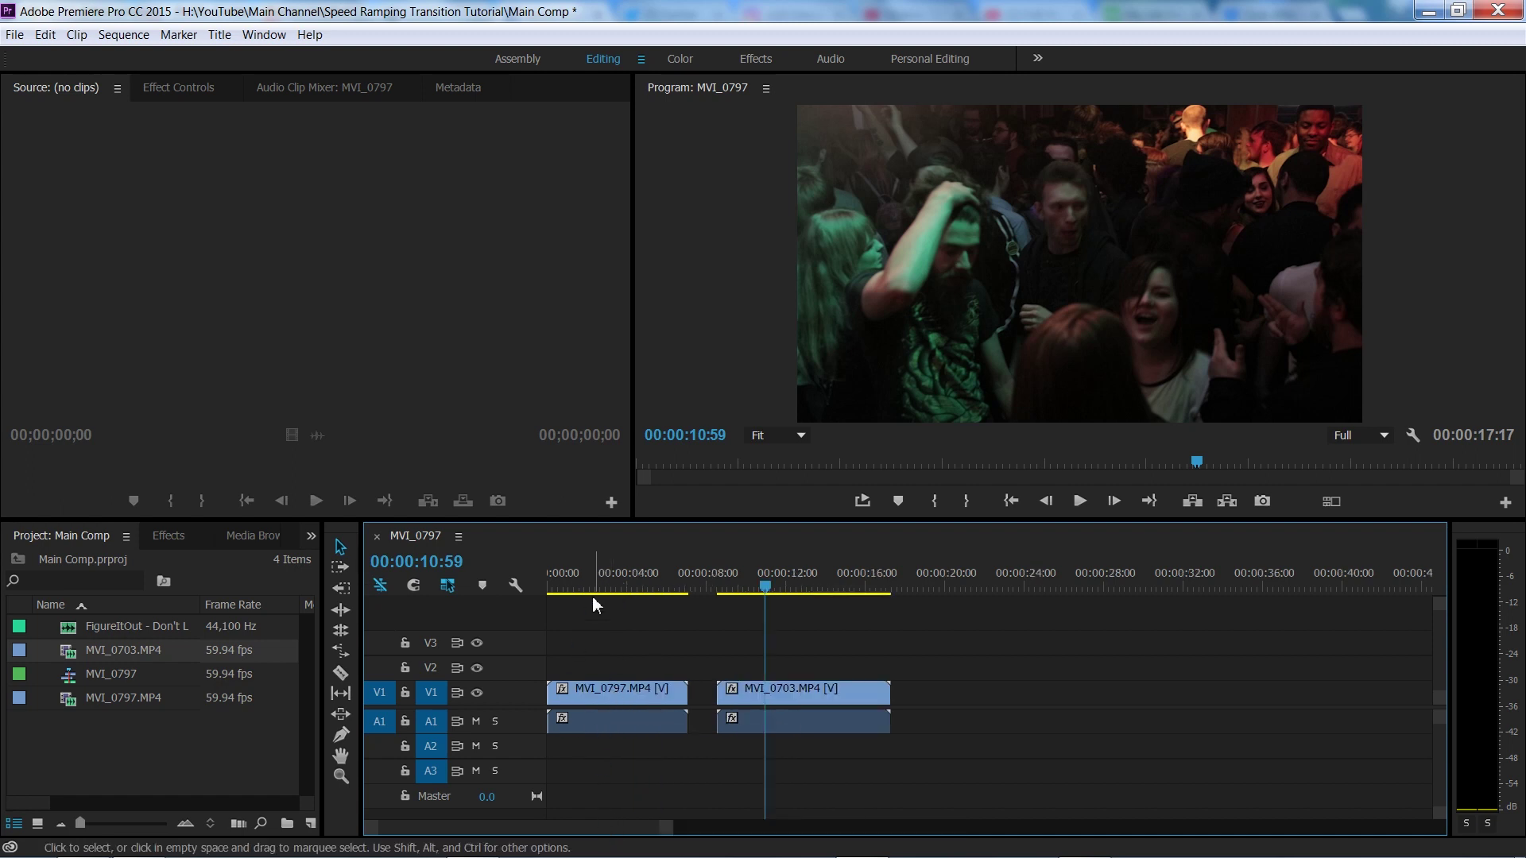
# - Unlink MVI_0797's audio from its video and delete the audio
pyautogui.click(613, 588)
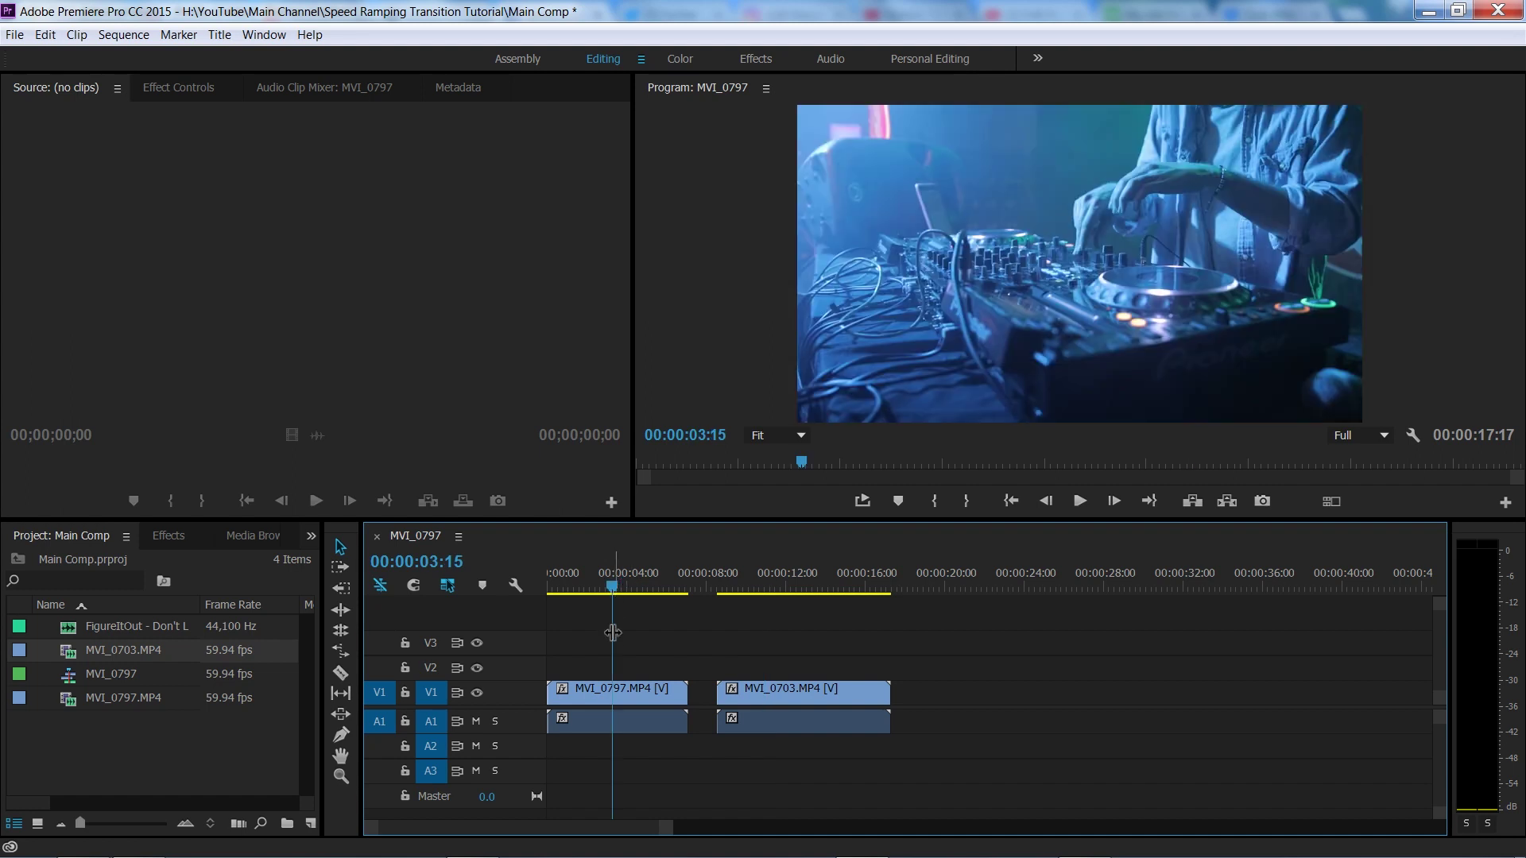
pyautogui.click(620, 729)
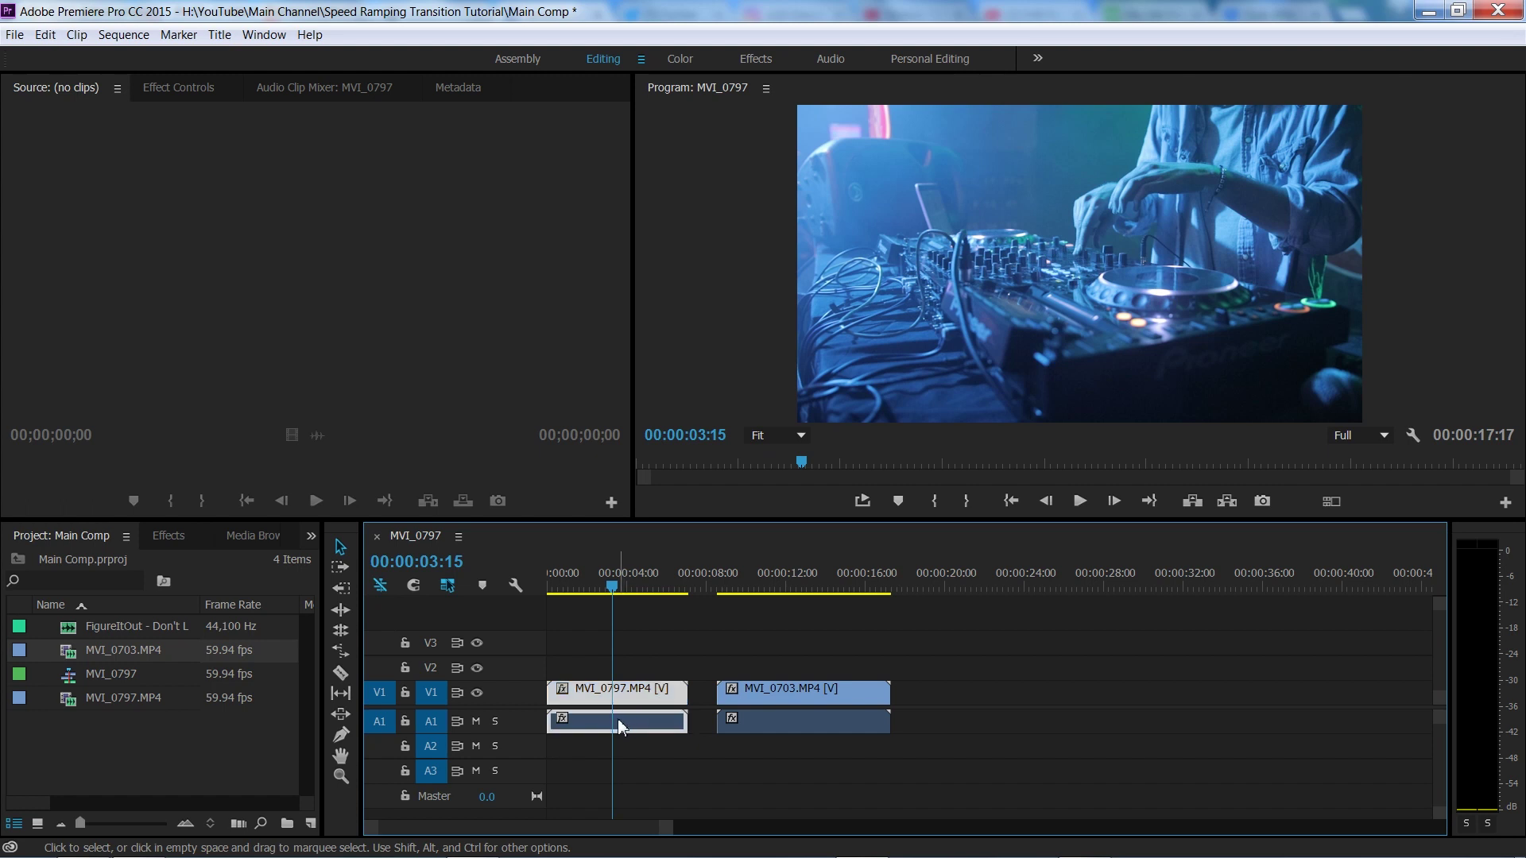
pyautogui.rightClick(620, 727)
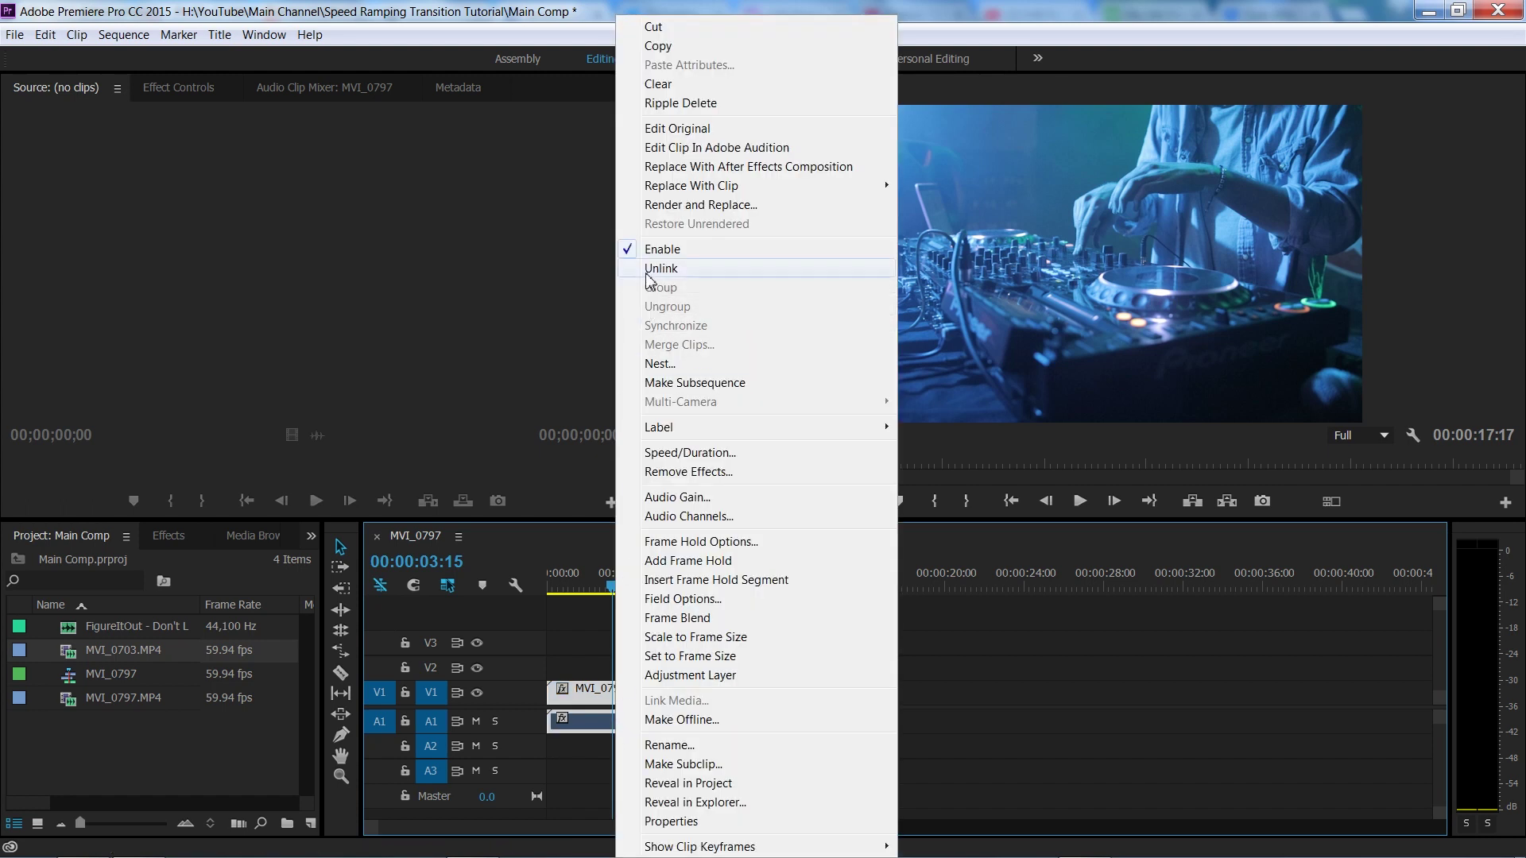
pyautogui.click(647, 274)
pyautogui.click(647, 723)
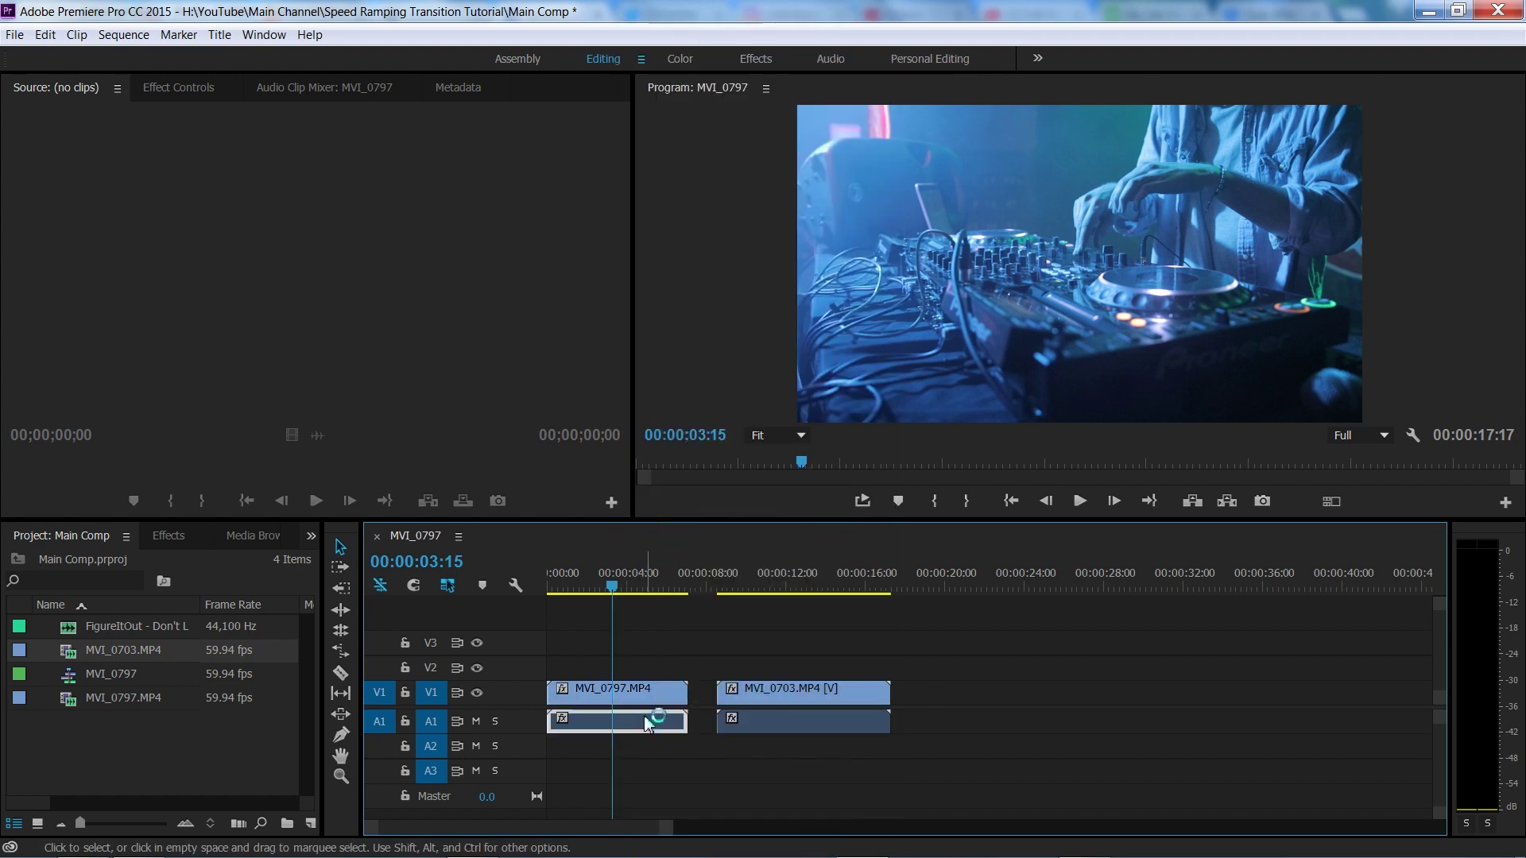
pyautogui.press('Delete')
# - Unlink MVI_0703's audio from its video and delete it, leaving both clips video-only
pyautogui.rightClick(739, 722)
pyautogui.click(886, 278)
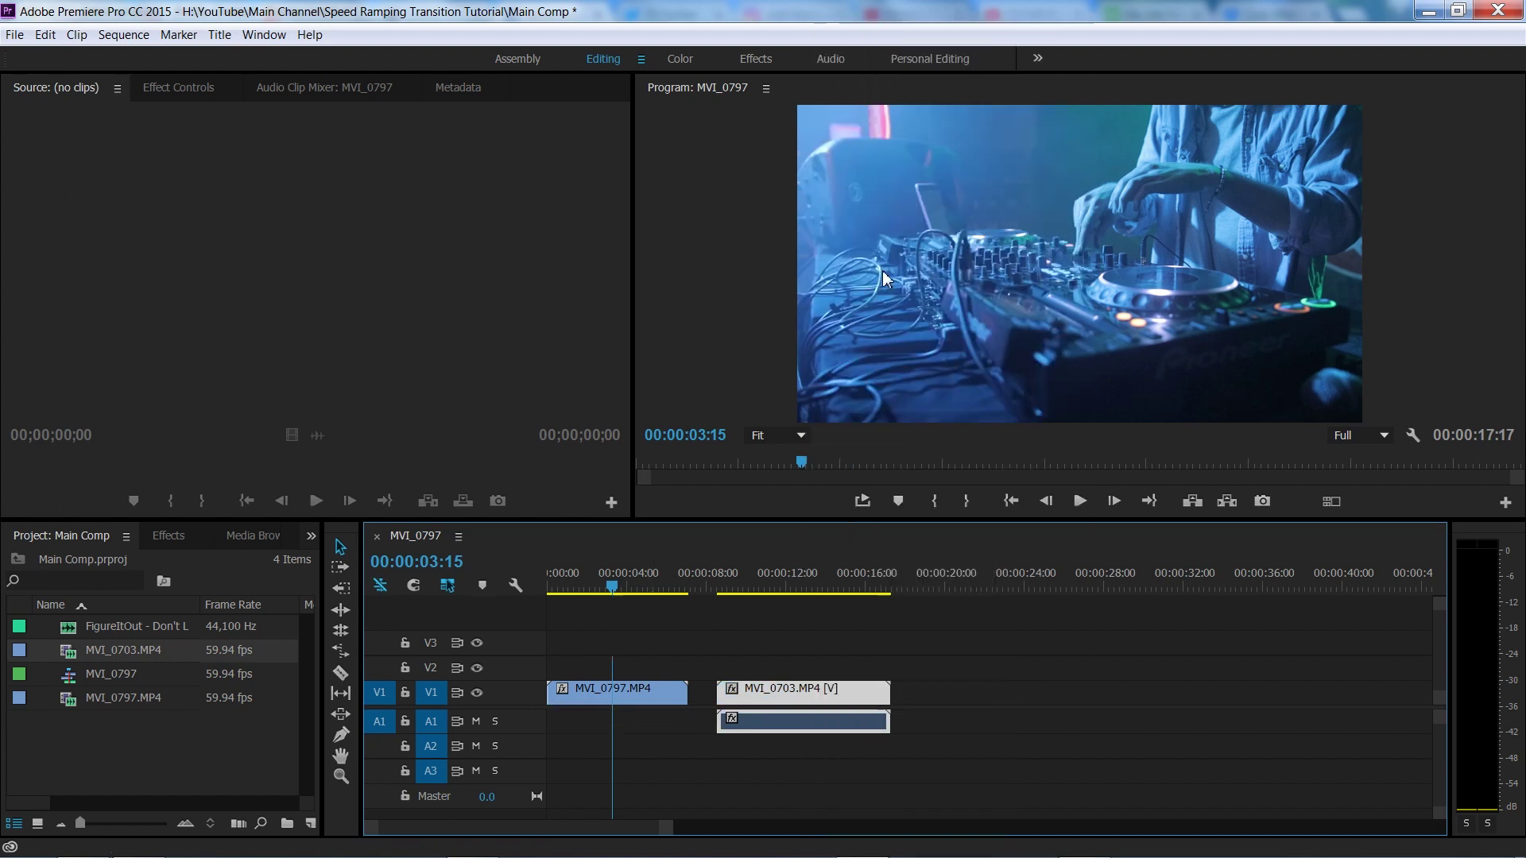
pyautogui.click(775, 719)
pyautogui.press('Delete')
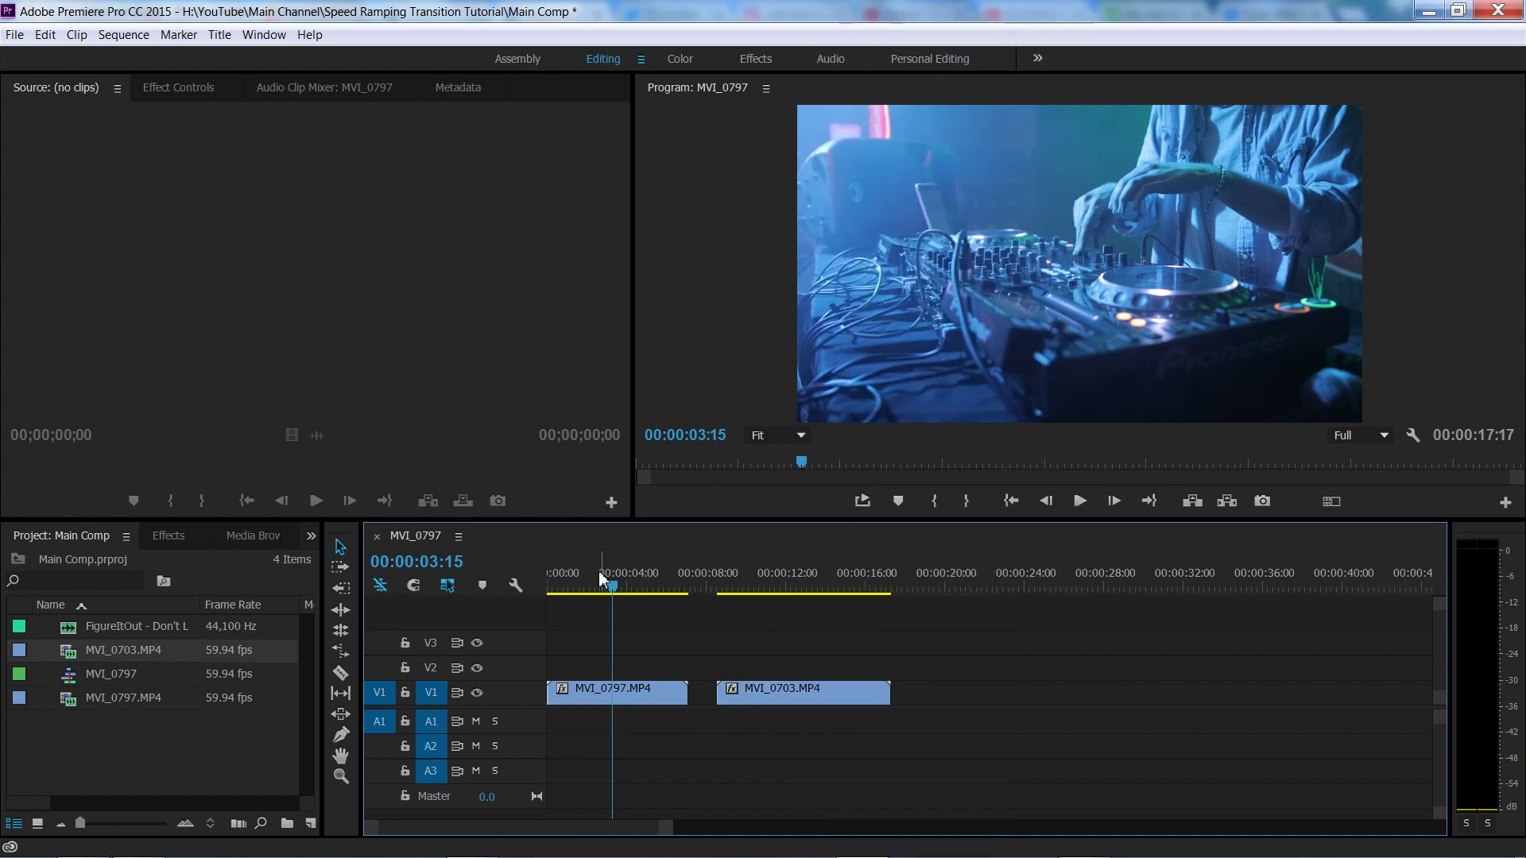
pyautogui.moveTo(602, 578)
pyautogui.mouseDown()
pyautogui.moveTo(569, 585)
pyautogui.moveTo(634, 586)
pyautogui.moveTo(612, 586)
pyautogui.moveTo(627, 574)
pyautogui.mouseUp()
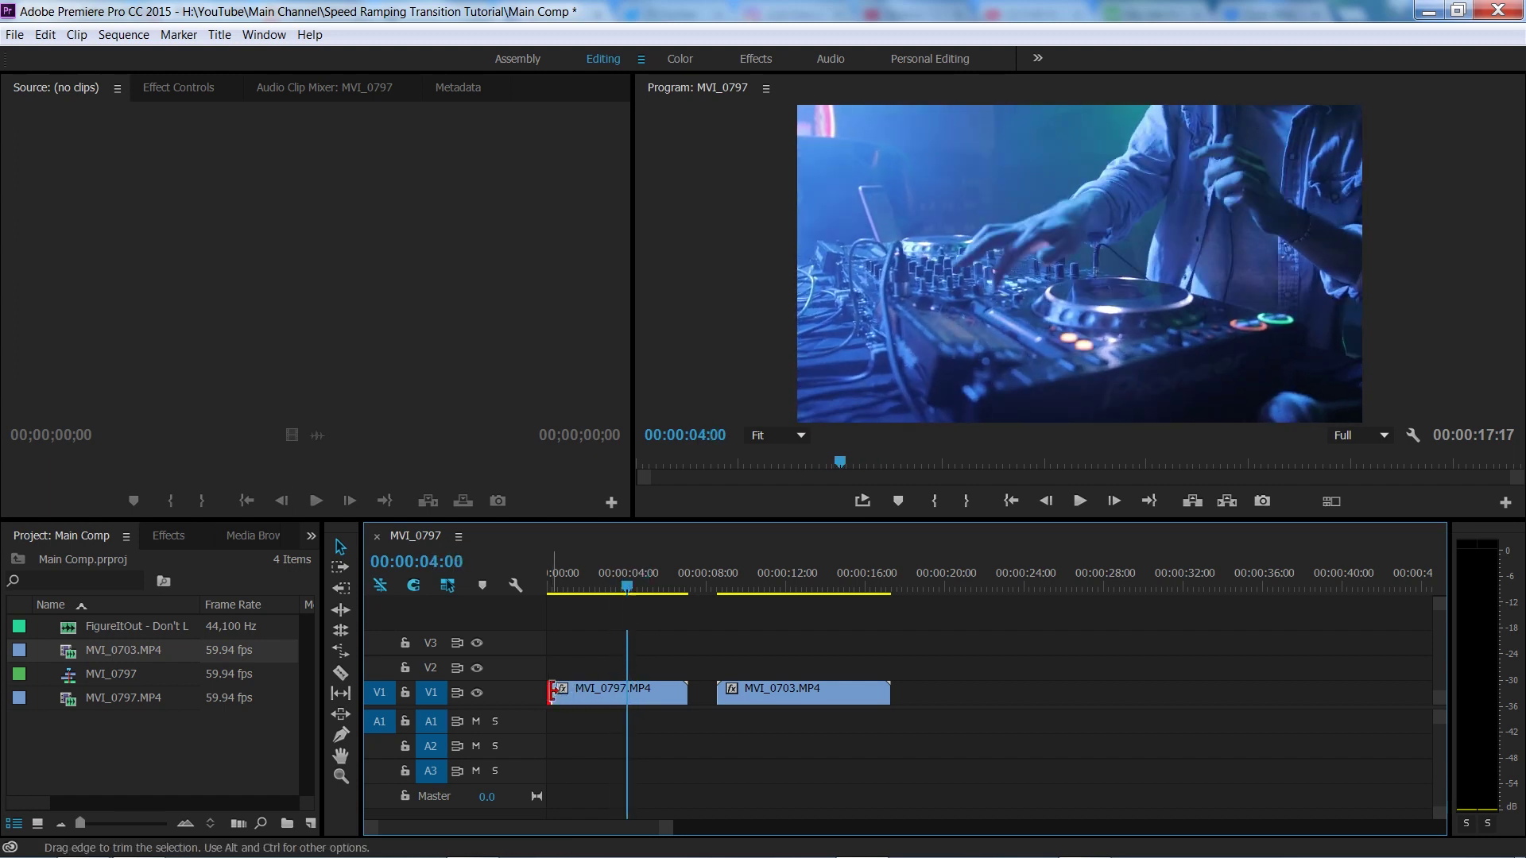
# - Trim MVI_0797's start and end to the playhead, keeping a short section around 00:00:04:12
pyautogui.moveTo(554, 690); pyautogui.dragTo(628, 690)
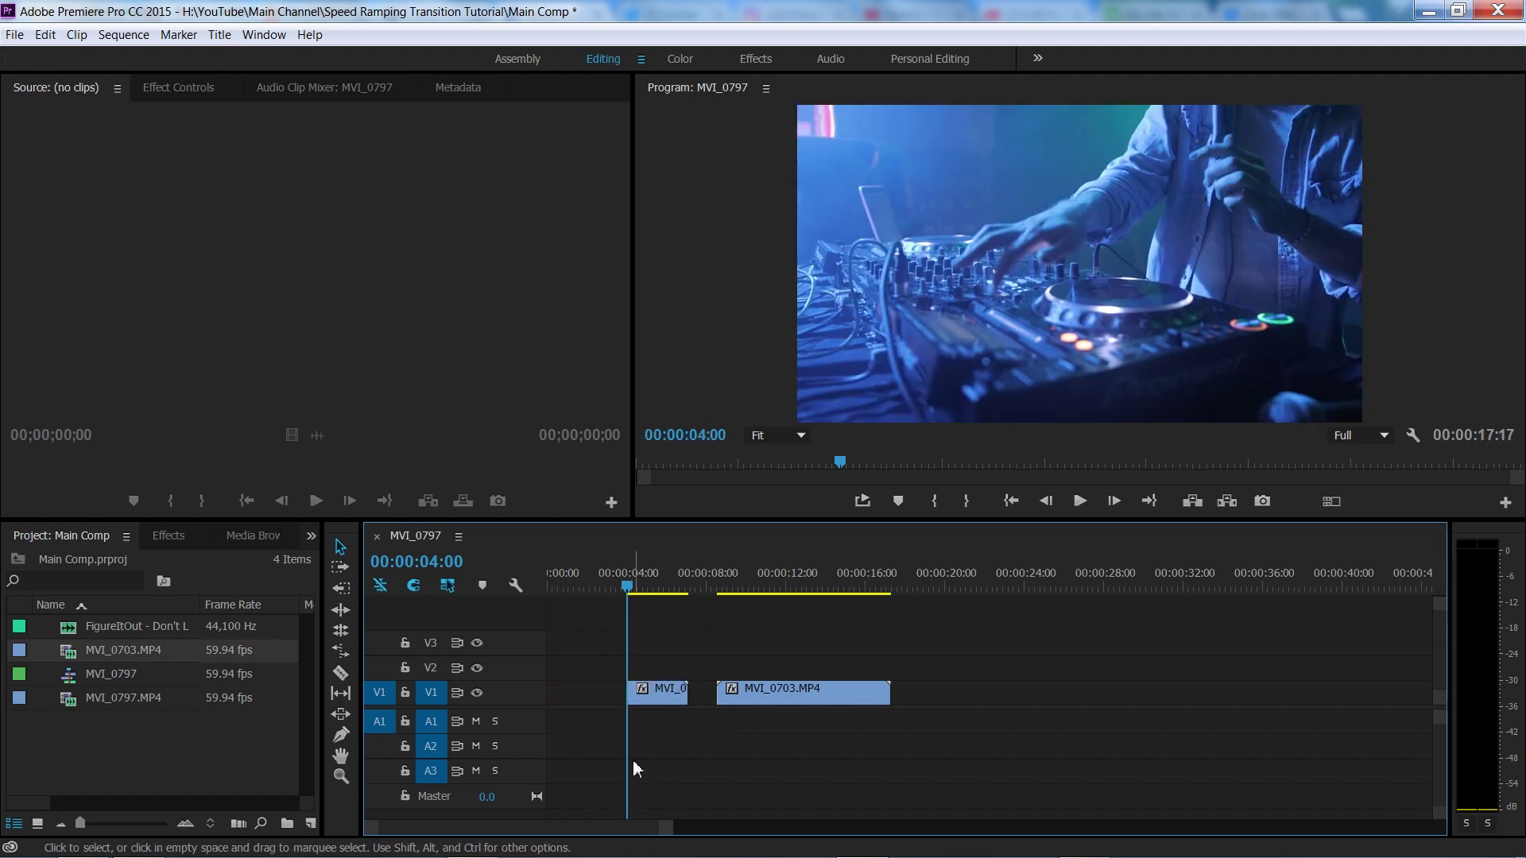
pyautogui.click(634, 587)
pyautogui.moveTo(634, 587); pyautogui.dragTo(655, 586)
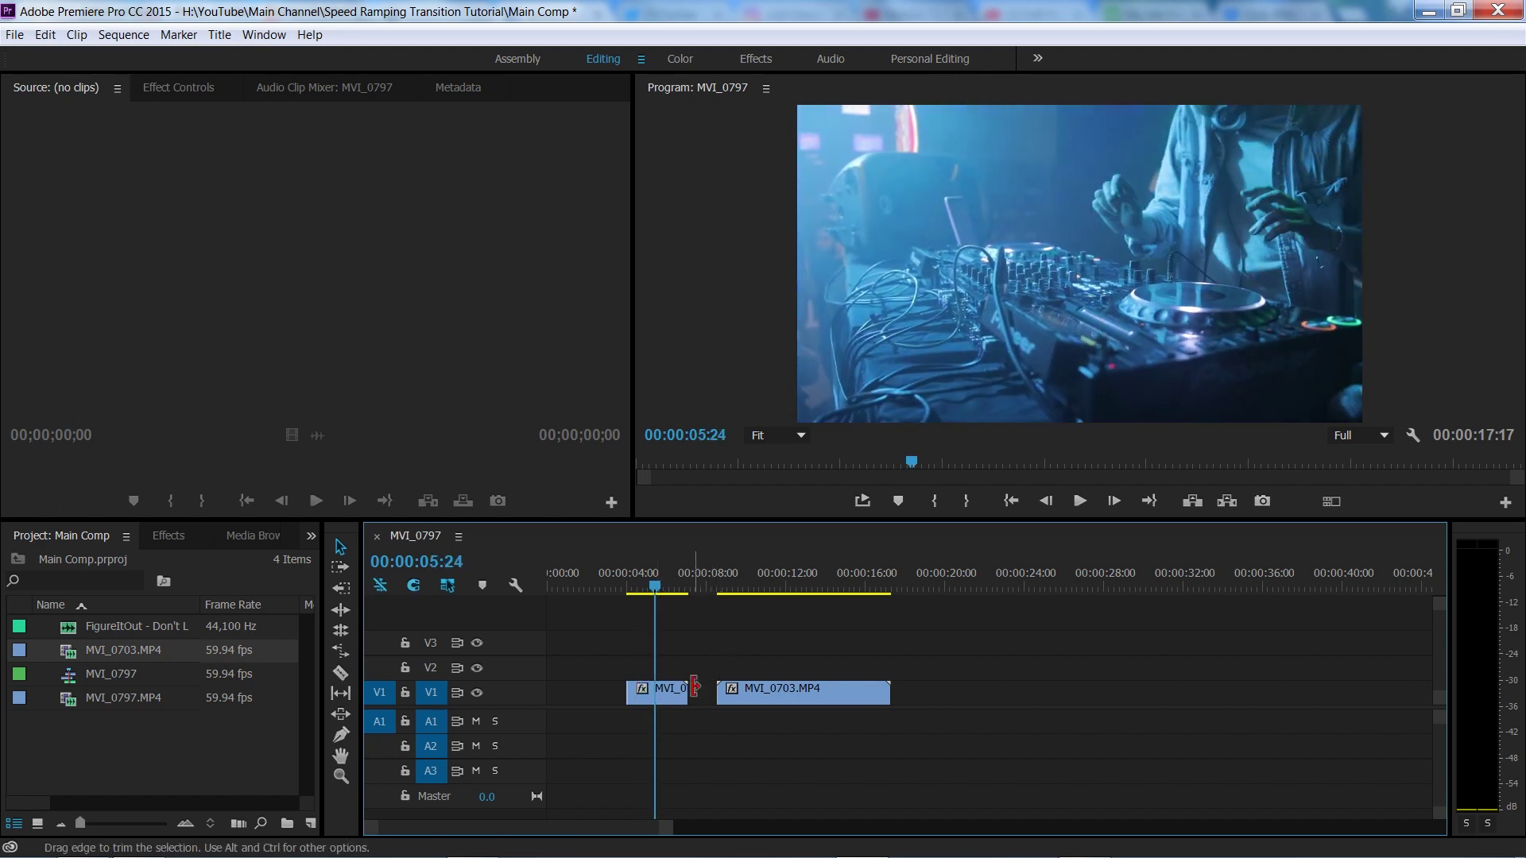
pyautogui.moveTo(687, 691); pyautogui.dragTo(654, 691)
# - Trim MVI_0703 to a short section near 00:00:08:00, shift it left, and enlarge the V1 track
pyautogui.moveTo(691, 575); pyautogui.dragTo(841, 563)
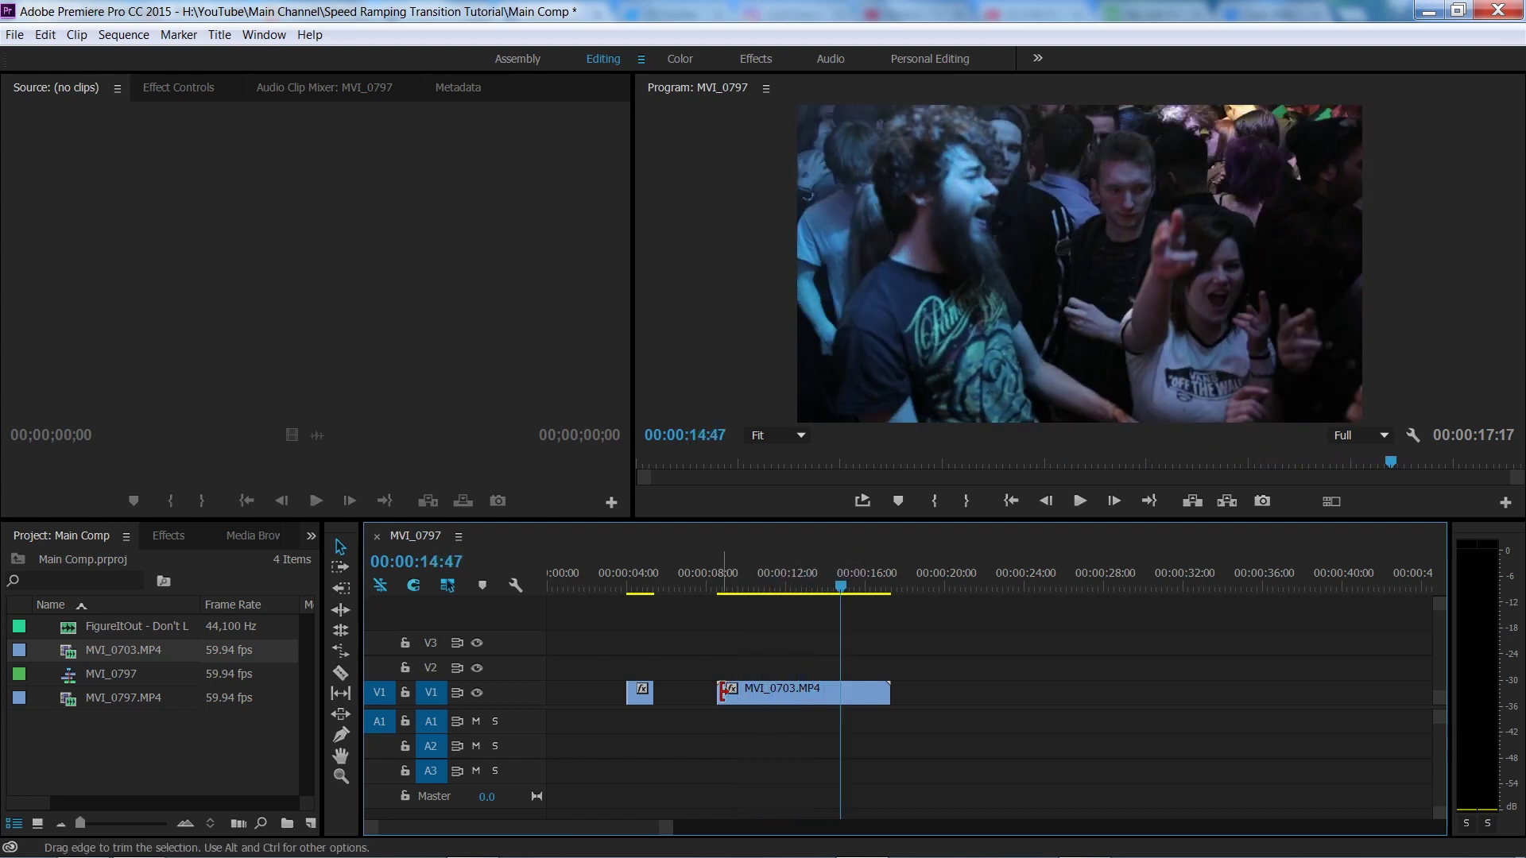
pyautogui.moveTo(746, 688); pyautogui.dragTo(702, 697)
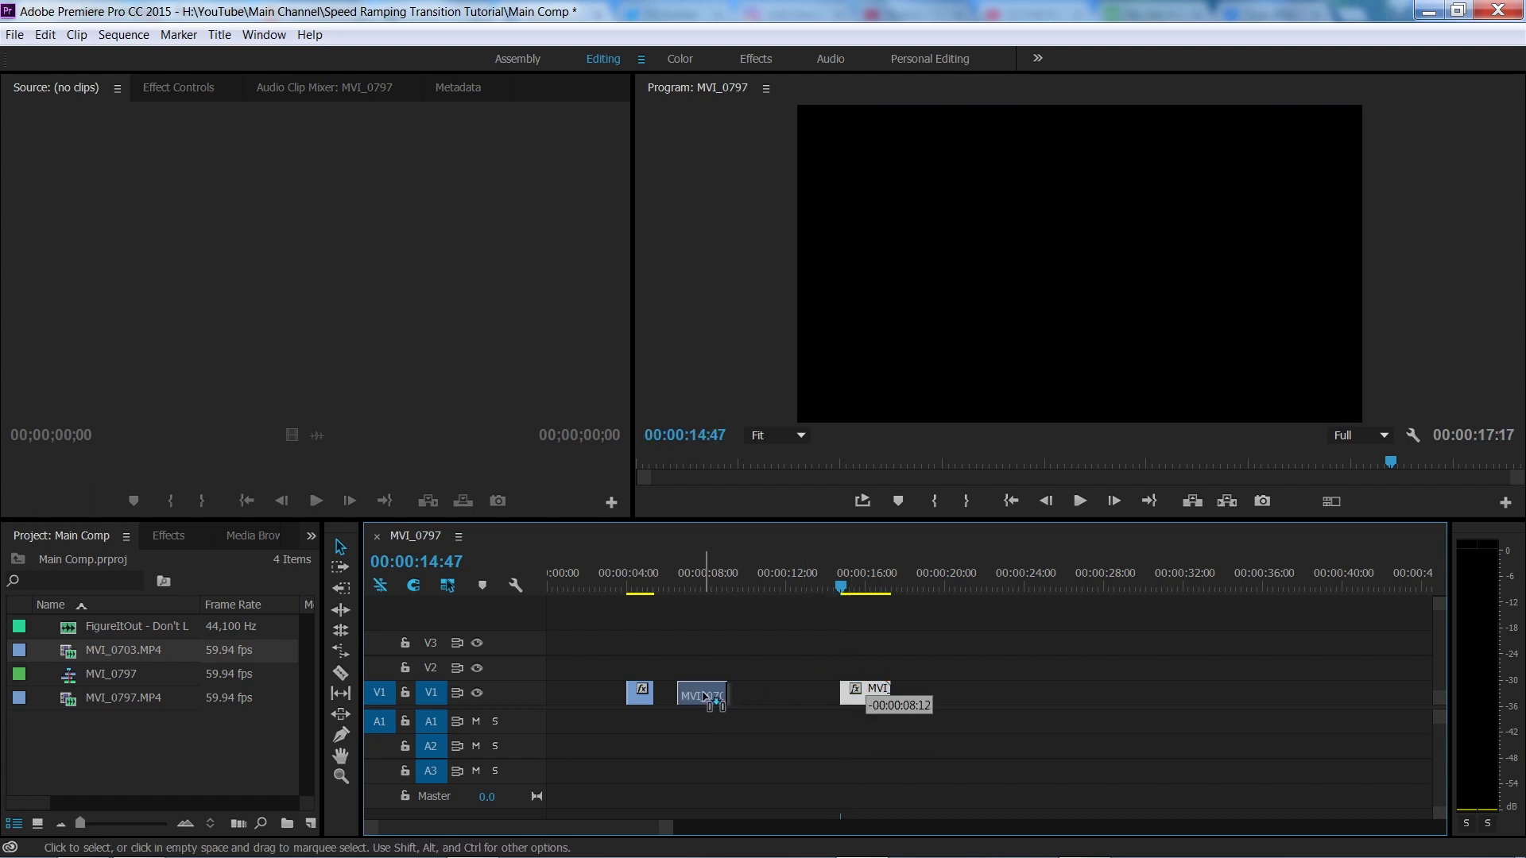
pyautogui.moveTo(689, 580); pyautogui.dragTo(703, 585)
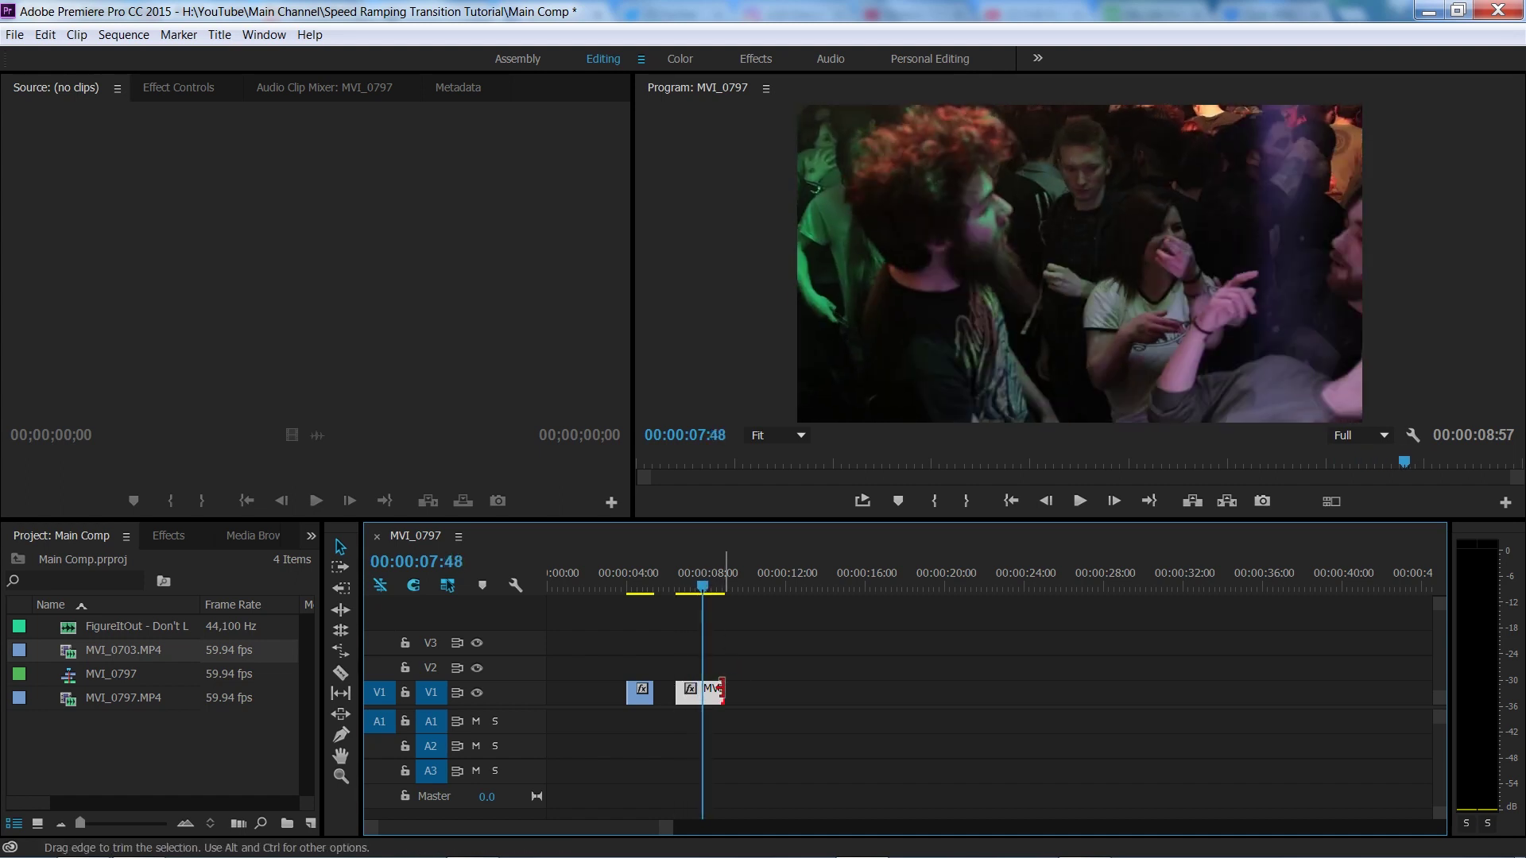
pyautogui.moveTo(723, 691); pyautogui.dragTo(702, 693)
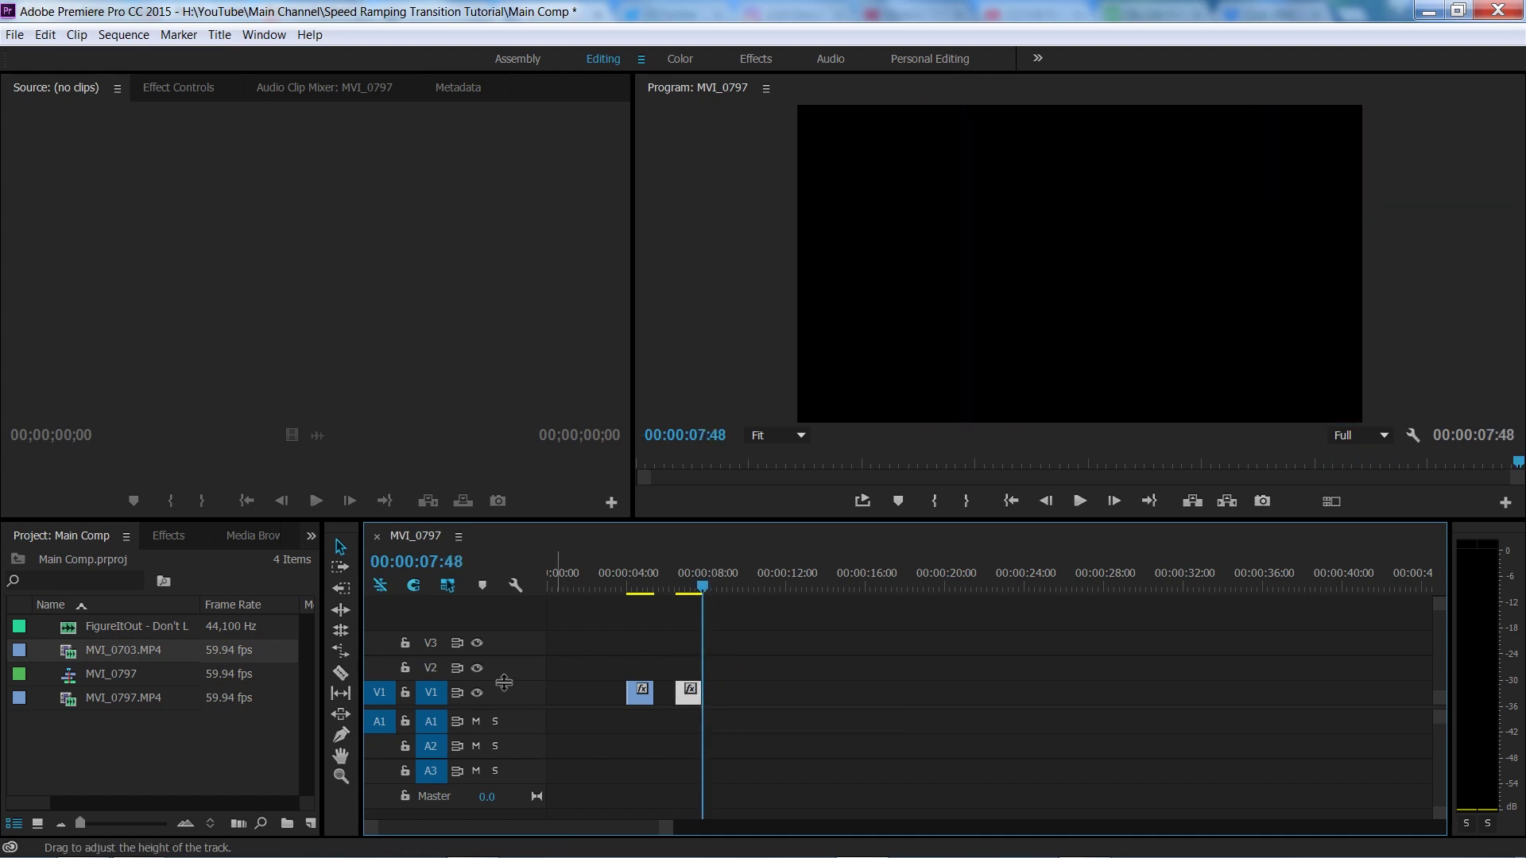
pyautogui.moveTo(504, 648); pyautogui.dragTo(503, 614)
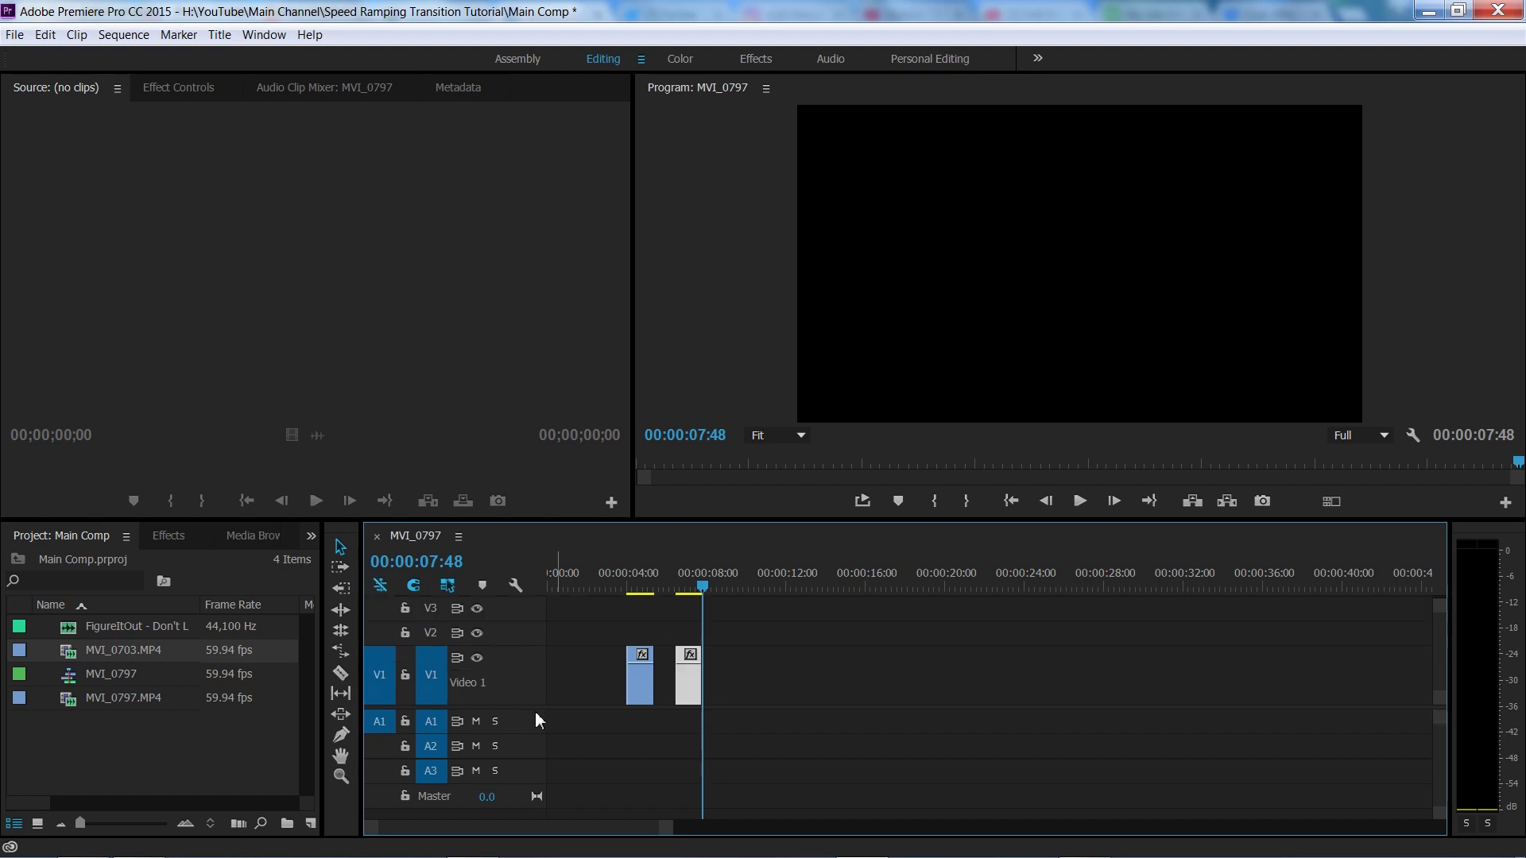
# - Zoom in and snap MVI_0703 against the end of MVI_0797 with no gap
pyautogui.press('Up')
pyautogui.press('Up')
pyautogui.press('Up')
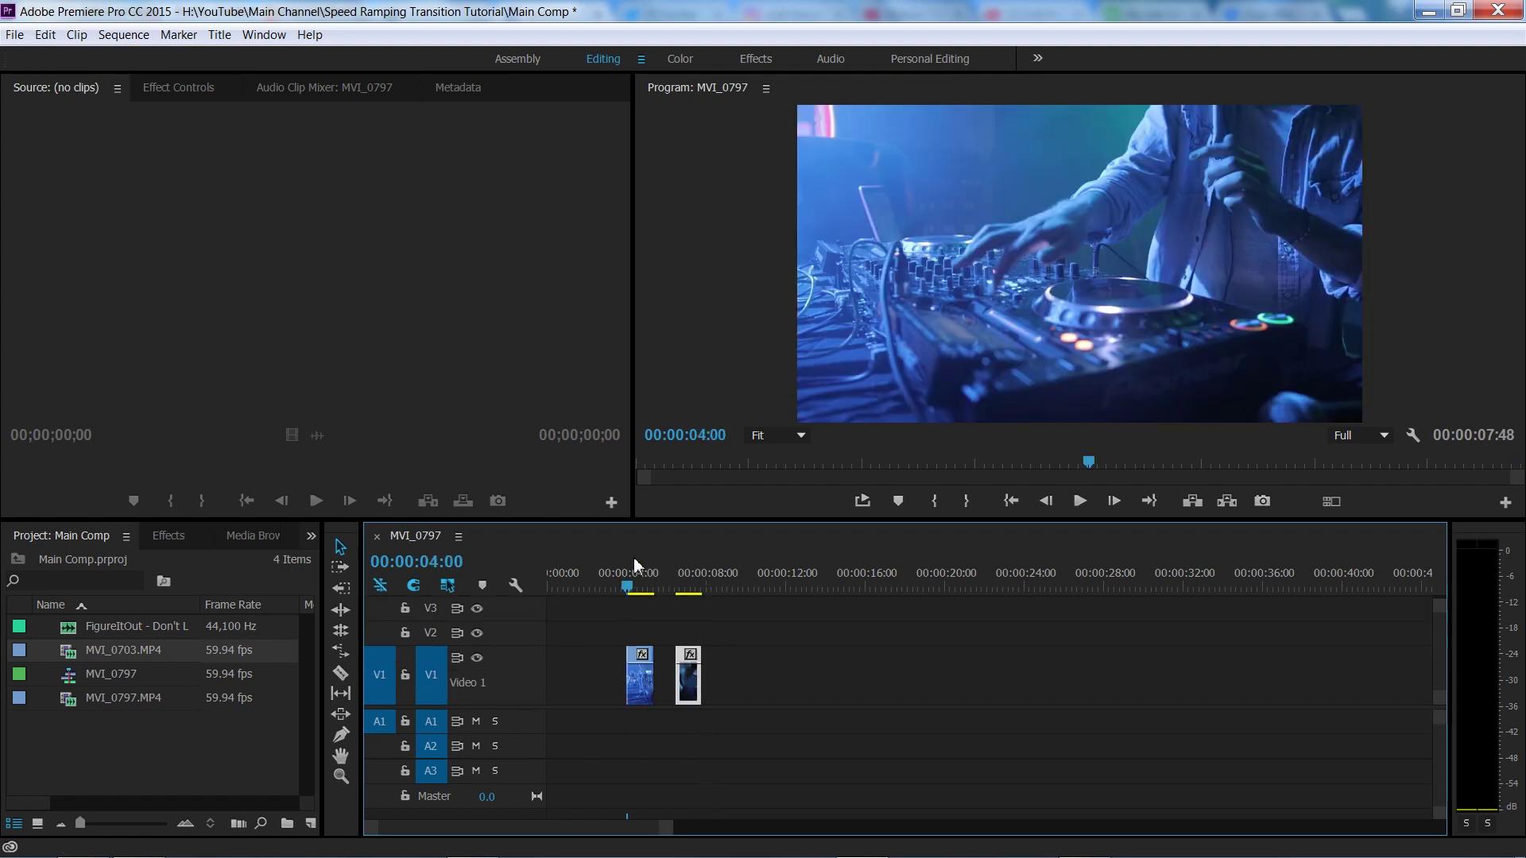
pyautogui.press('=')
pyautogui.press('=')
pyautogui.press('=')
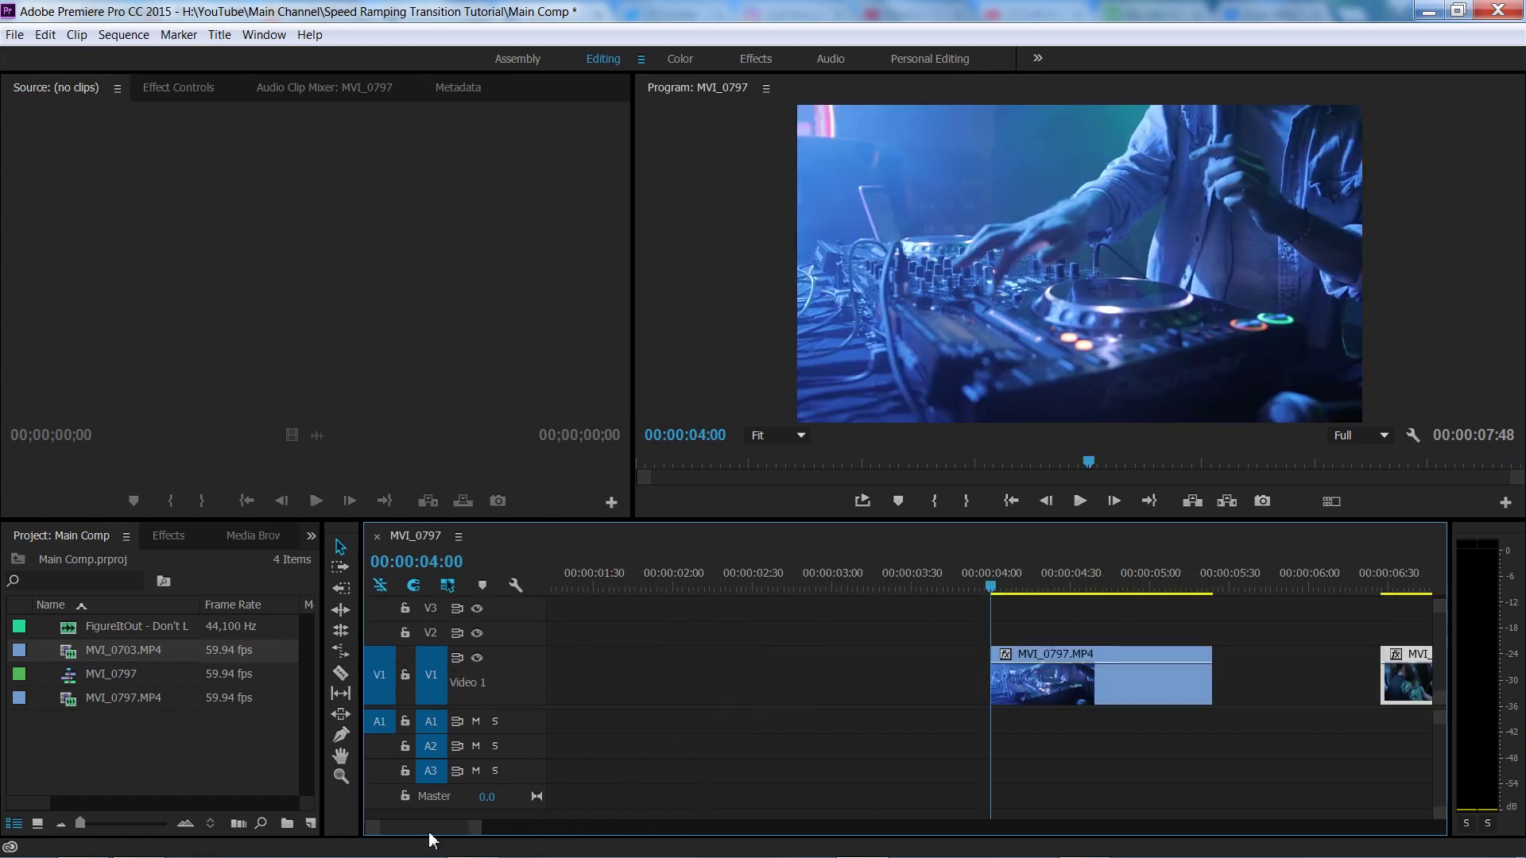
pyautogui.scroll(-5, 429, 834)
pyautogui.moveTo(1061, 695); pyautogui.dragTo(894, 694)
# - Play back across the cut around 04:55, then select MVI_0797 to reveal its time remapping
pyautogui.moveTo(624, 576); pyautogui.dragTo(714, 601)
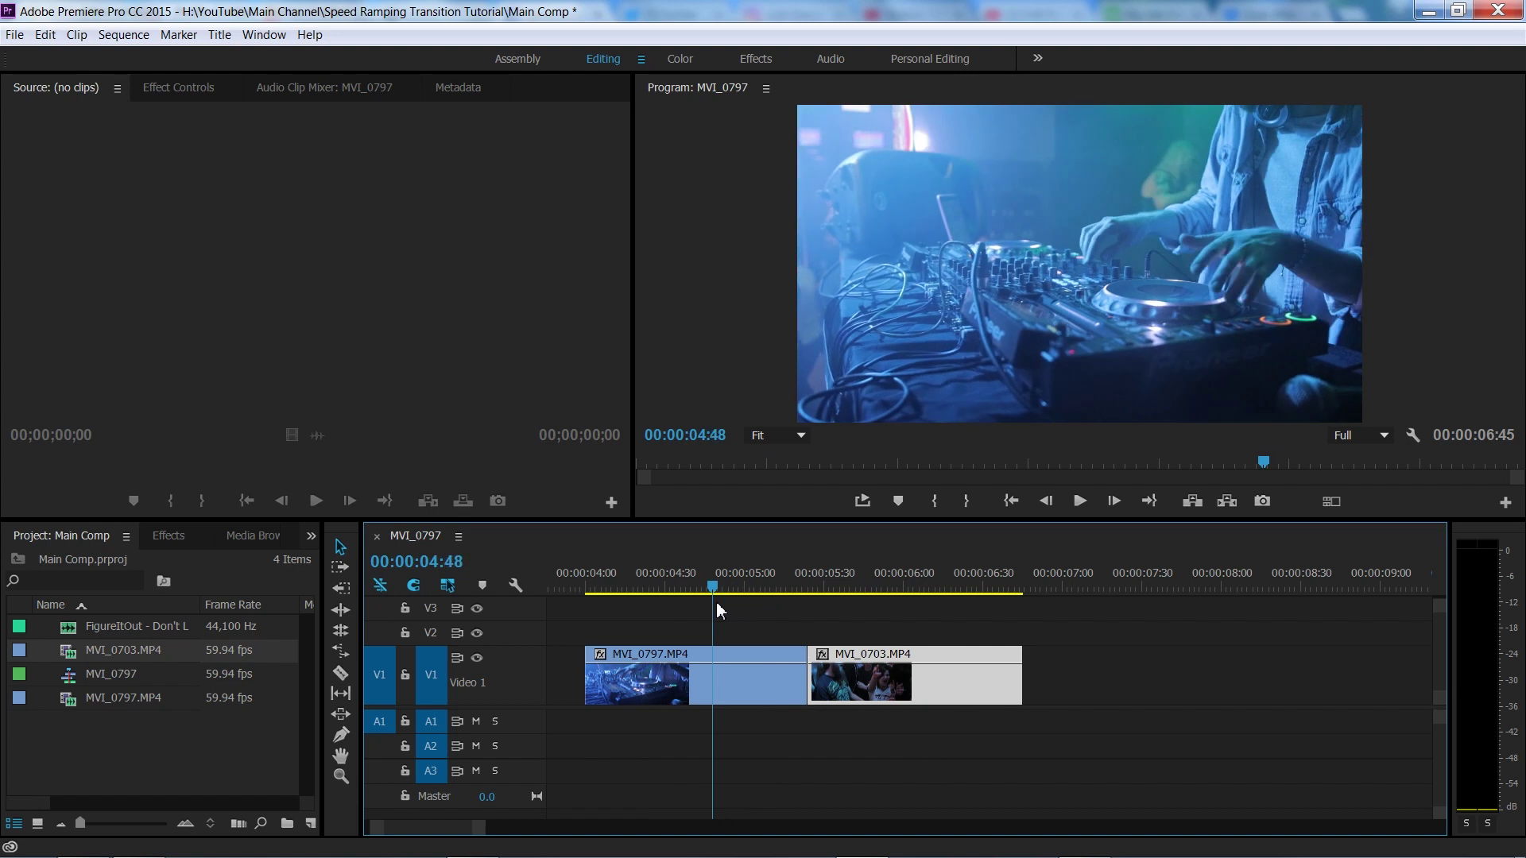
pyautogui.click(777, 588)
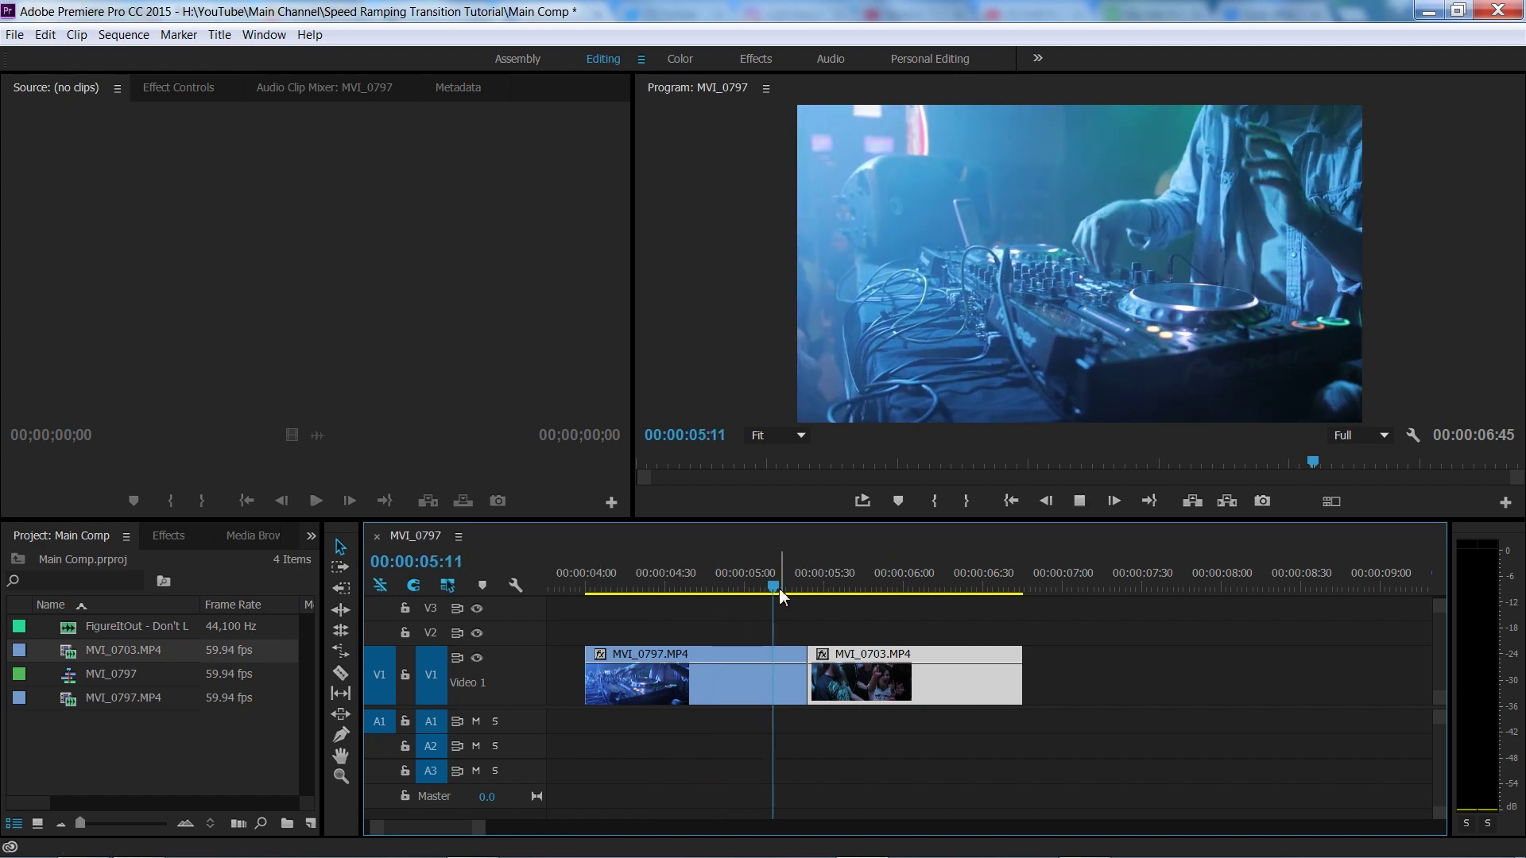
pyautogui.press('space')
pyautogui.click(740, 563)
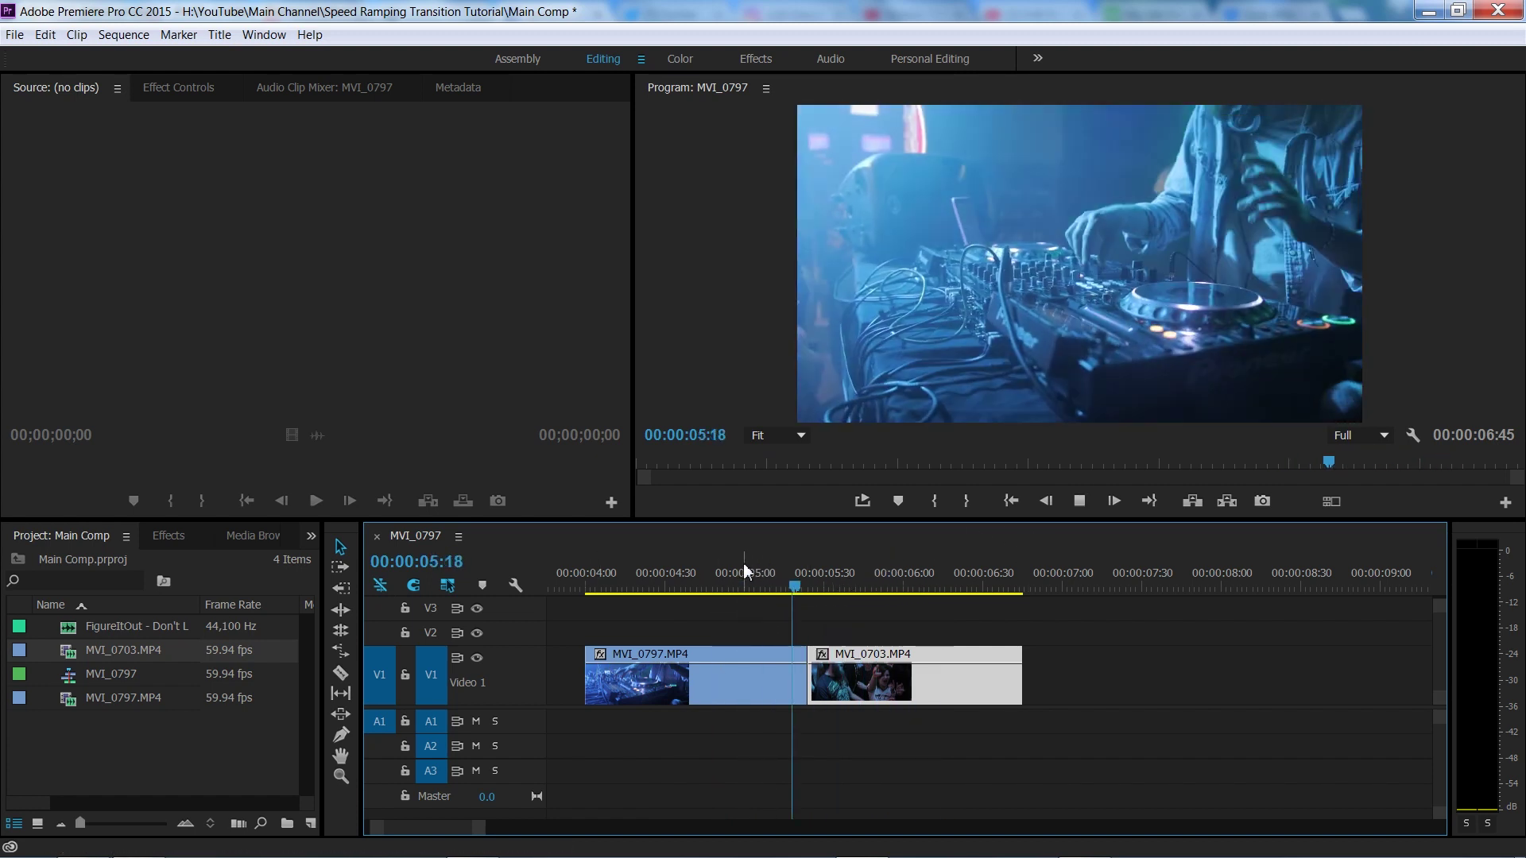
pyautogui.click(731, 561)
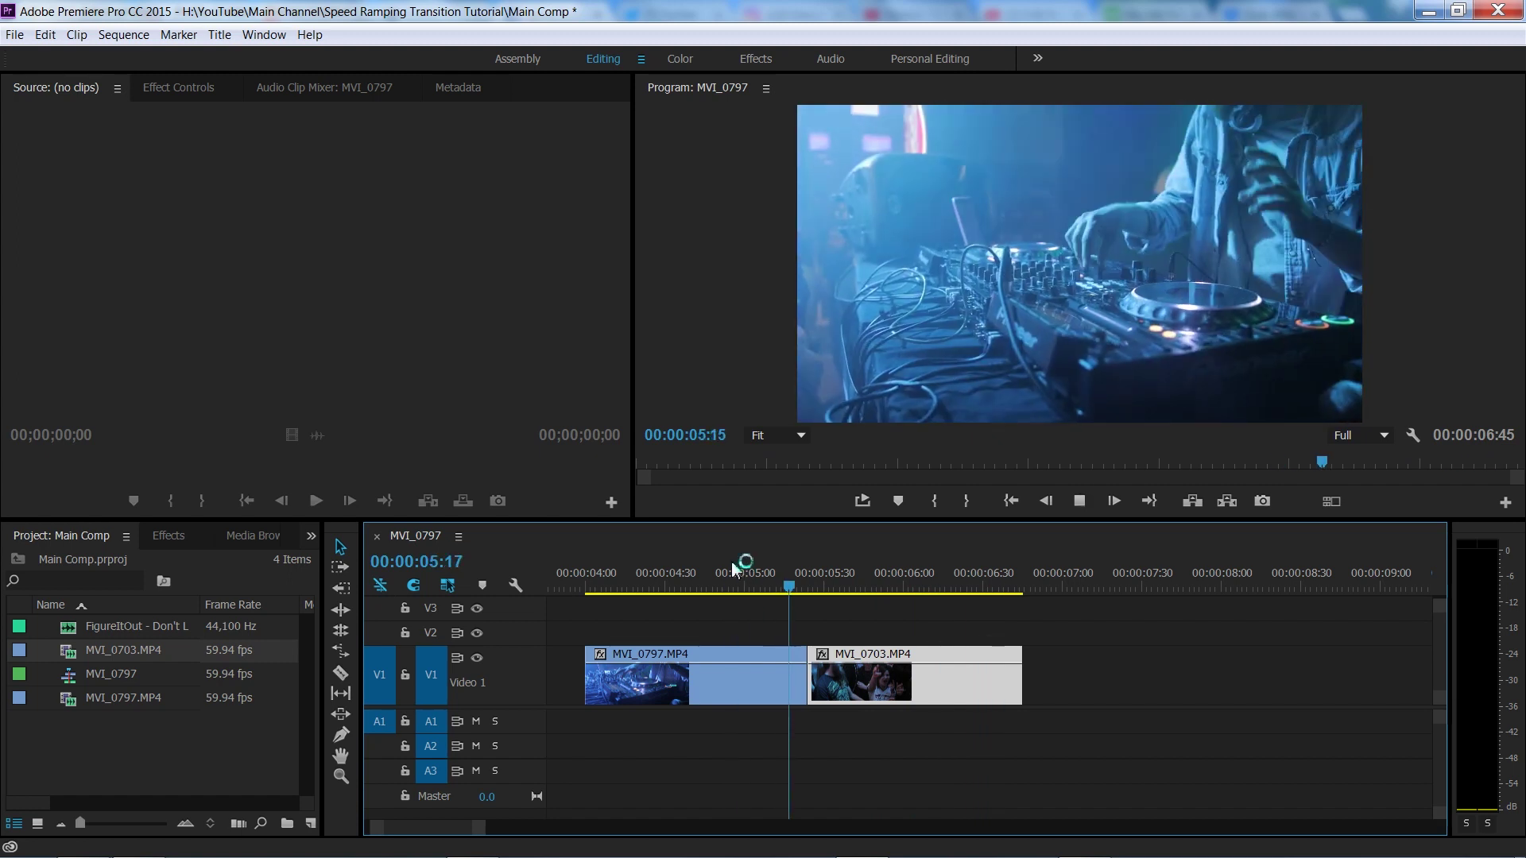
pyautogui.press('space')
pyautogui.click(731, 561)
pyautogui.moveTo(732, 565); pyautogui.dragTo(665, 613)
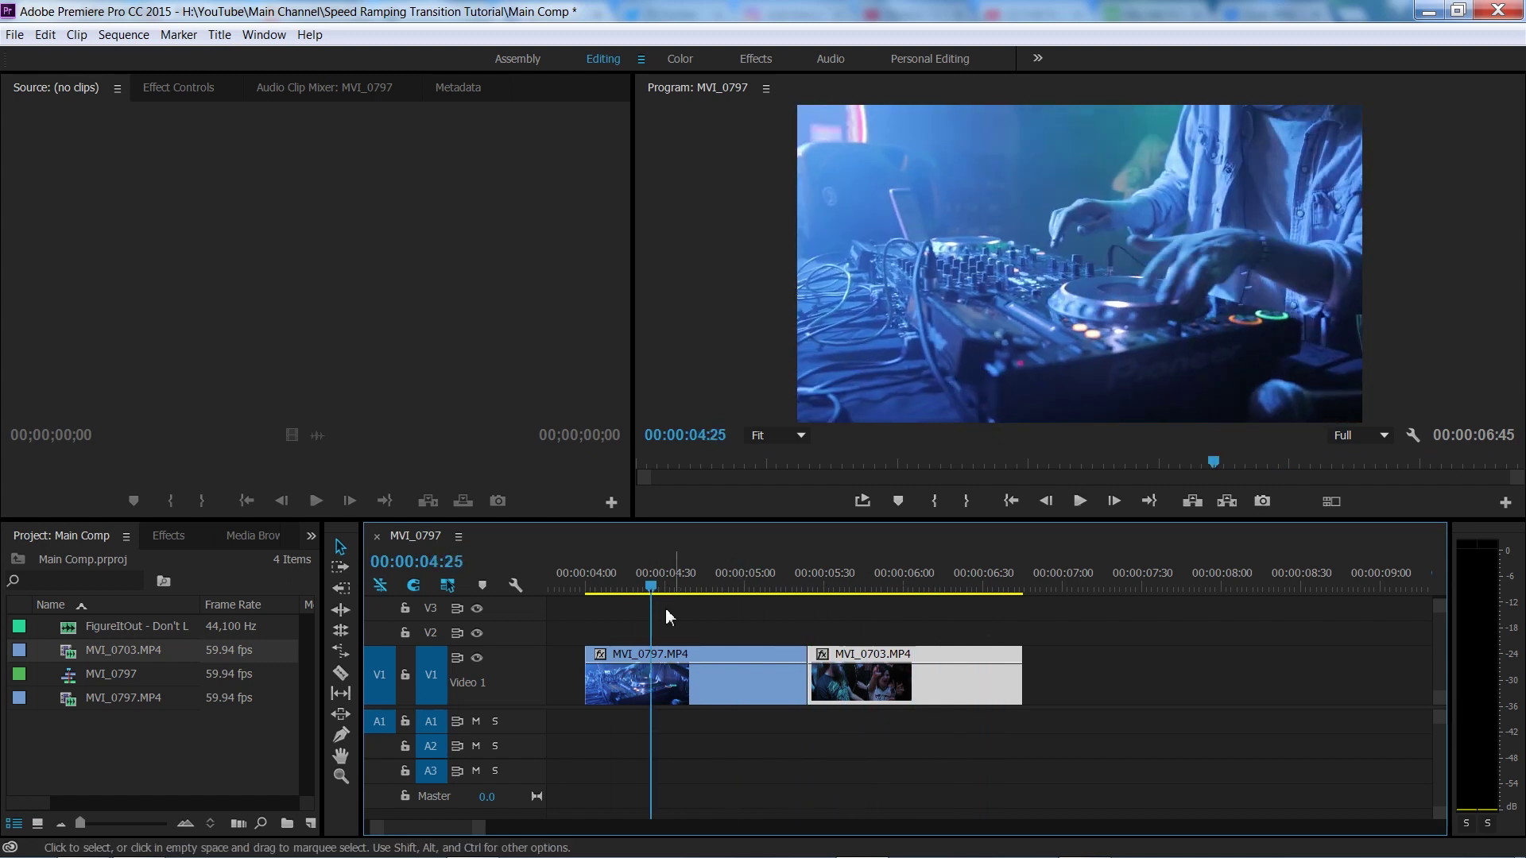
pyautogui.click(656, 691)
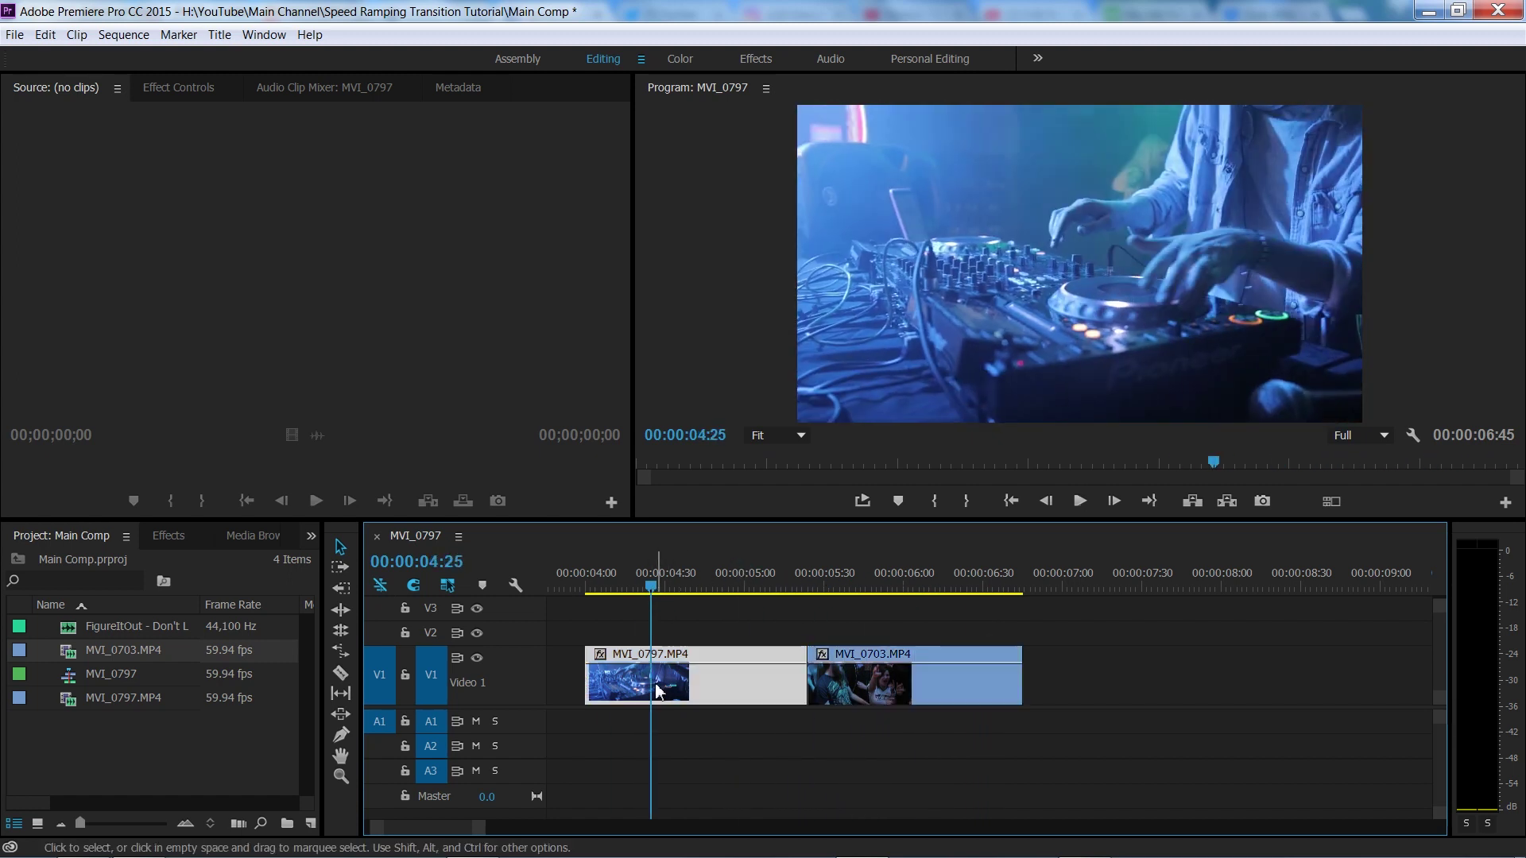
pyautogui.click(600, 654)
# - Show MVI_0797's speed line and Time Remapping Speed in Effect Controls, and add a keyframe at 04:22
pyautogui.moveTo(645, 711)
pyautogui.click(812, 709)
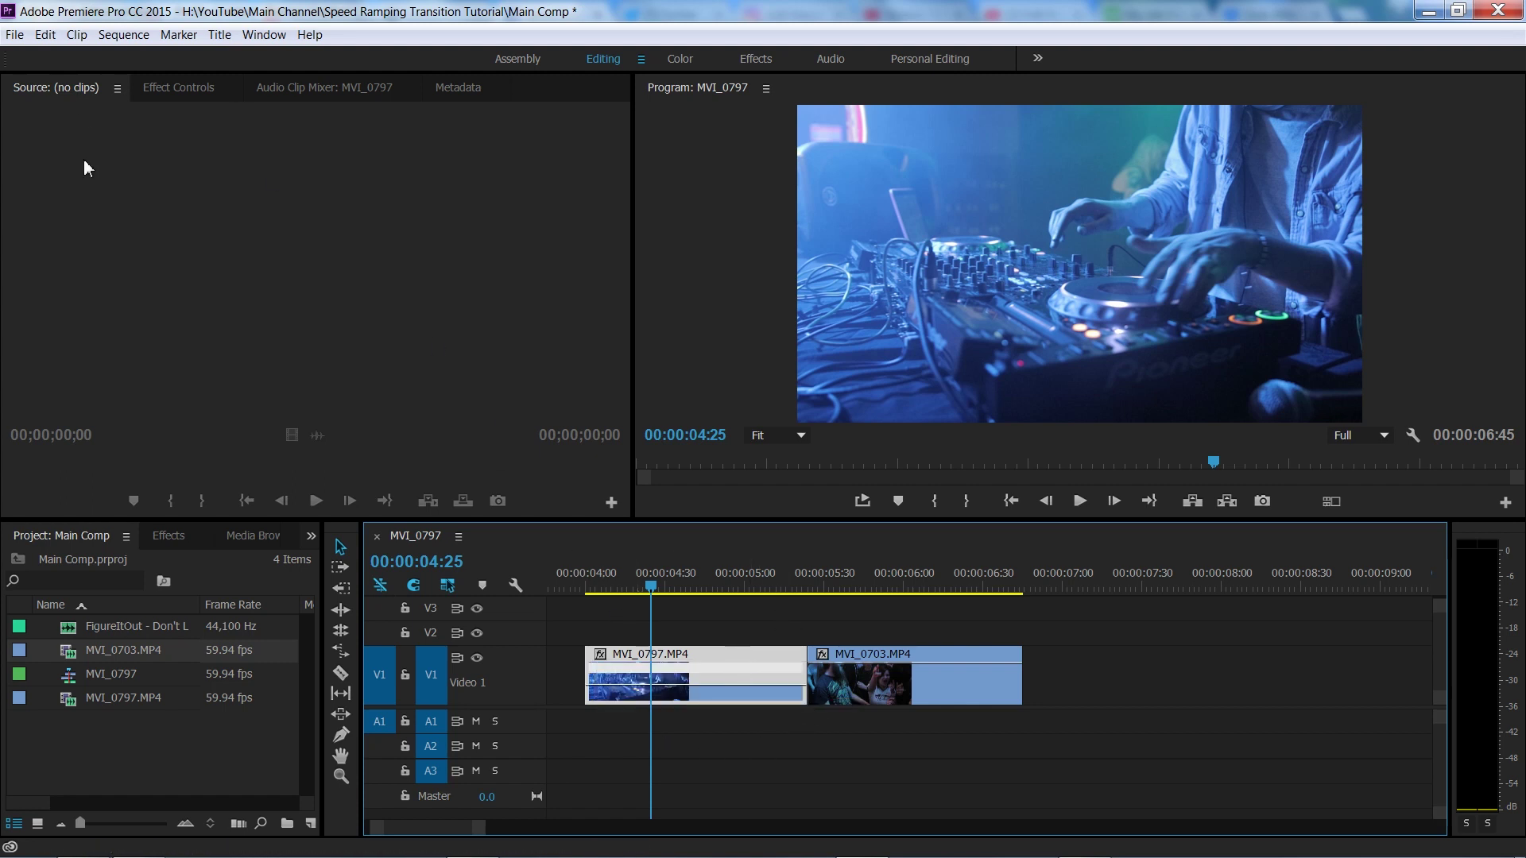
pyautogui.click(151, 90)
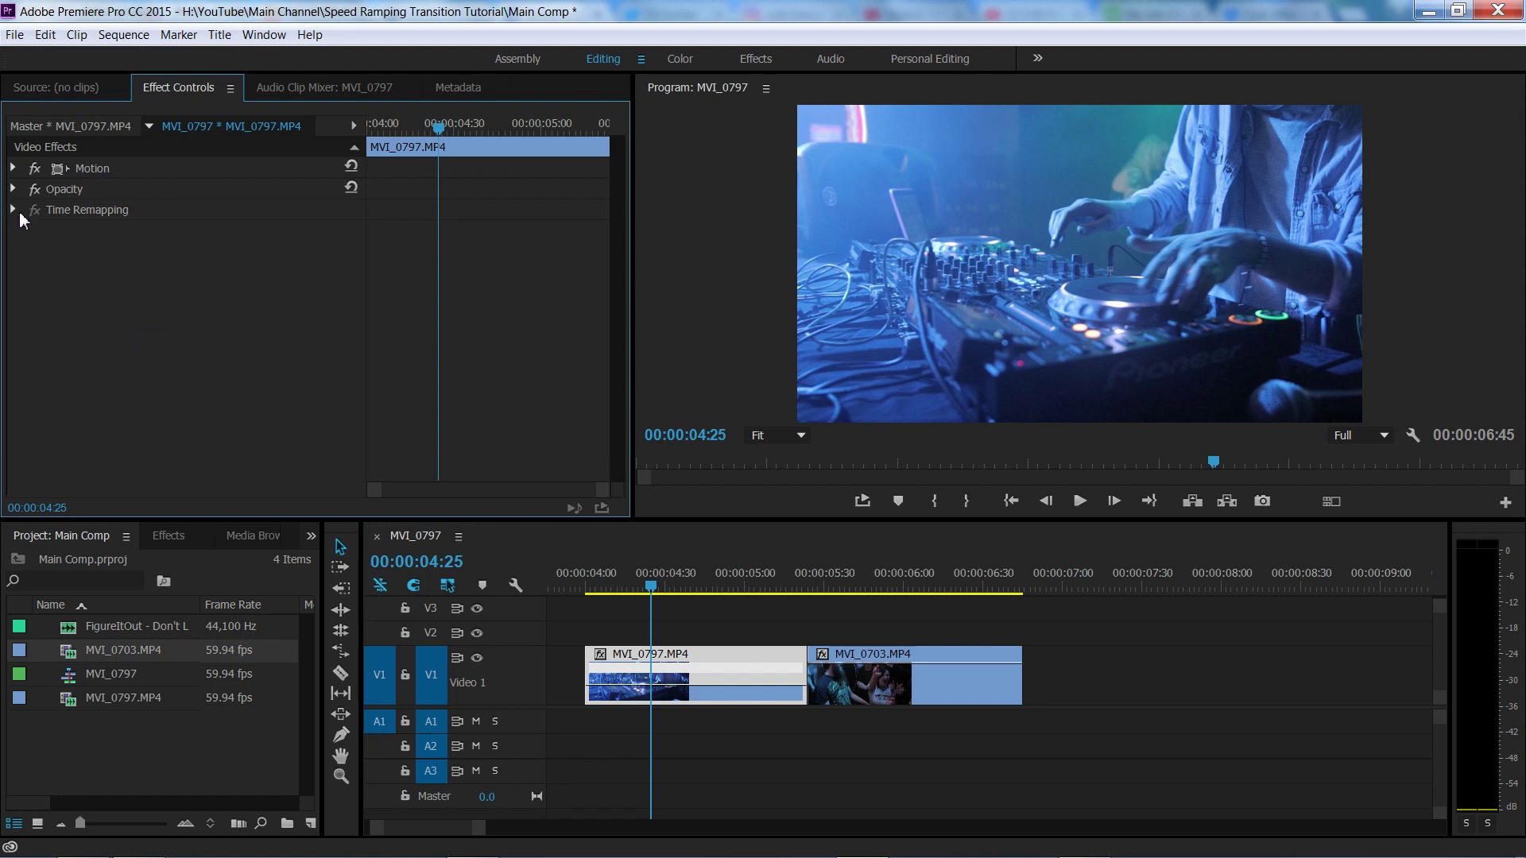
pyautogui.click(13, 210)
pyautogui.moveTo(648, 590)
pyautogui.mouseDown()
pyautogui.moveTo(613, 589)
pyautogui.moveTo(725, 589)
pyautogui.moveTo(610, 600)
pyautogui.moveTo(643, 594)
pyautogui.mouseUp()
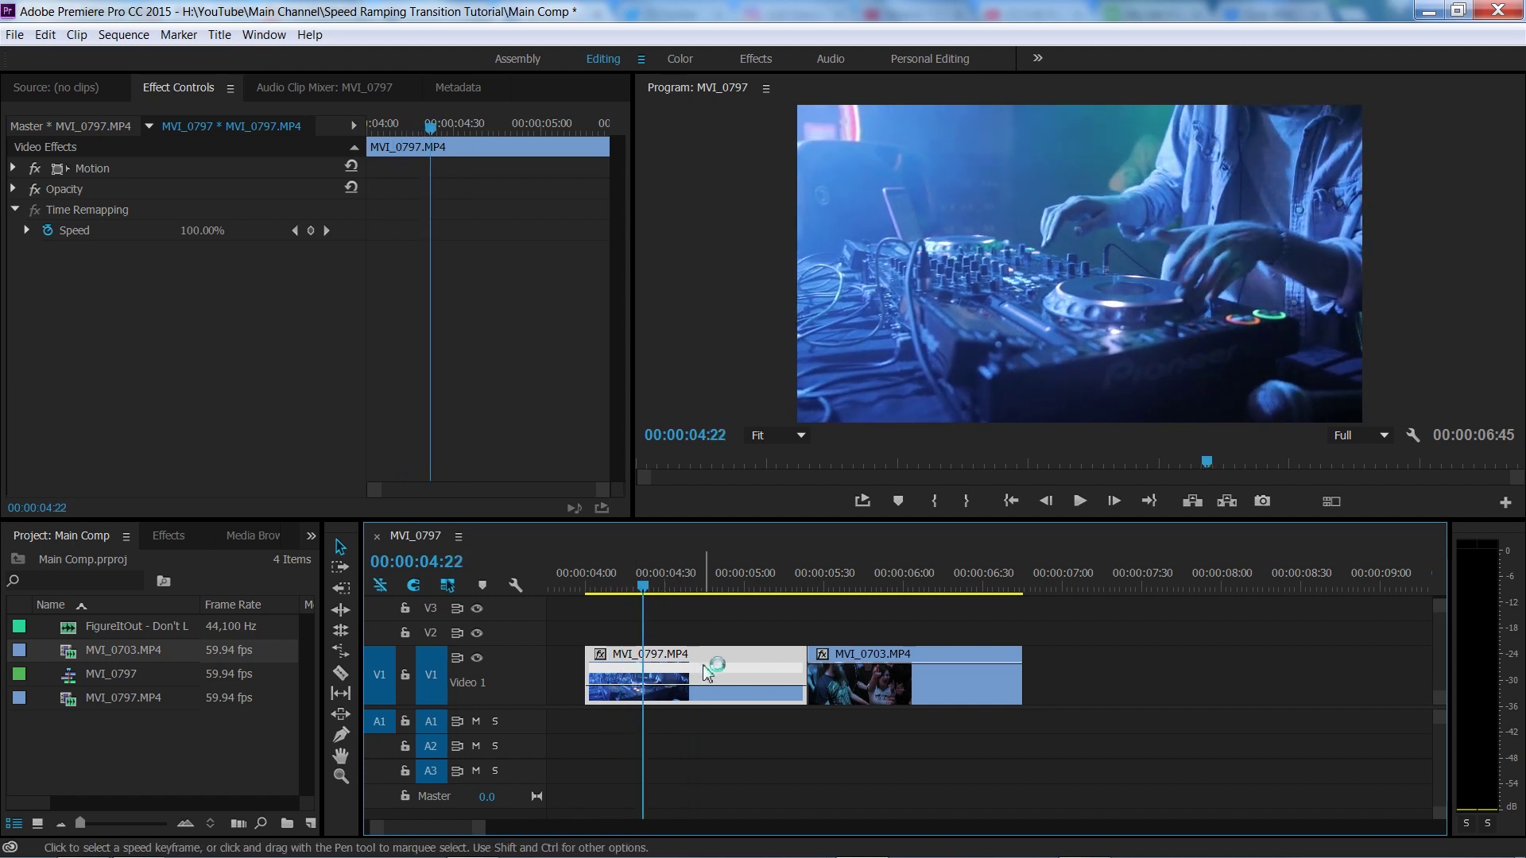
pyautogui.click(311, 230)
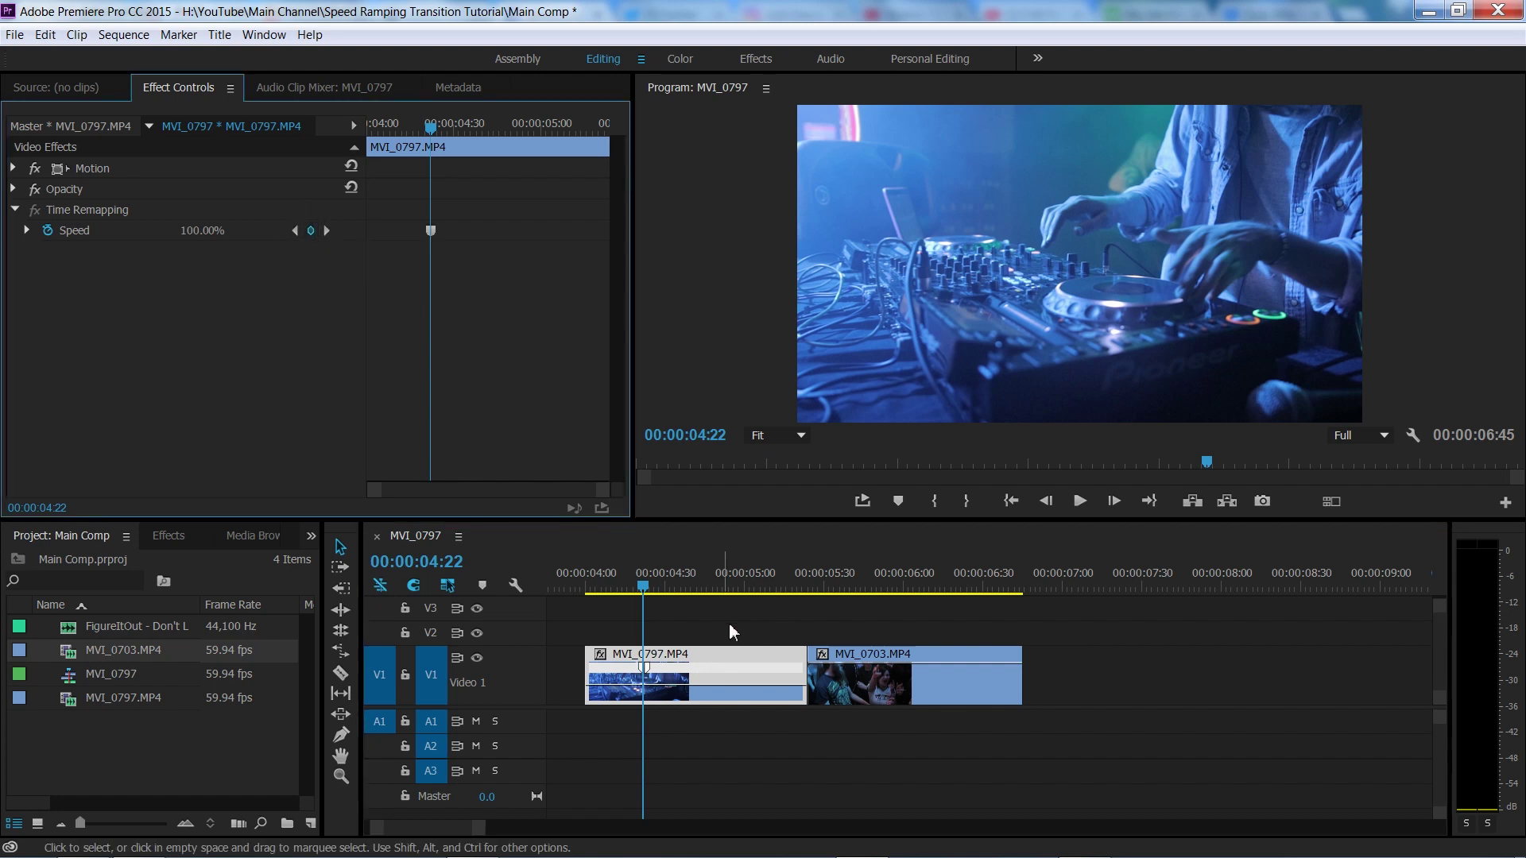
# - Switch to the Pen tool and add a speed keyframe on MVI_0797's speed line
pyautogui.press('p')
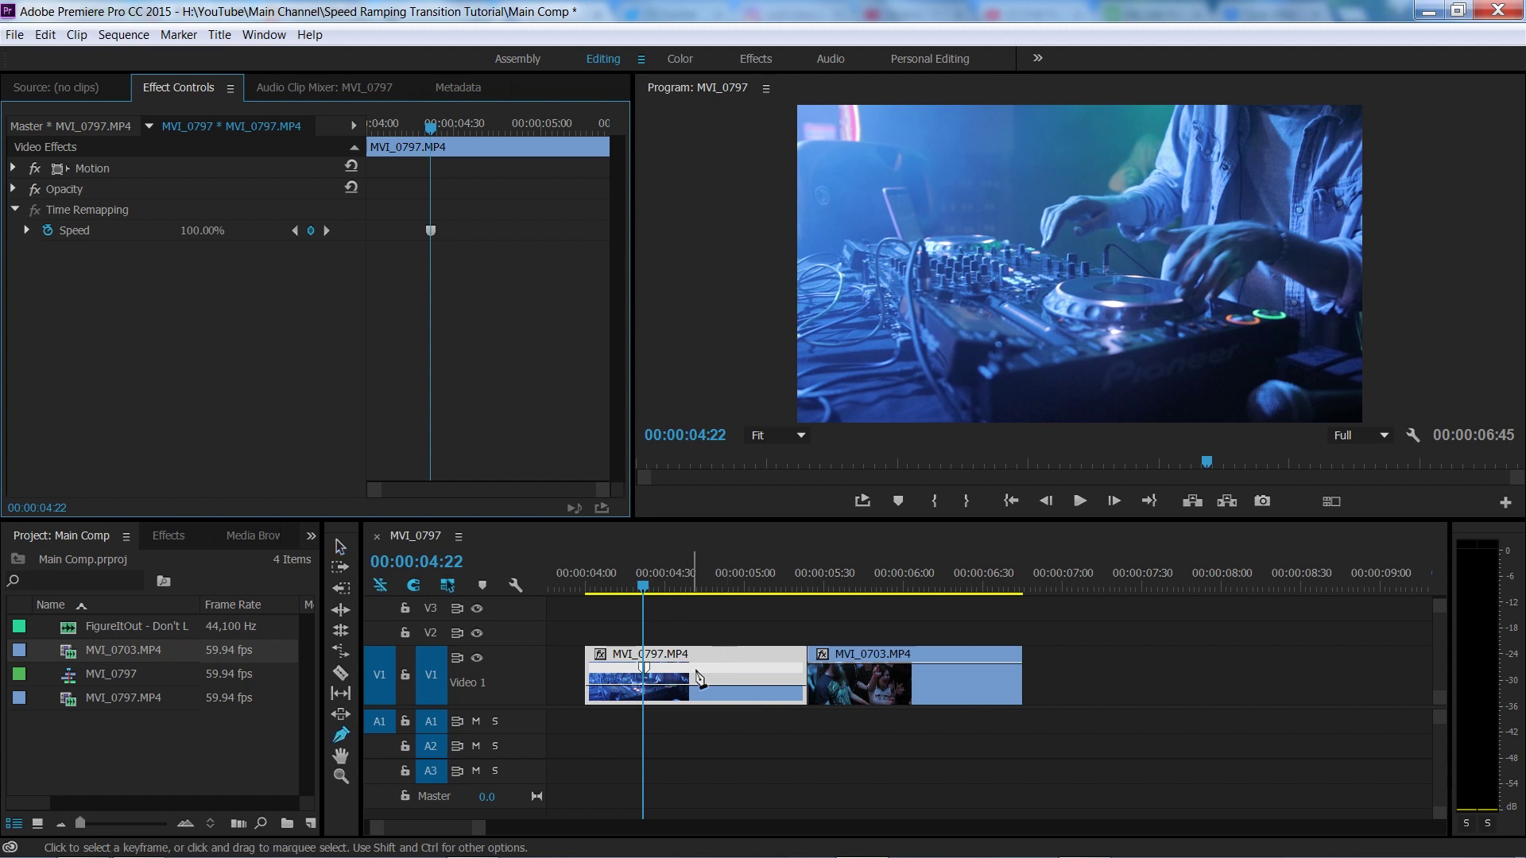
pyautogui.click(670, 693)
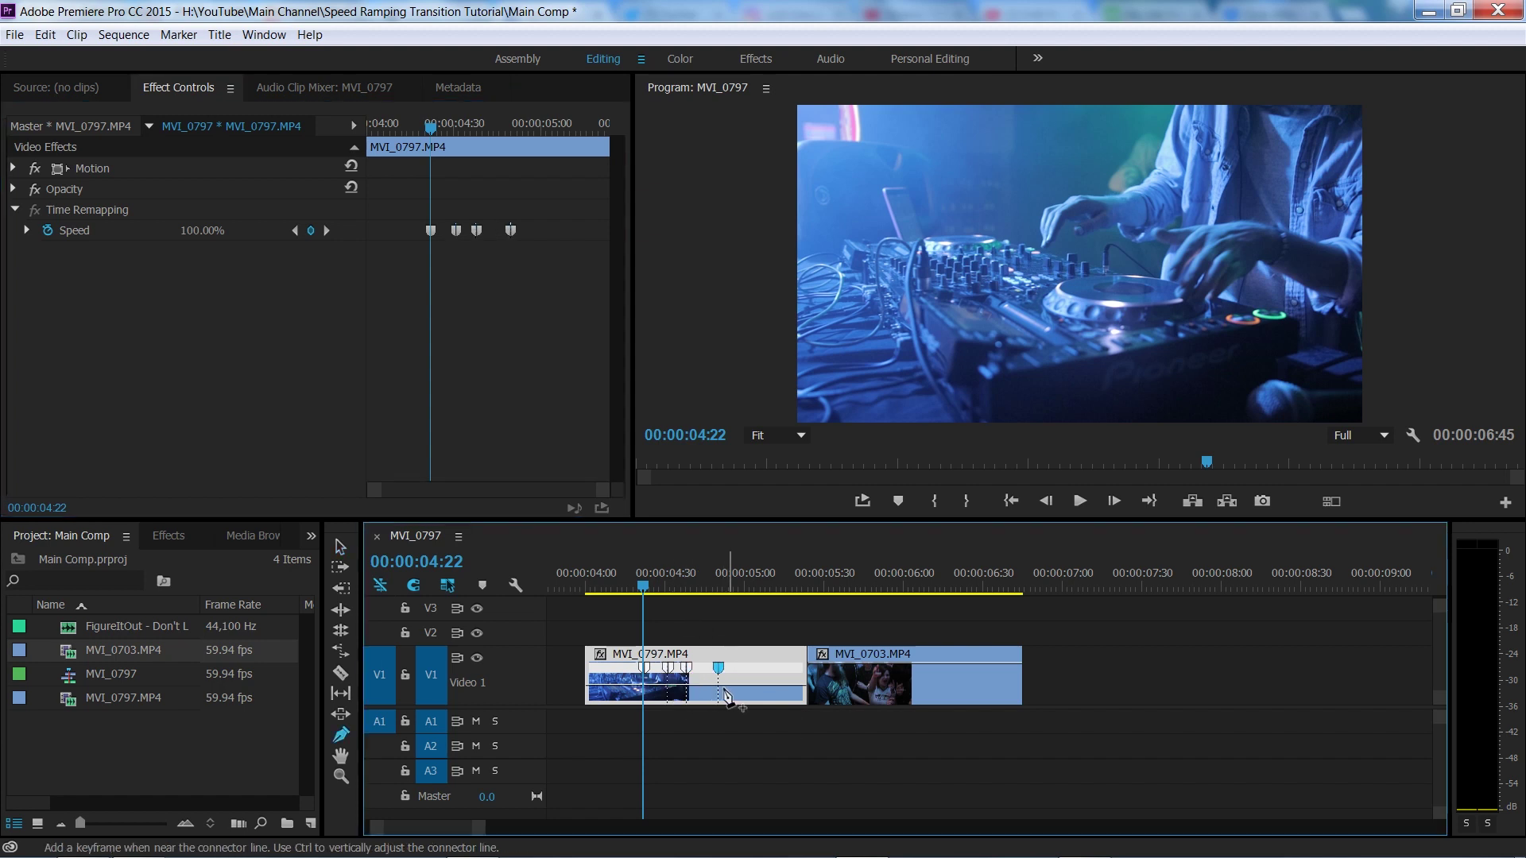
pyautogui.click(719, 671)
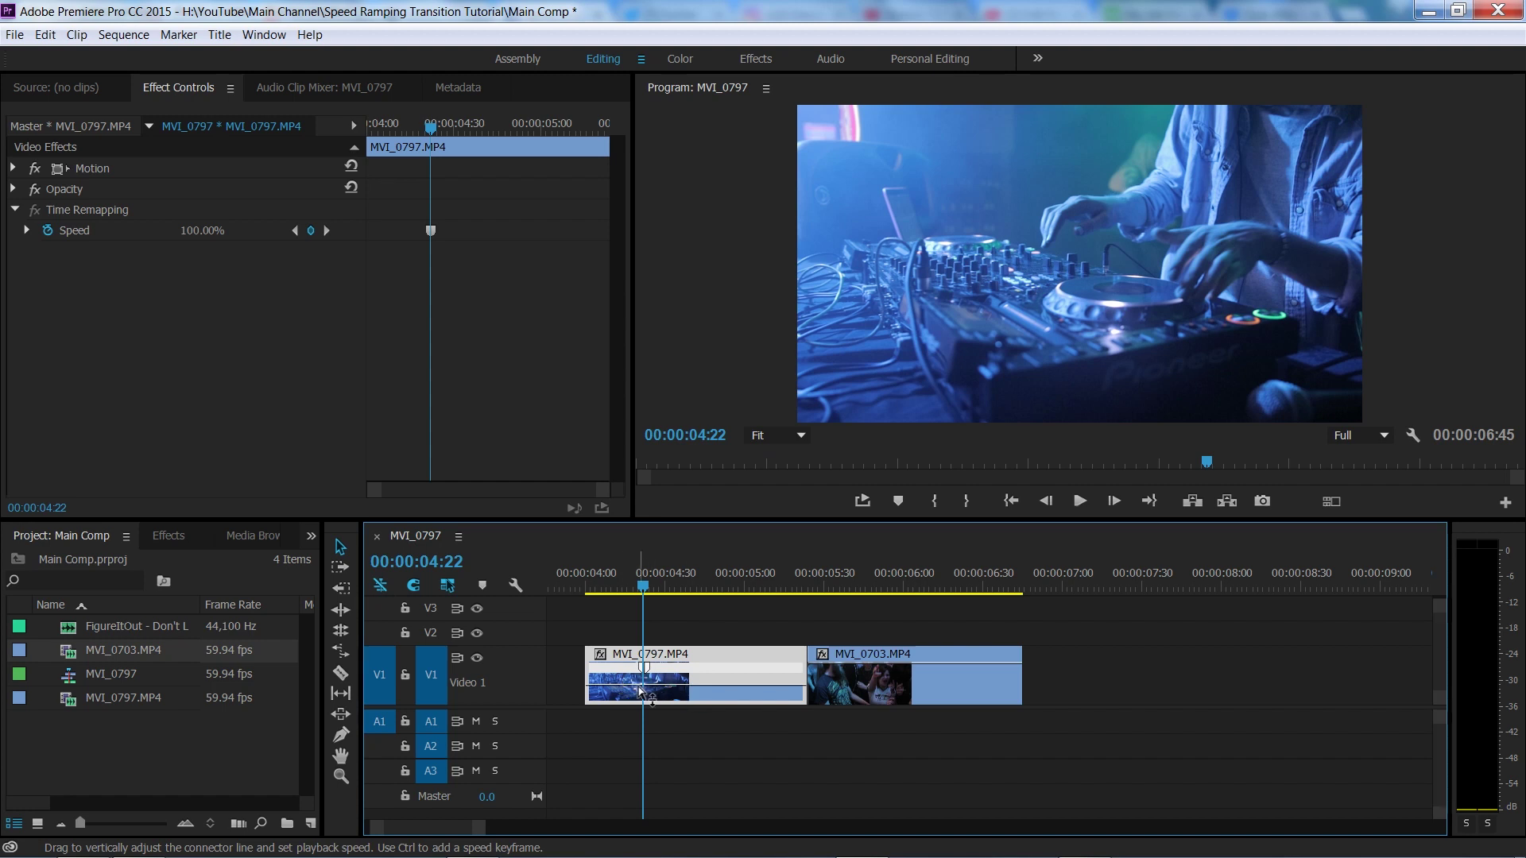
pyautogui.press('Right')
pyautogui.press('Right')
pyautogui.press('Right')
pyautogui.press('Right')
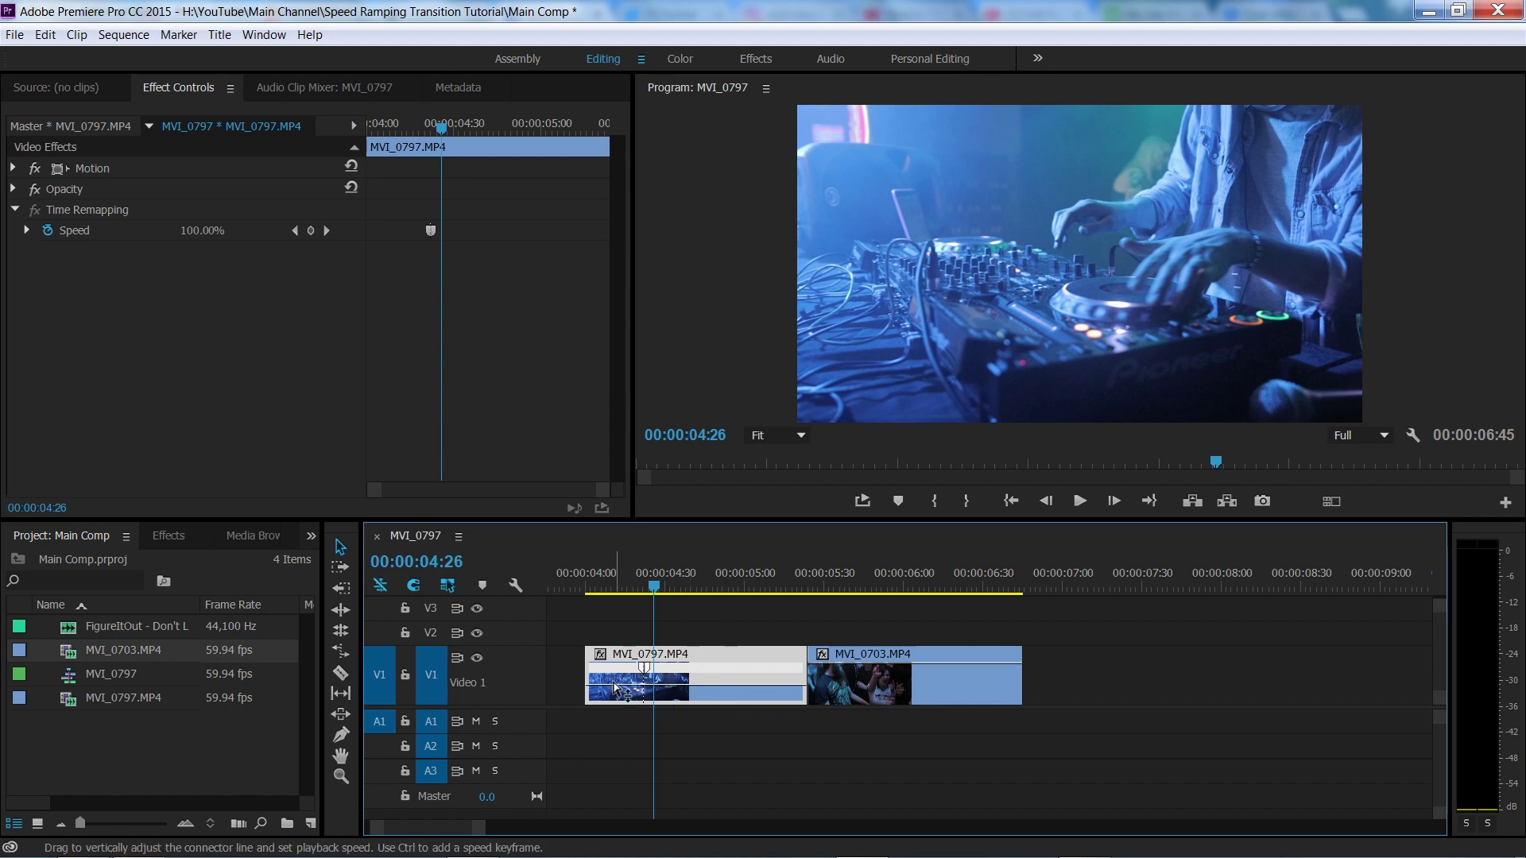
# - Drag MVI_0797's speed line to 200% before the keyframe and 40% after it
pyautogui.click(606, 589)
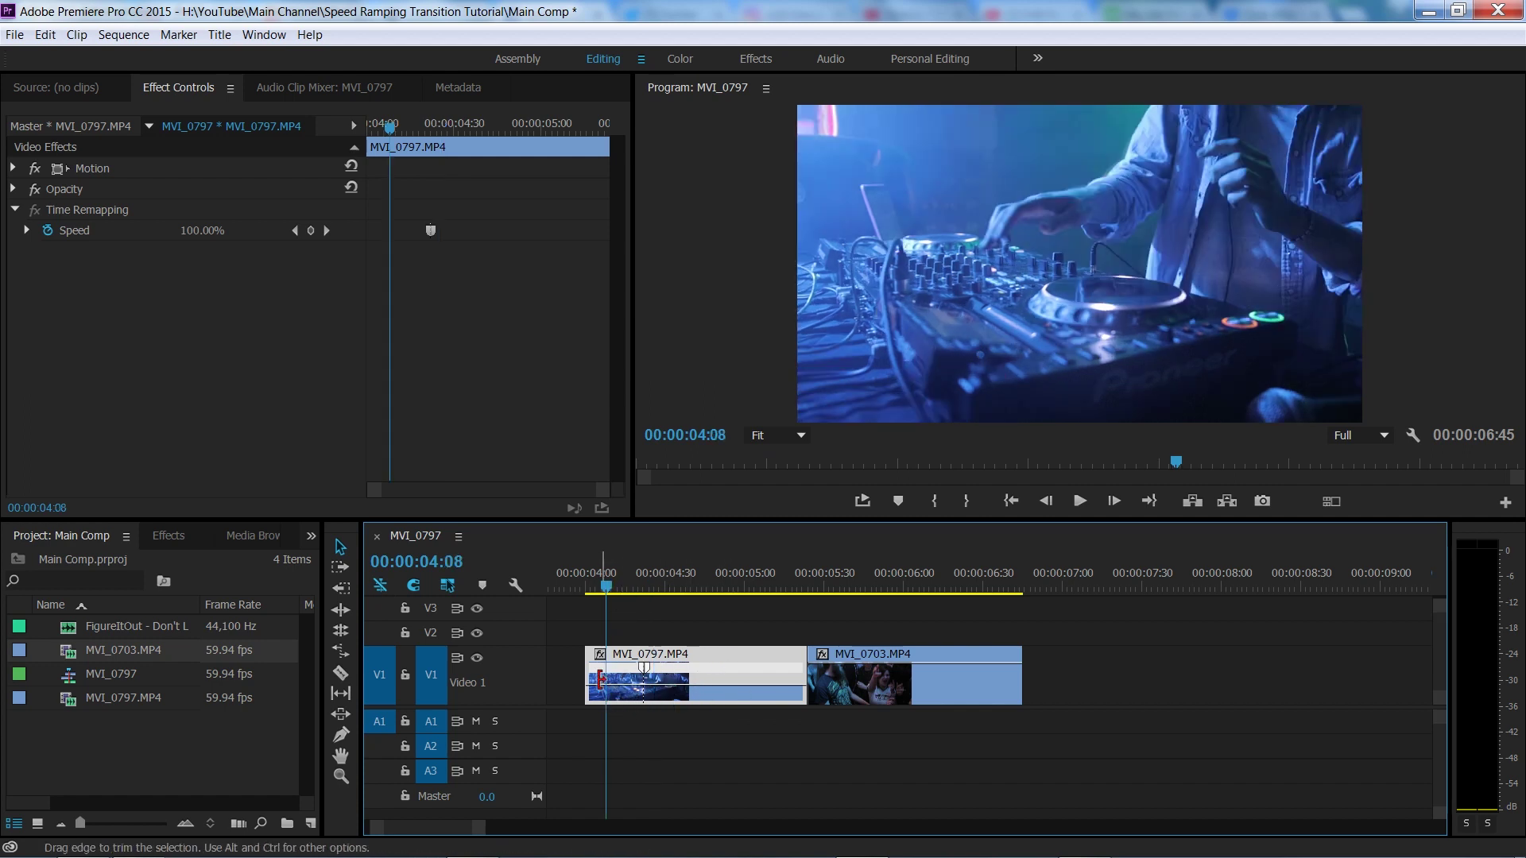
pyautogui.moveTo(610, 690); pyautogui.dragTo(611, 683)
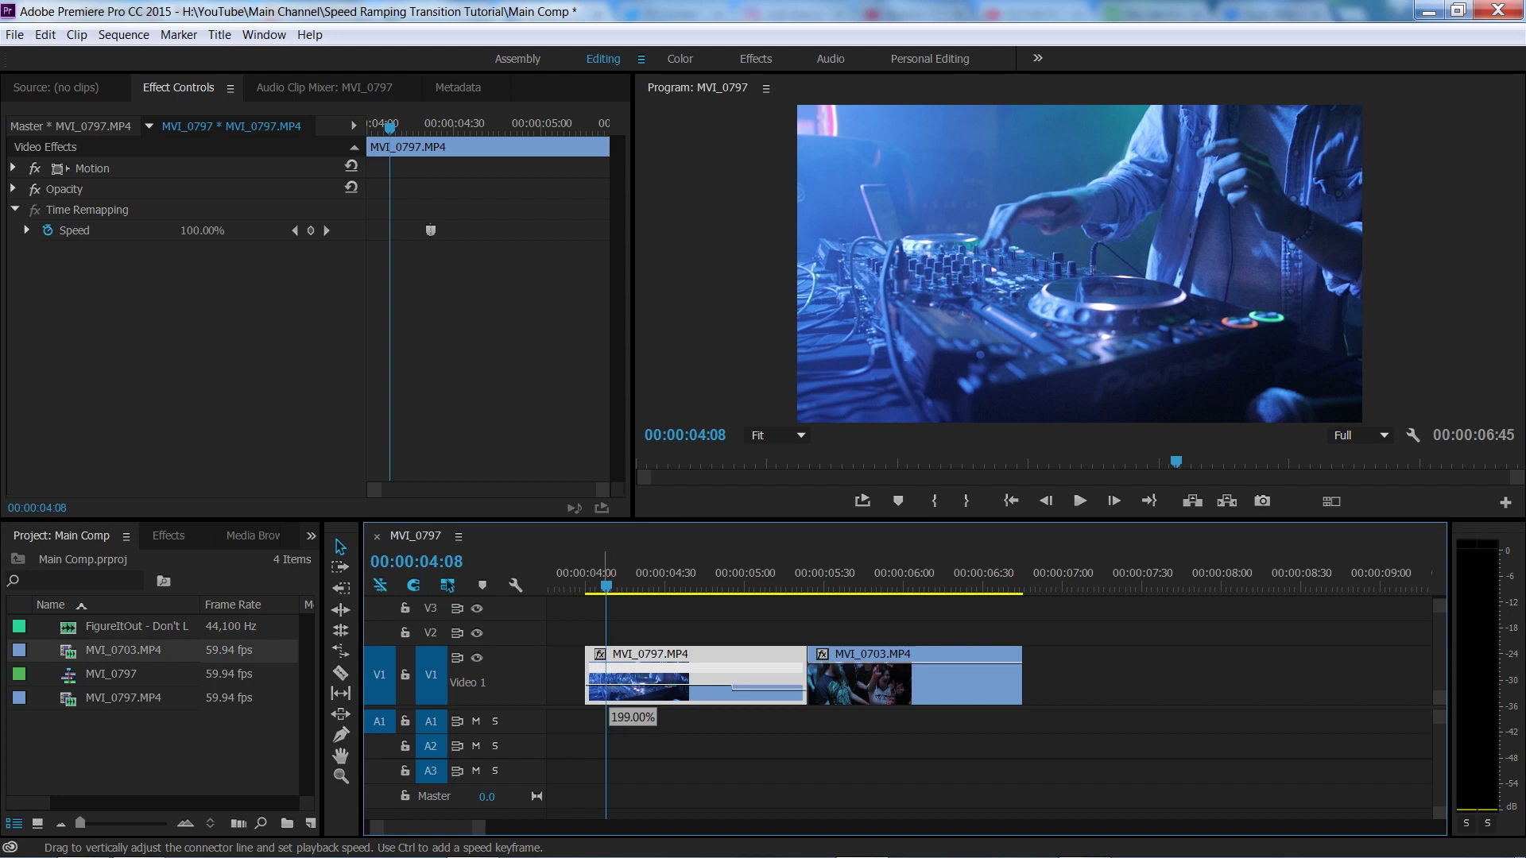
pyautogui.moveTo(610, 677); pyautogui.dragTo(679, 695)
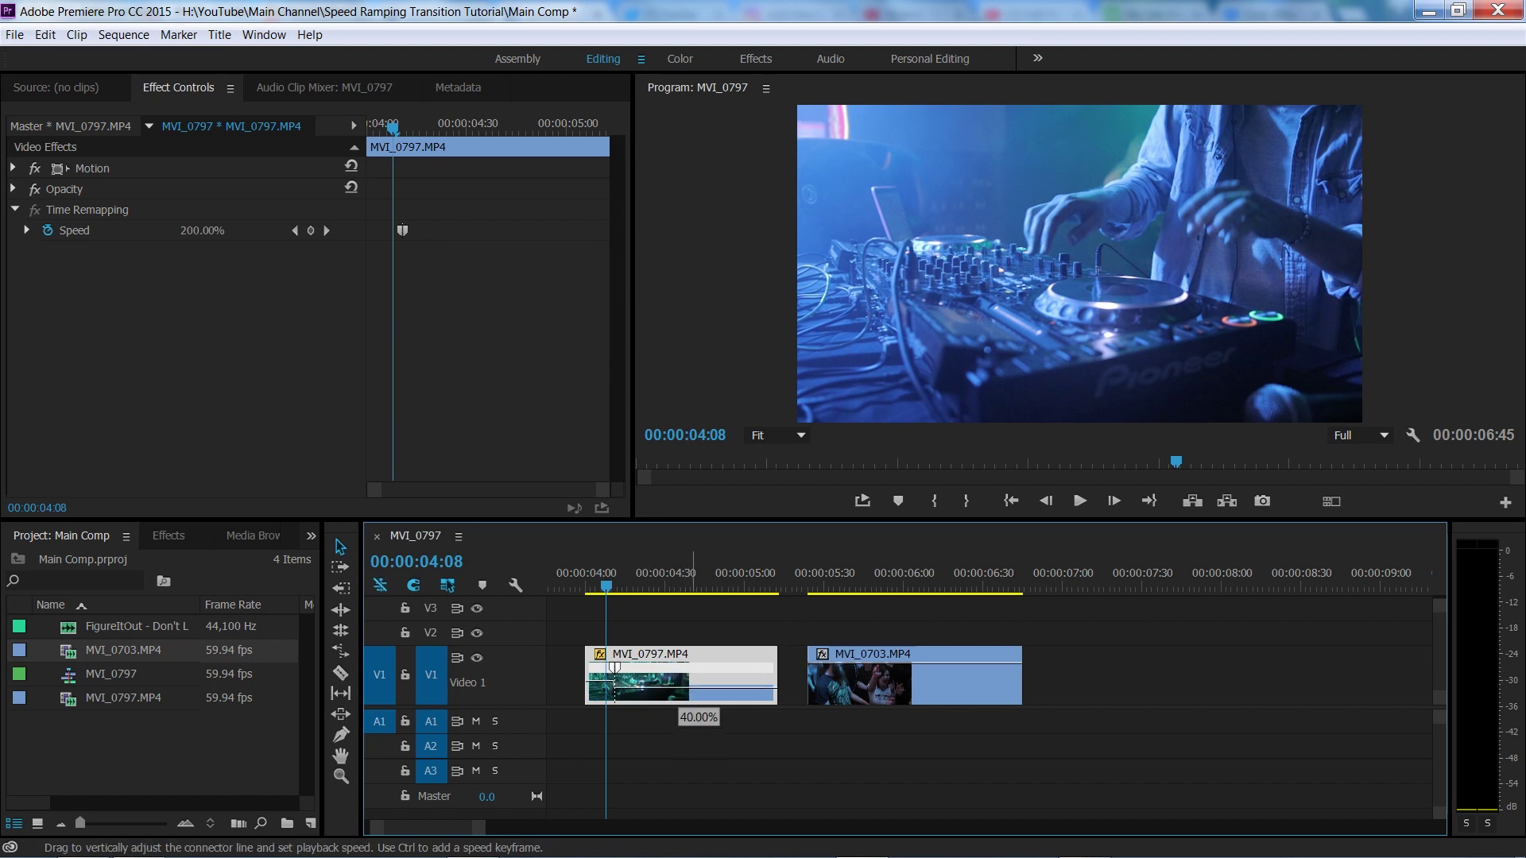
pyautogui.moveTo(680, 699); pyautogui.dragTo(679, 700)
pyautogui.click(588, 579)
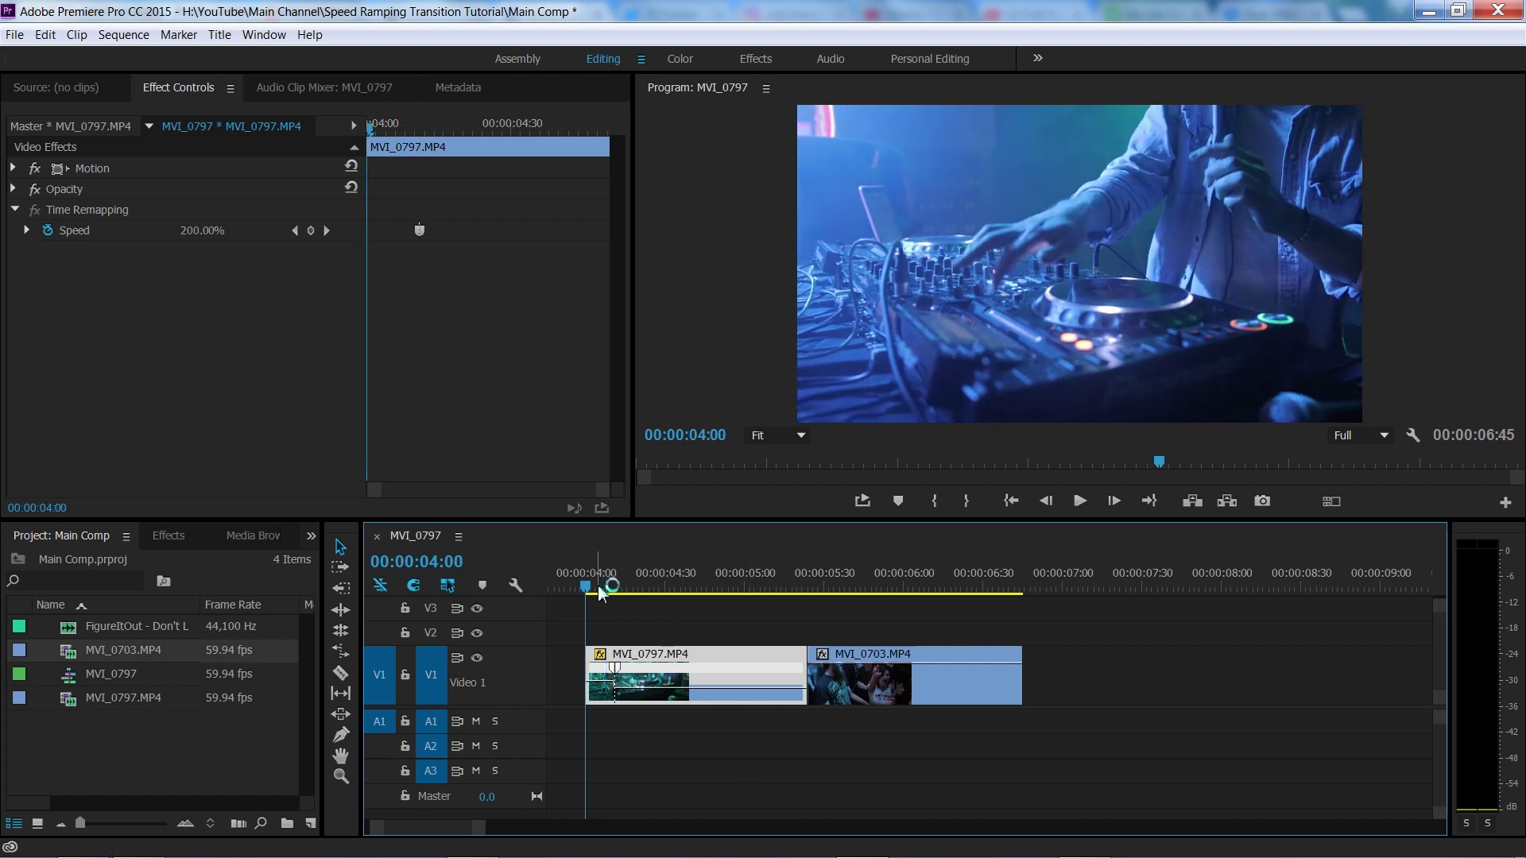
# - Play back the MVI_0797 speed ramp from just before the clip, around 03:52
pyautogui.press('space')
pyautogui.scroll(5, 602, 592)
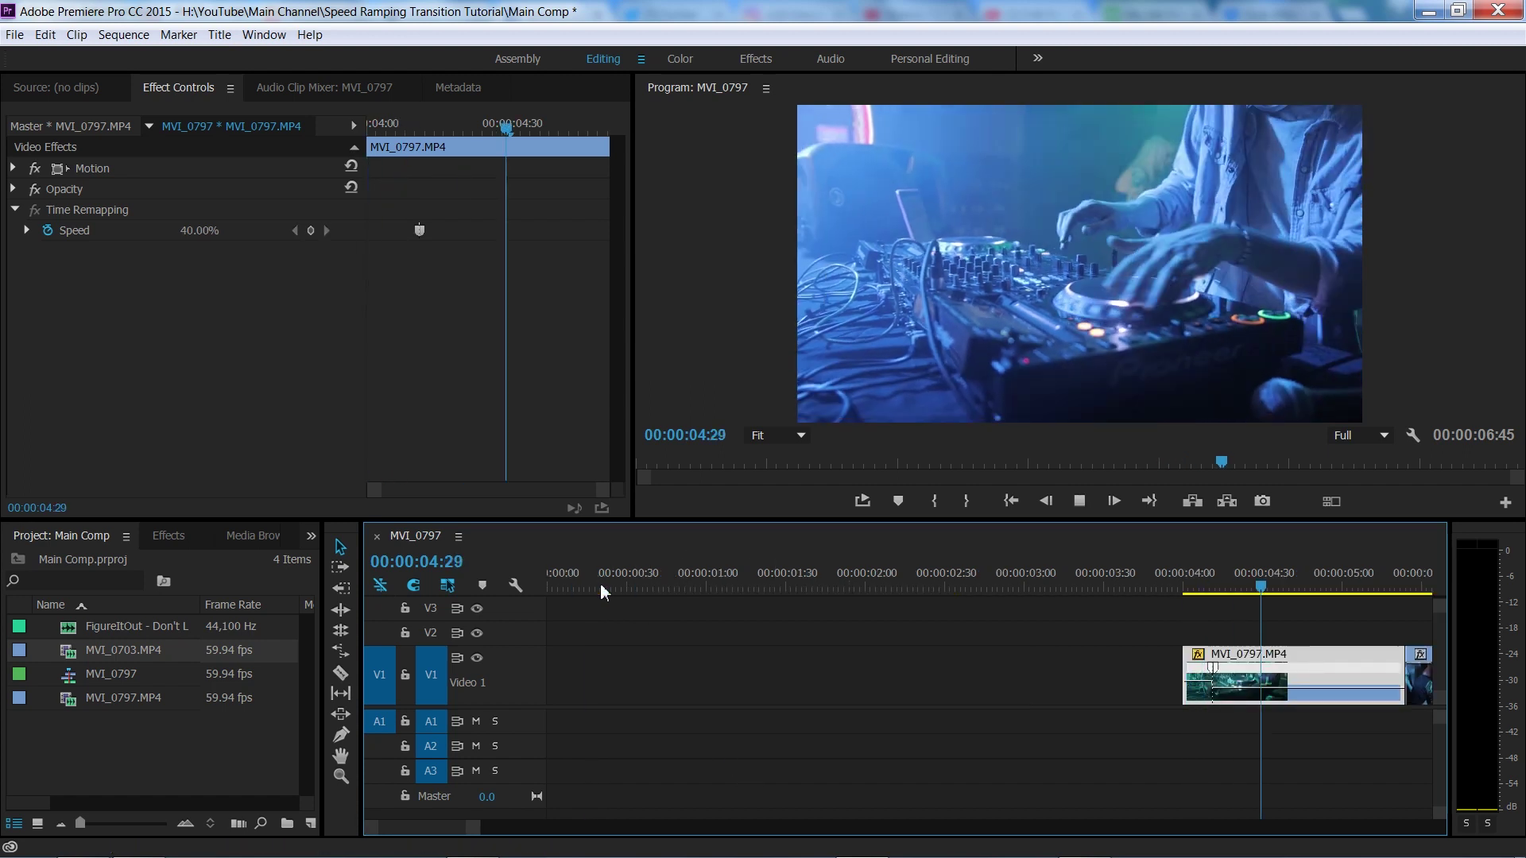
pyautogui.click(1127, 580)
pyautogui.moveTo(1180, 588)
pyautogui.mouseDown()
pyautogui.moveTo(1233, 580)
pyautogui.moveTo(1167, 578)
pyautogui.mouseUp()
pyautogui.press('space')
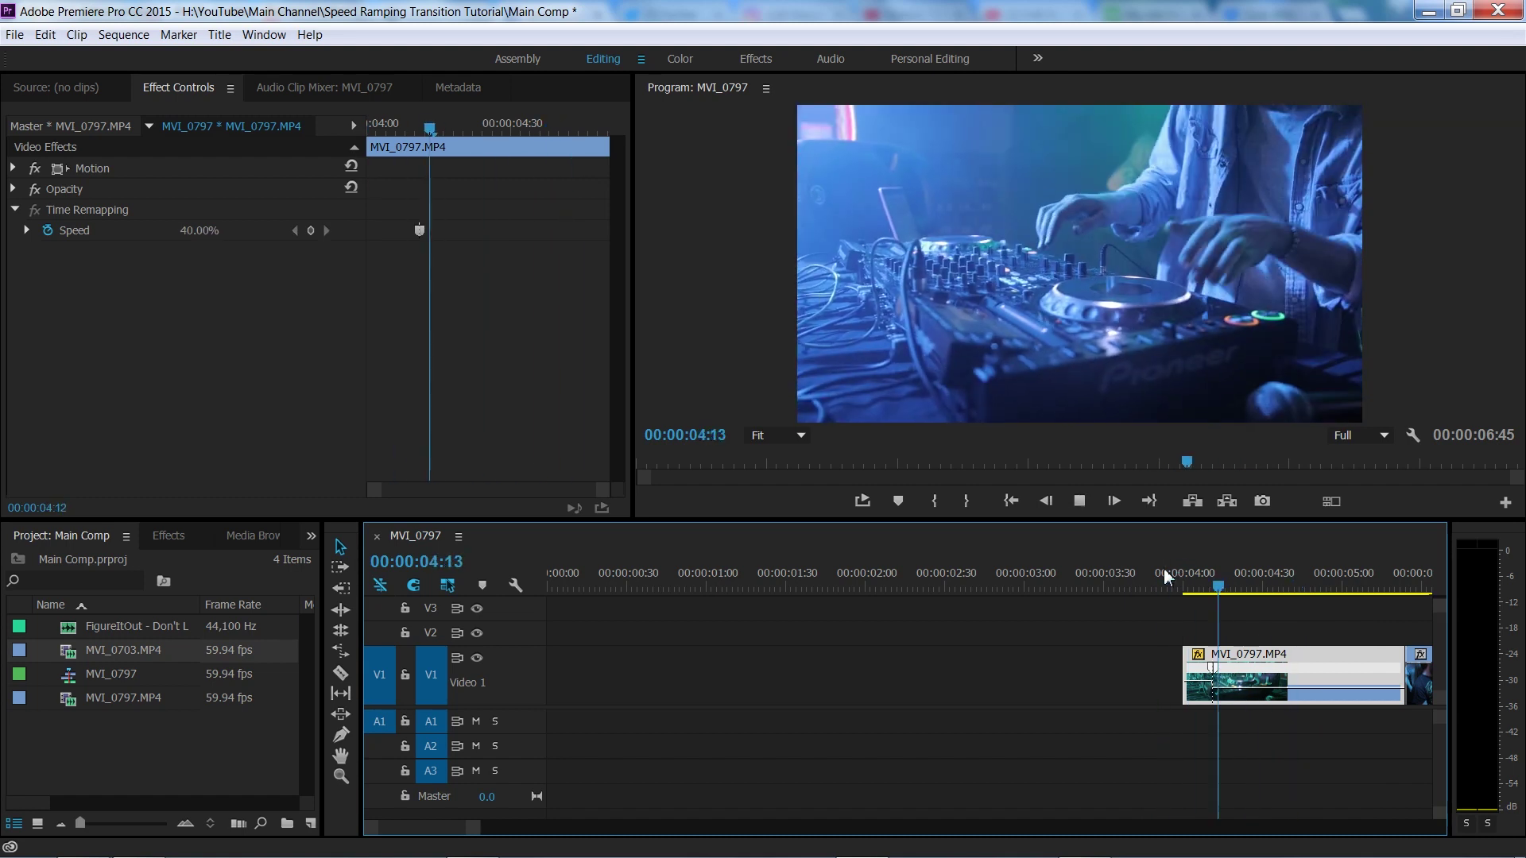
pyautogui.click(1167, 578)
pyautogui.press('space')
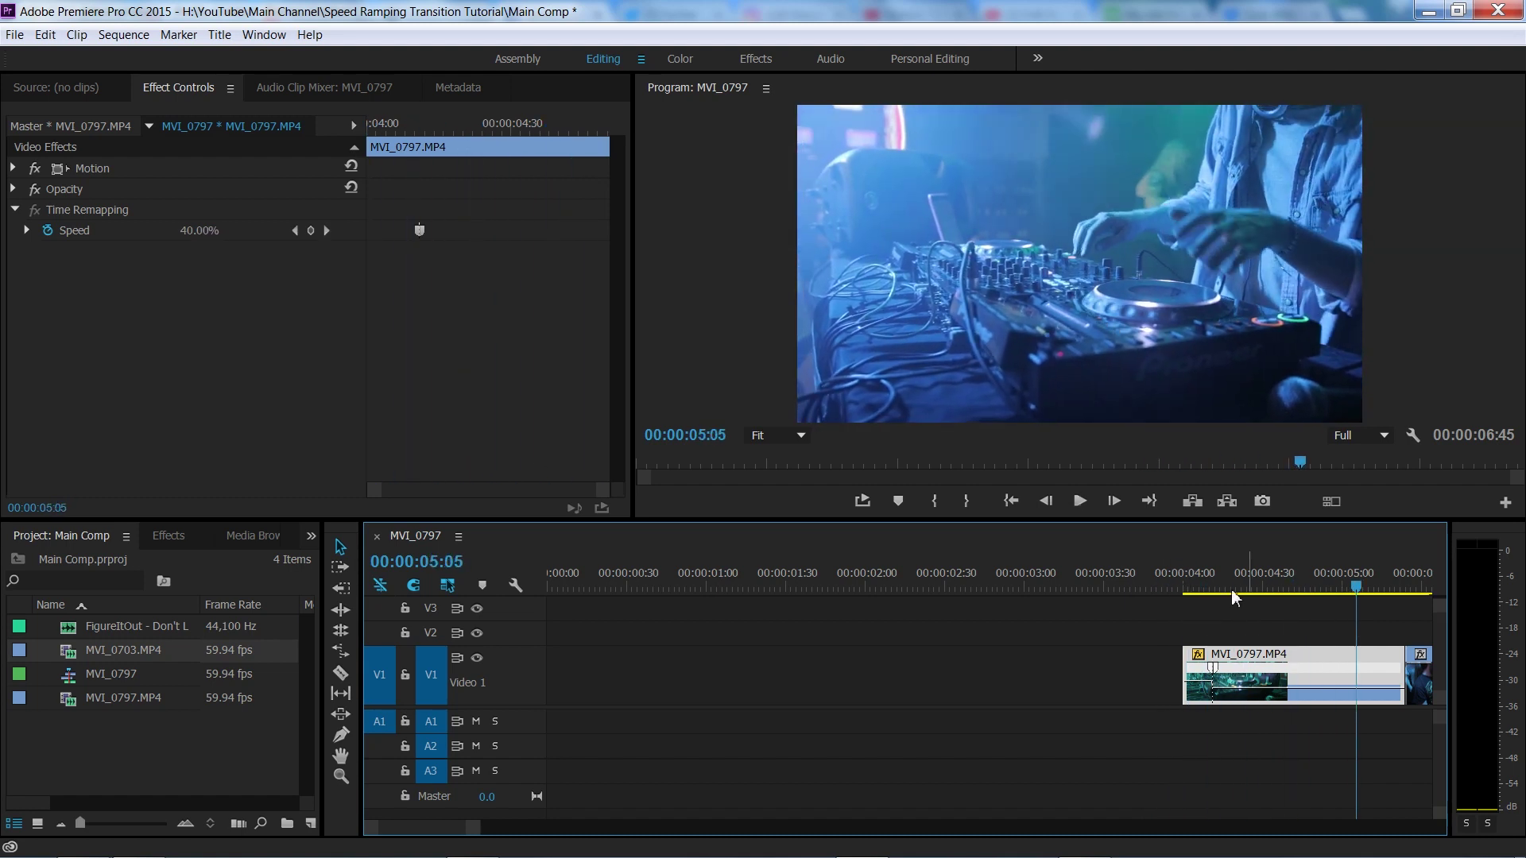
# - Push MVI_0703 to the right on V1 to leave a gap after MVI_0797
pyautogui.hscroll(3, 1319, 583)
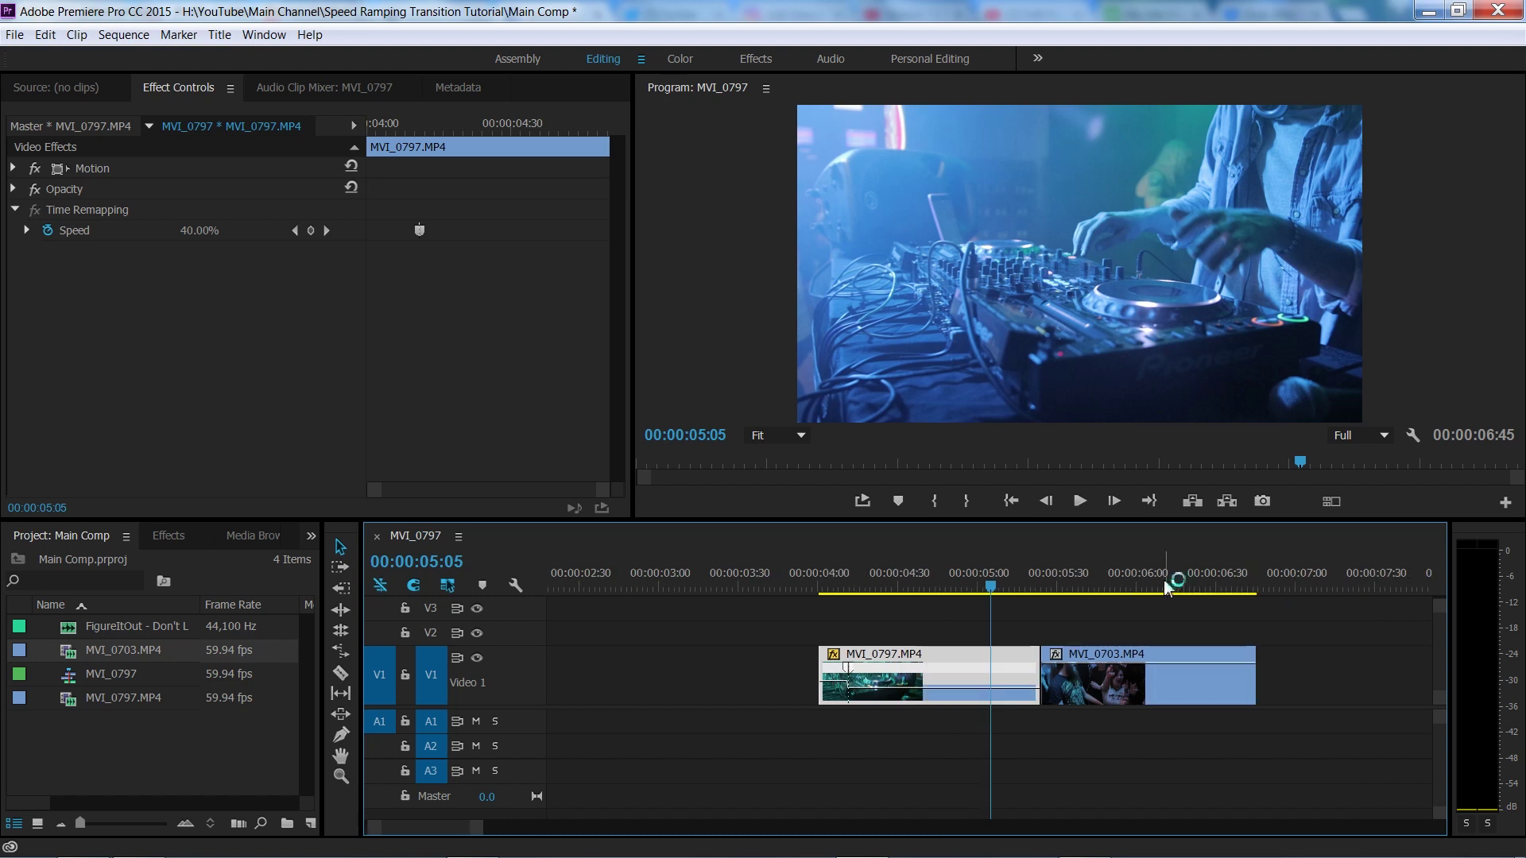
pyautogui.click(1024, 575)
pyautogui.moveTo(1027, 583); pyautogui.dragTo(988, 584)
pyautogui.moveTo(1092, 683); pyautogui.dragTo(1158, 682)
# - Extend MVI_0797's end, add a speed keyframe at 05:19, and raise the final stretch to 200%
pyautogui.moveTo(986, 587); pyautogui.dragTo(1027, 589)
pyautogui.click(1038, 674)
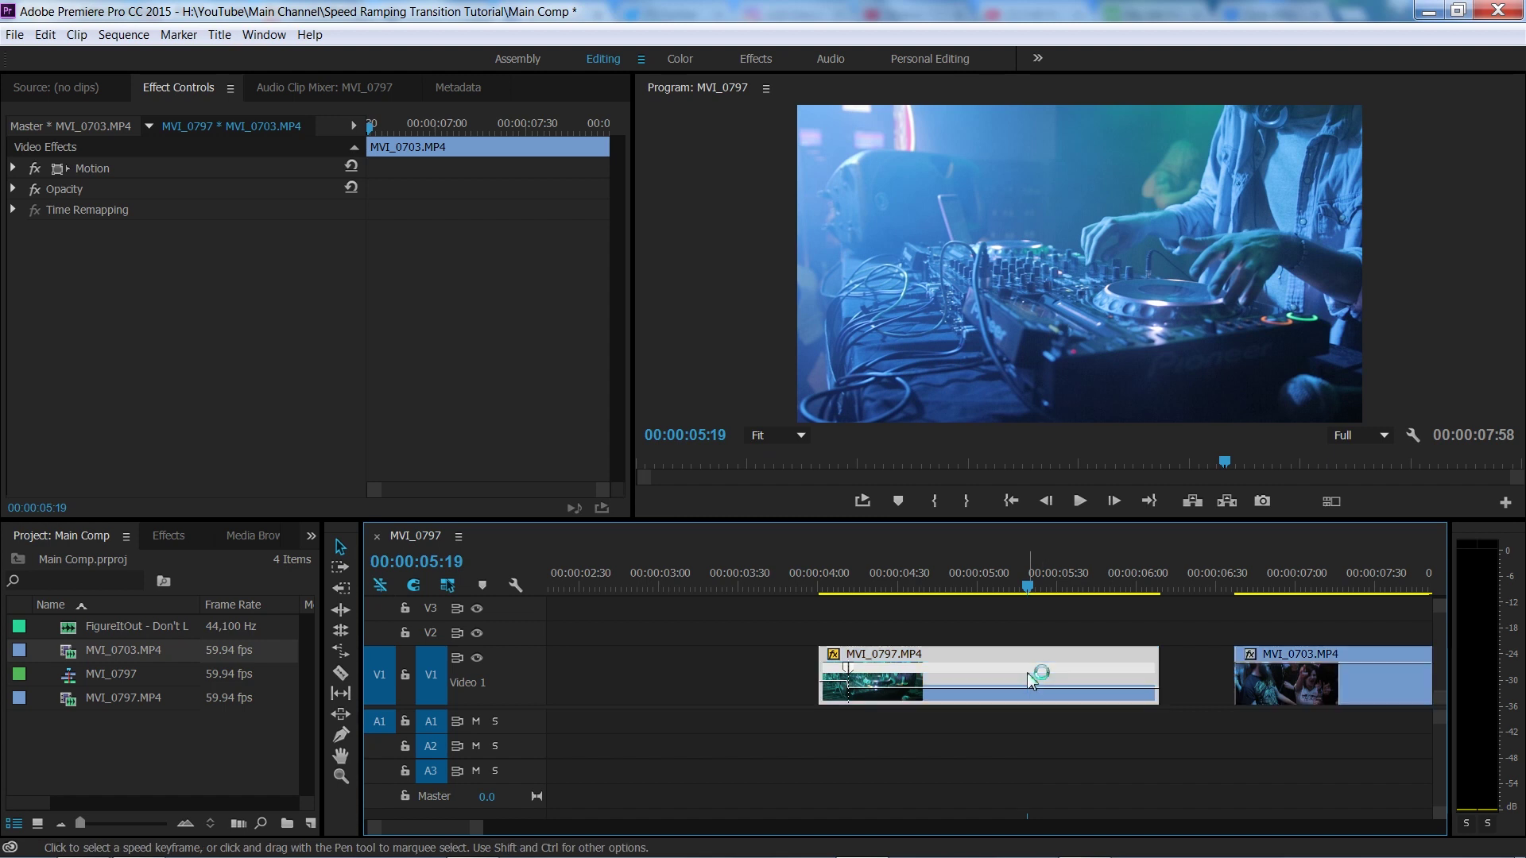
pyautogui.click(316, 230)
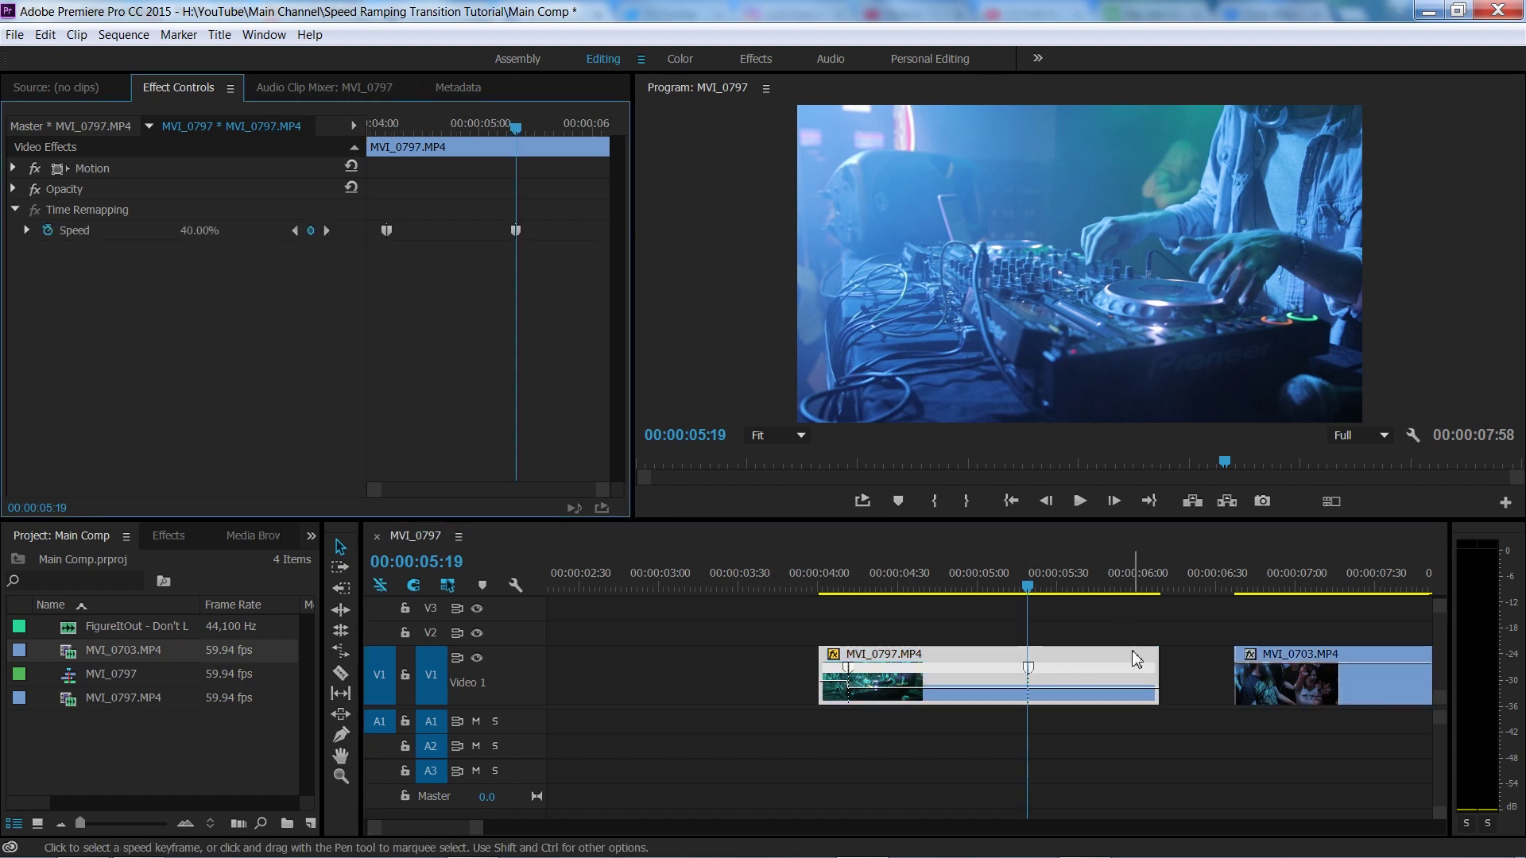
pyautogui.moveTo(1063, 689); pyautogui.dragTo(1063, 687)
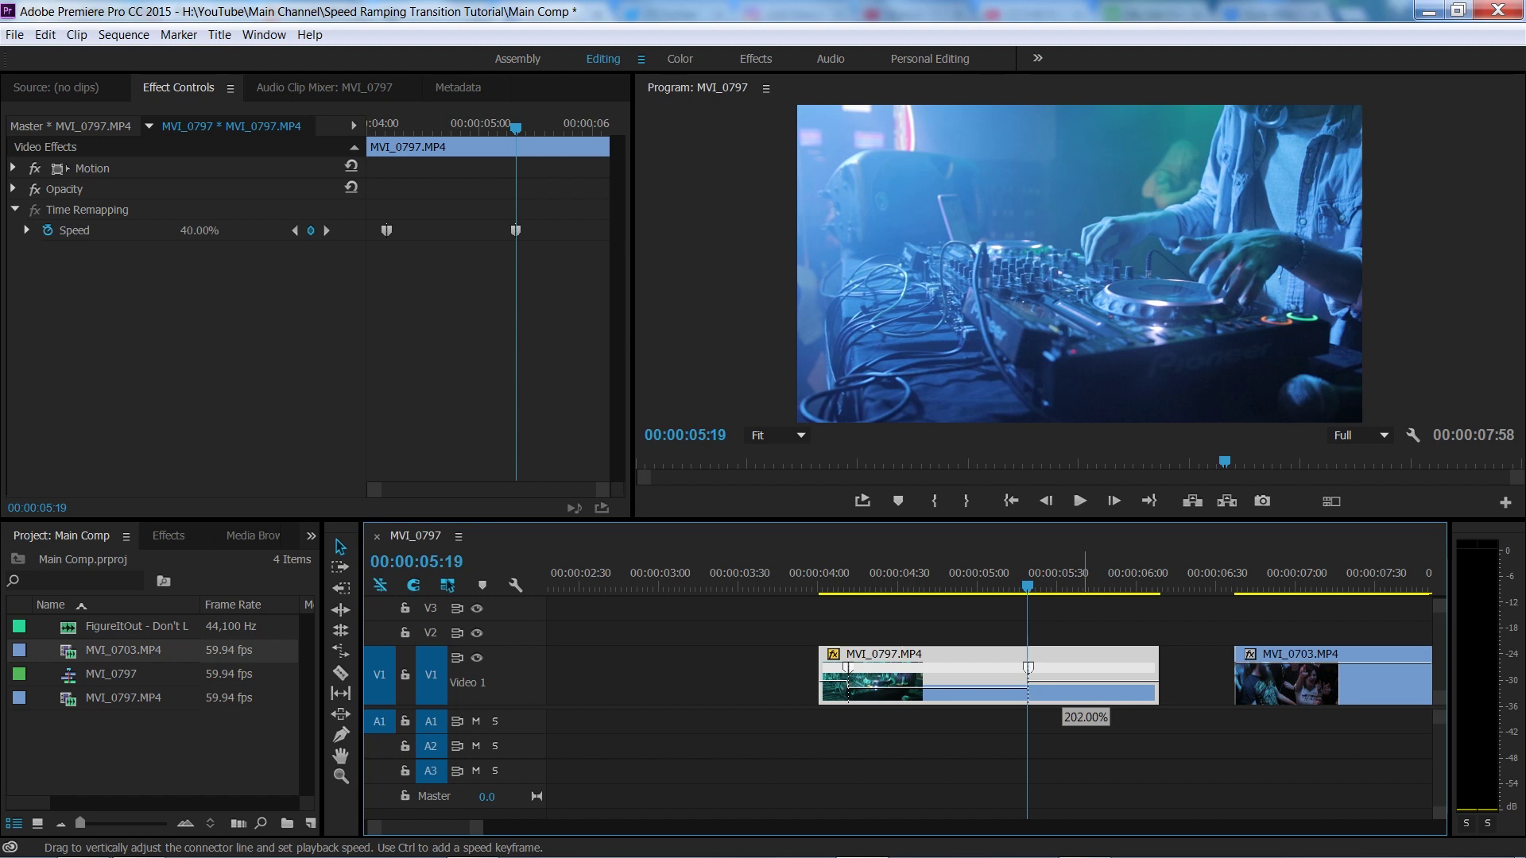
pyautogui.moveTo(1063, 669); pyautogui.dragTo(1063, 667)
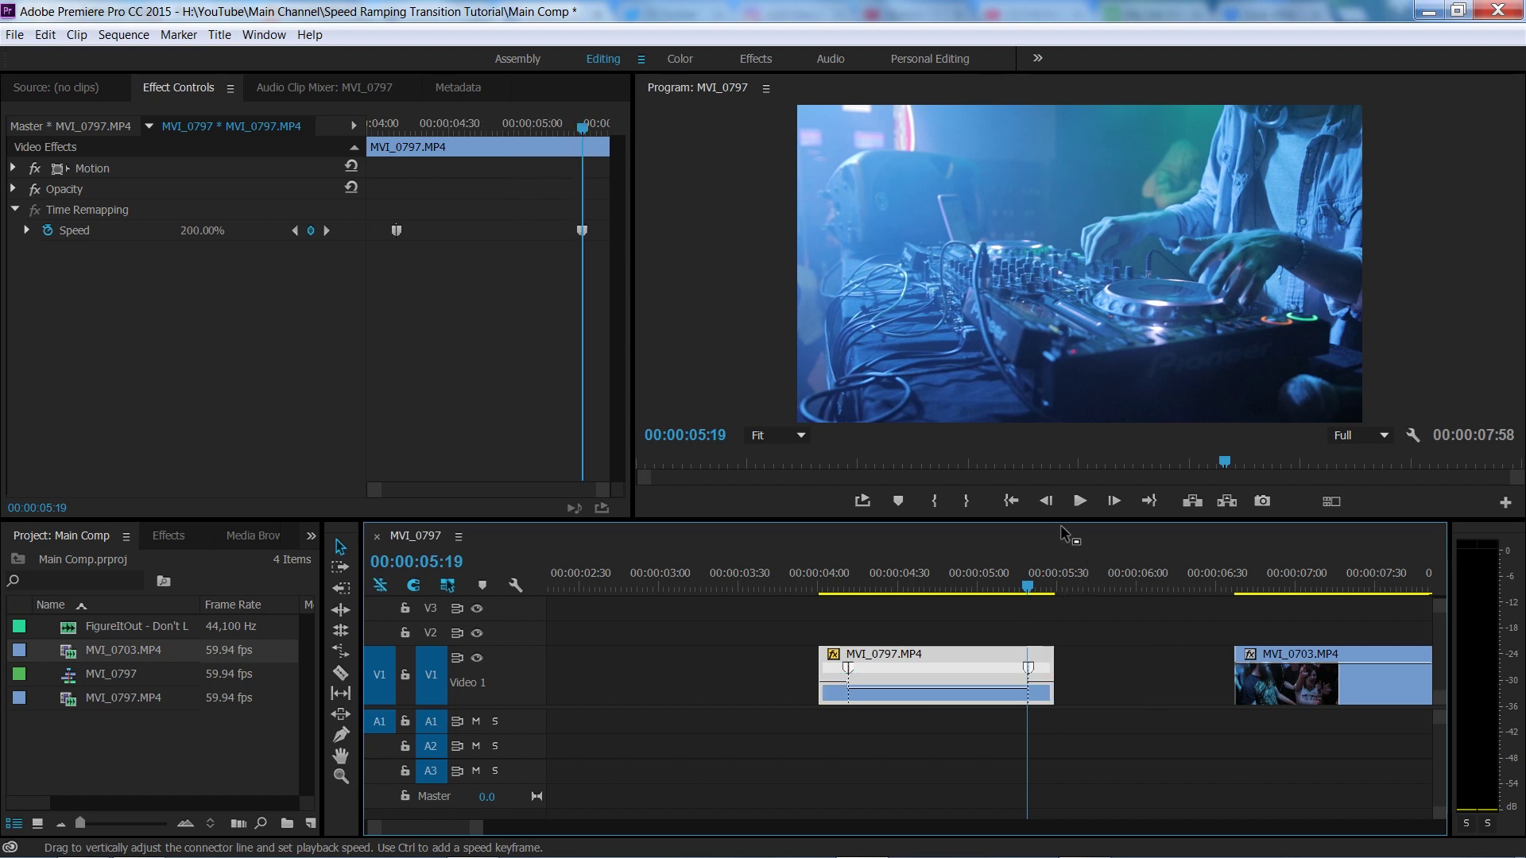
# - Mark an in point at 04:00 and out point at 05:29, then play that range
pyautogui.click(822, 561)
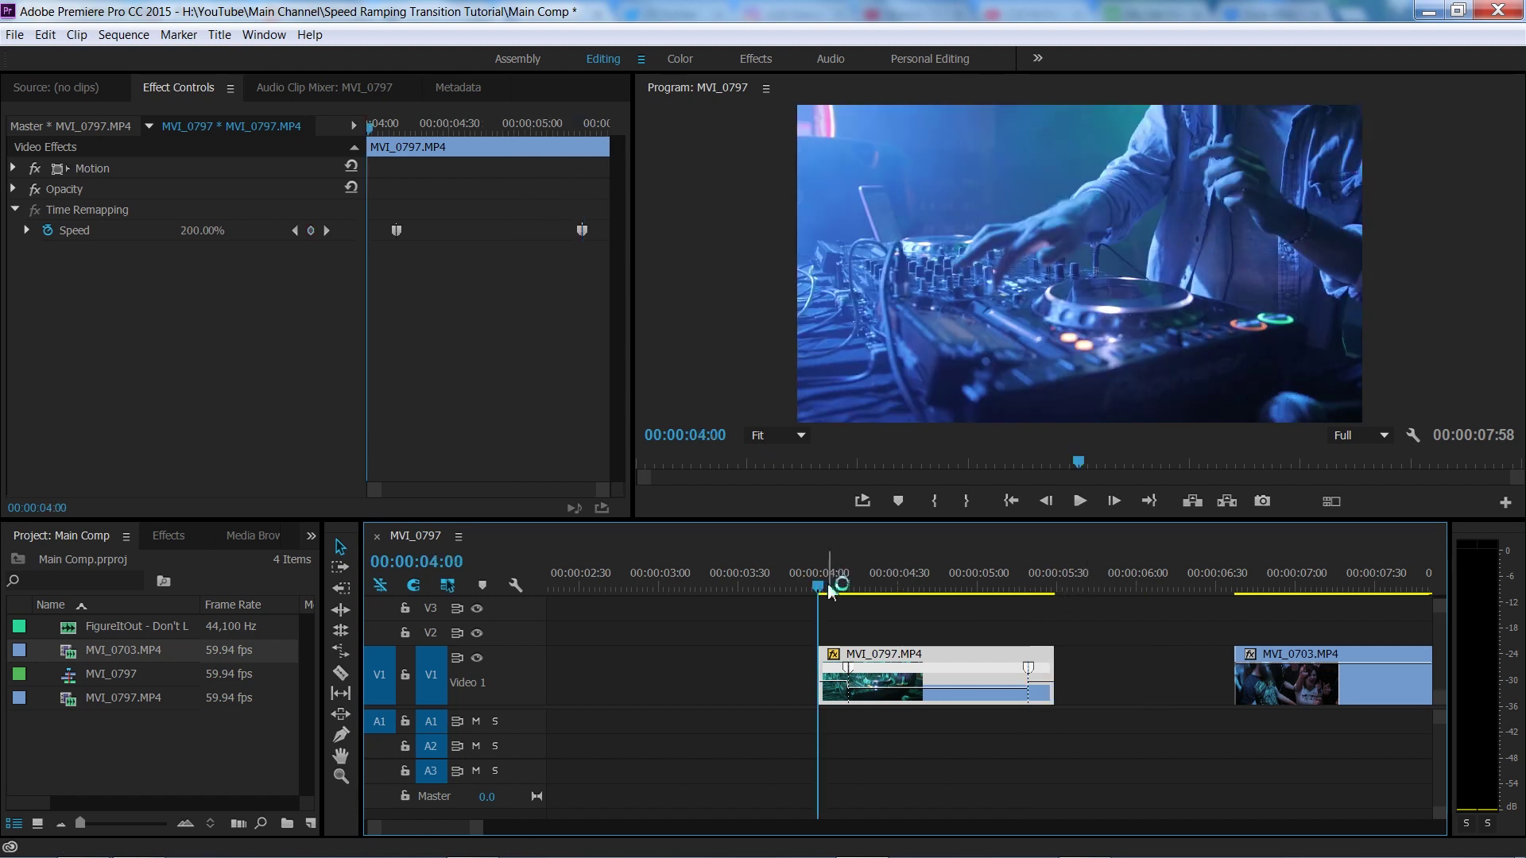
pyautogui.press('i')
pyautogui.click(1053, 586)
pyautogui.press('o')
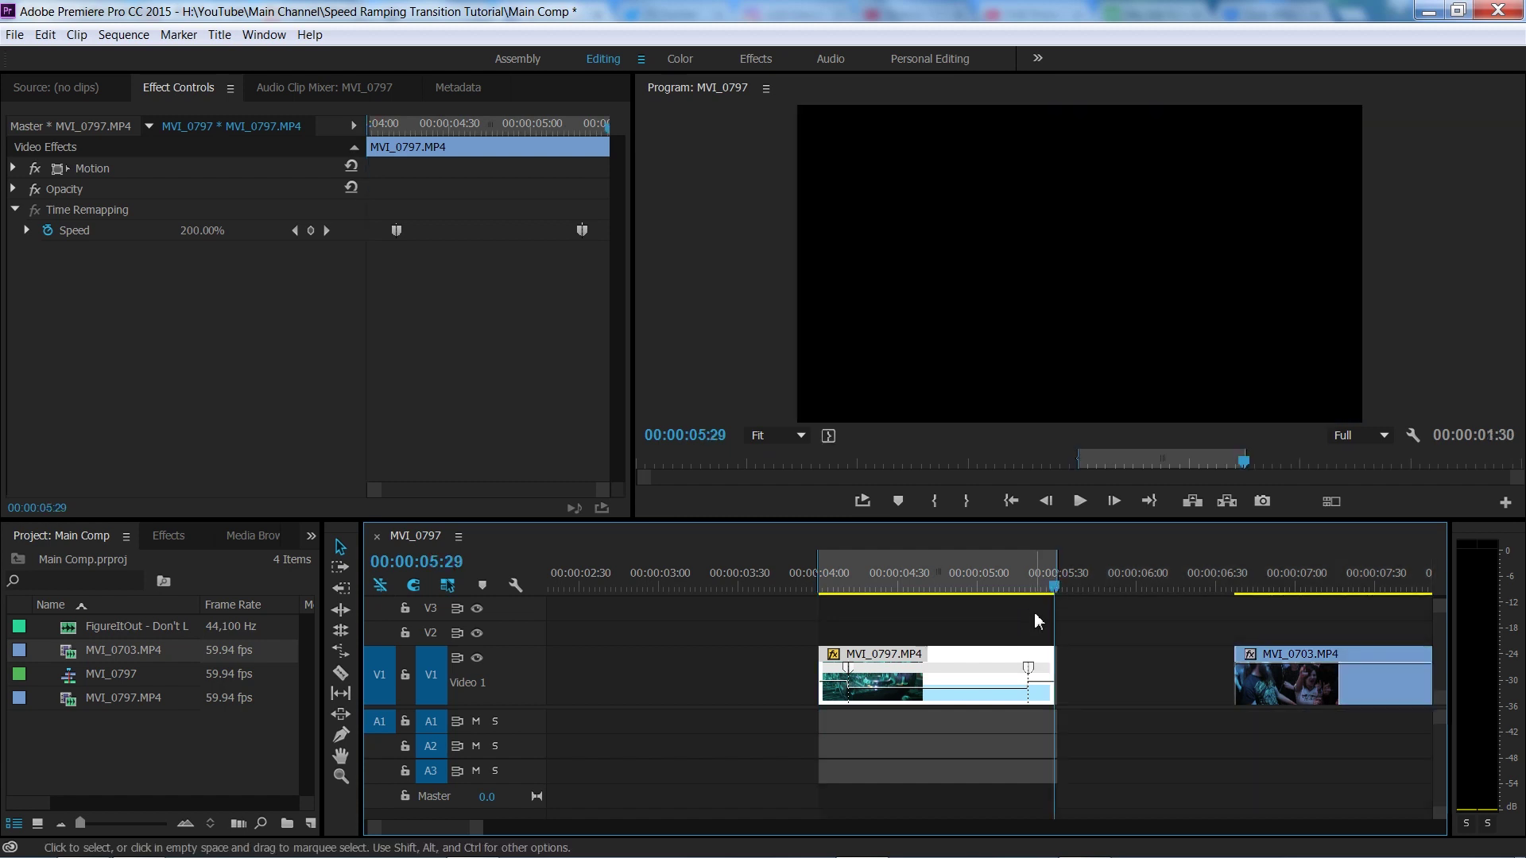
pyautogui.click(862, 500)
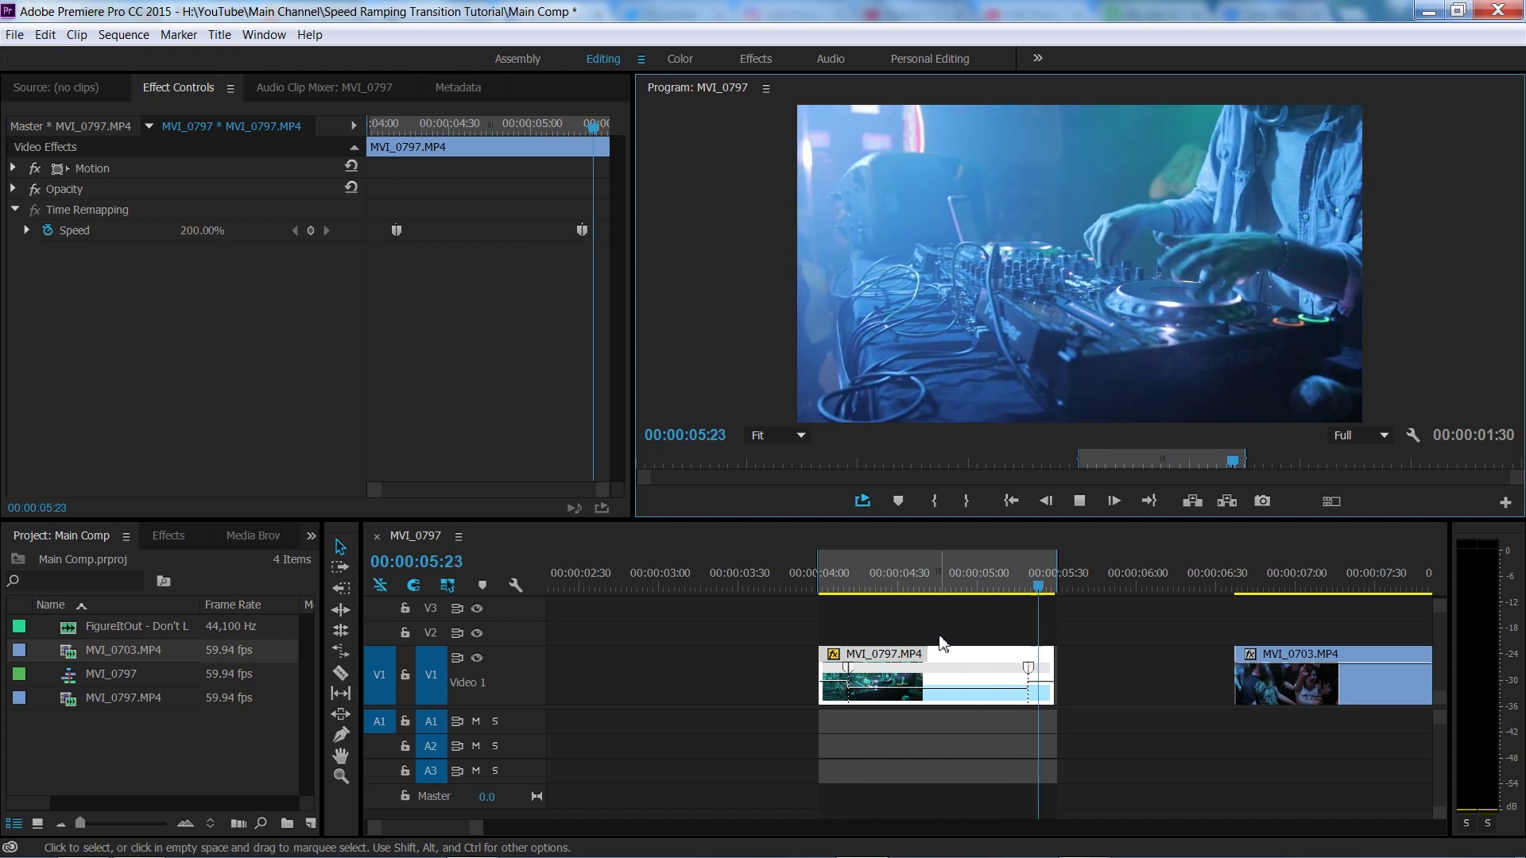
# - Clear the in/out range, move MVI_0703 against MVI_0797, and display its speed line
pyautogui.rightClick(928, 589)
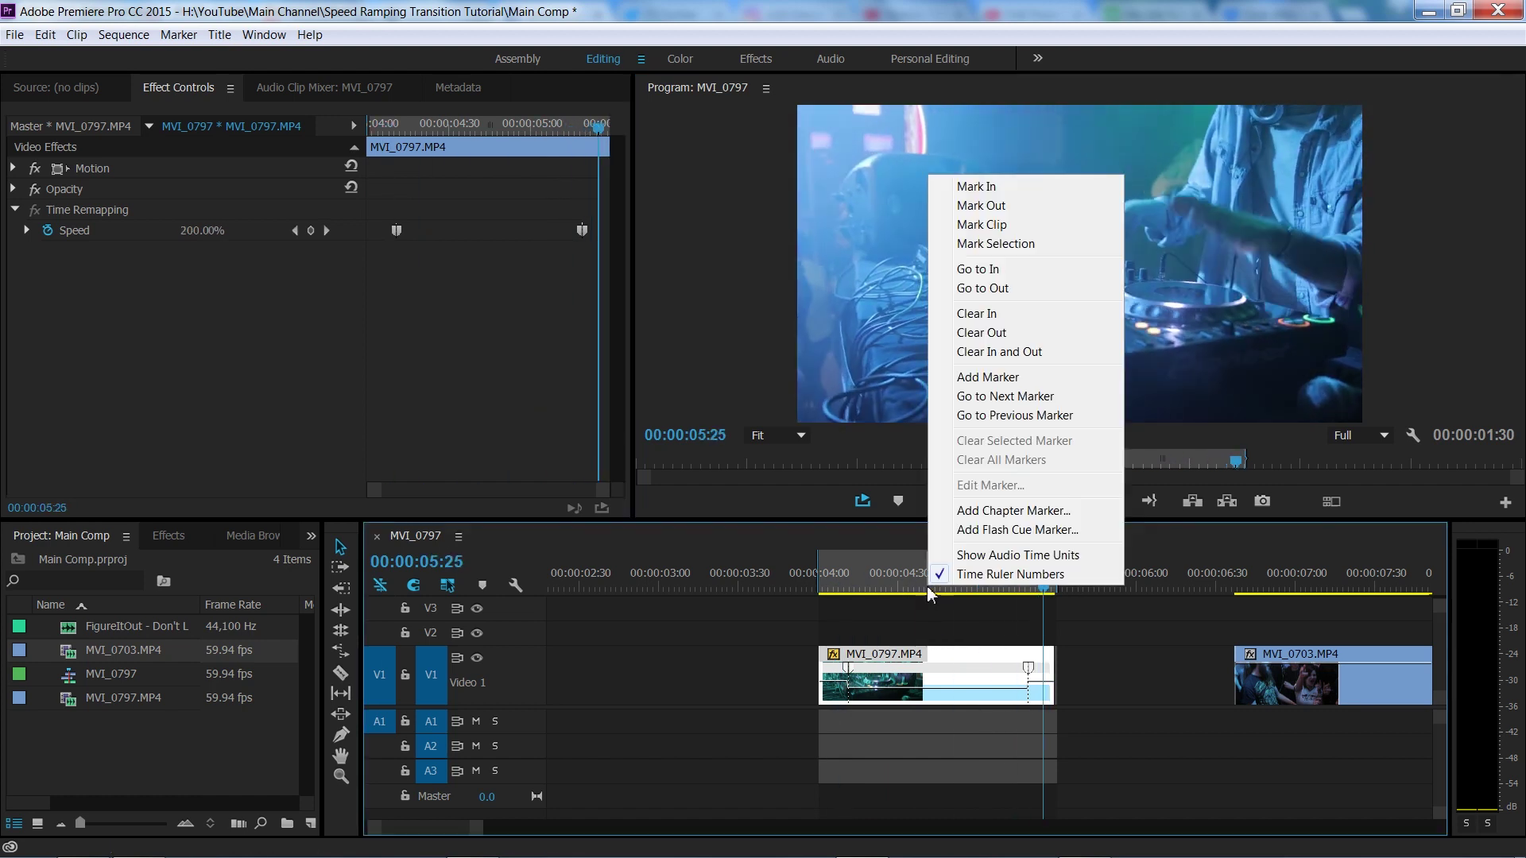
pyautogui.click(998, 351)
pyautogui.moveTo(1364, 682); pyautogui.dragTo(1172, 688)
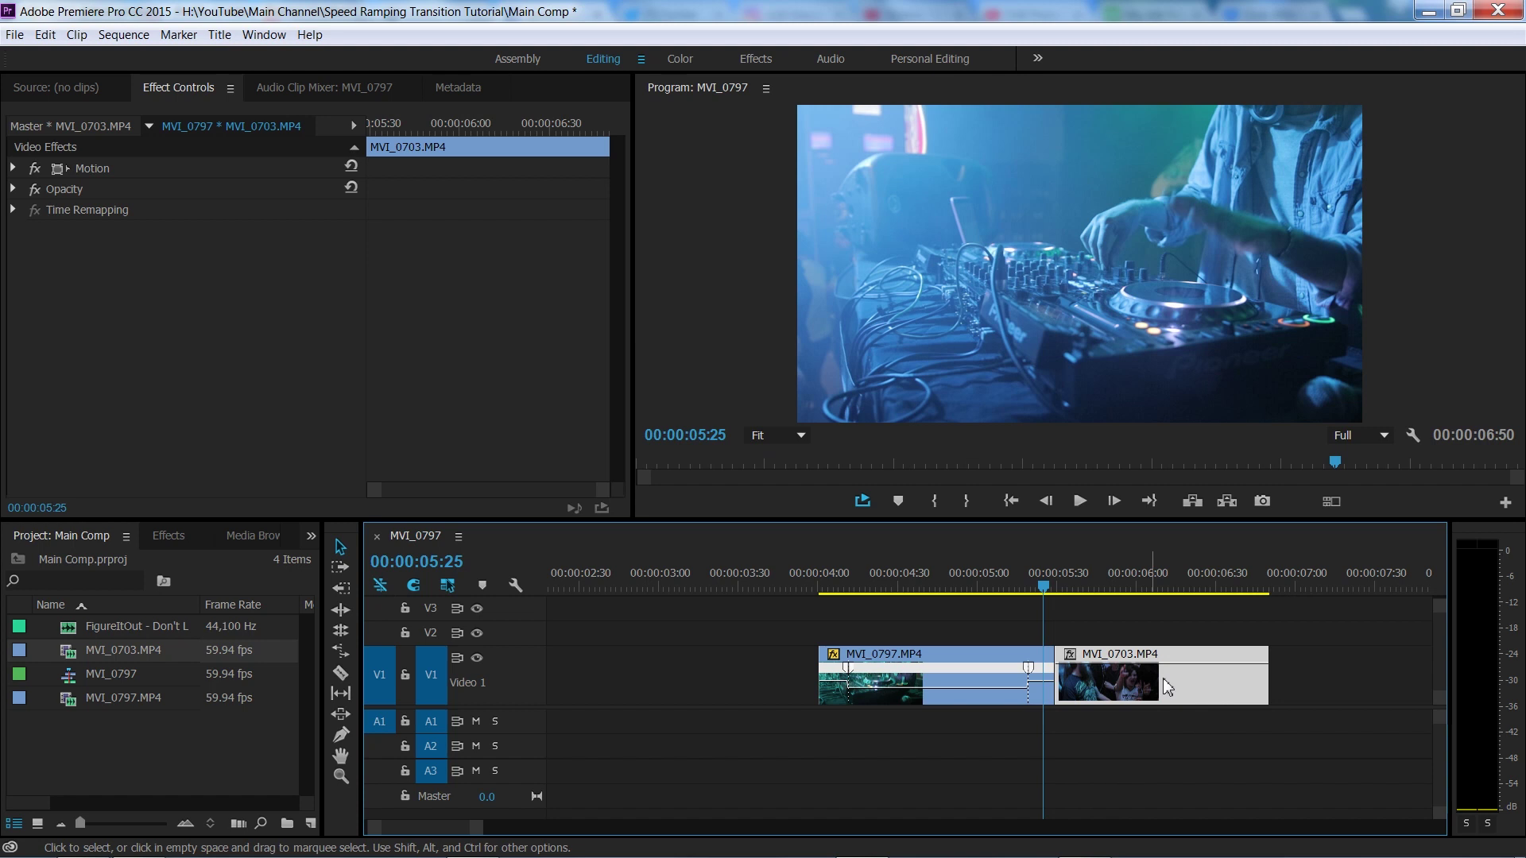
pyautogui.click(1070, 654)
pyautogui.moveTo(1096, 718)
pyautogui.click(1269, 710)
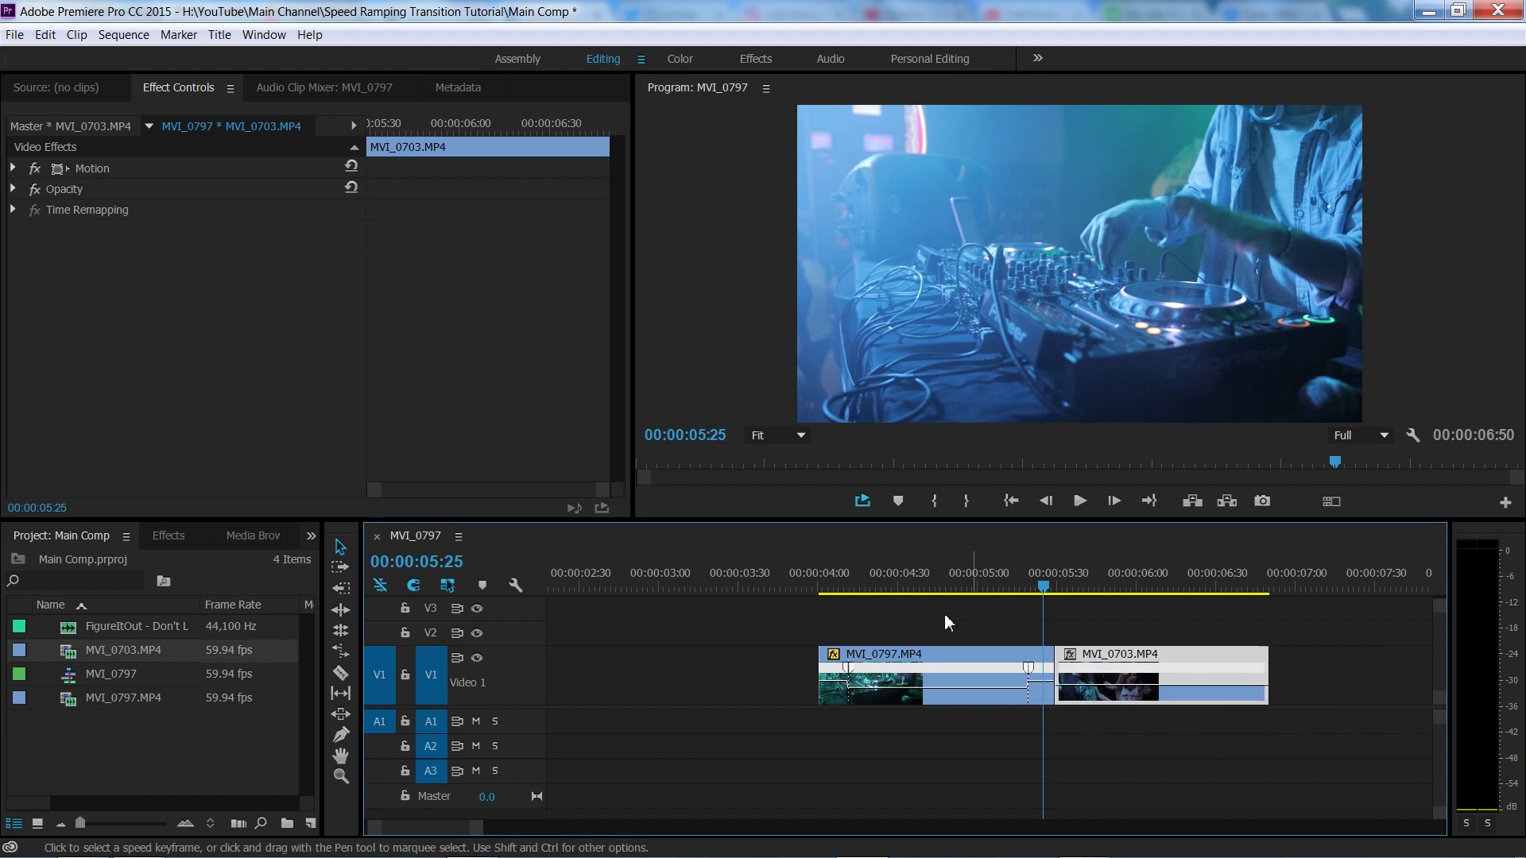
pyautogui.click(1071, 588)
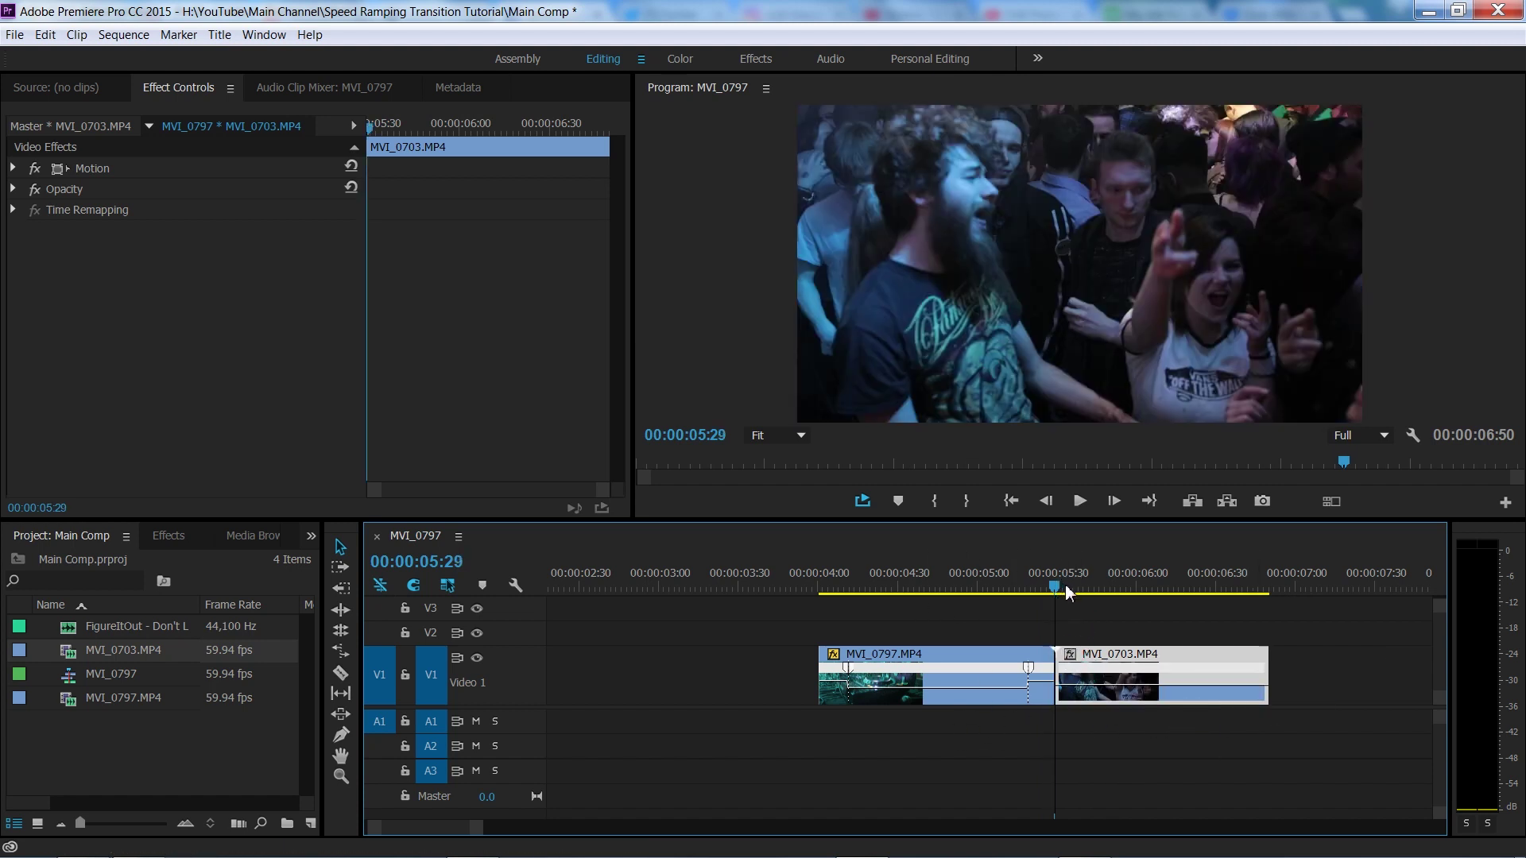
pyautogui.moveTo(1067, 592); pyautogui.dragTo(1160, 593)
# - Add two speed keyframes on MVI_0703, slowing the middle to 40% and the end to 200%
pyautogui.click(14, 210)
pyautogui.click(311, 231)
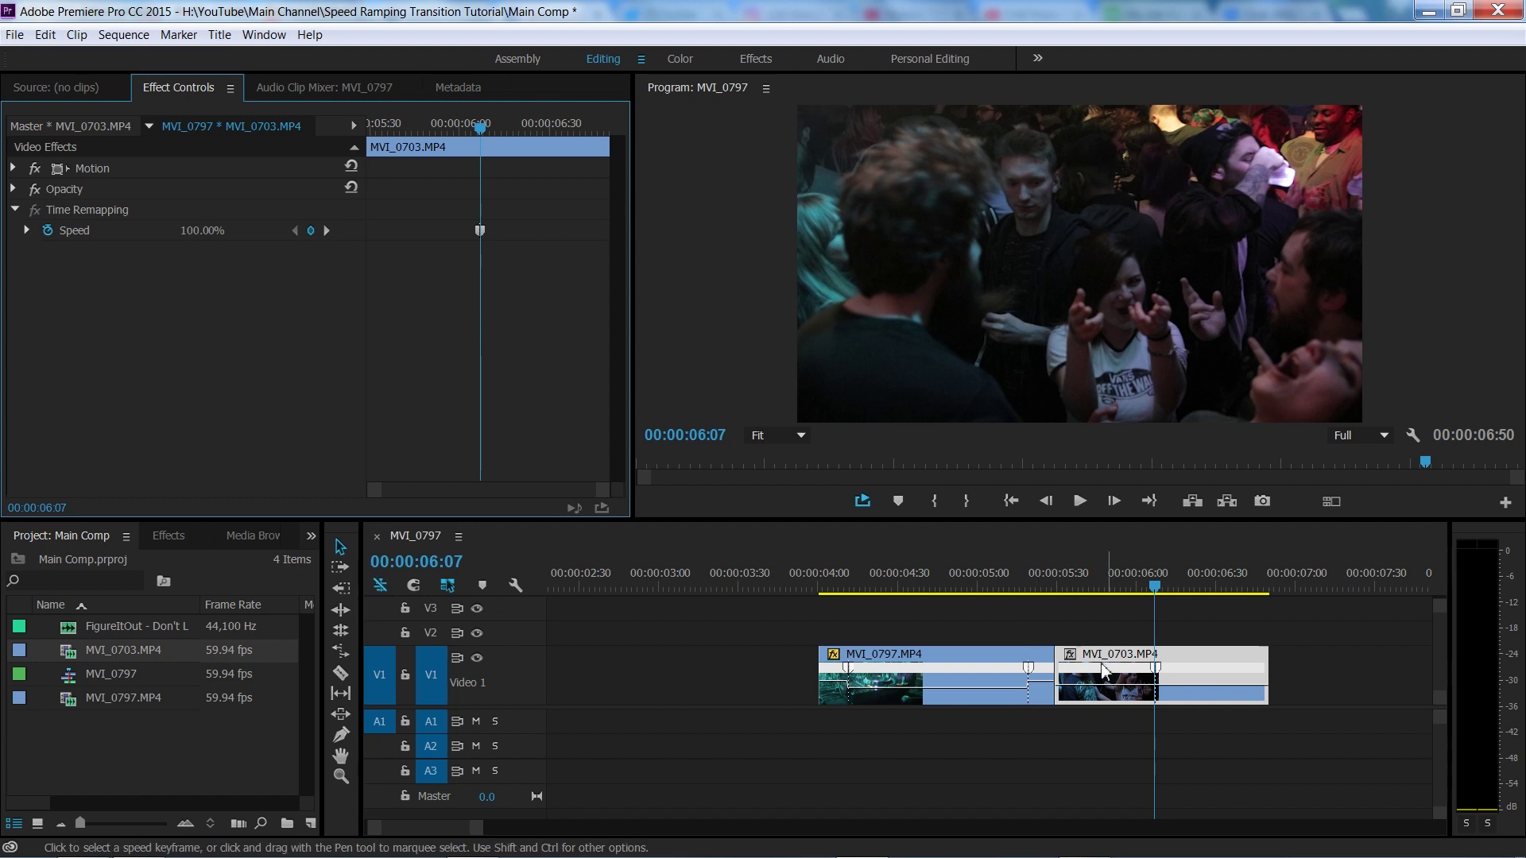
pyautogui.moveTo(1107, 689); pyautogui.dragTo(1108, 677)
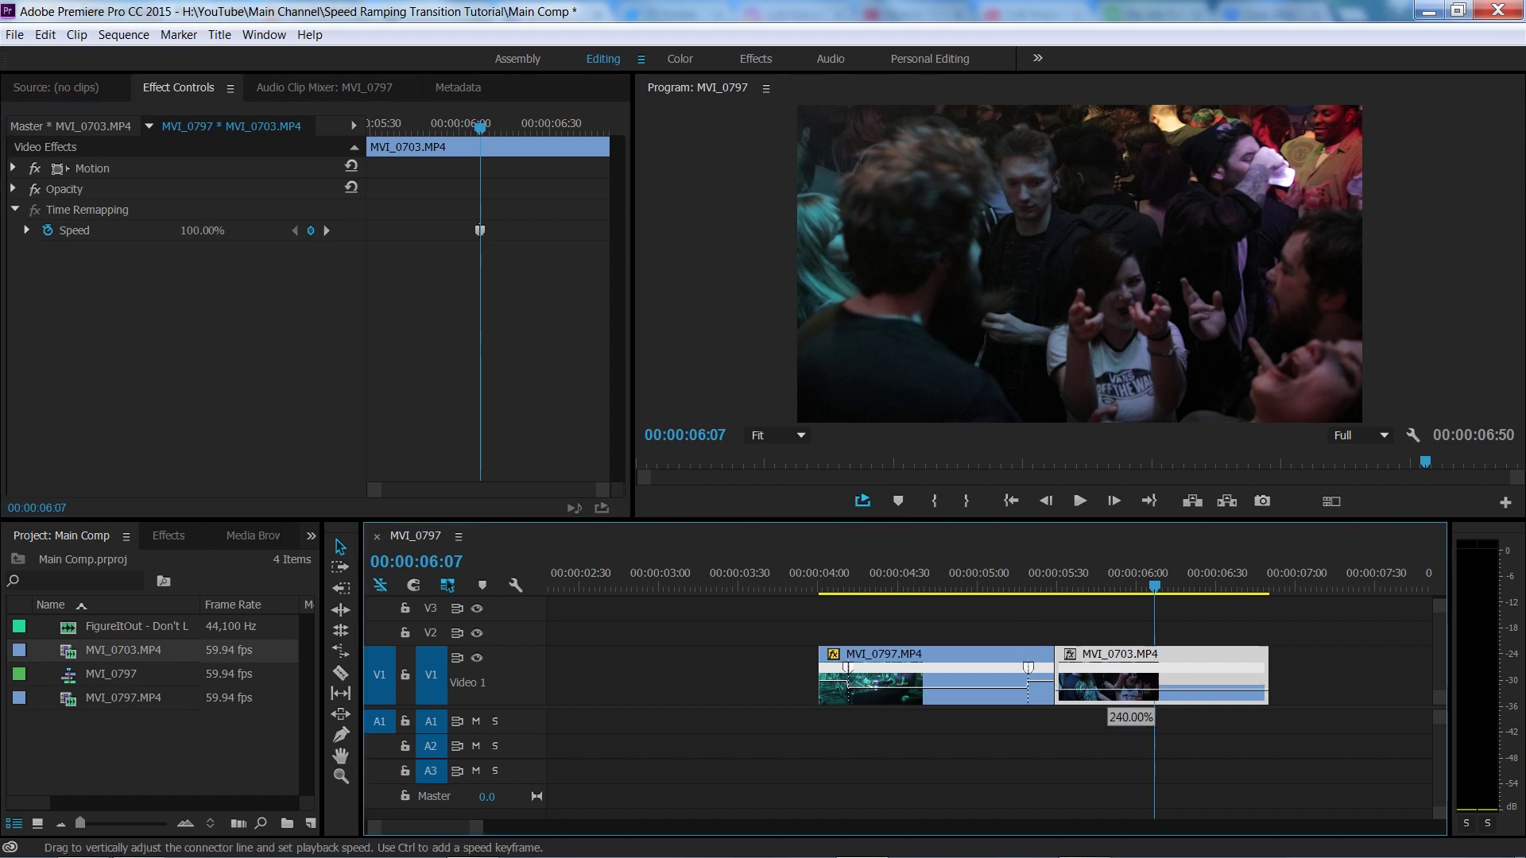
pyautogui.moveTo(1108, 685); pyautogui.dragTo(1166, 690)
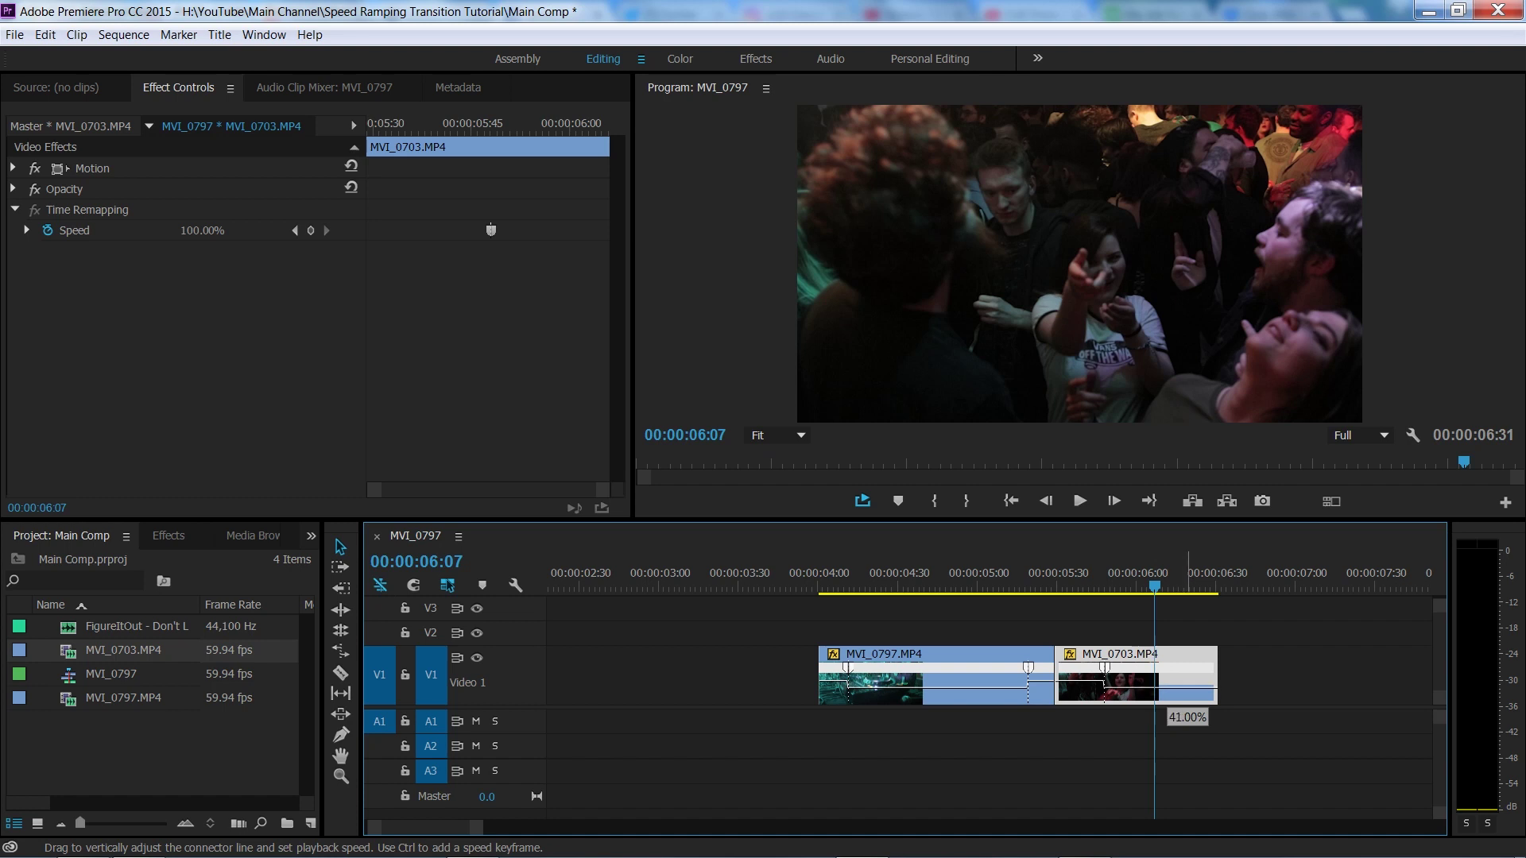
pyautogui.moveTo(1166, 691); pyautogui.dragTo(1166, 692)
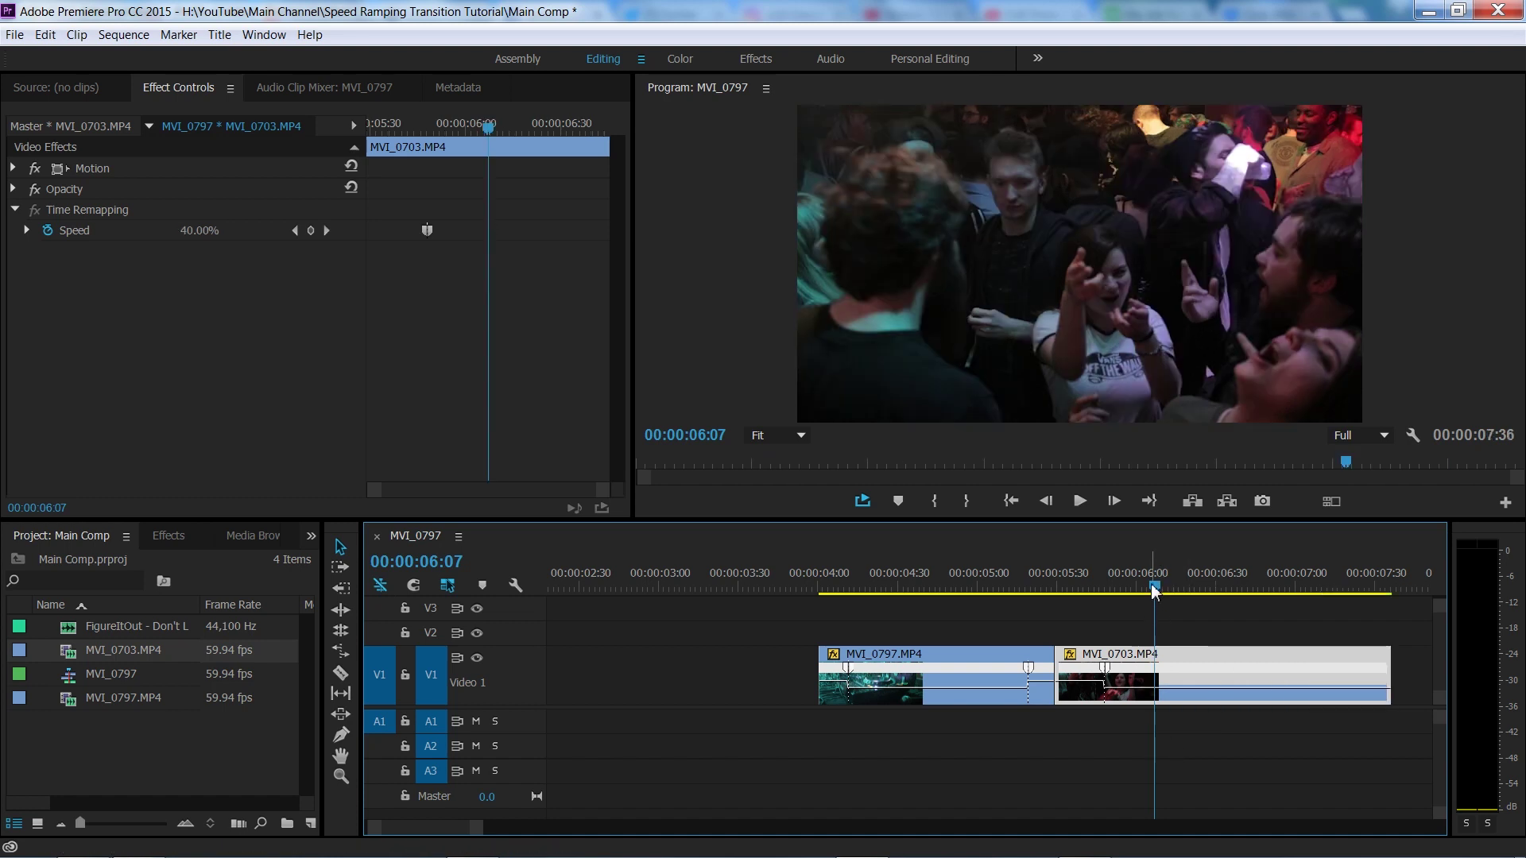
pyautogui.moveTo(1154, 592); pyautogui.dragTo(1282, 592)
pyautogui.click(311, 231)
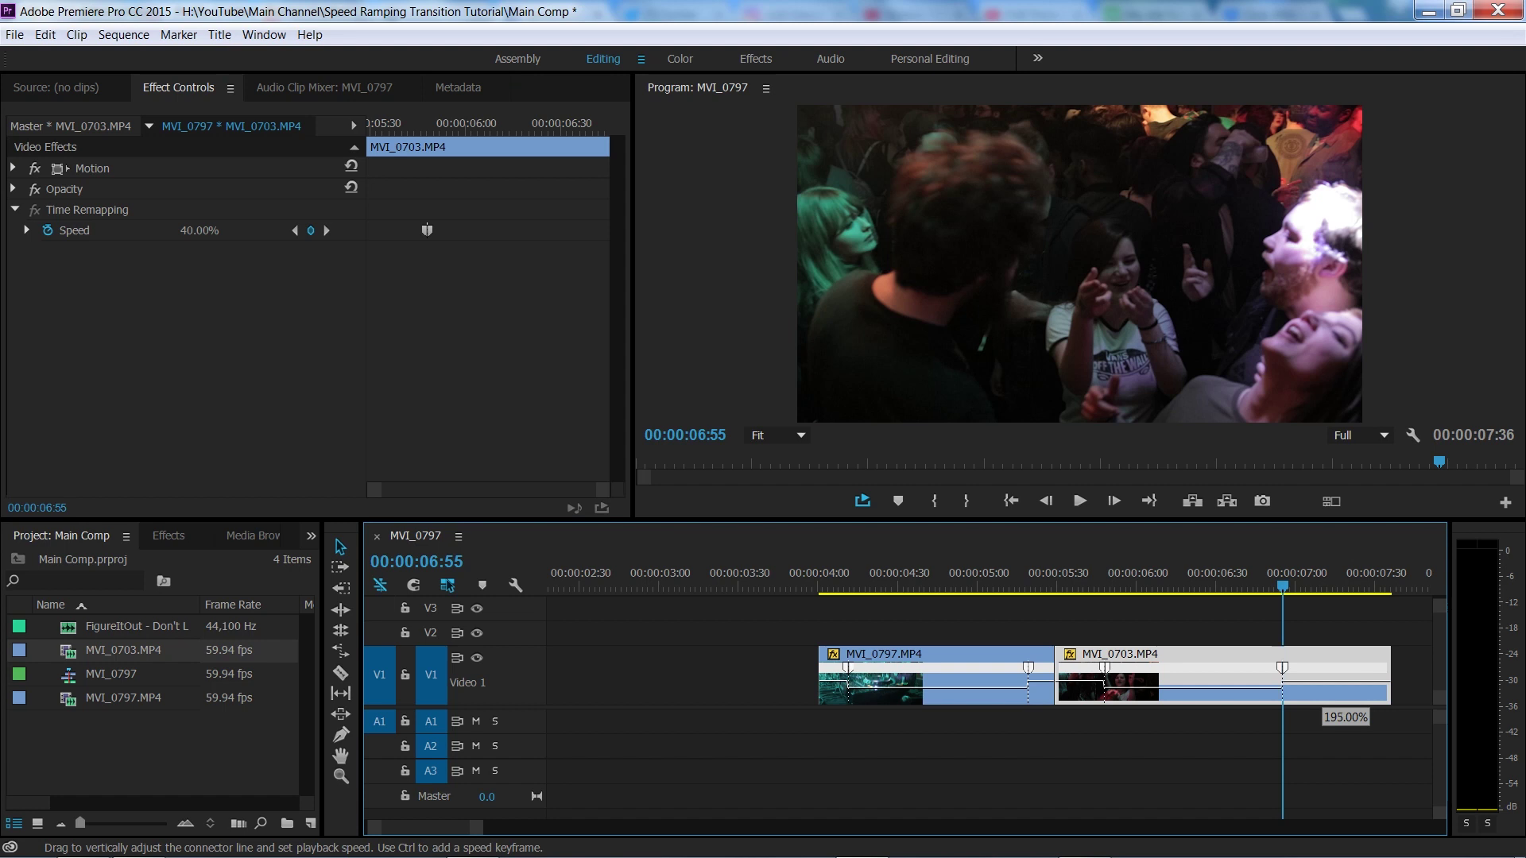
pyautogui.moveTo(1343, 668); pyautogui.dragTo(1320, 667)
# - Trim MVI_0703's start, slide it against MVI_0797, and shorten its end to about 00:00:07:00
pyautogui.moveTo(1059, 668); pyautogui.dragTo(1074, 669)
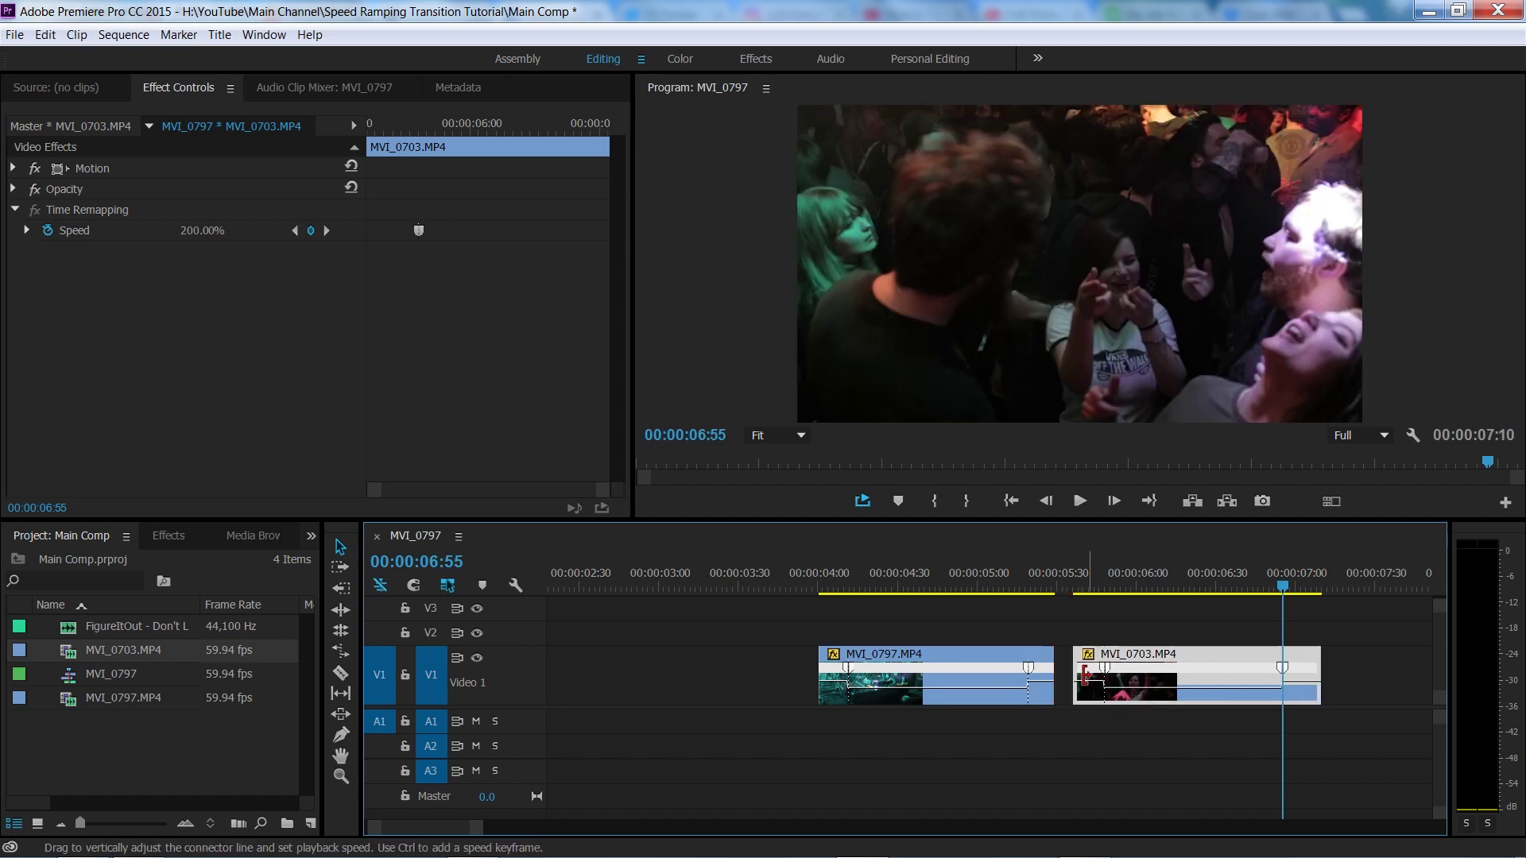
pyautogui.moveTo(1168, 677); pyautogui.dragTo(1144, 675)
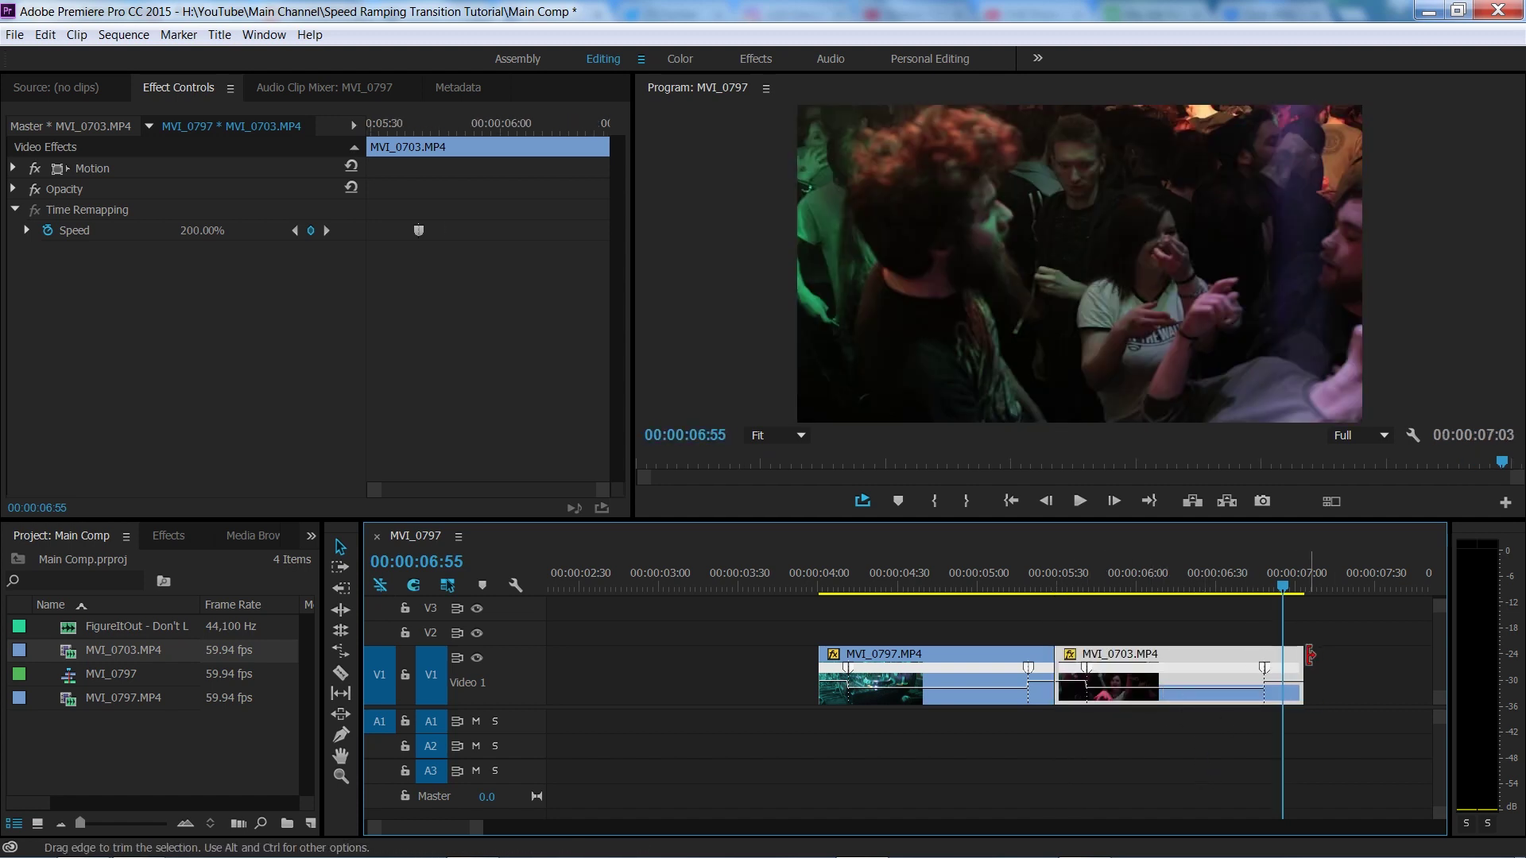
pyautogui.moveTo(1309, 656); pyautogui.dragTo(1300, 654)
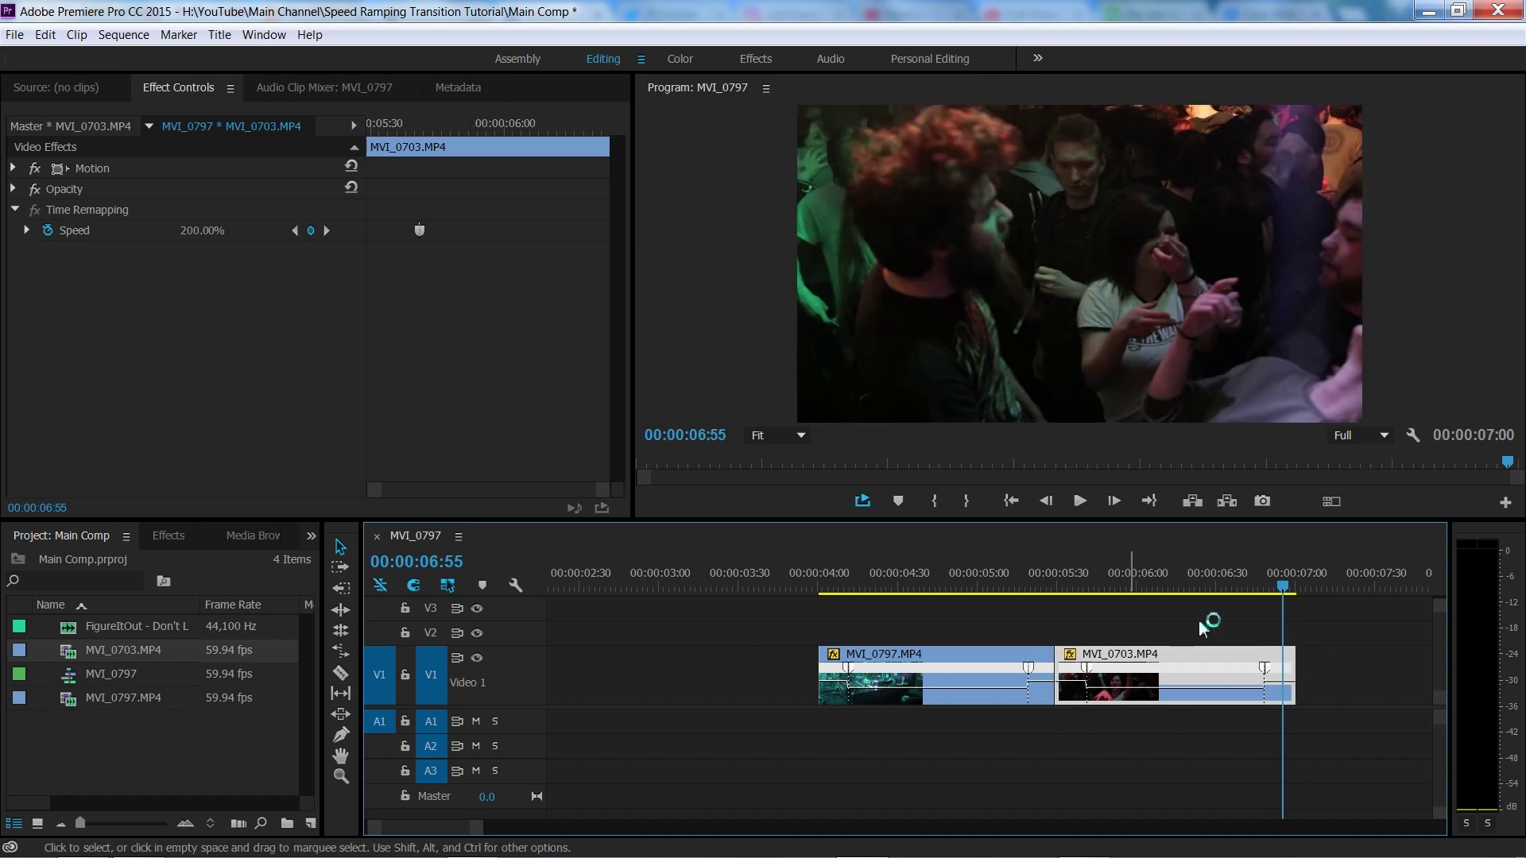
pyautogui.press('Up')
pyautogui.press('Up')
# - Mark In at 00:00:04:00 and Out at 00:00:07:00, then play the range
pyautogui.press('i')
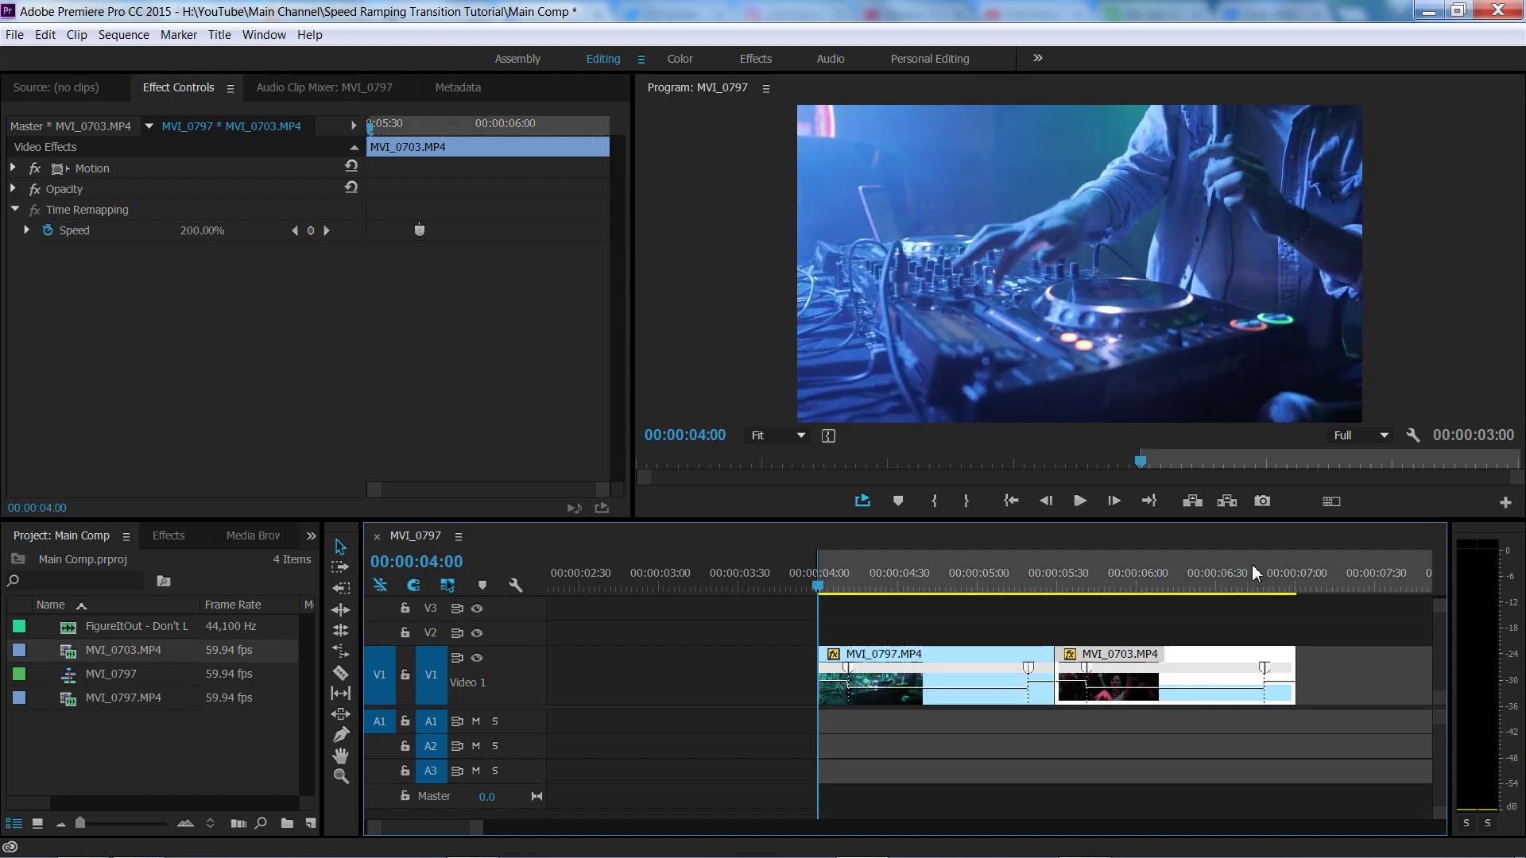
pyautogui.moveTo(1263, 586); pyautogui.dragTo(1297, 588)
pyautogui.press('o')
pyautogui.hotkey('ctrl', 'shift', 'space')
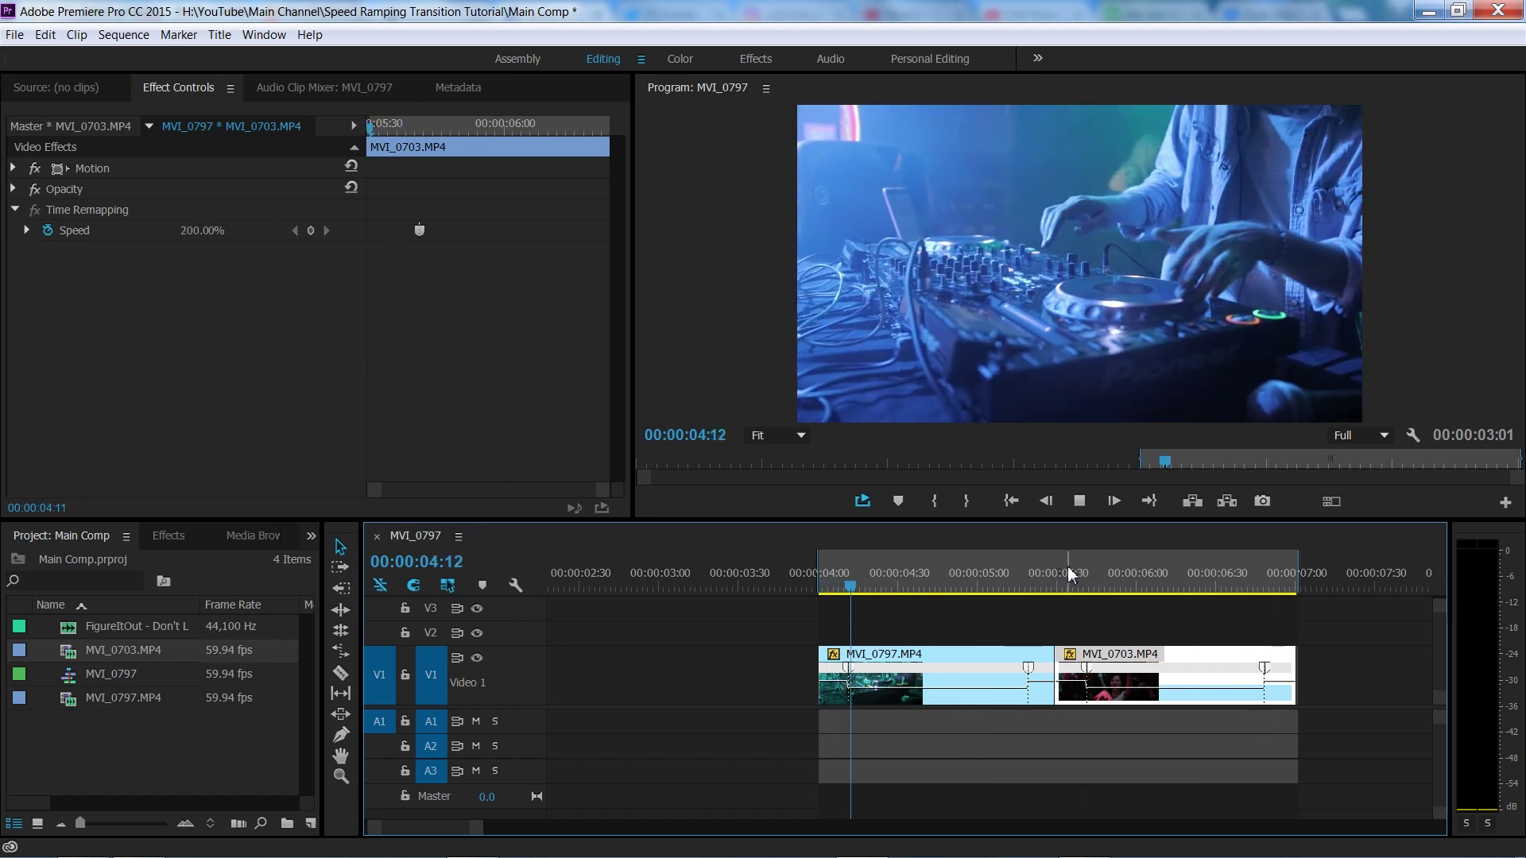
# - Stop near 00:00:04:43, scrub through MVI_0797's speed ramp, and select the clip
pyautogui.click(938, 587)
pyautogui.moveTo(938, 587); pyautogui.dragTo(986, 614)
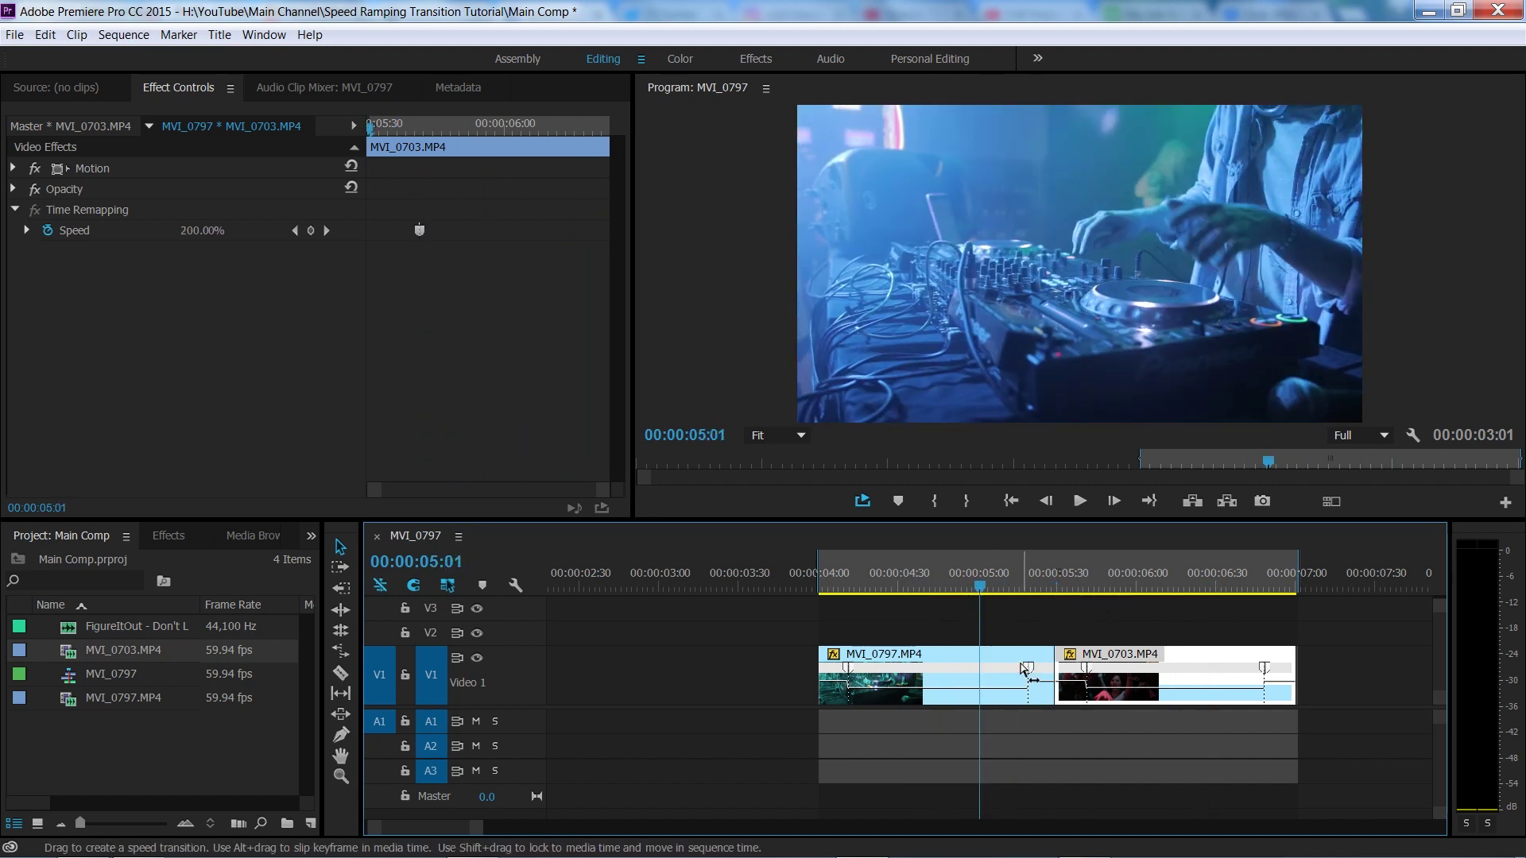
pyautogui.click(1026, 669)
pyautogui.rightClick(998, 586)
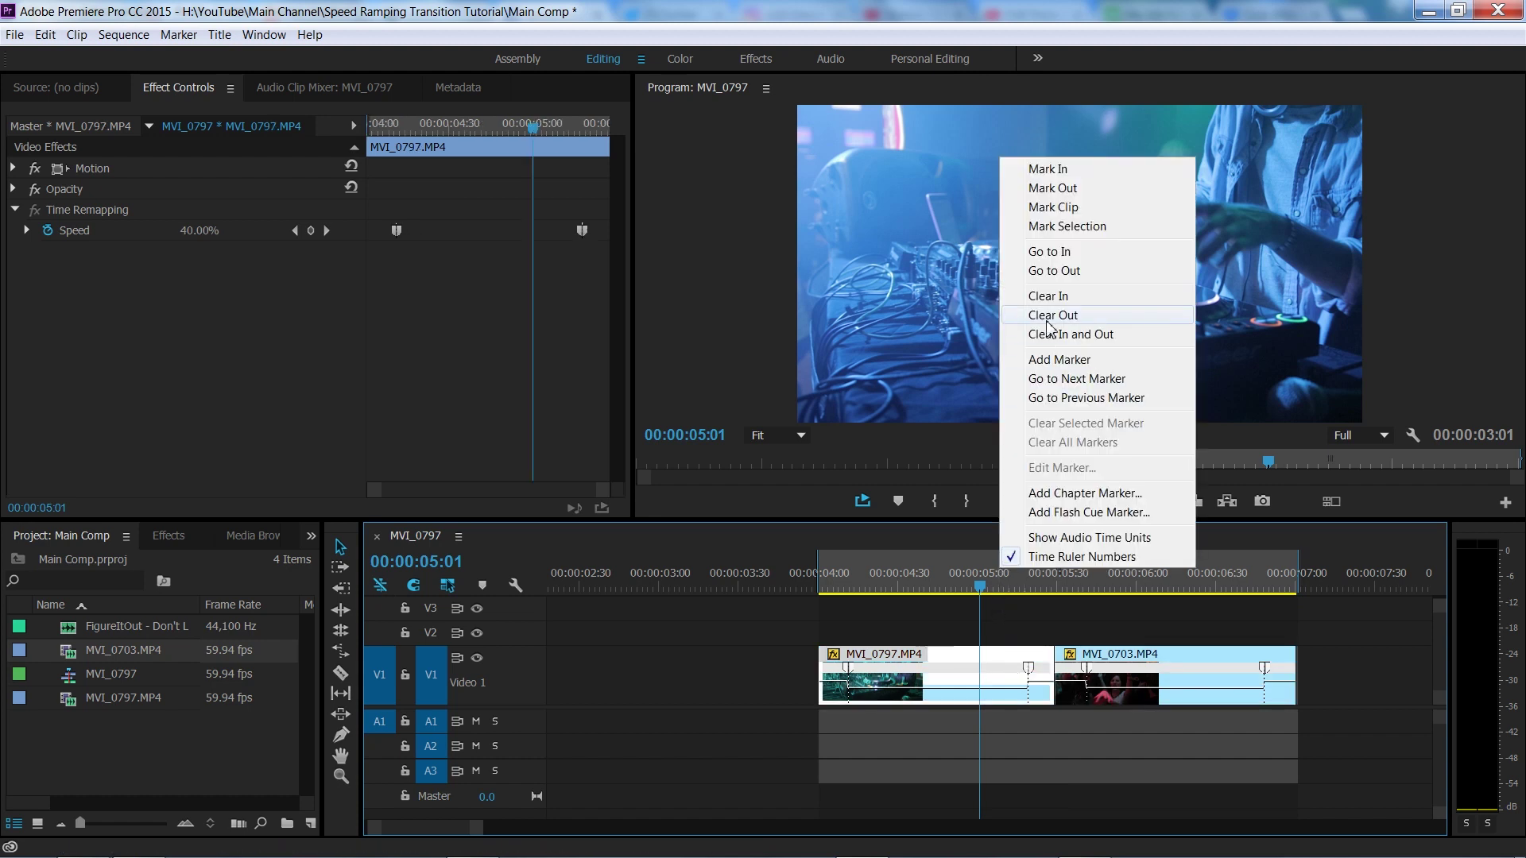
# - Clear the In and Out points and place FigureItOut on Audio 1, with the track enlarged
pyautogui.click(1053, 339)
pyautogui.click(899, 574)
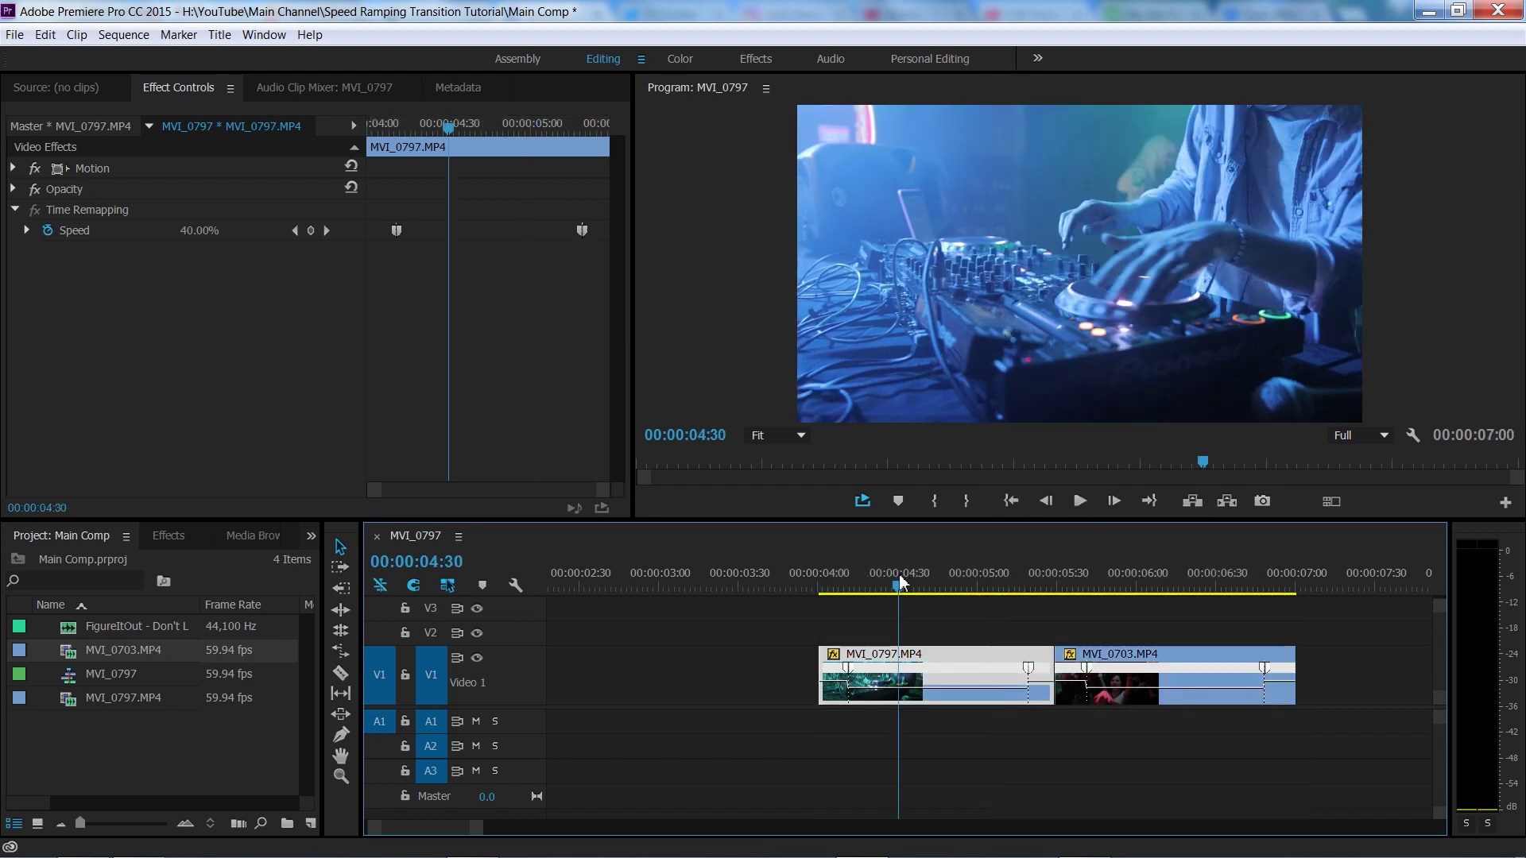
pyautogui.press('-')
pyautogui.press('-')
pyautogui.press('-')
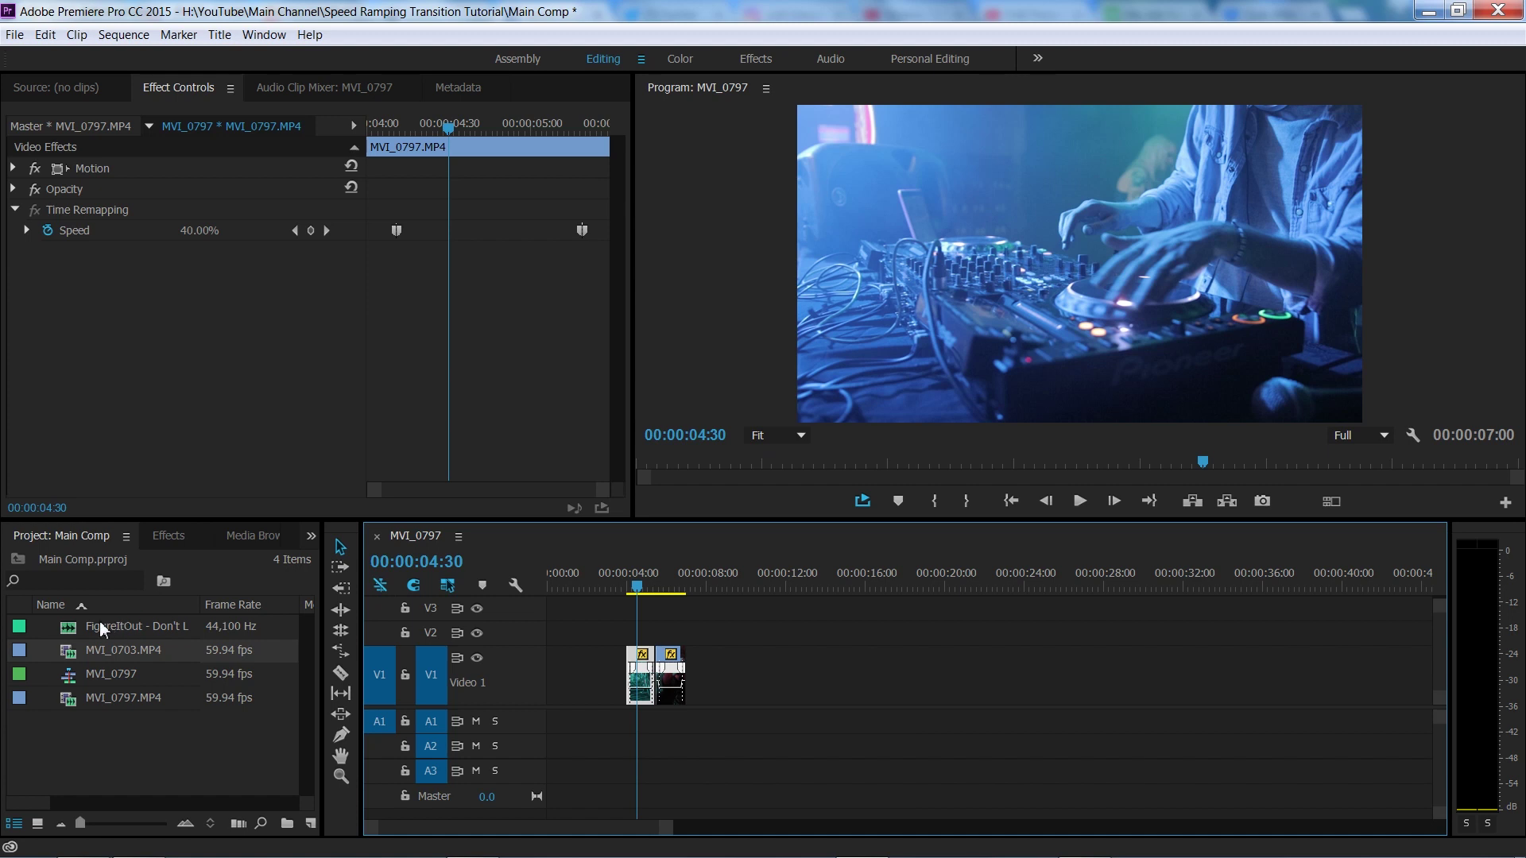
pyautogui.click(64, 632)
pyautogui.moveTo(827, 683); pyautogui.dragTo(709, 722)
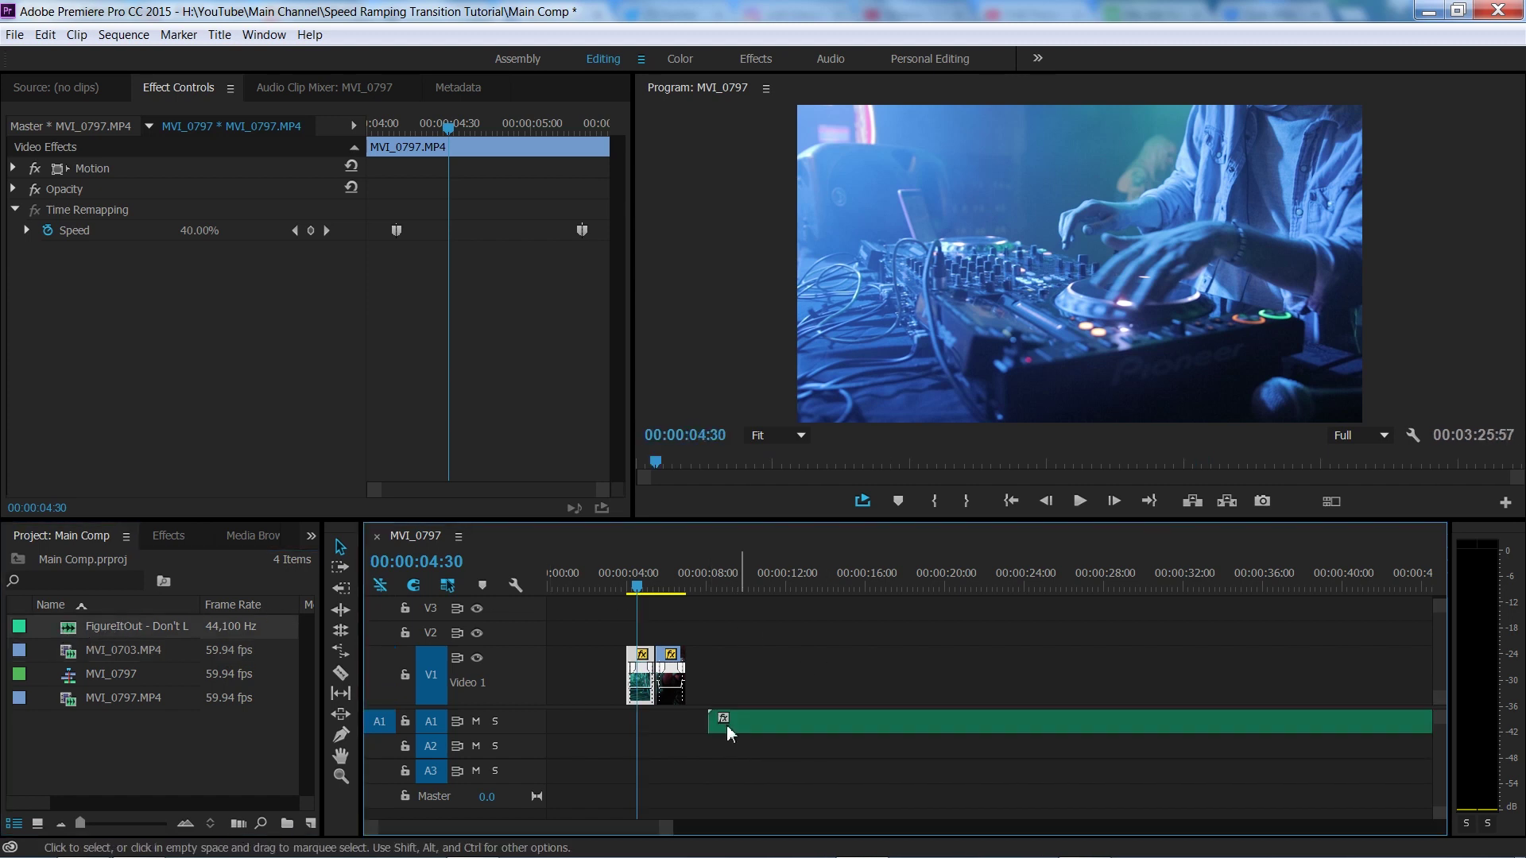
pyautogui.moveTo(522, 732); pyautogui.dragTo(525, 770)
# - Scrub and play the song around 01:18–01:24 to hear where the beat falls
pyautogui.scroll(-4, 584, 834)
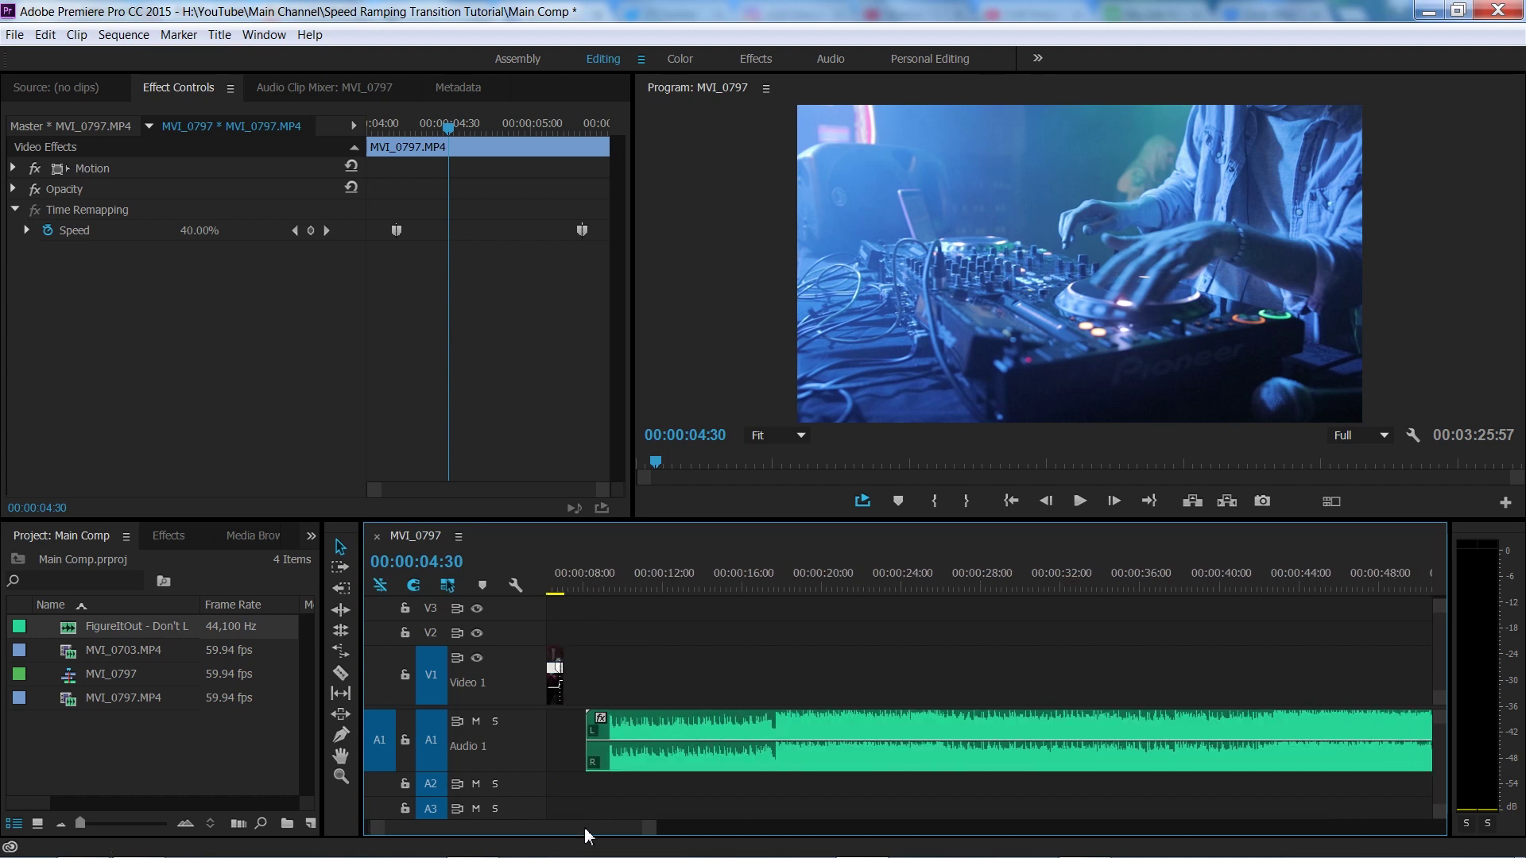
pyautogui.click(1051, 567)
pyautogui.press('-')
pyautogui.press('-')
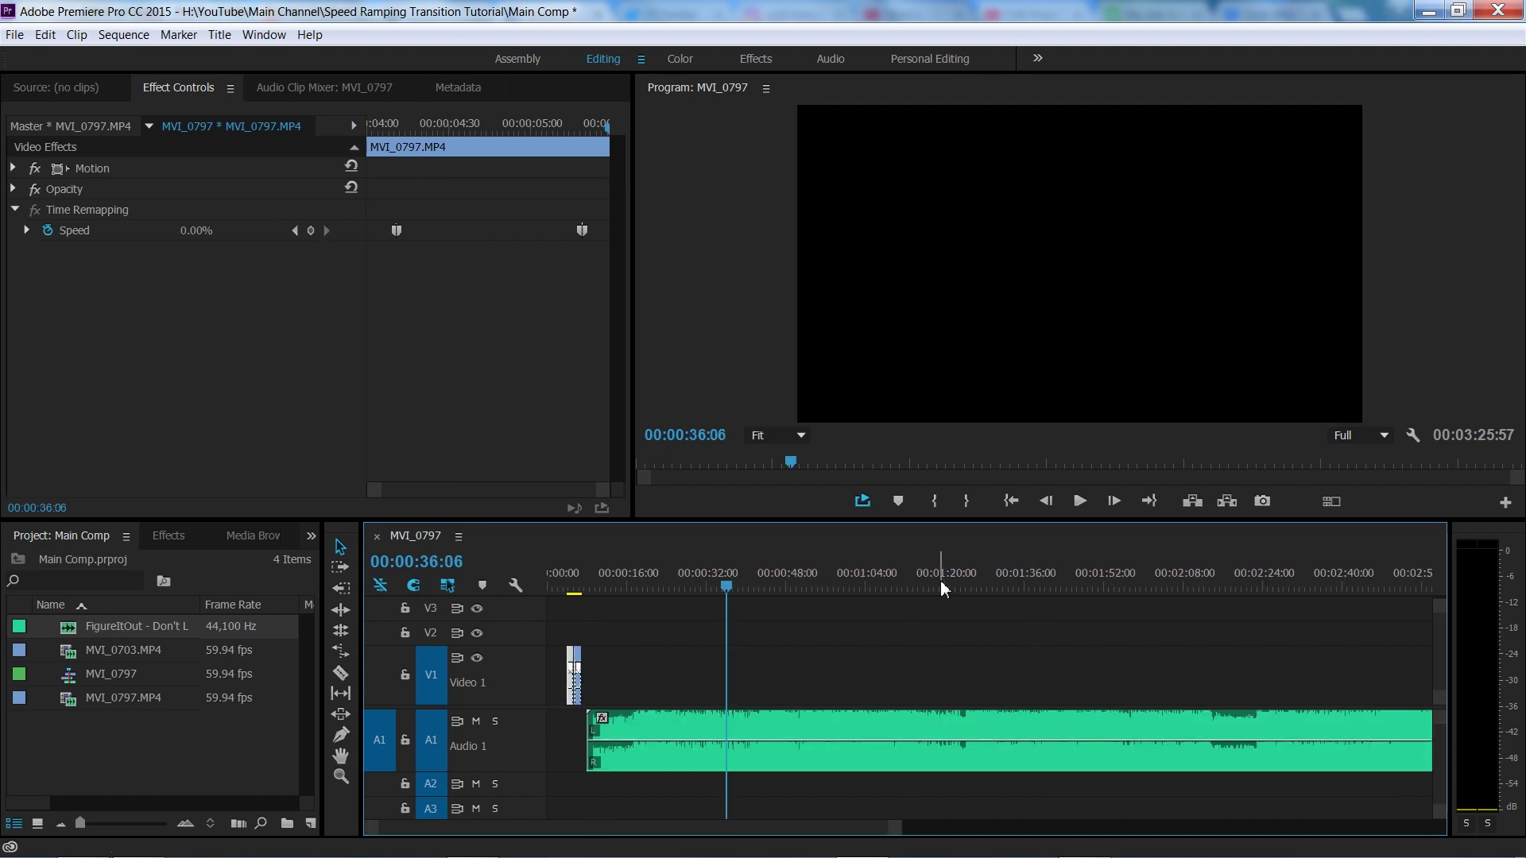
pyautogui.click(940, 586)
pyautogui.press('=')
pyautogui.press('=')
pyautogui.moveTo(1107, 583); pyautogui.dragTo(1110, 582)
pyautogui.press('space')
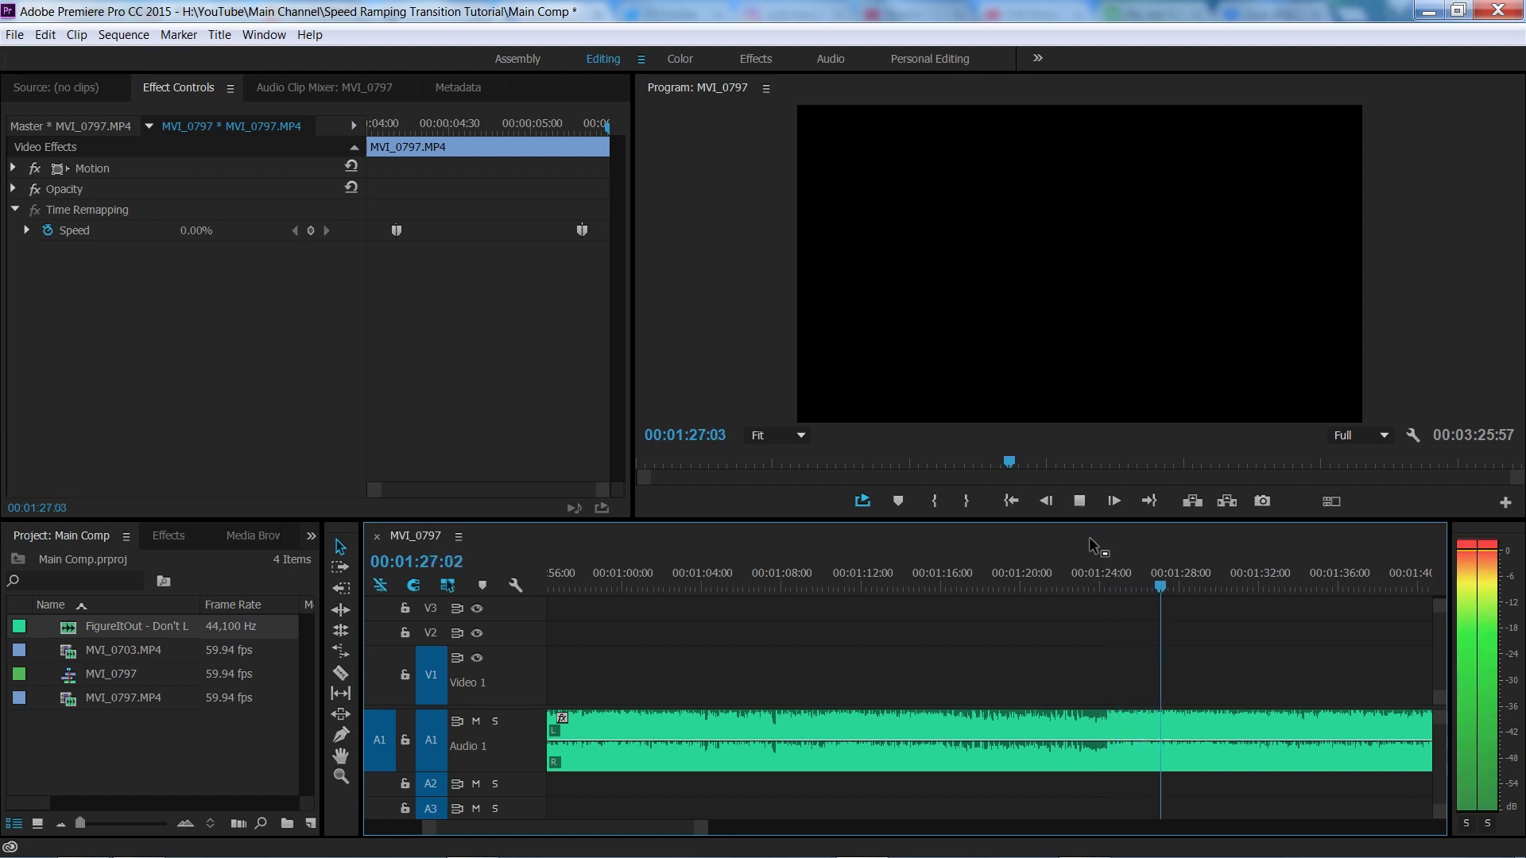
pyautogui.press('space')
# - Replay from 01:24:11 and pin the playhead on the beat at 01:24:23
pyautogui.click(1101, 566)
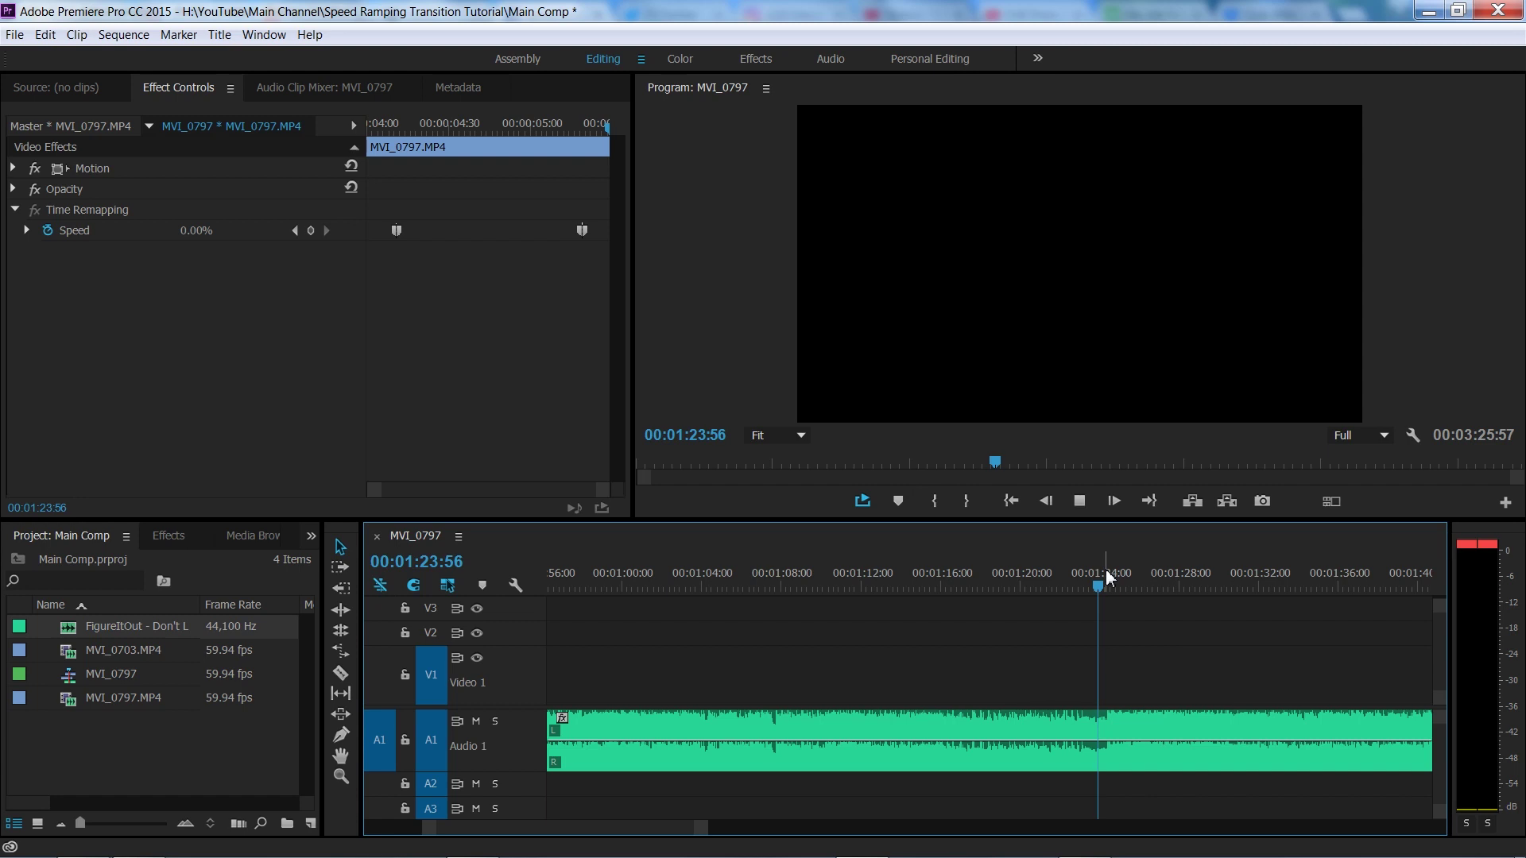
pyautogui.click(1103, 580)
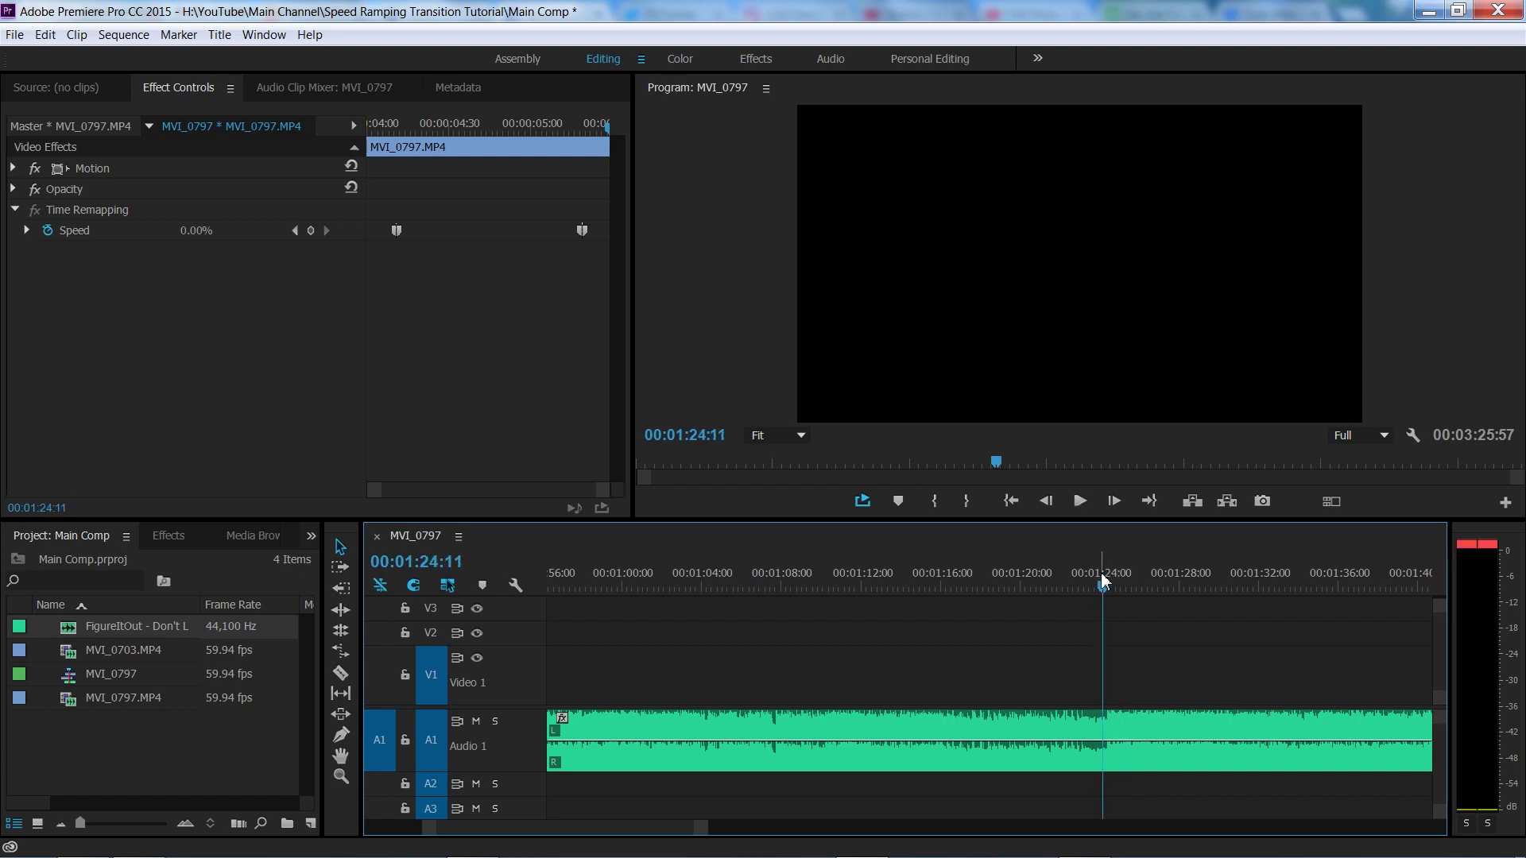
pyautogui.press('space')
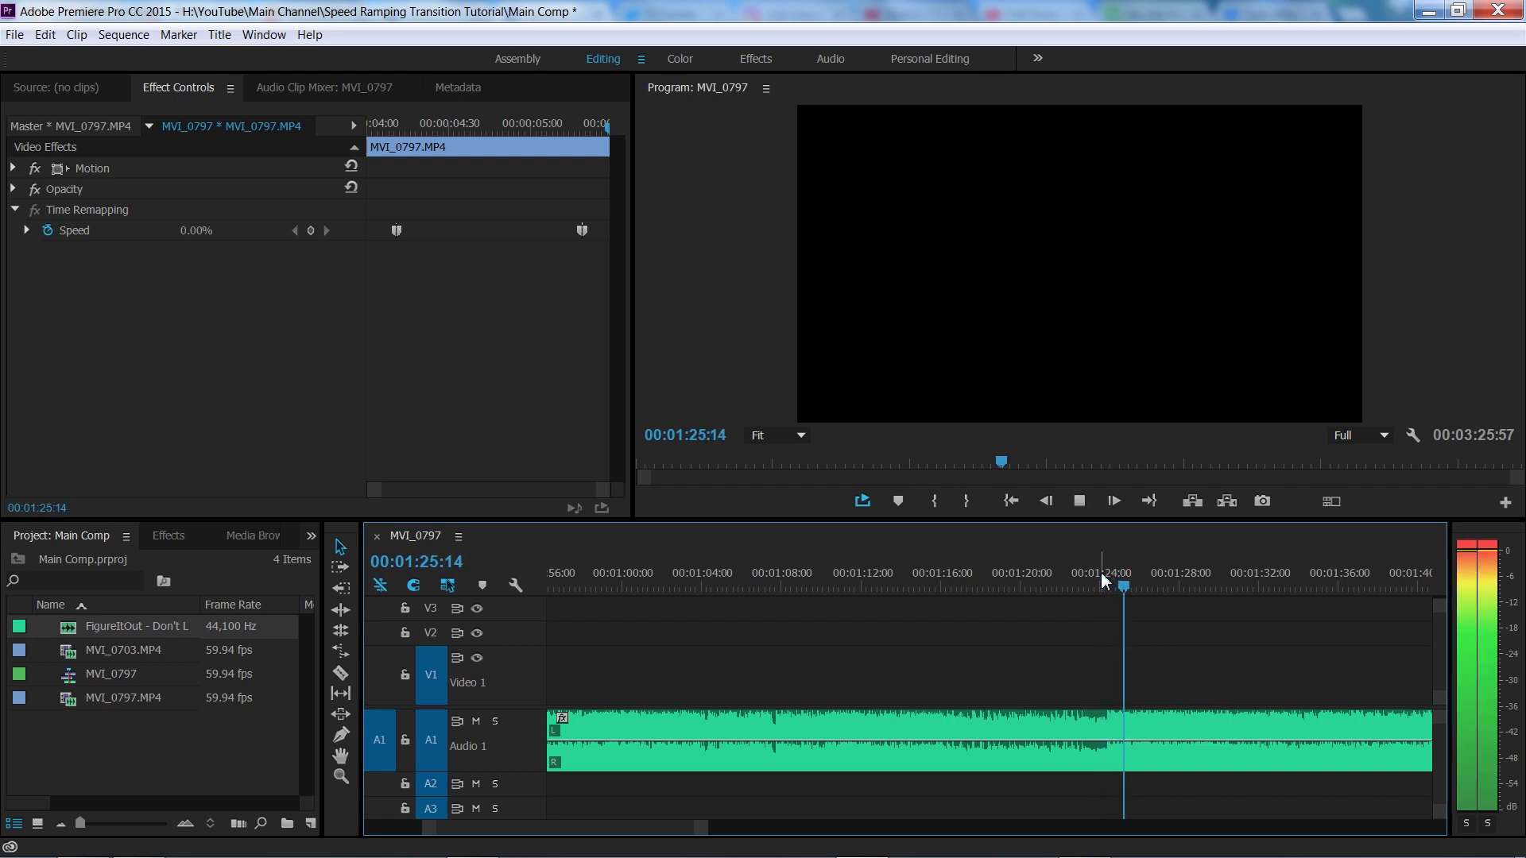
pyautogui.click(1101, 581)
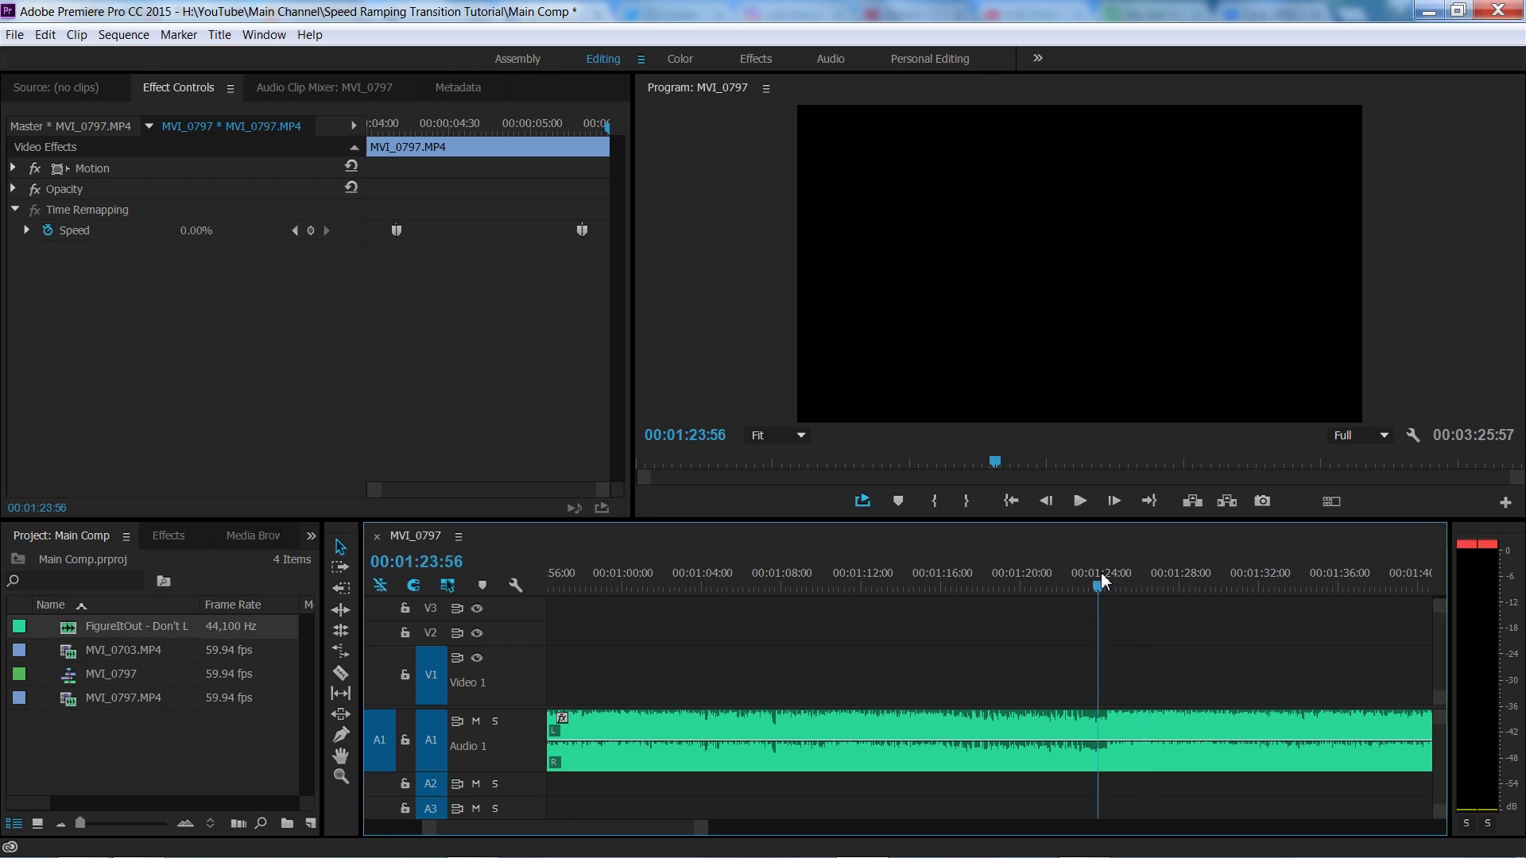
pyautogui.press('=')
pyautogui.press('=')
pyautogui.press('-')
pyautogui.click(1065, 585)
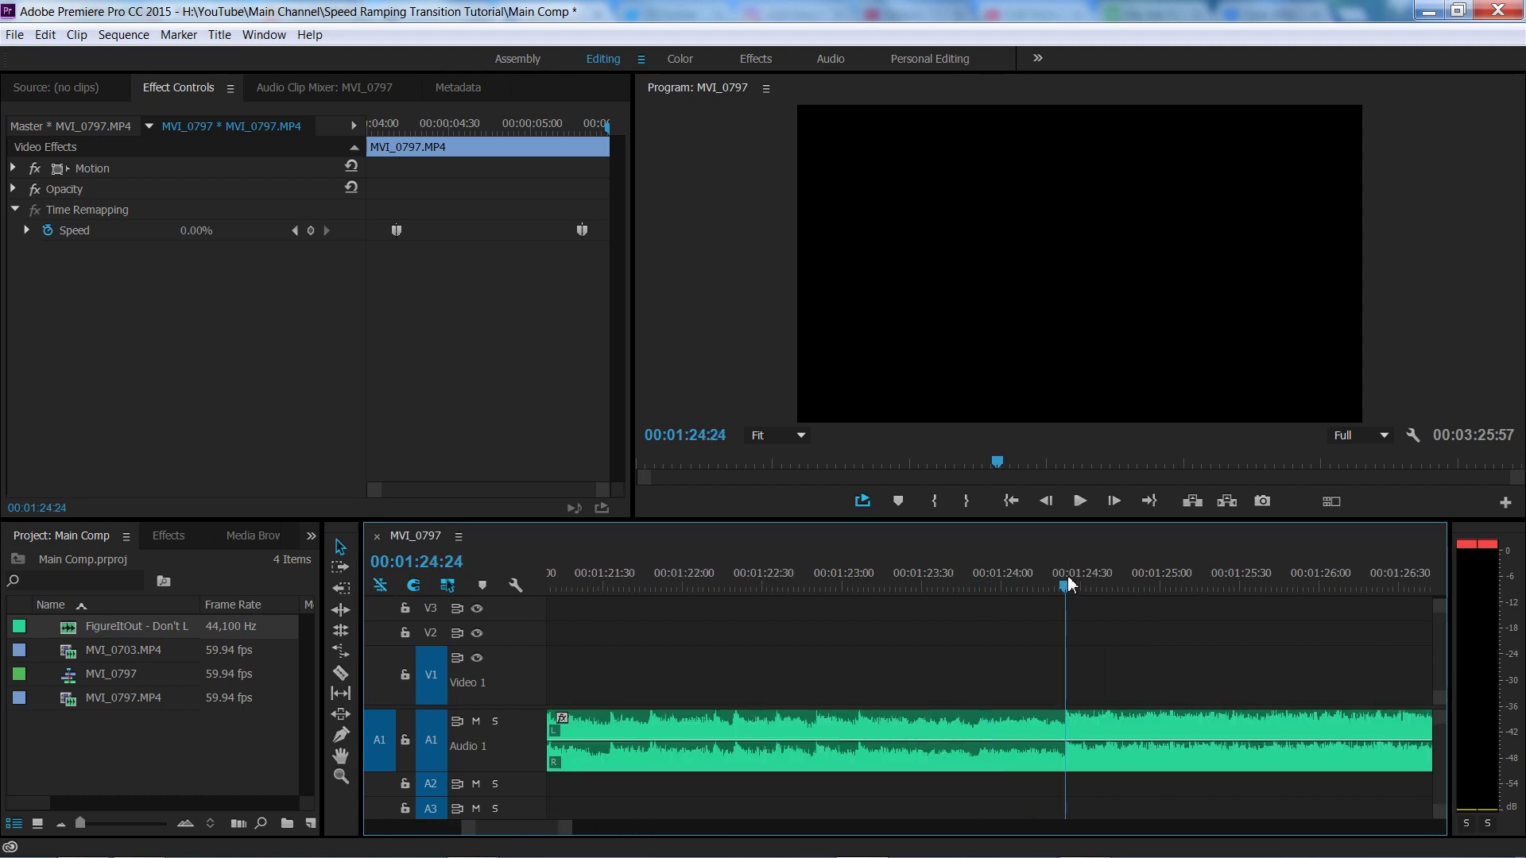
pyautogui.press('=')
pyautogui.press('=')
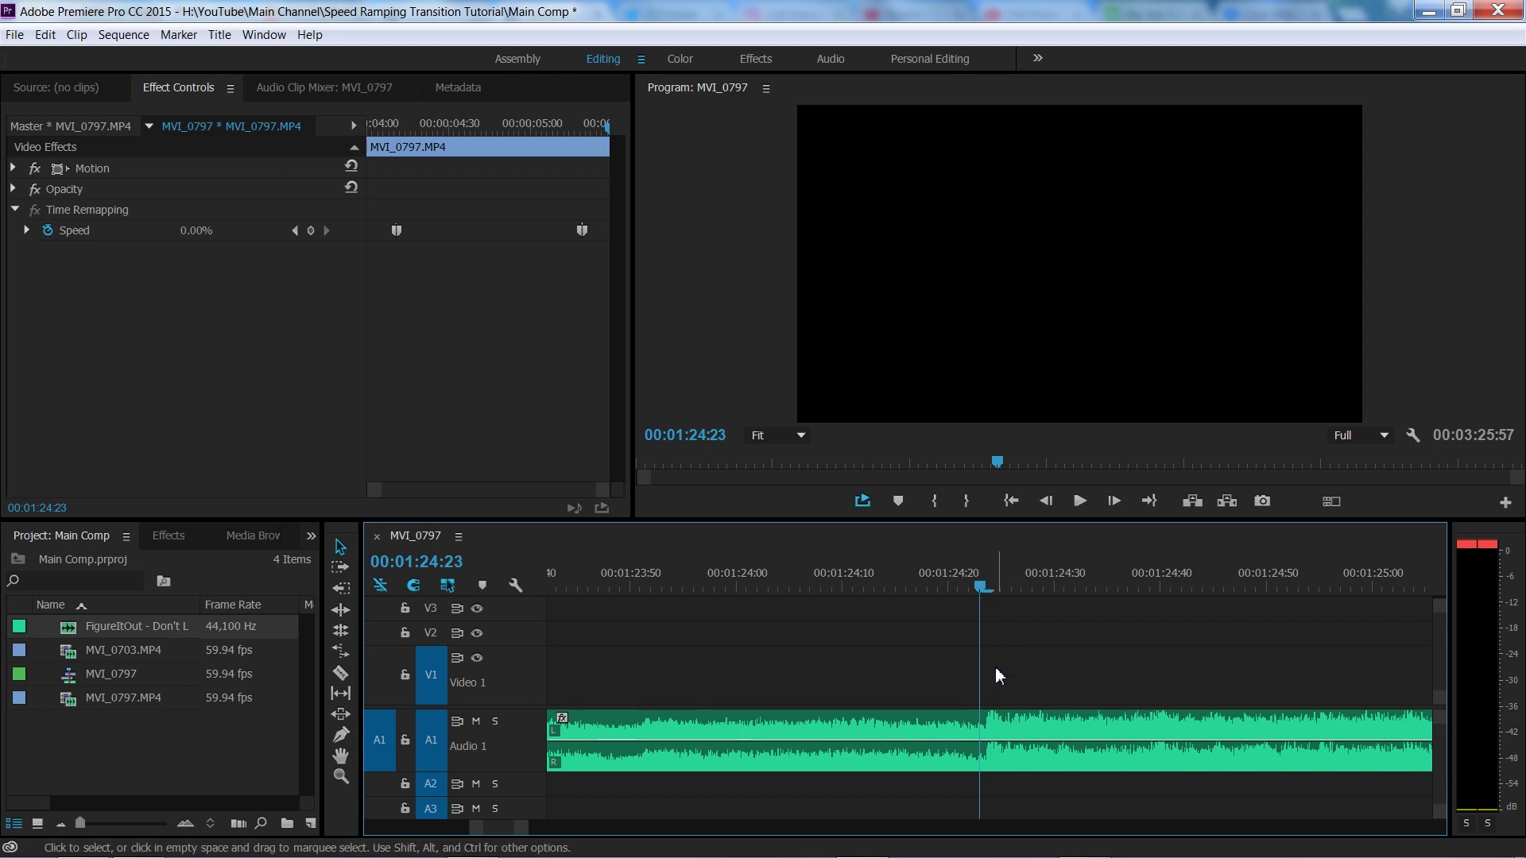
# - Razor-cut the music at 01:24:23 and delete the piece before the cut
pyautogui.press('c')
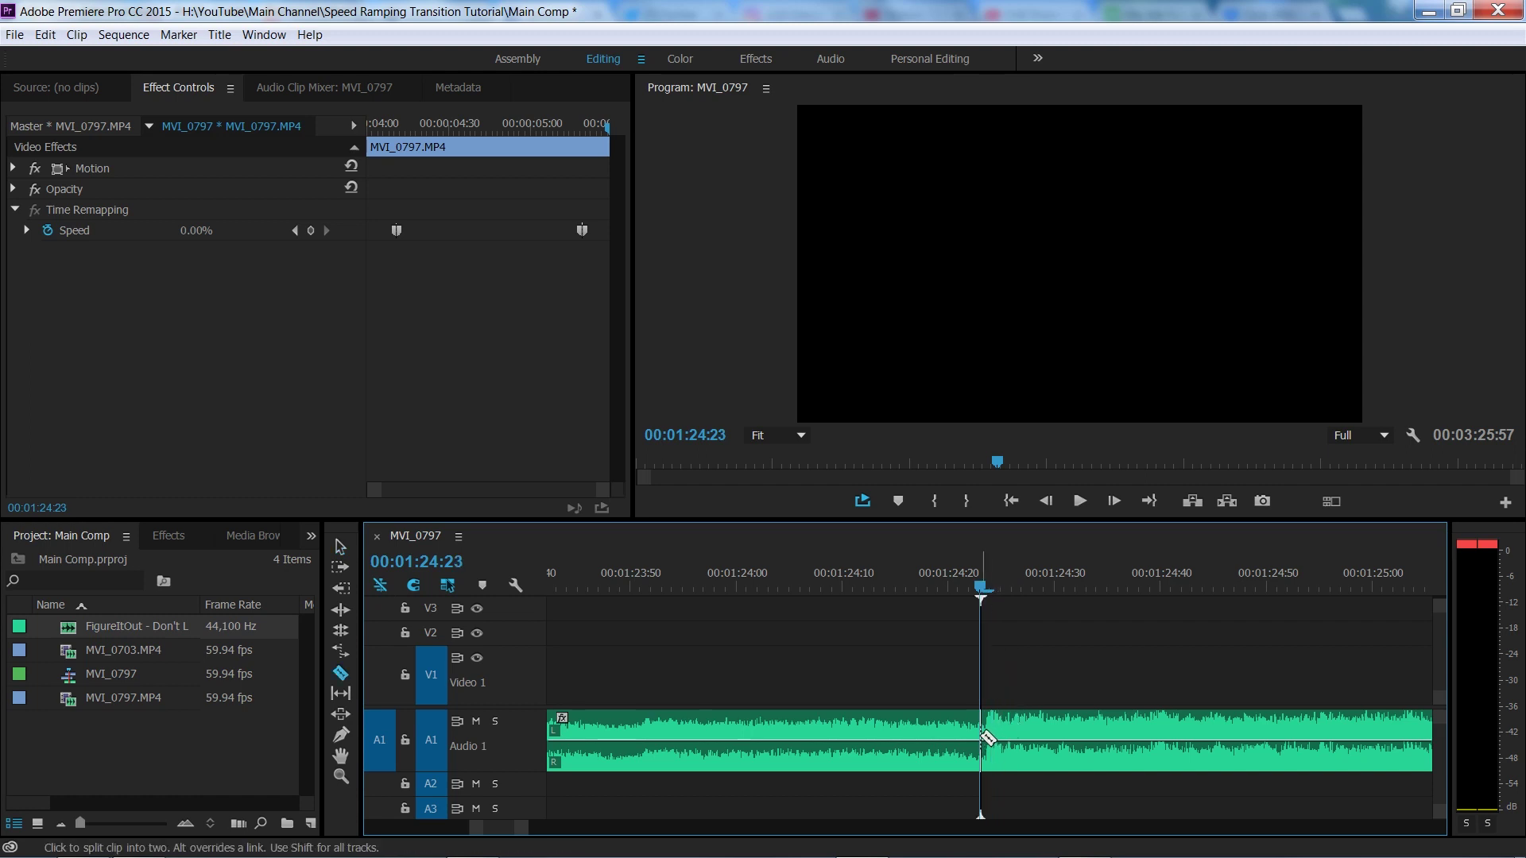
pyautogui.press('v')
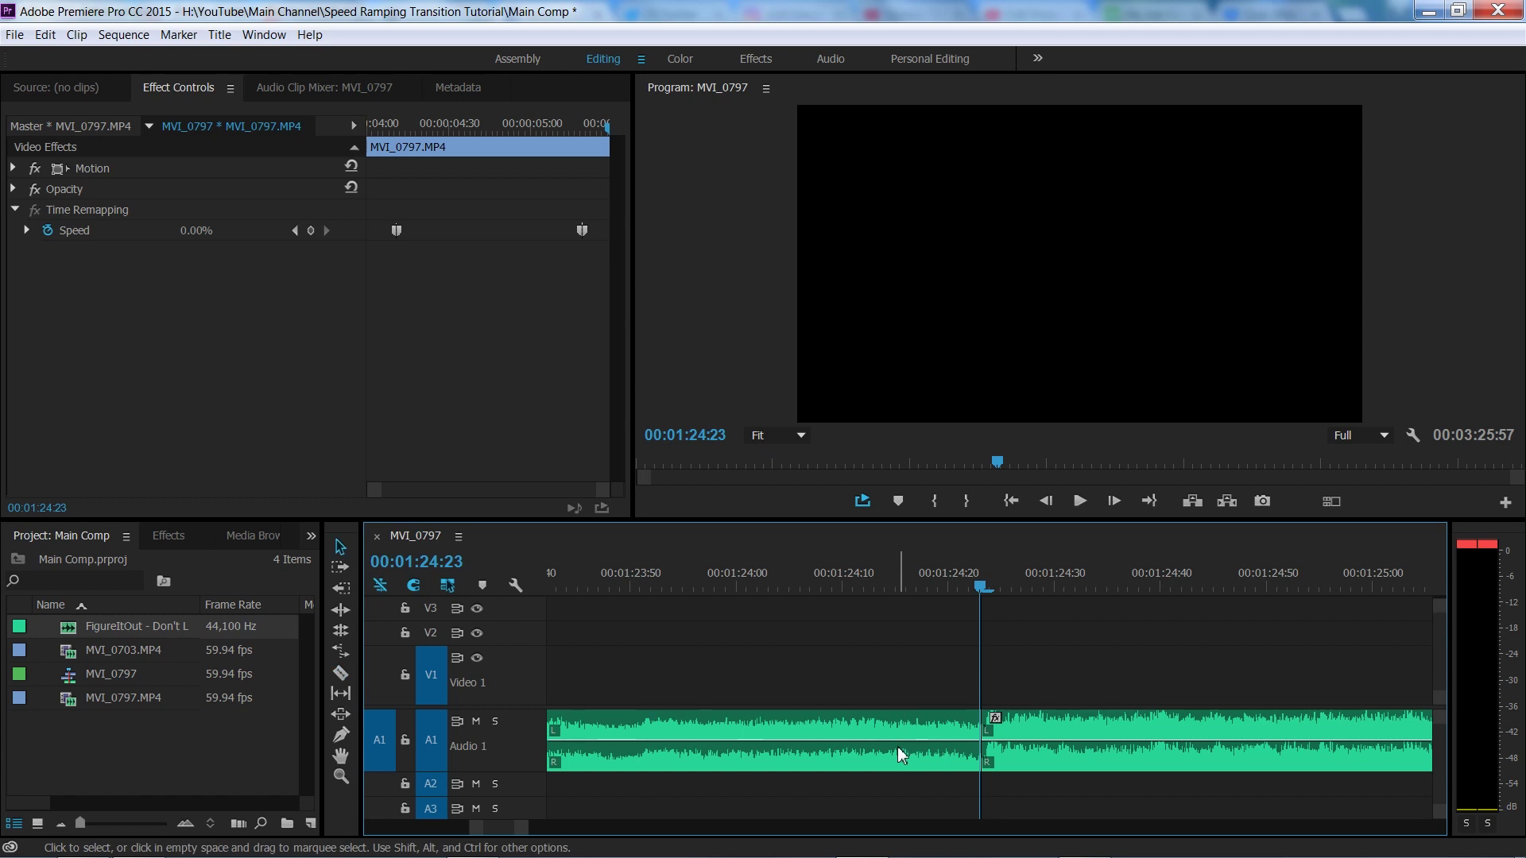
pyautogui.click(898, 749)
pyautogui.press('Delete')
# - Zoom out to the whole sequence and slide the remaining music left toward the party clips
pyautogui.click(1020, 588)
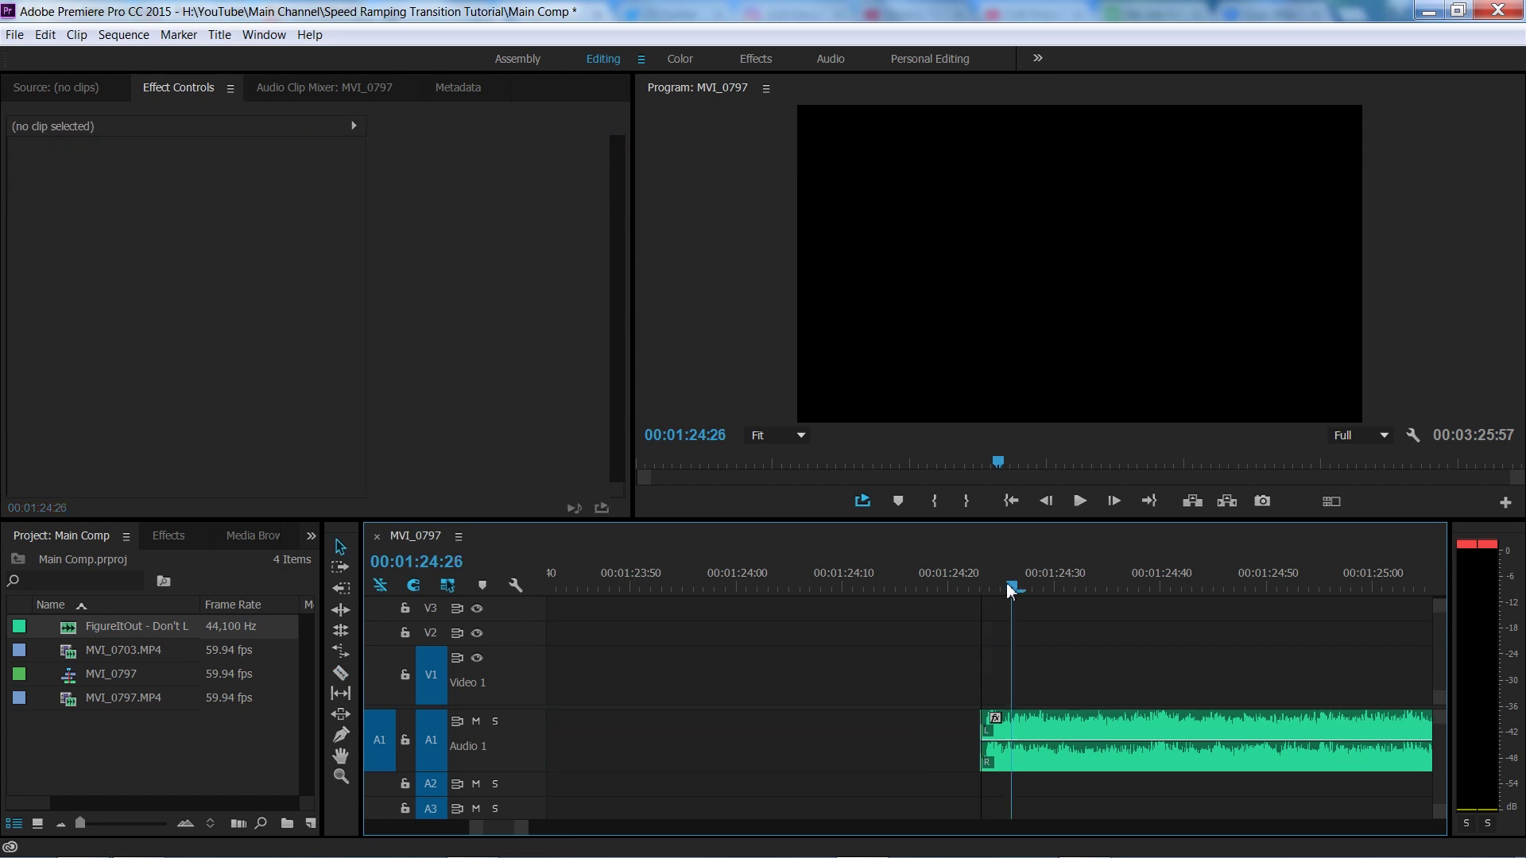
pyautogui.press('-')
pyautogui.press('-')
pyautogui.press('-')
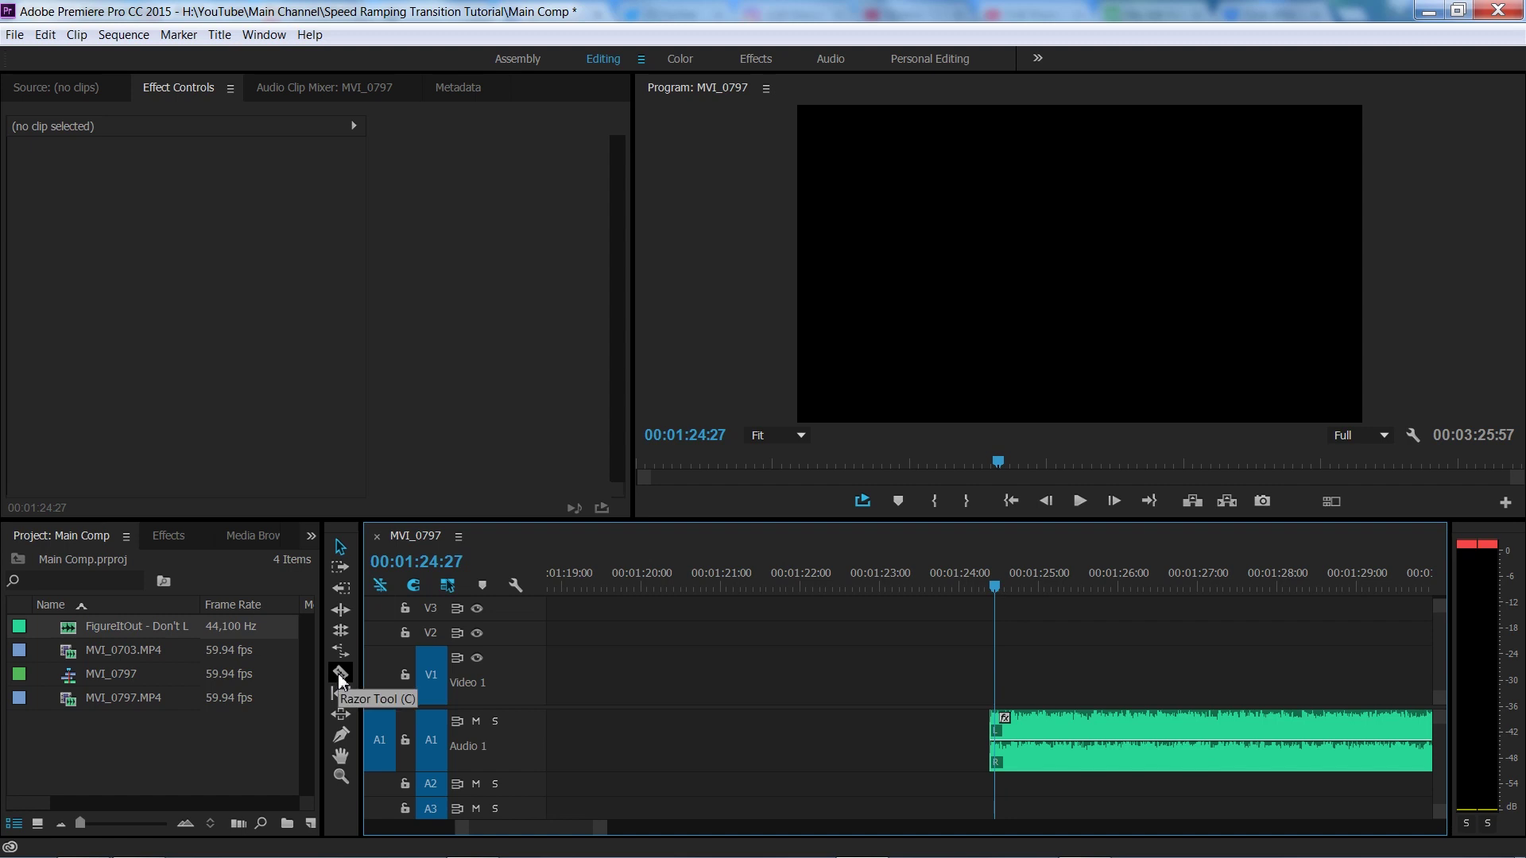
pyautogui.press('-')
pyautogui.press('-')
pyautogui.press('-')
pyautogui.press('-')
pyautogui.moveTo(1061, 761); pyautogui.dragTo(693, 747)
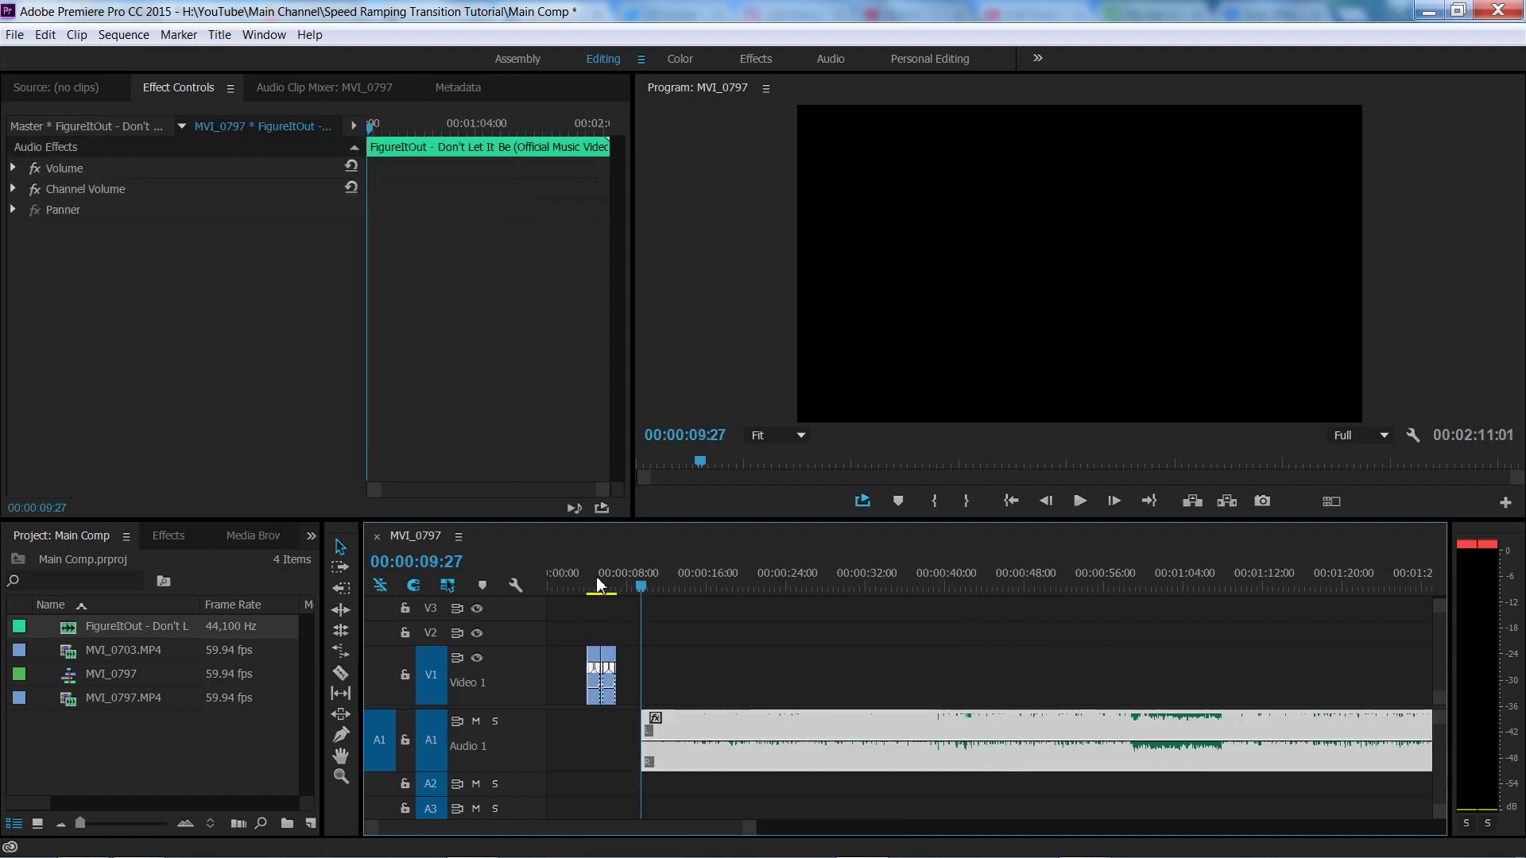
# - Move the music to start around 00:00:08:40 and play it to find the 00:00:12:51 cut point
pyautogui.press('\\')
pyautogui.moveTo(1046, 767); pyautogui.dragTo(983, 767)
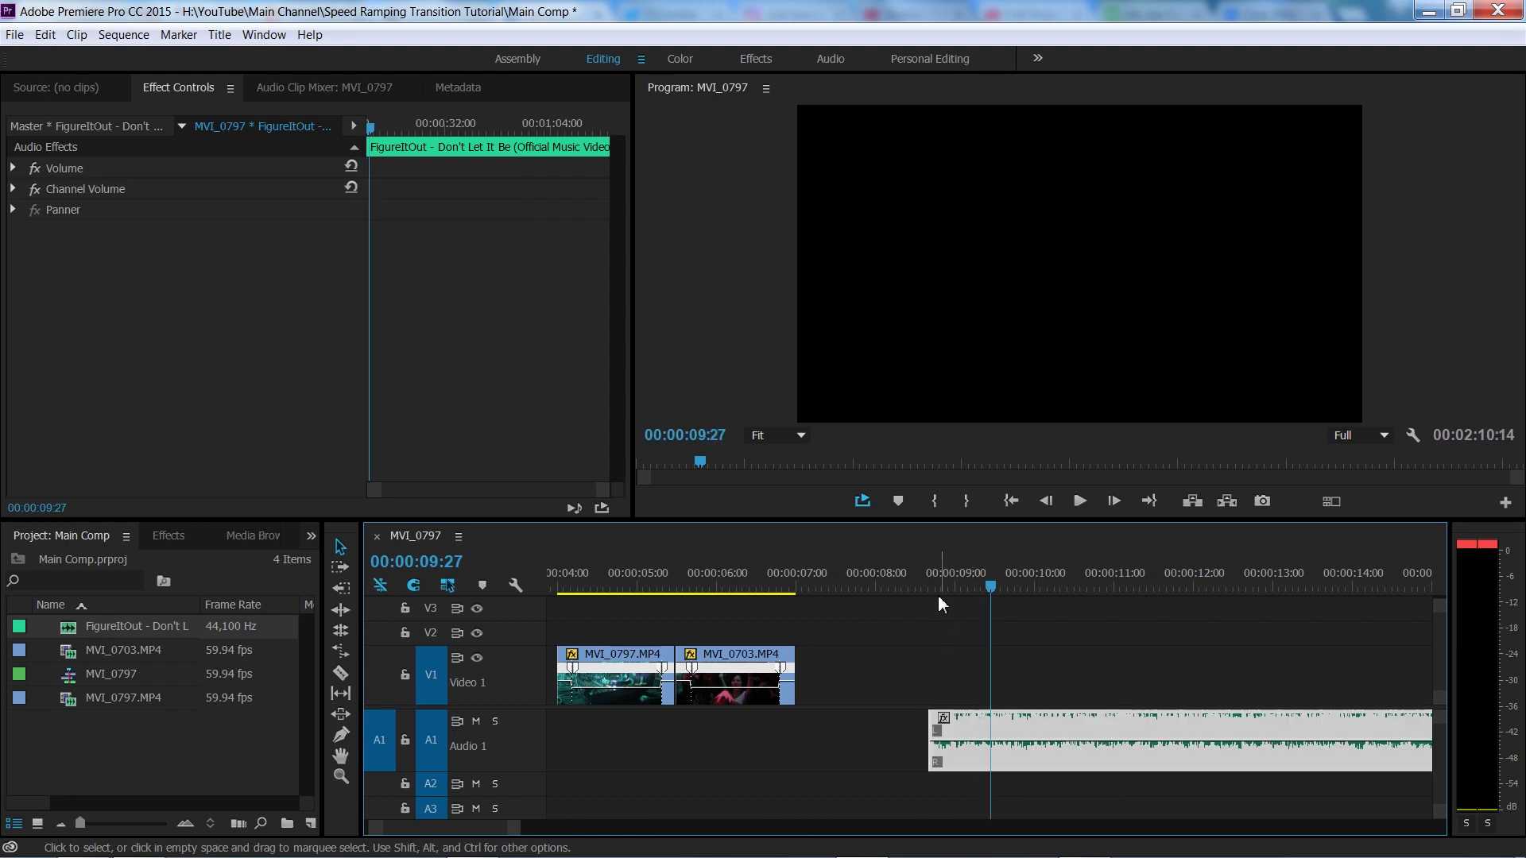
pyautogui.click(929, 586)
pyautogui.press('space')
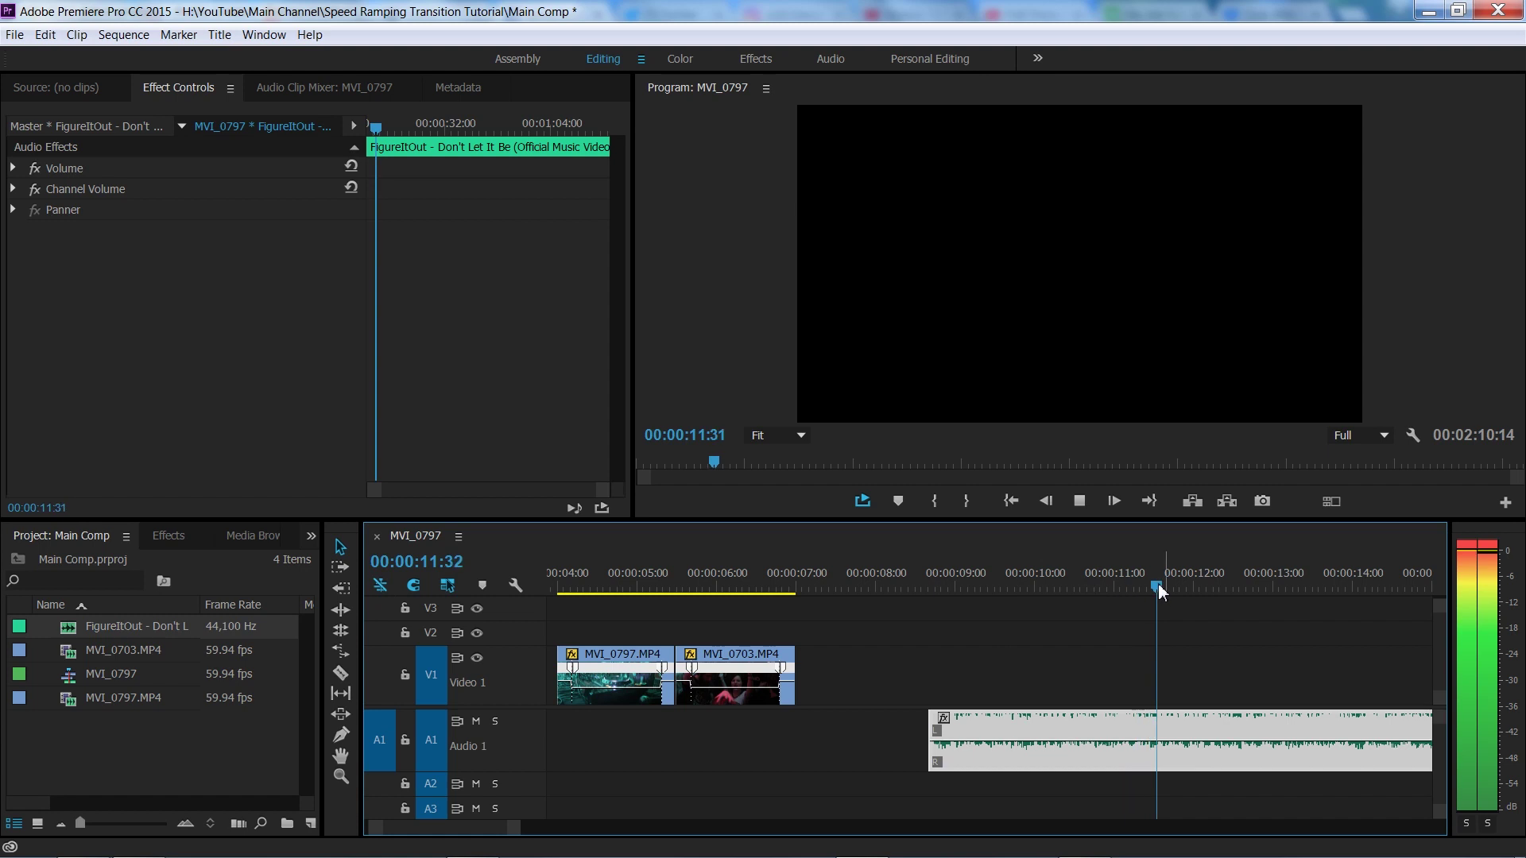
pyautogui.moveTo(1276, 584); pyautogui.dragTo(1263, 582)
# - Split the music at 00:00:12:51, delete the right piece, and slide the rest left to about 00:00:07
pyautogui.press('-')
pyautogui.press('-')
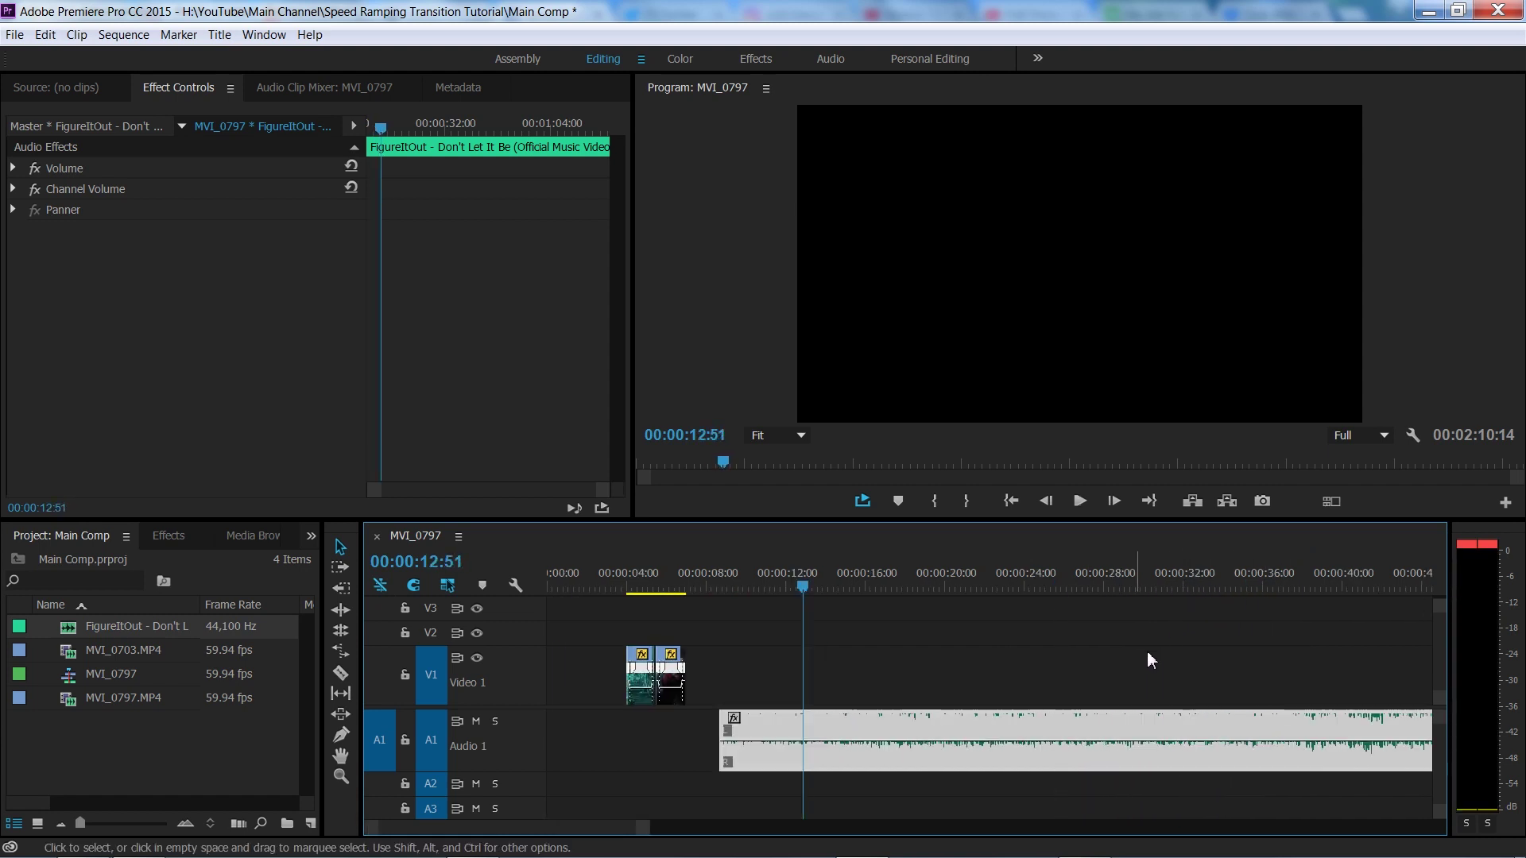
pyautogui.hotkey('ctrl', 'k')
pyautogui.click(819, 747)
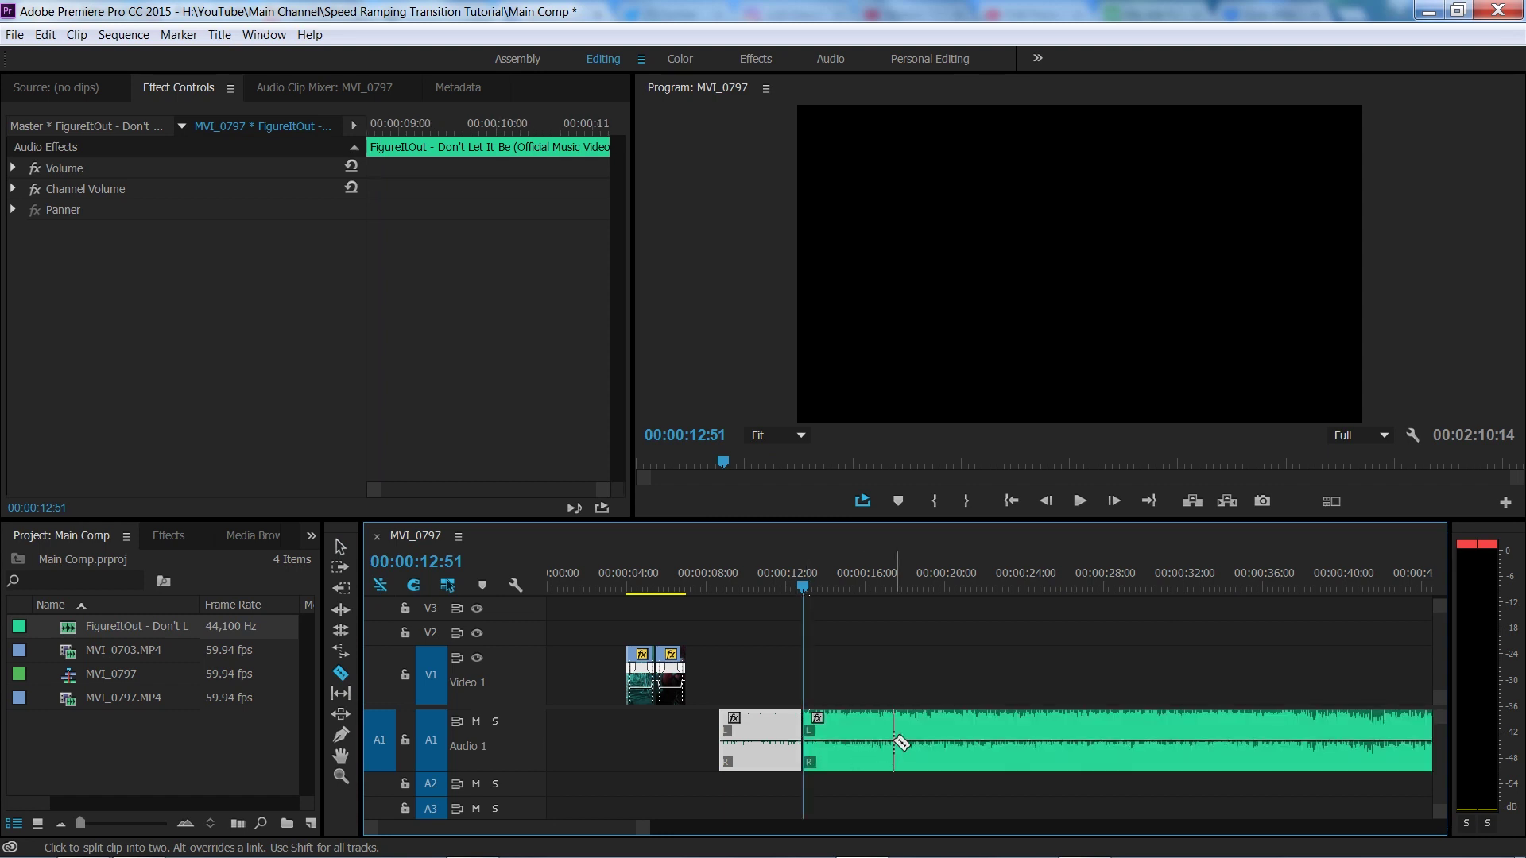
pyautogui.click(898, 745)
pyautogui.press('Delete')
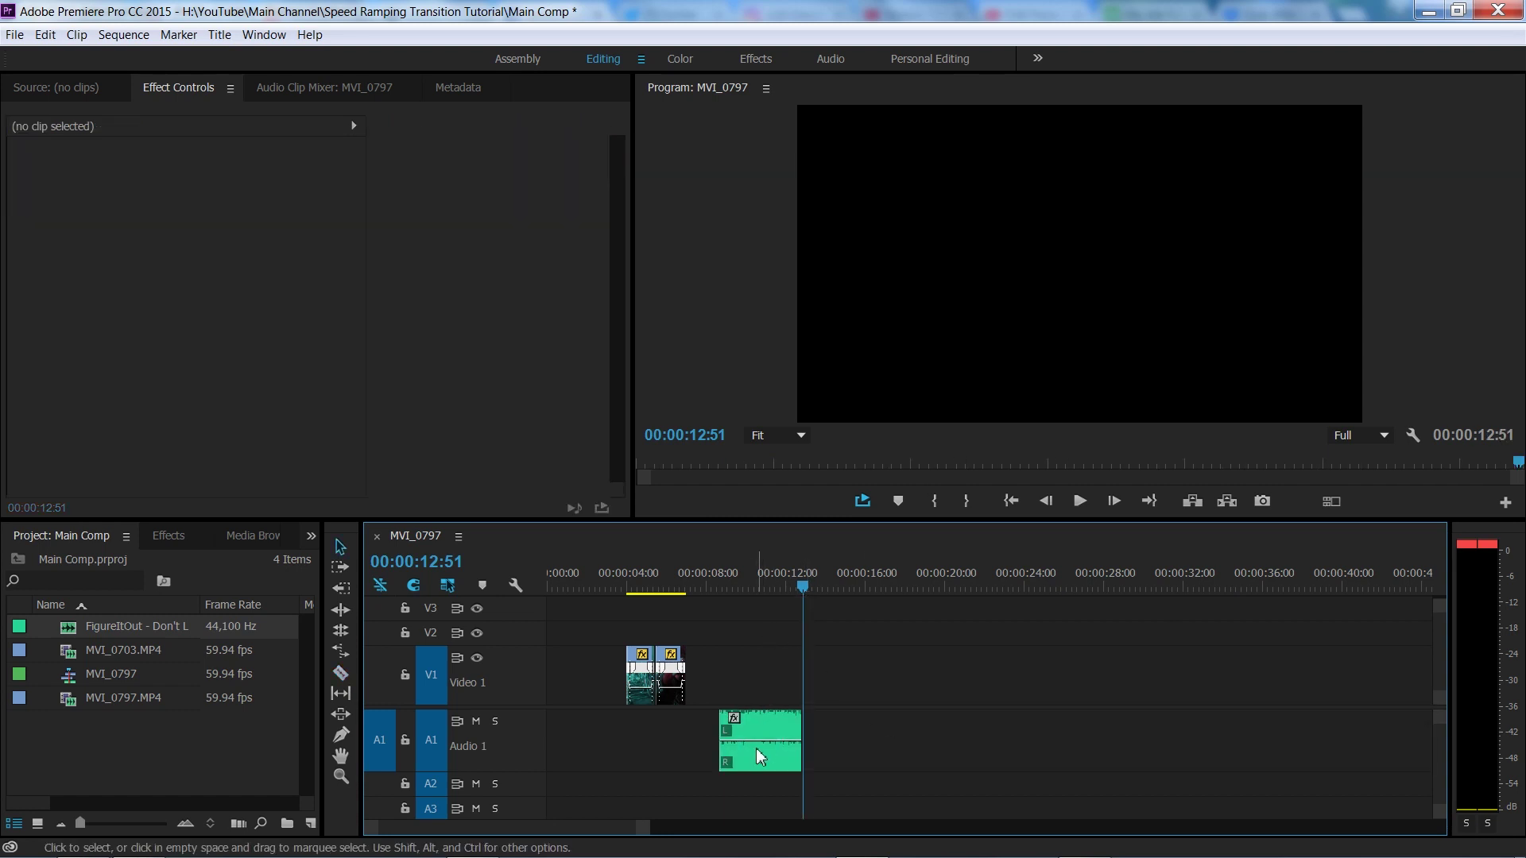
pyautogui.moveTo(758, 753); pyautogui.dragTo(731, 753)
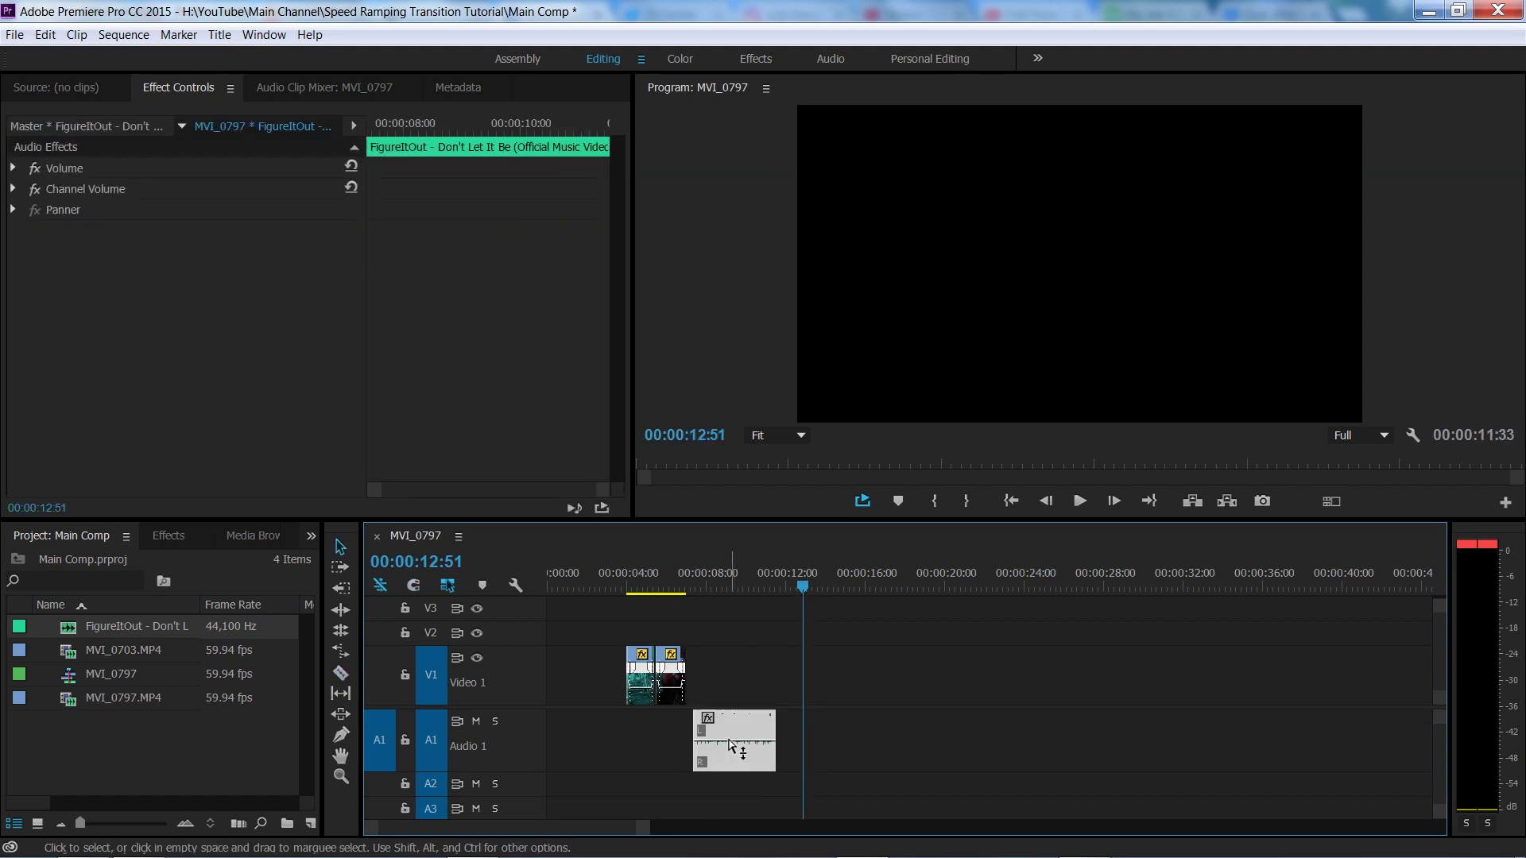
pyautogui.click(706, 563)
# - Add a marker on the first beat at 07:22
pyautogui.press('=')
pyautogui.press('=')
pyautogui.press('=')
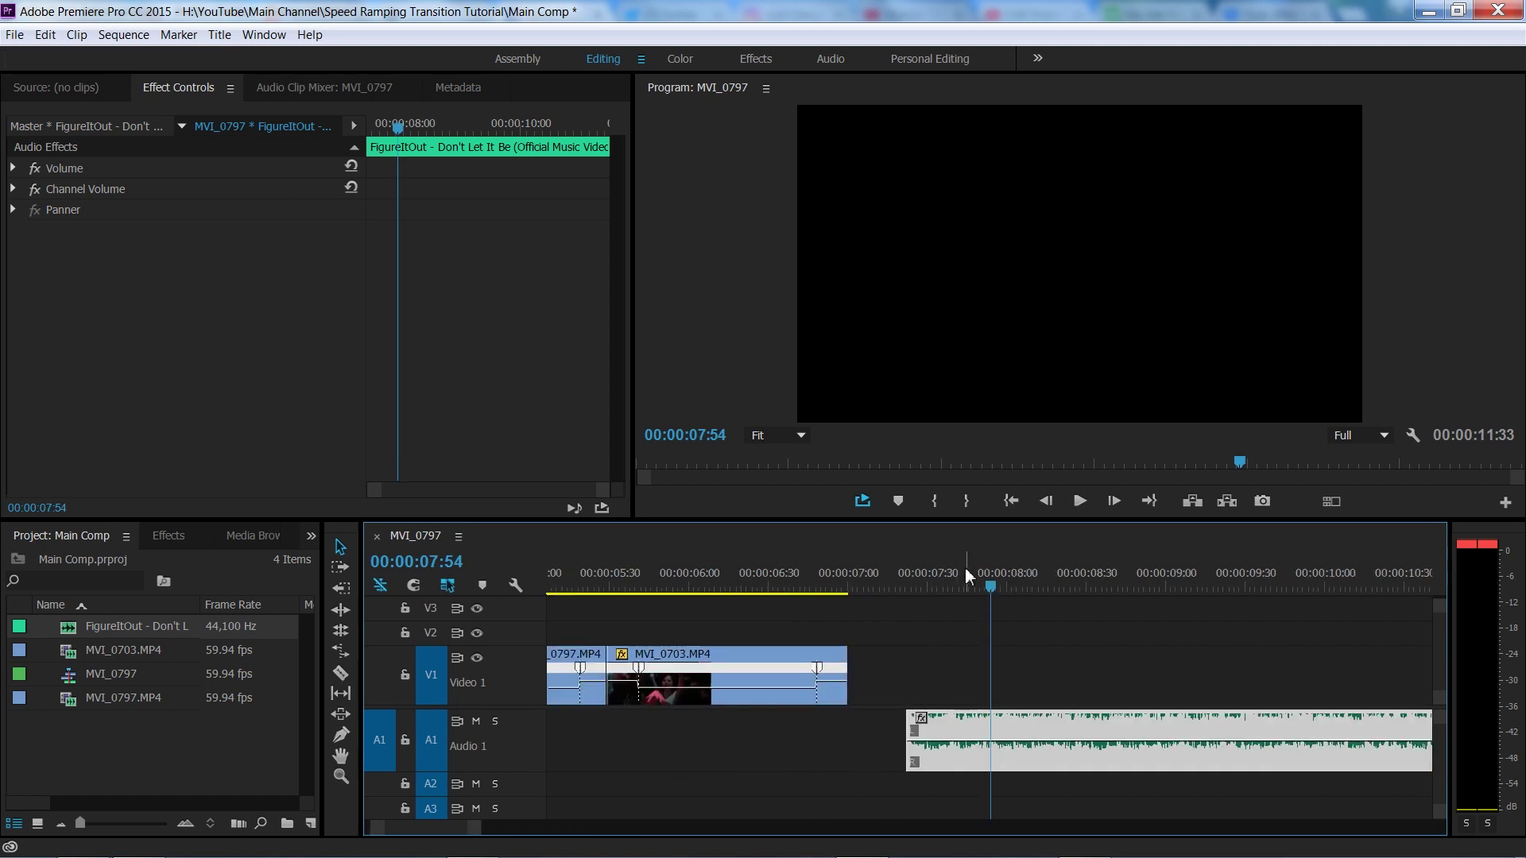
pyautogui.scroll(-5, 437, 830)
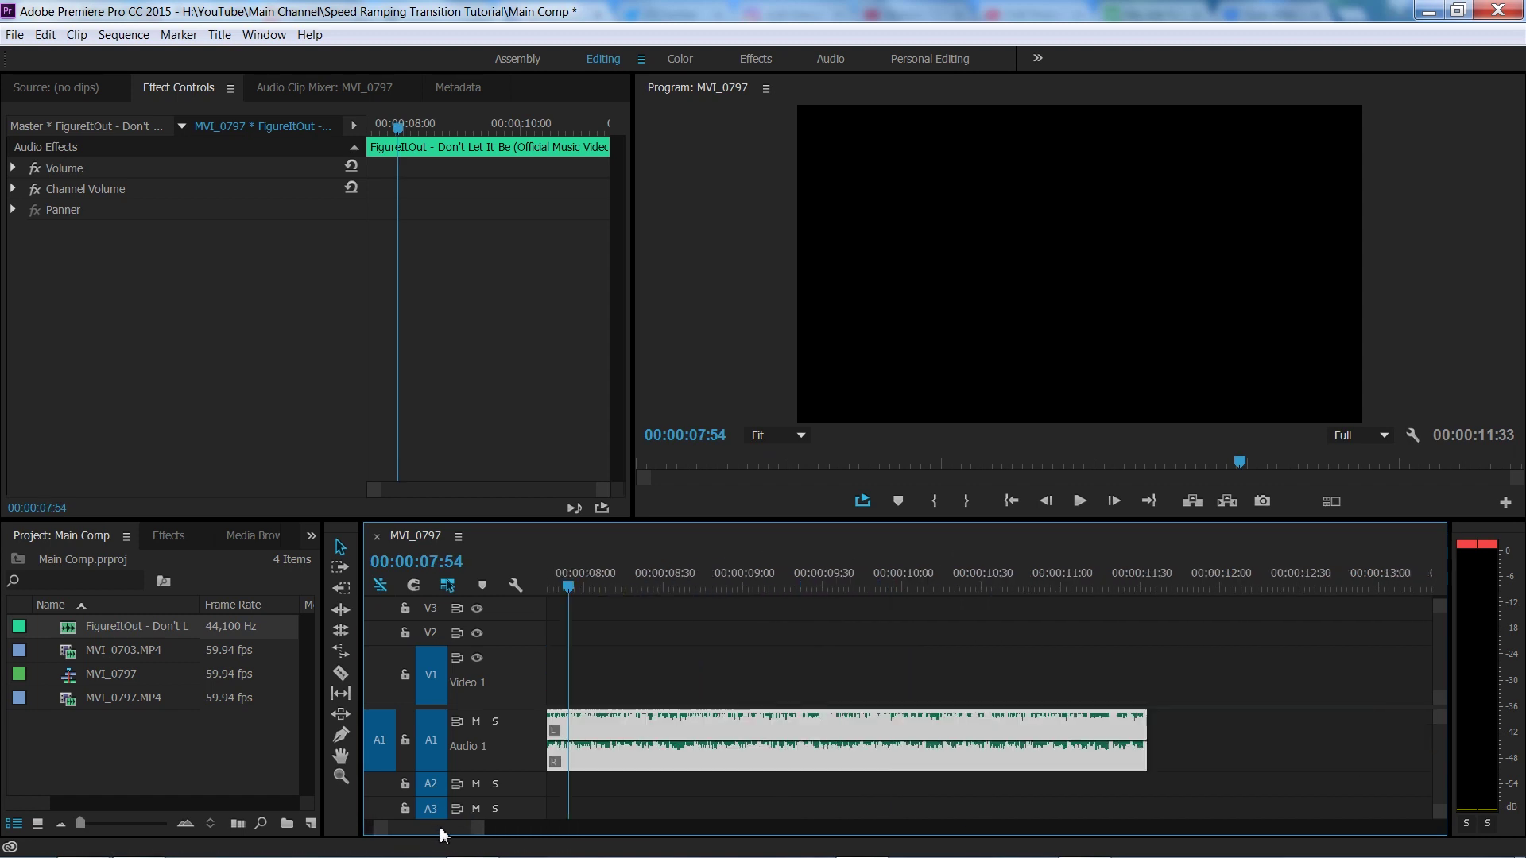
pyautogui.scroll(2, 437, 831)
pyautogui.click(697, 586)
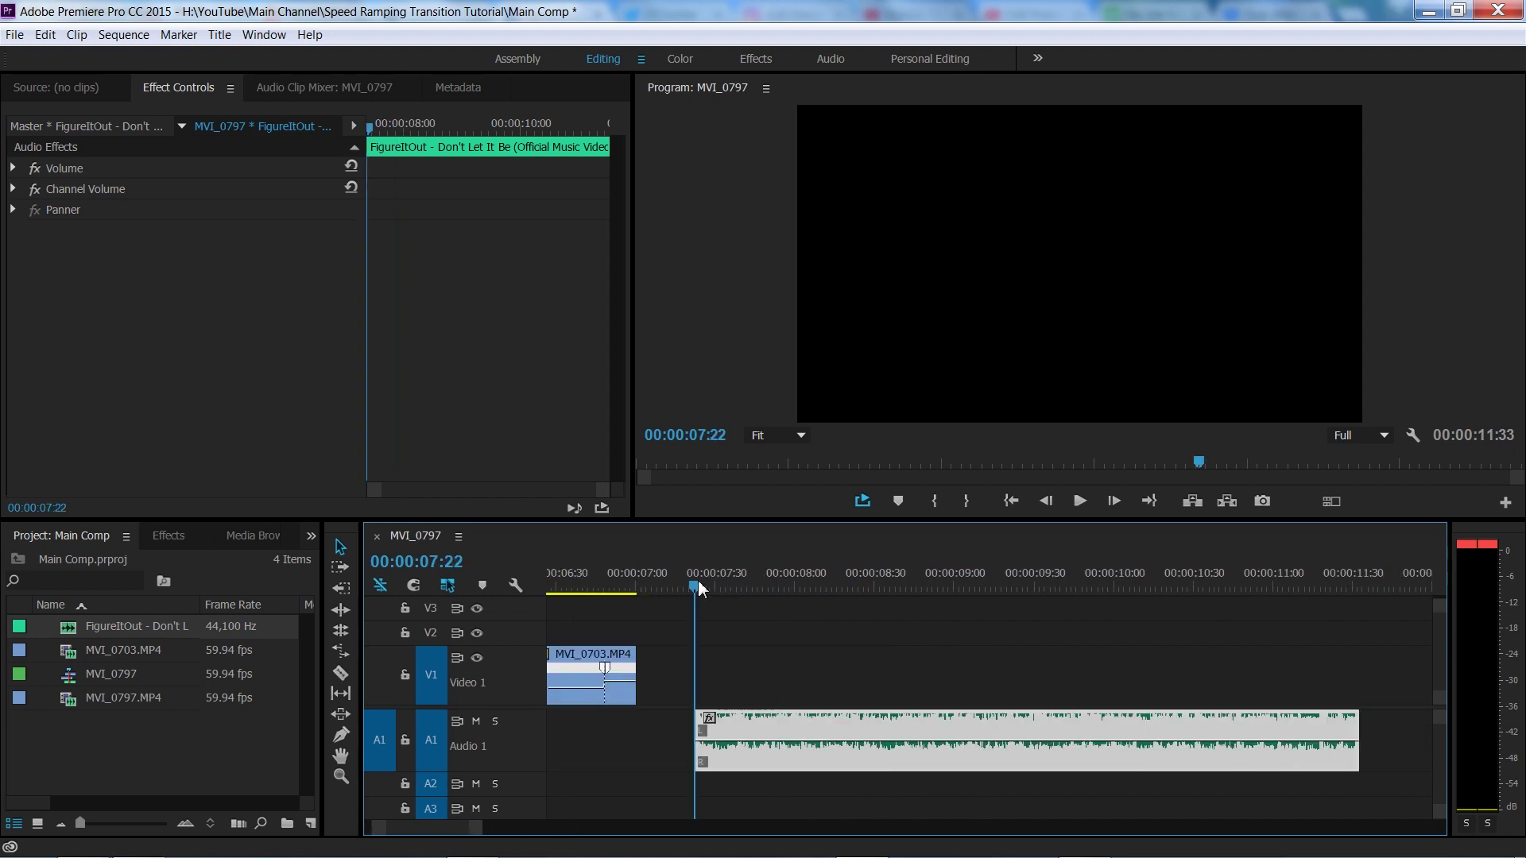
pyautogui.click(742, 601)
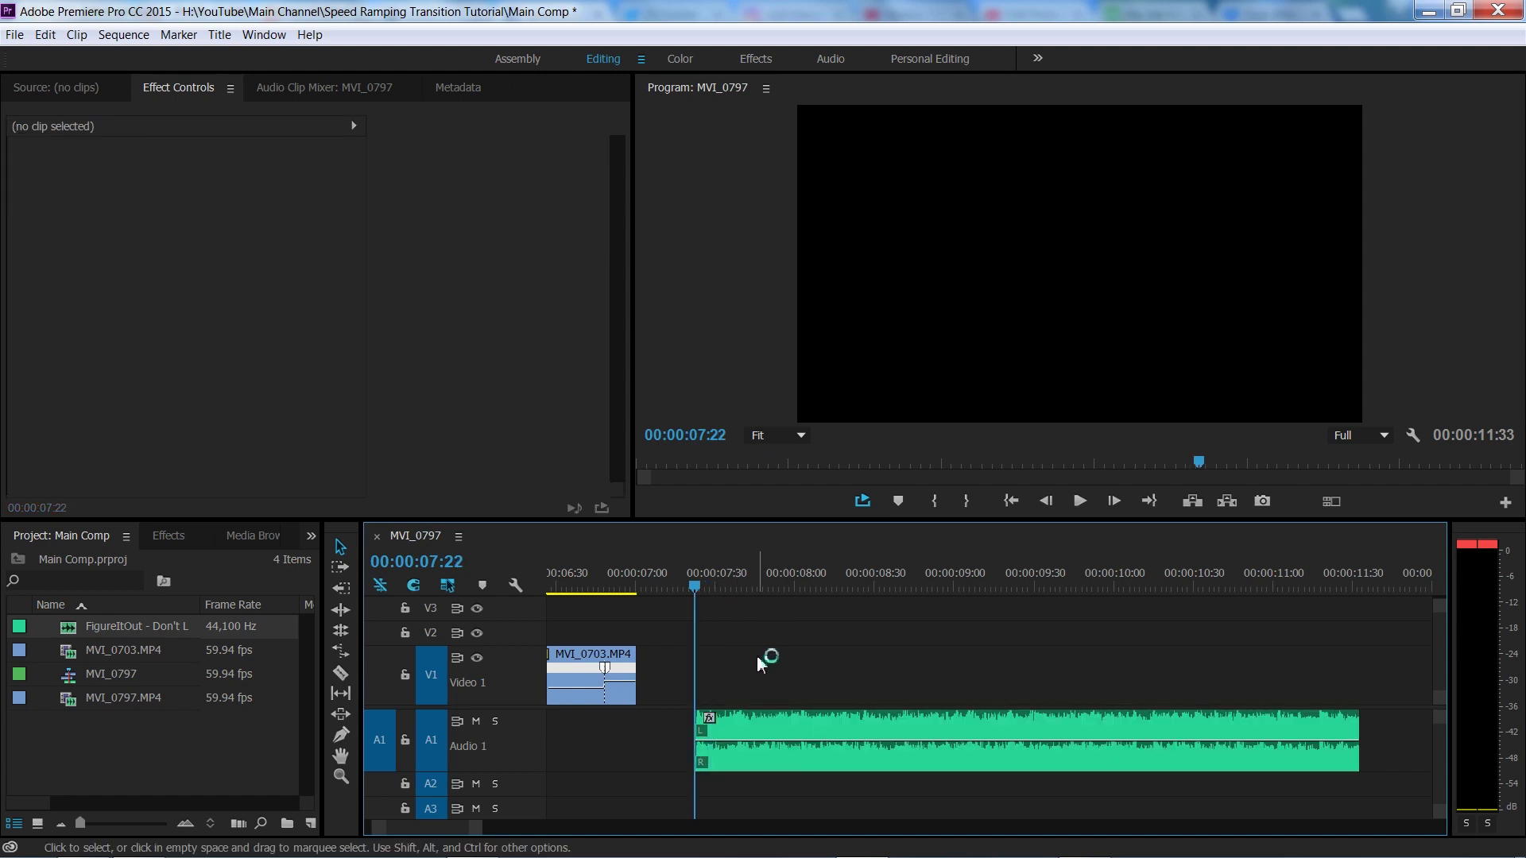
pyautogui.press('m')
# - Scrub and play to the next beat and add a marker at 08:37
pyautogui.moveTo(697, 586)
pyautogui.mouseDown()
pyautogui.moveTo(777, 587)
pyautogui.moveTo(716, 588)
pyautogui.mouseUp()
pyautogui.press('space')
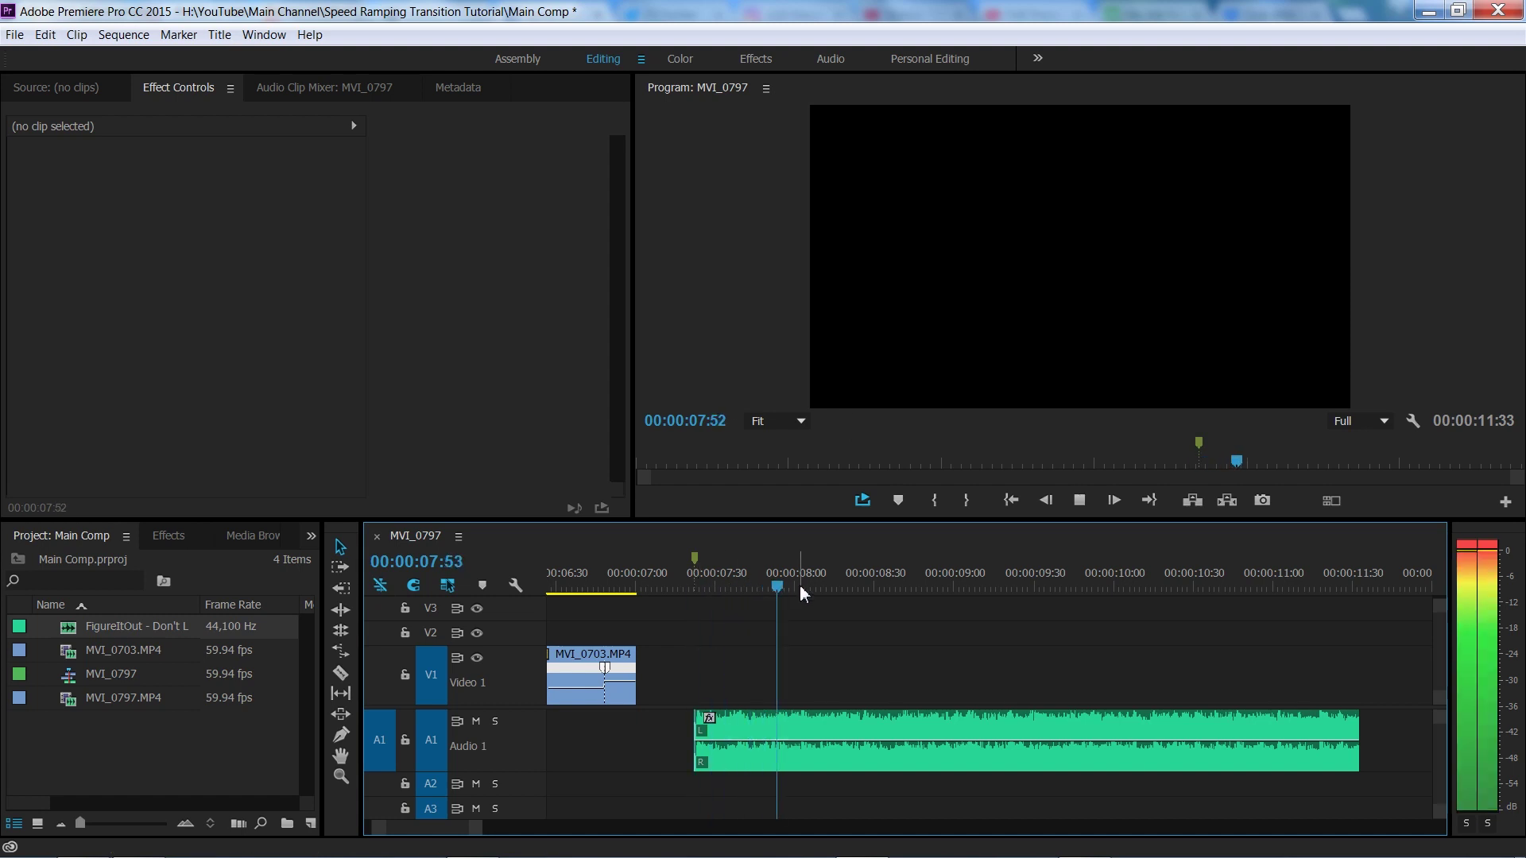
pyautogui.moveTo(928, 588)
pyautogui.mouseDown()
pyautogui.moveTo(696, 587)
pyautogui.moveTo(923, 587)
pyautogui.moveTo(890, 586)
pyautogui.moveTo(903, 586)
pyautogui.mouseUp()
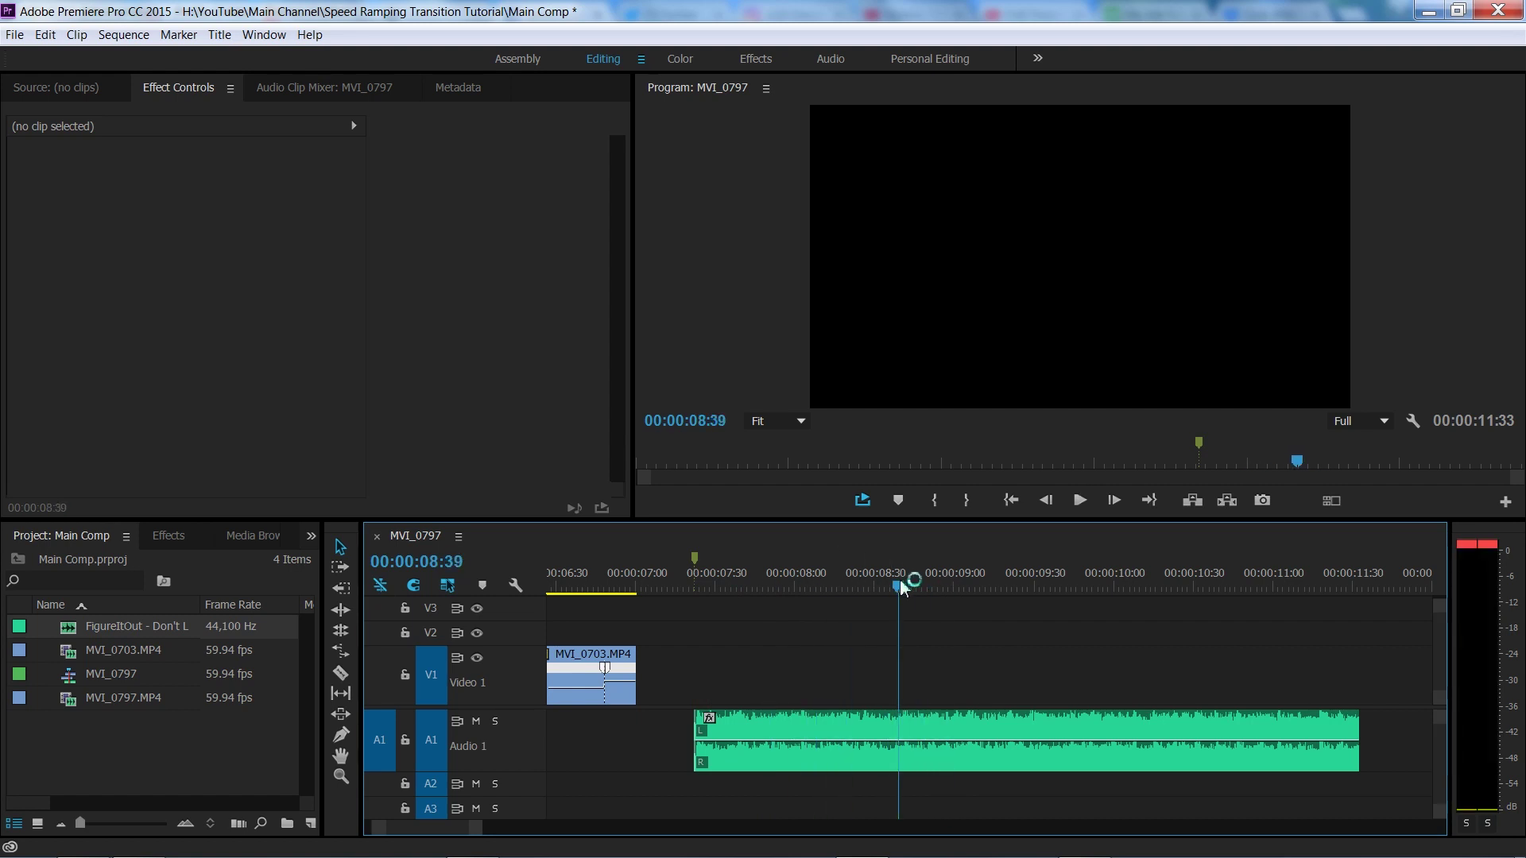
pyautogui.press('=')
pyautogui.press('=')
pyautogui.press('=')
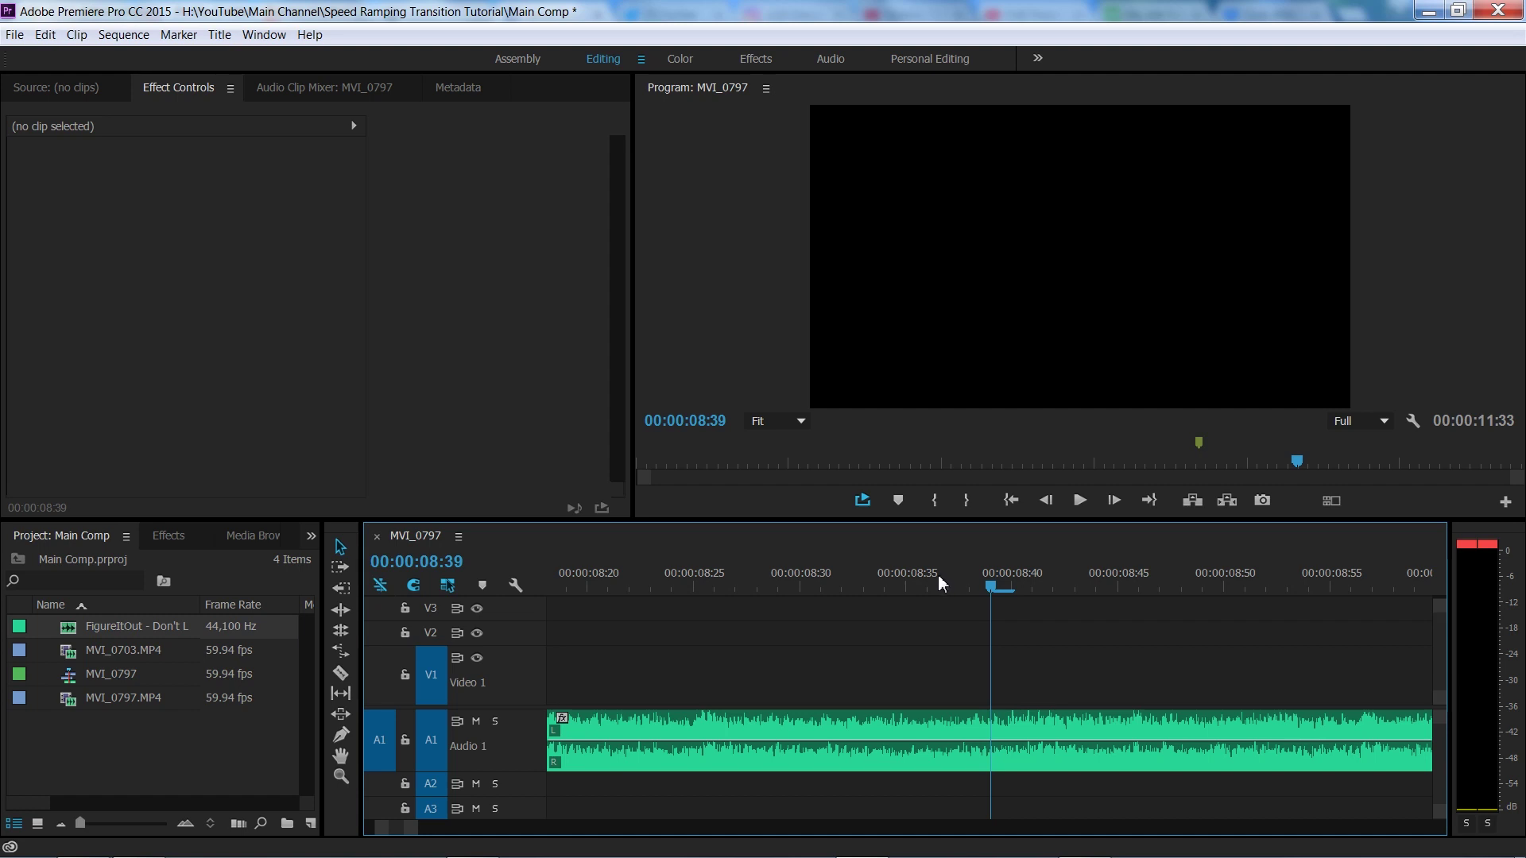
pyautogui.click(946, 582)
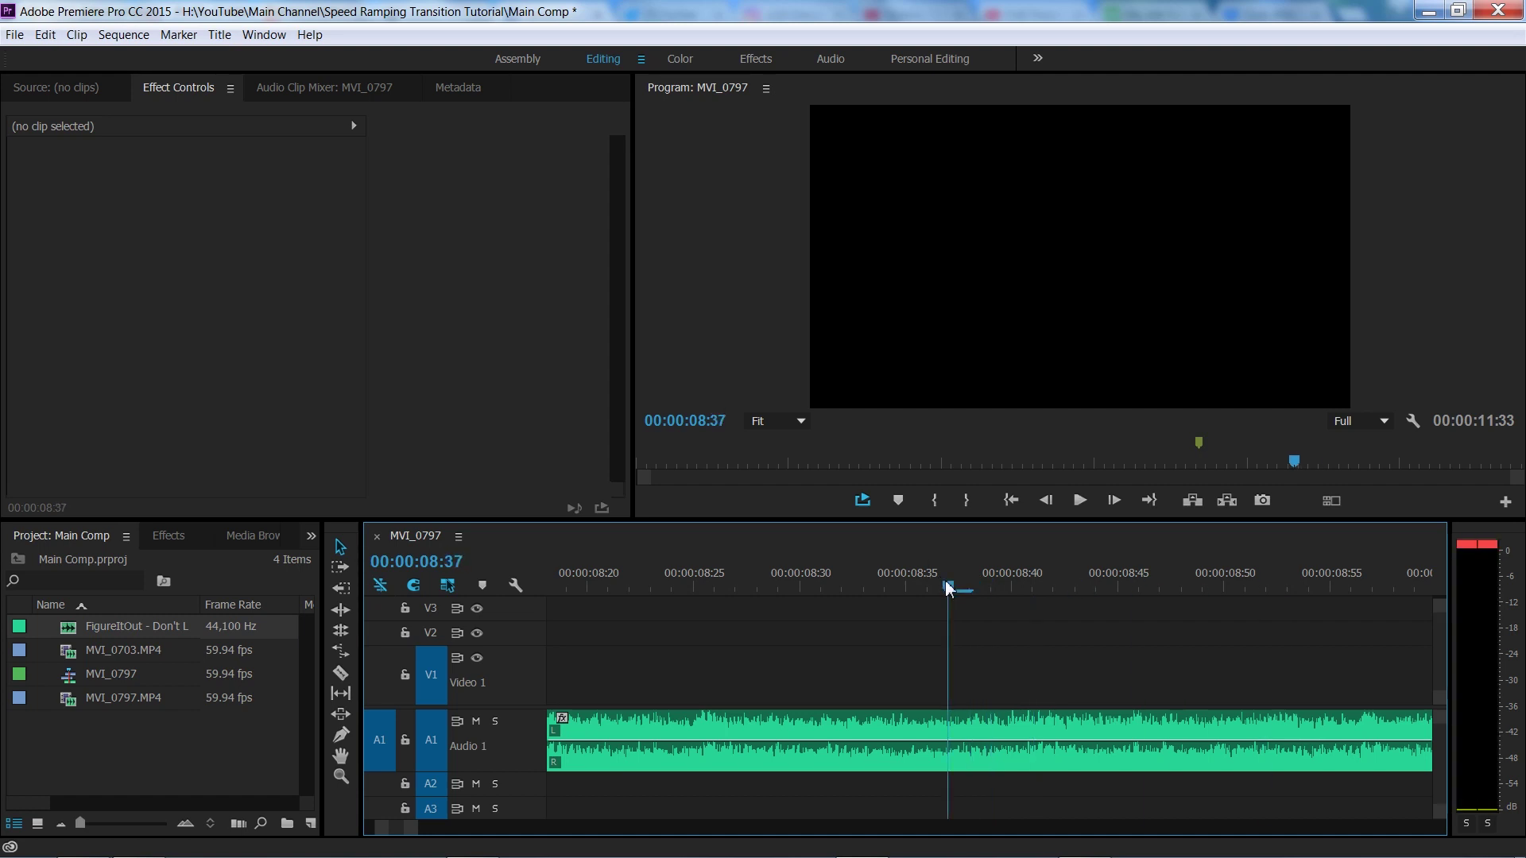
pyautogui.press('-')
pyautogui.press('-')
pyautogui.press('-')
pyautogui.press('-')
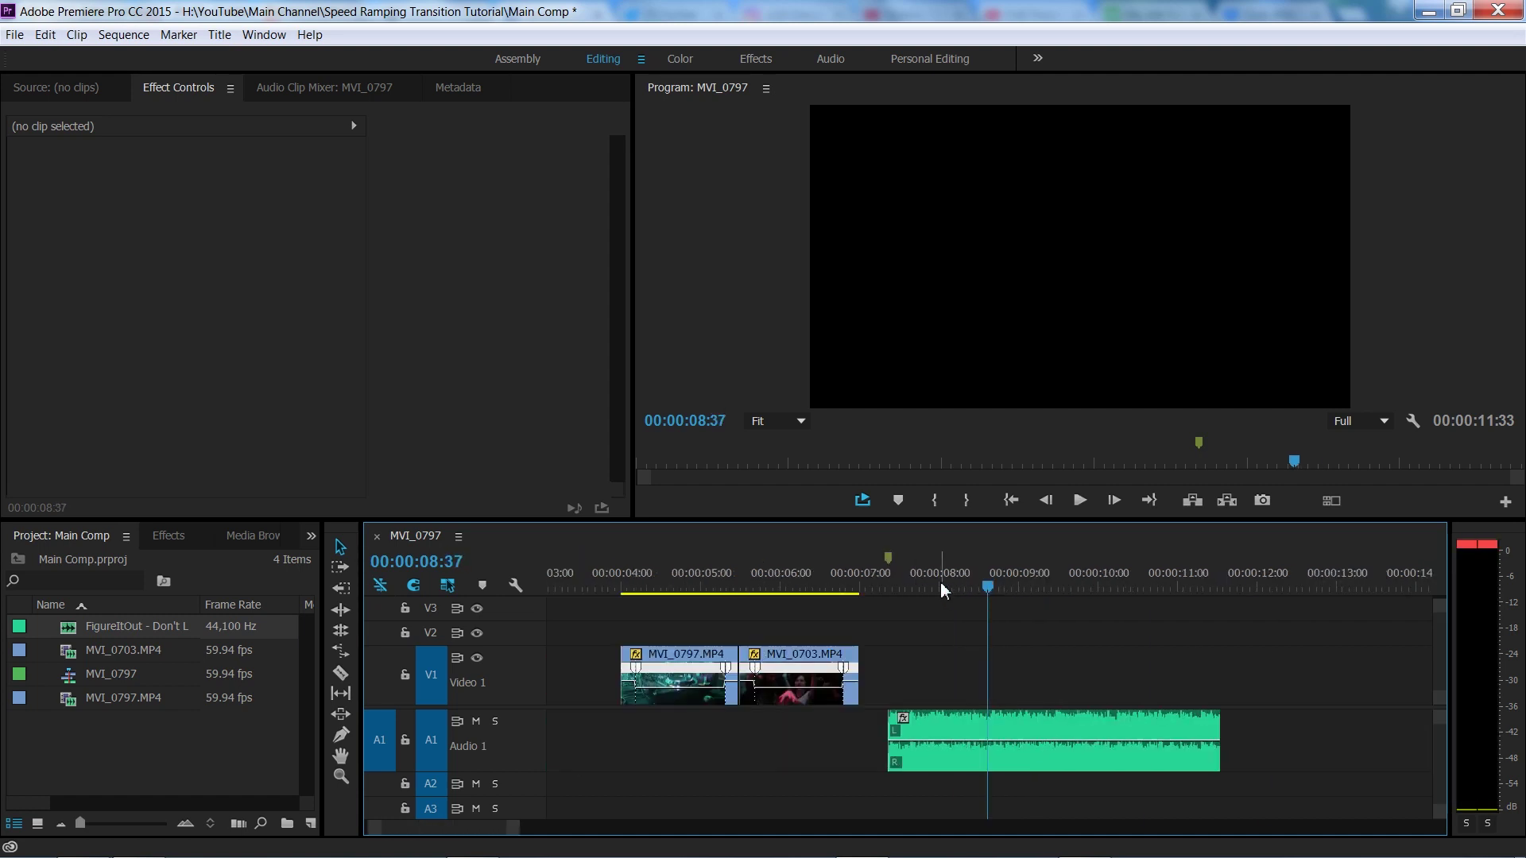
pyautogui.press('m')
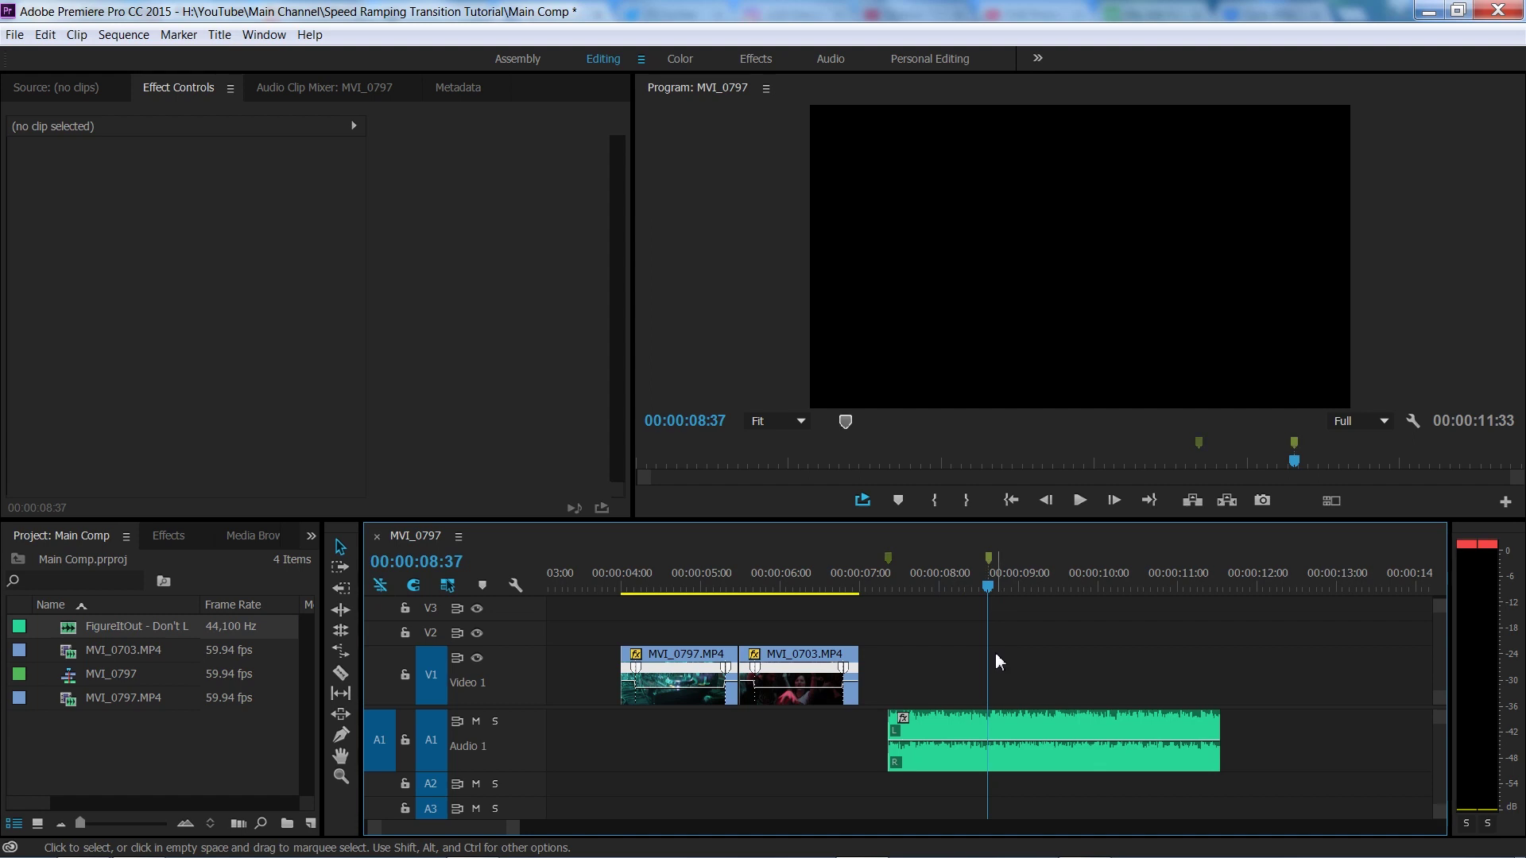
# - Locate the beat at 09:43 and trim the song's end back to it
pyautogui.press('=')
pyautogui.press('=')
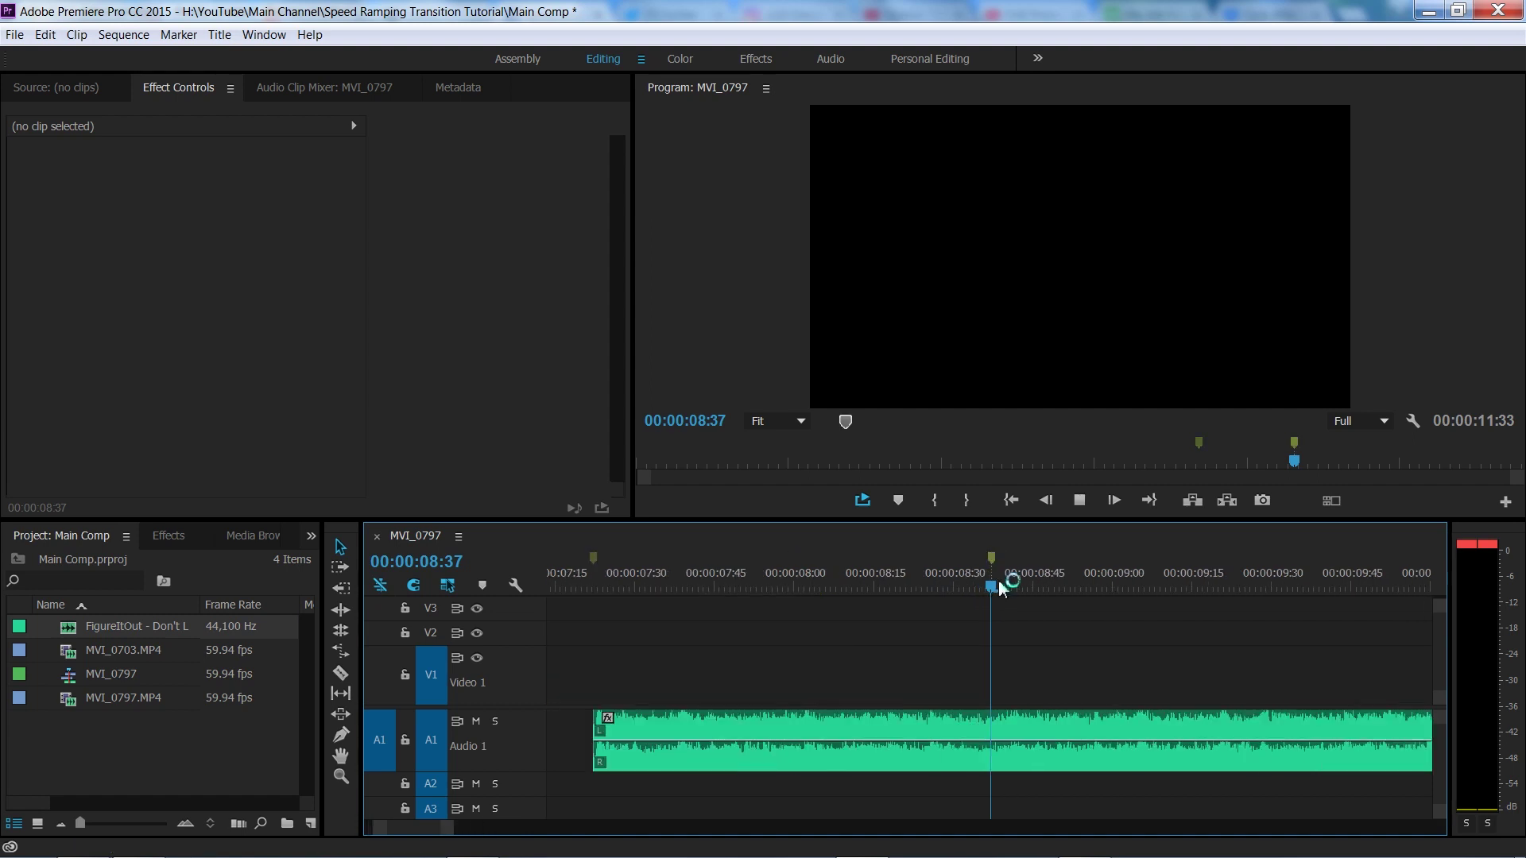
pyautogui.press('space')
pyautogui.press('space')
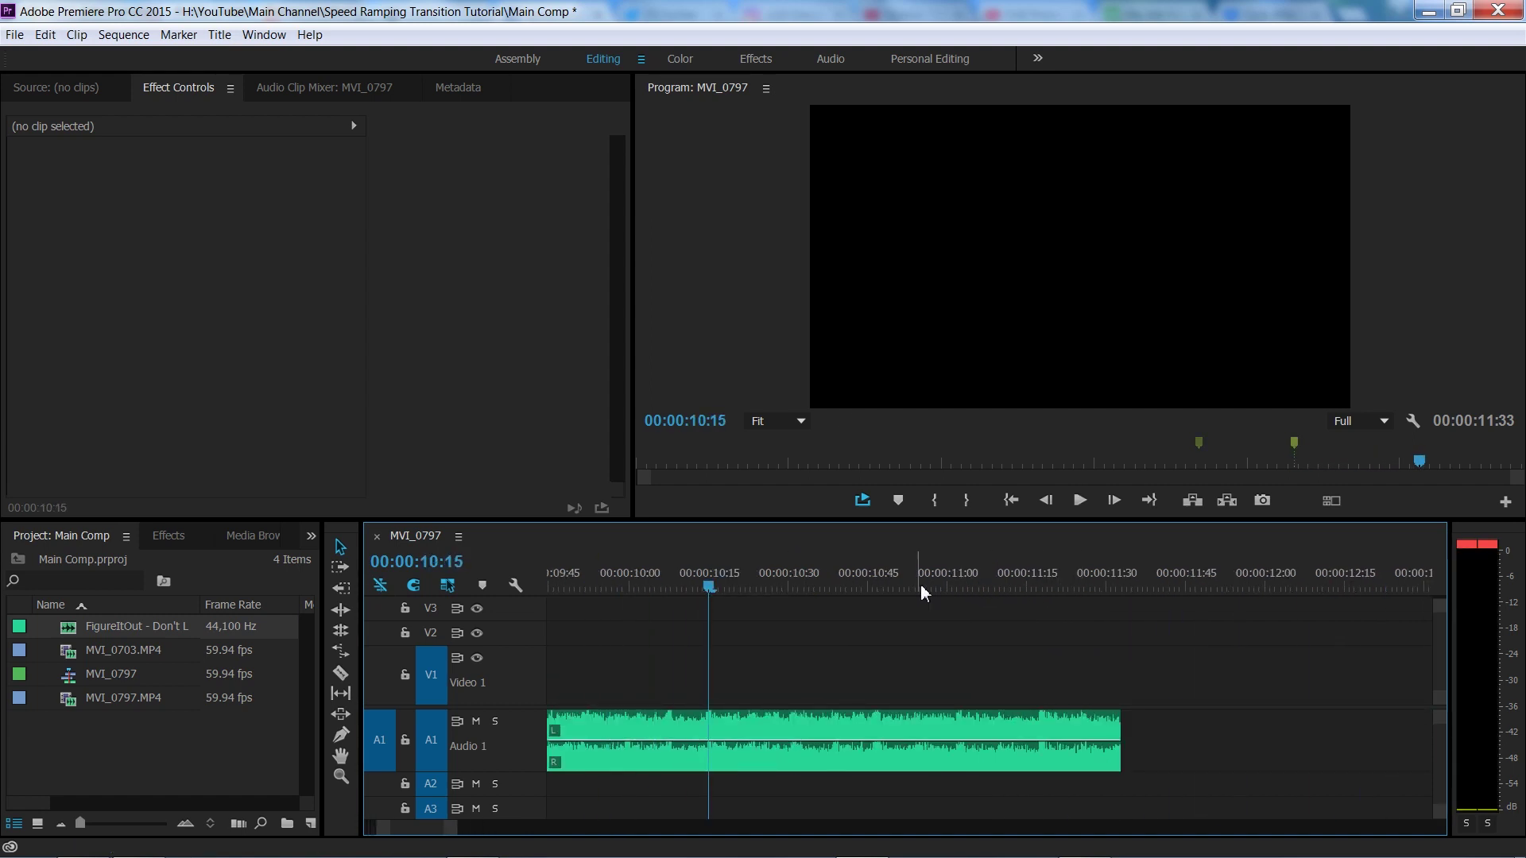
pyautogui.click(679, 571)
pyautogui.press('-')
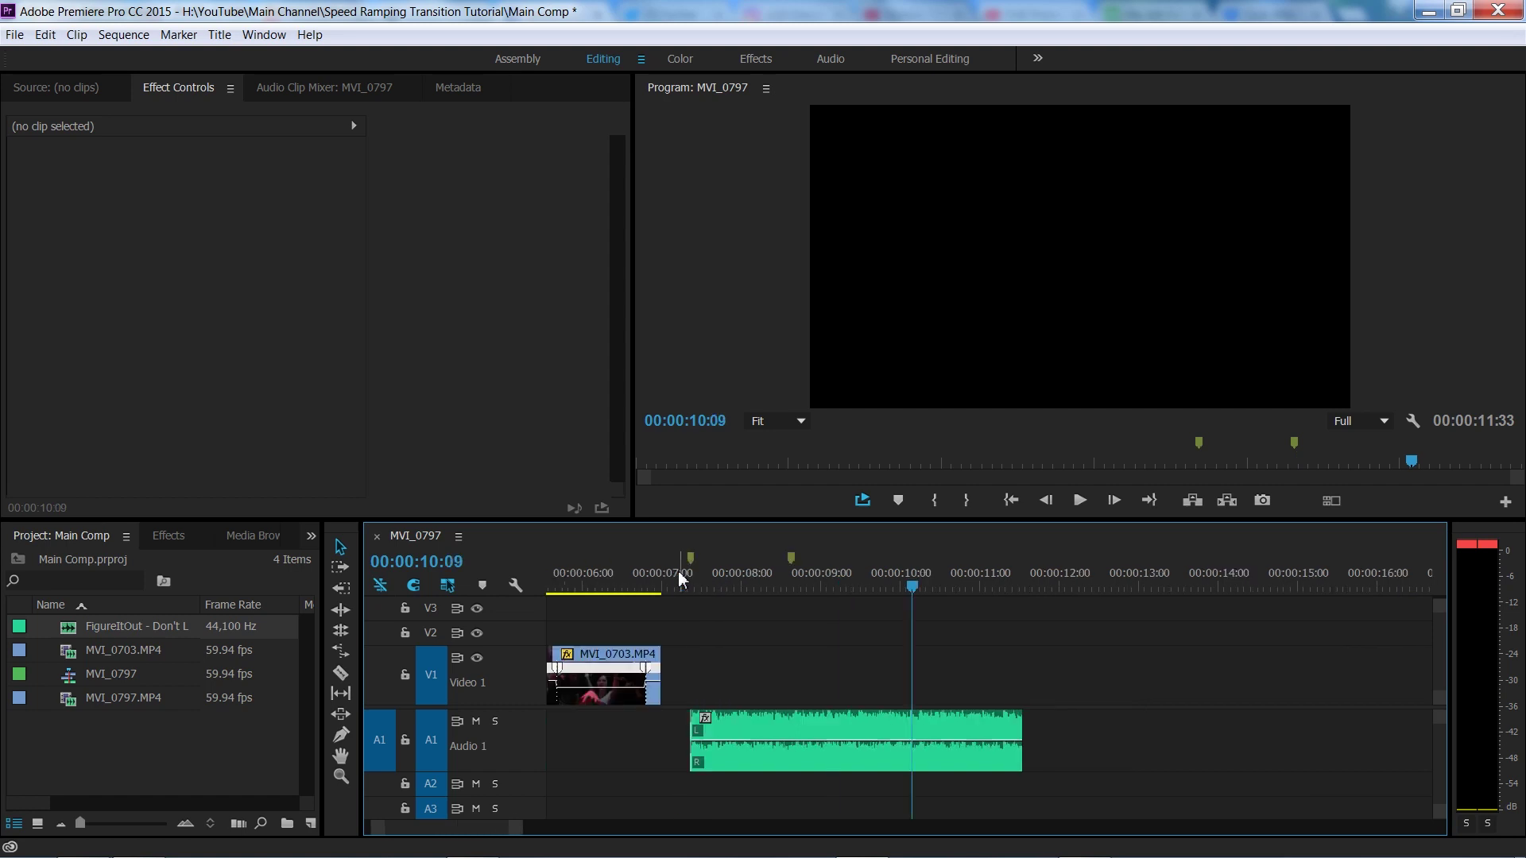
pyautogui.click(741, 585)
pyautogui.press('space')
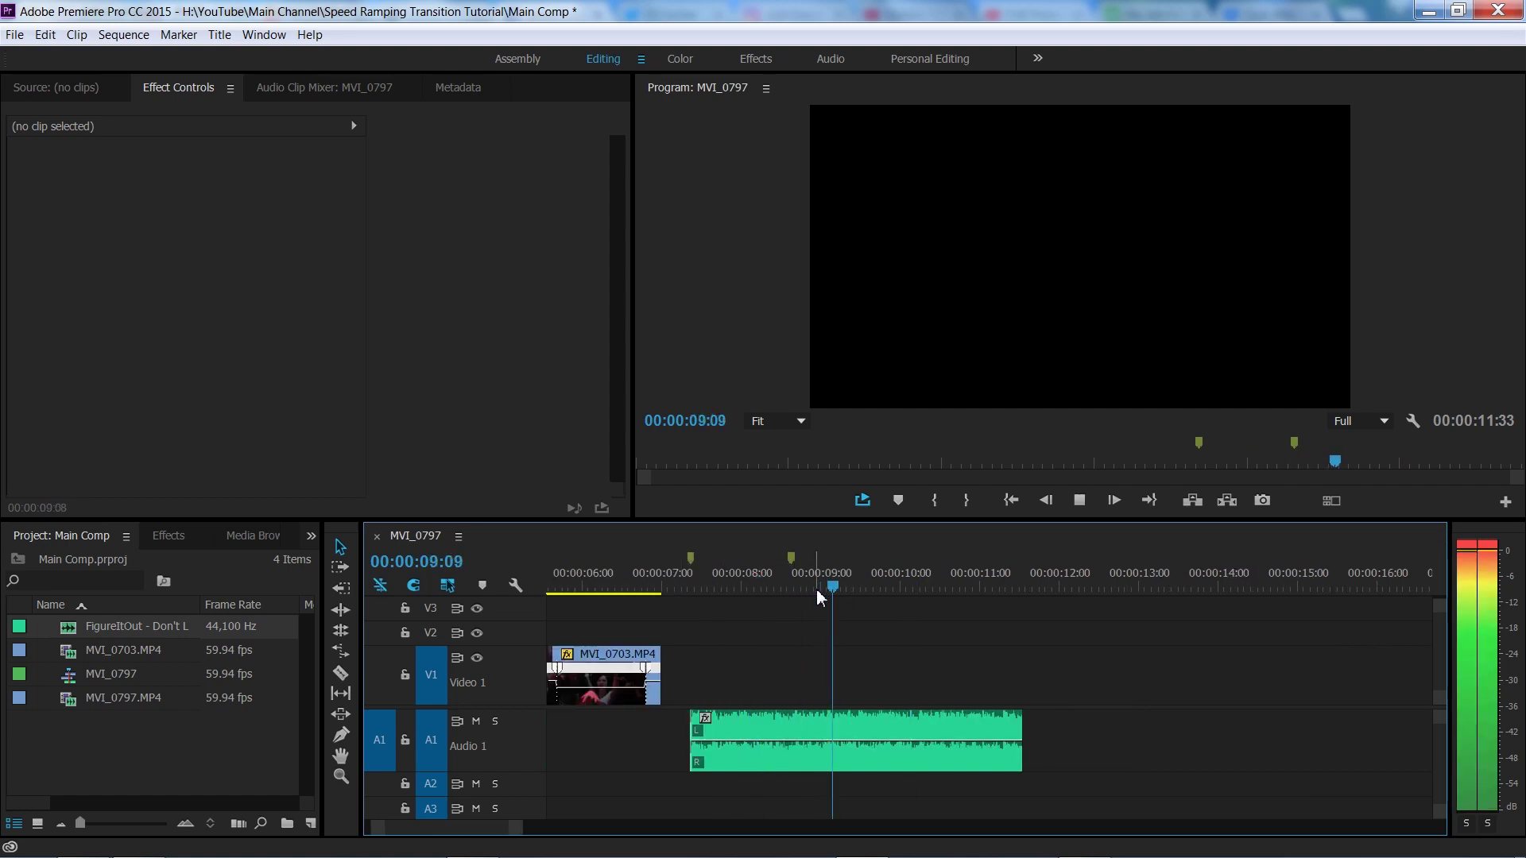
pyautogui.press('space')
pyautogui.press('=')
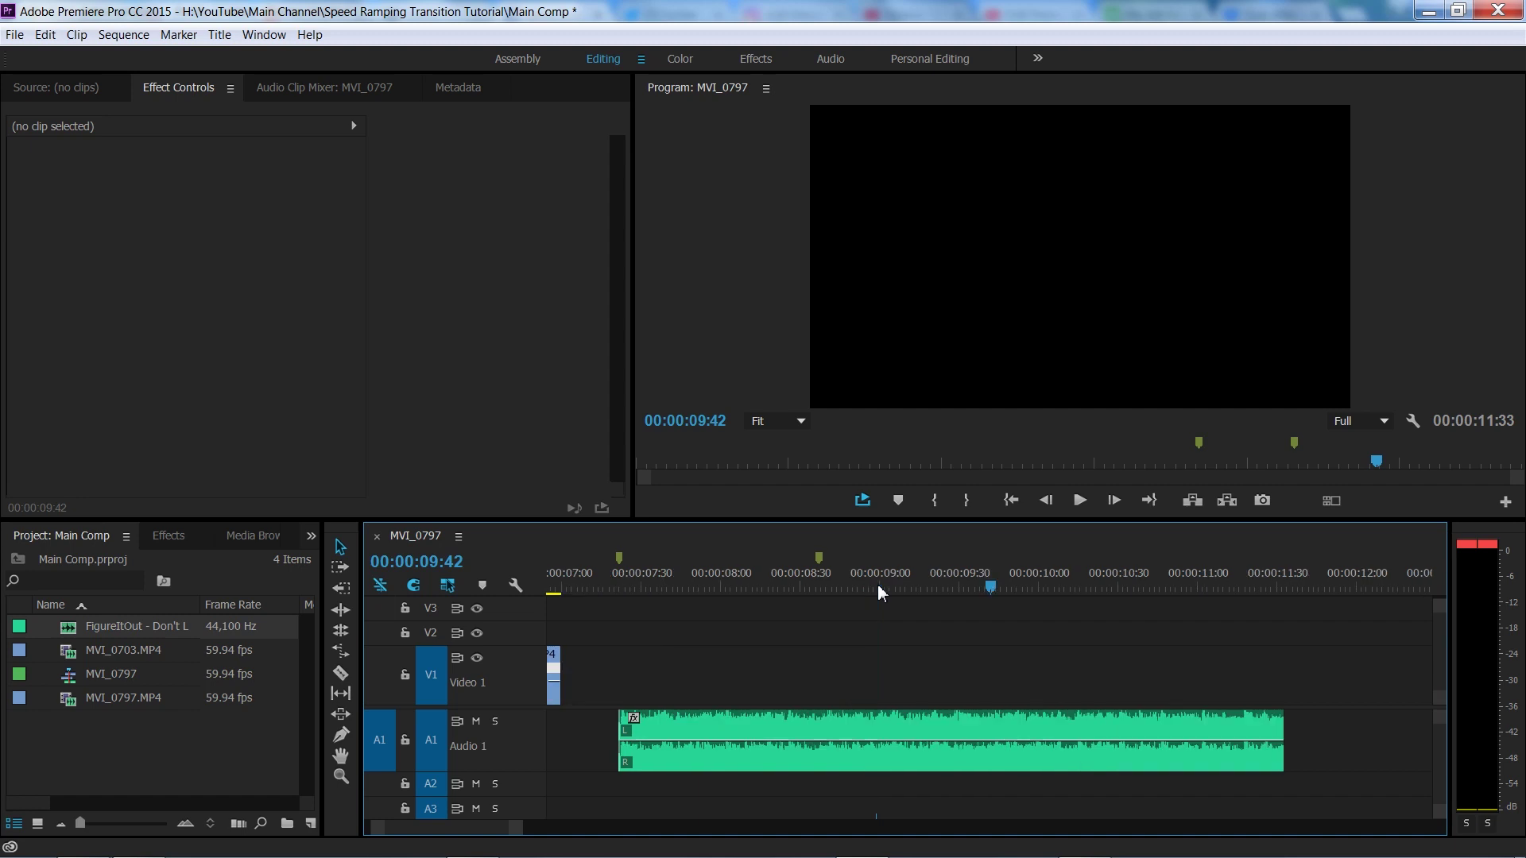
pyautogui.press('space')
pyautogui.moveTo(1002, 580); pyautogui.dragTo(1009, 579)
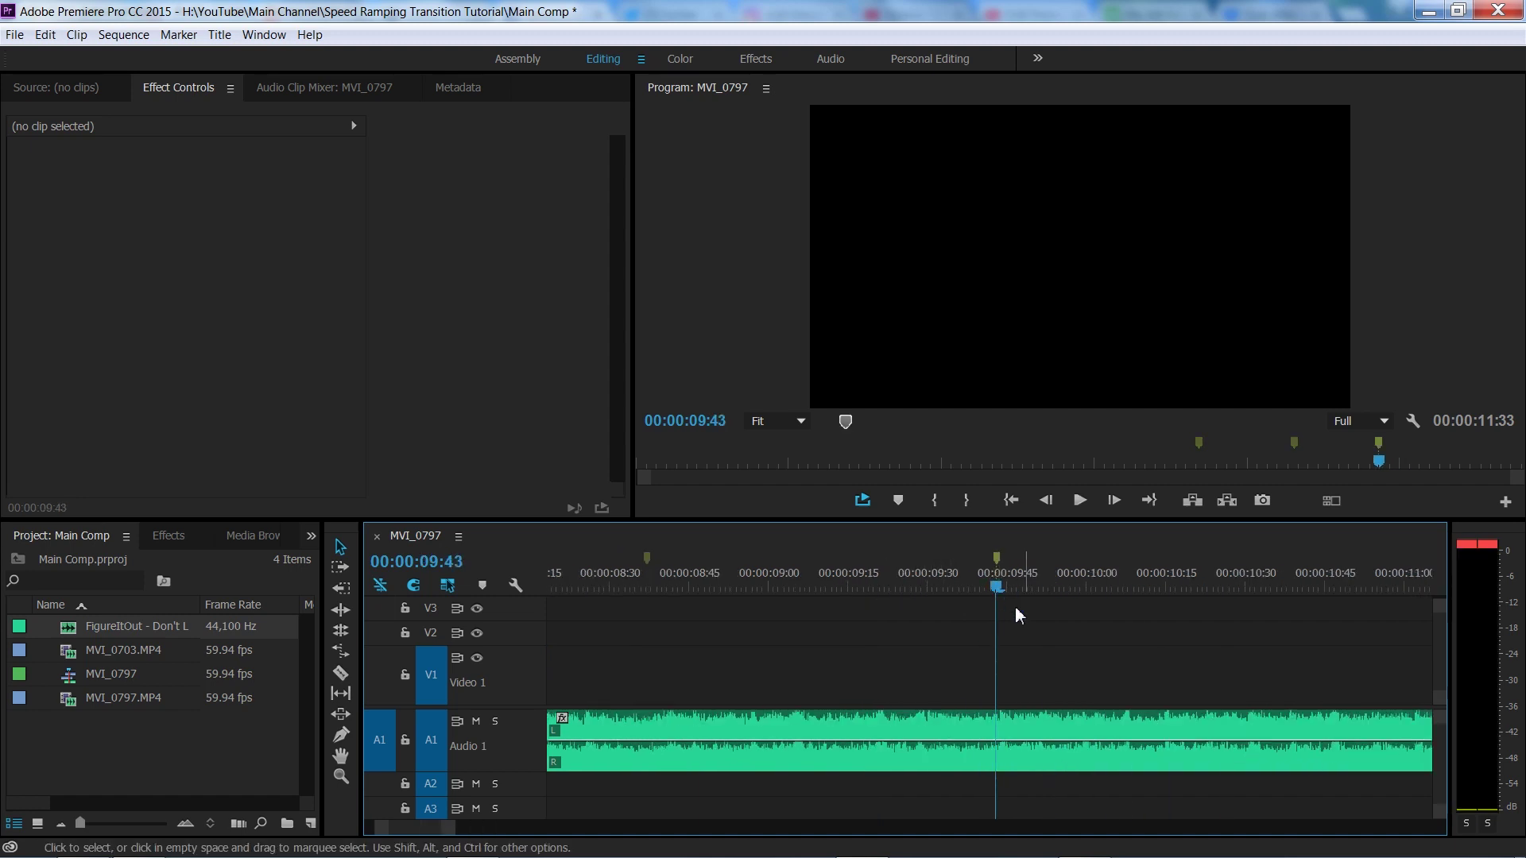
pyautogui.press('-')
pyautogui.moveTo(1134, 730); pyautogui.dragTo(992, 729)
# - Check the markers, return to 07:22, and select MVI_0797.MP4 in the Project panel
pyautogui.click(808, 560)
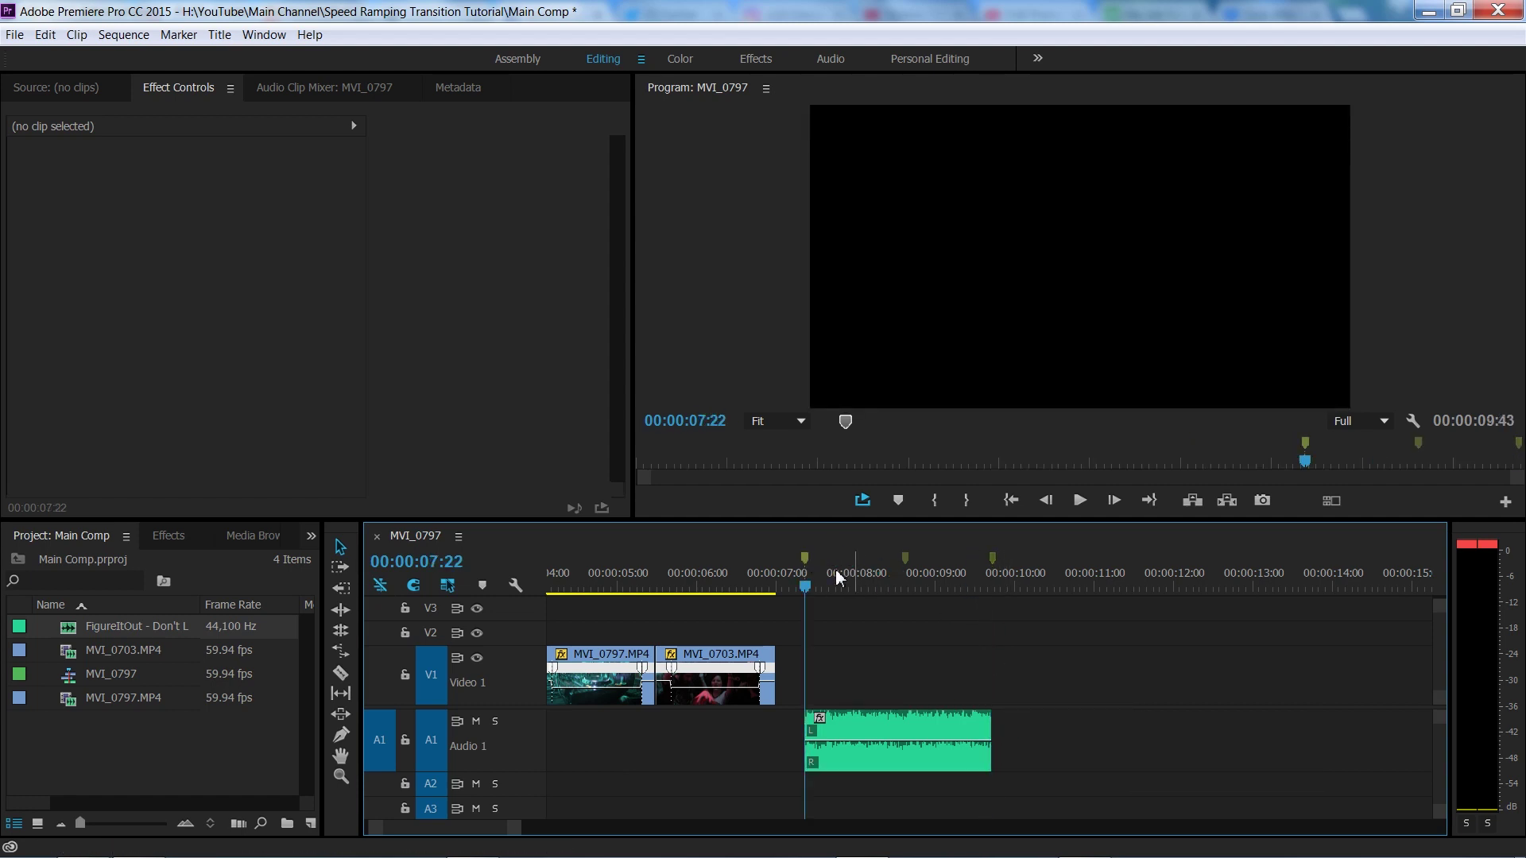
pyautogui.click(902, 560)
pyautogui.click(807, 562)
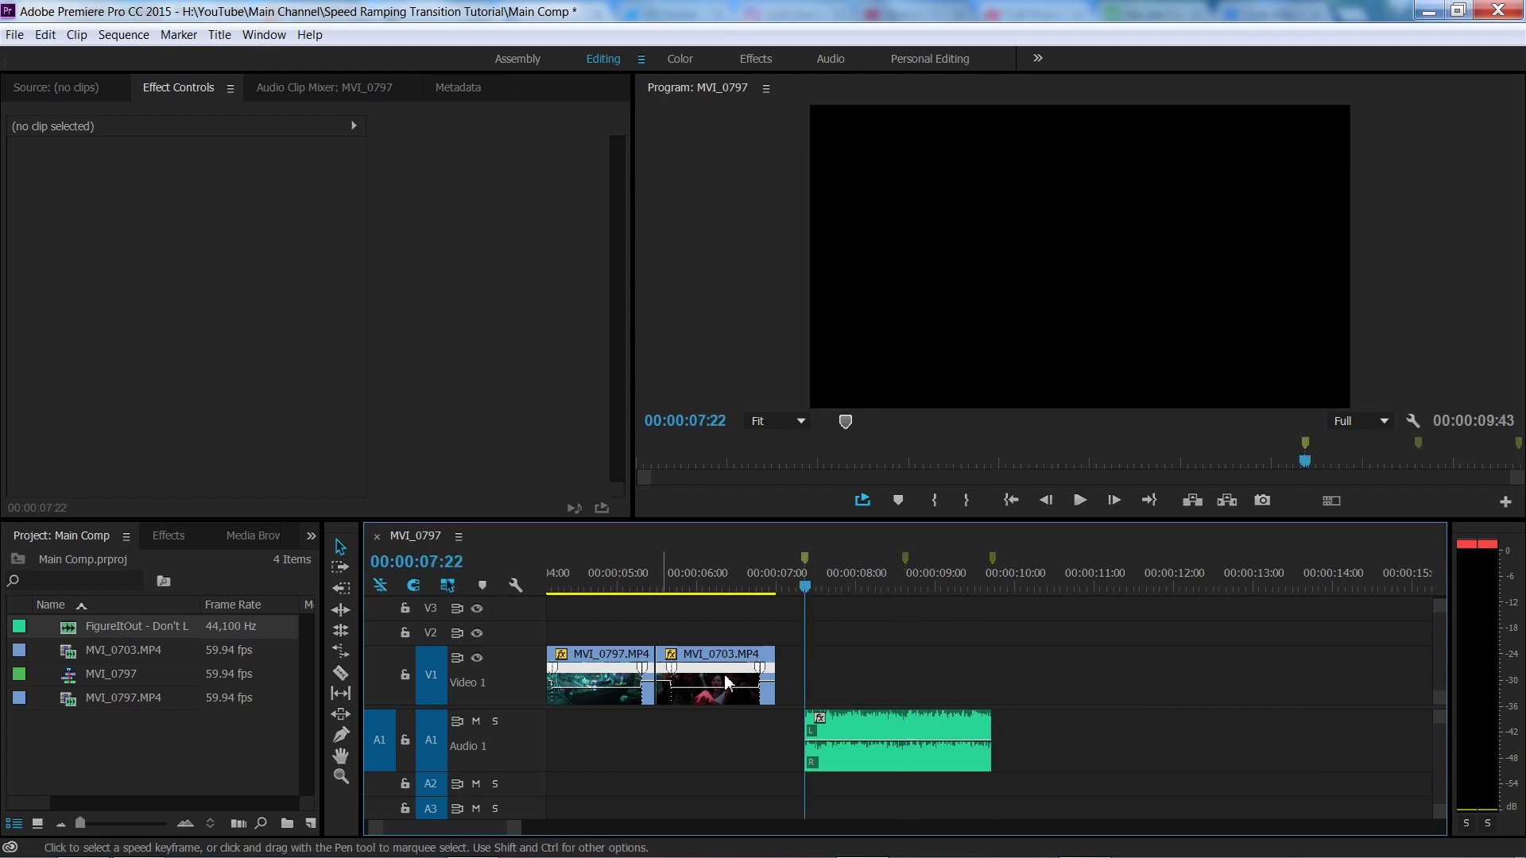
pyautogui.click(62, 698)
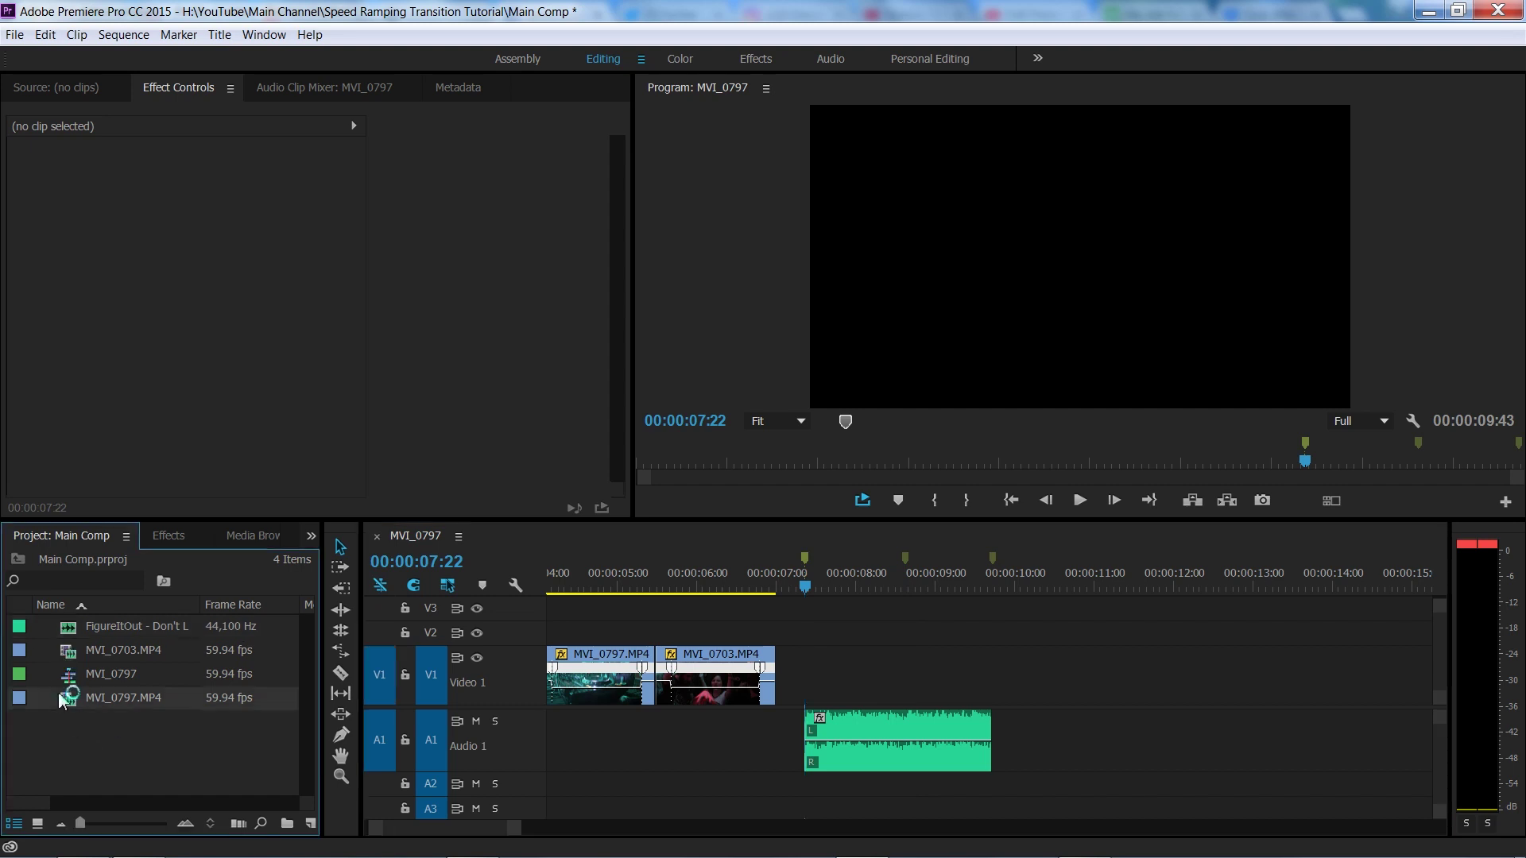
pyautogui.moveTo(70, 707)
pyautogui.mouseDown()
pyautogui.moveTo(1017, 636)
pyautogui.moveTo(1016, 674)
pyautogui.moveTo(510, 654)
pyautogui.moveTo(30, 710)
pyautogui.moveTo(66, 700)
pyautogui.mouseUp()
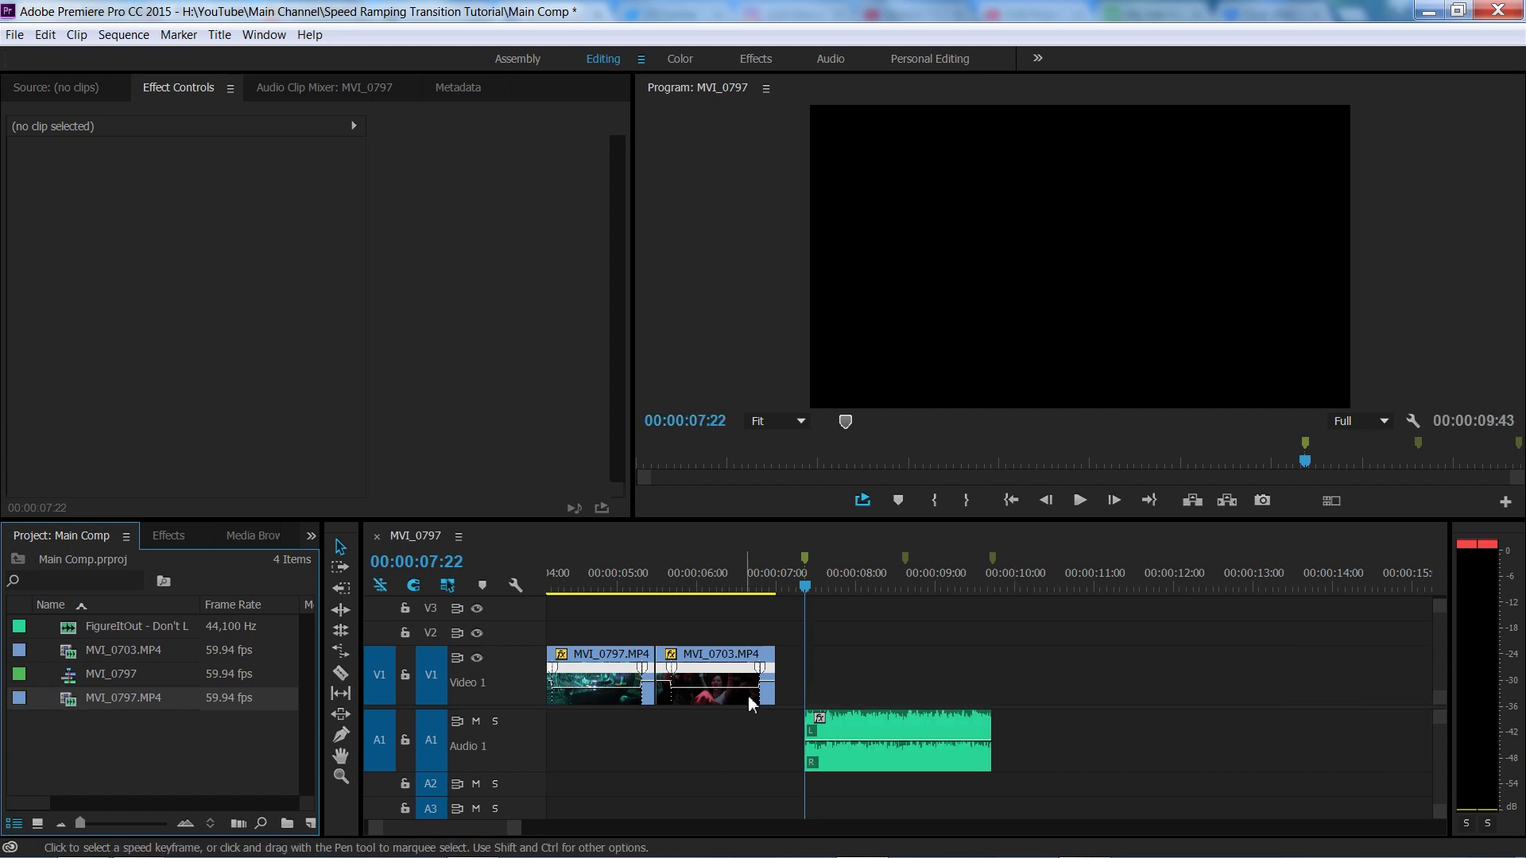
# - Remove the Time Remapping speed keyframes from MVI_0797 and MVI_0703, resetting both to 100%
pyautogui.click(600, 685)
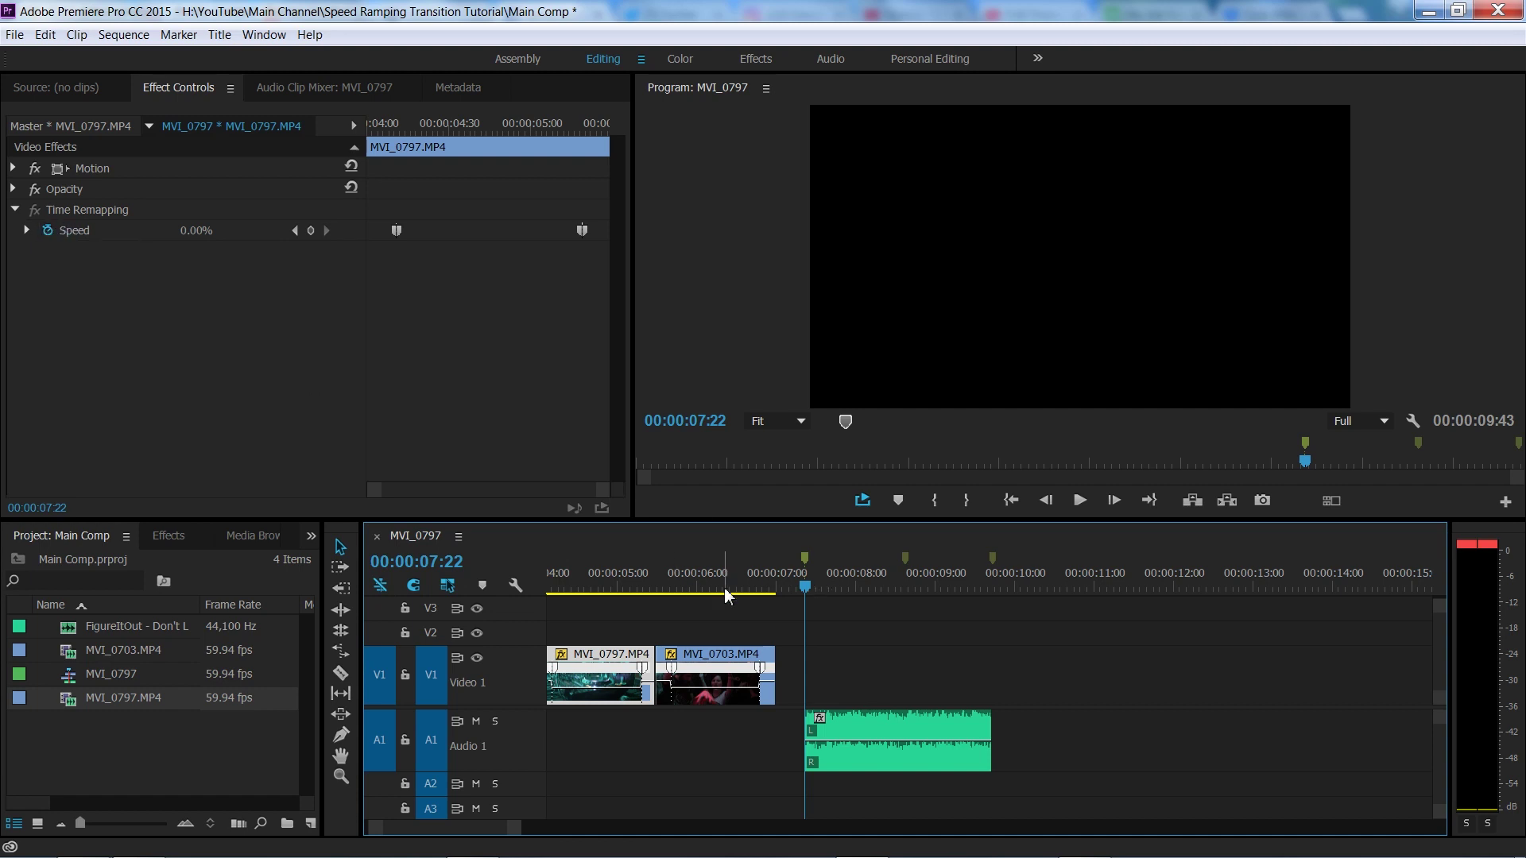
pyautogui.click(727, 592)
pyautogui.click(44, 230)
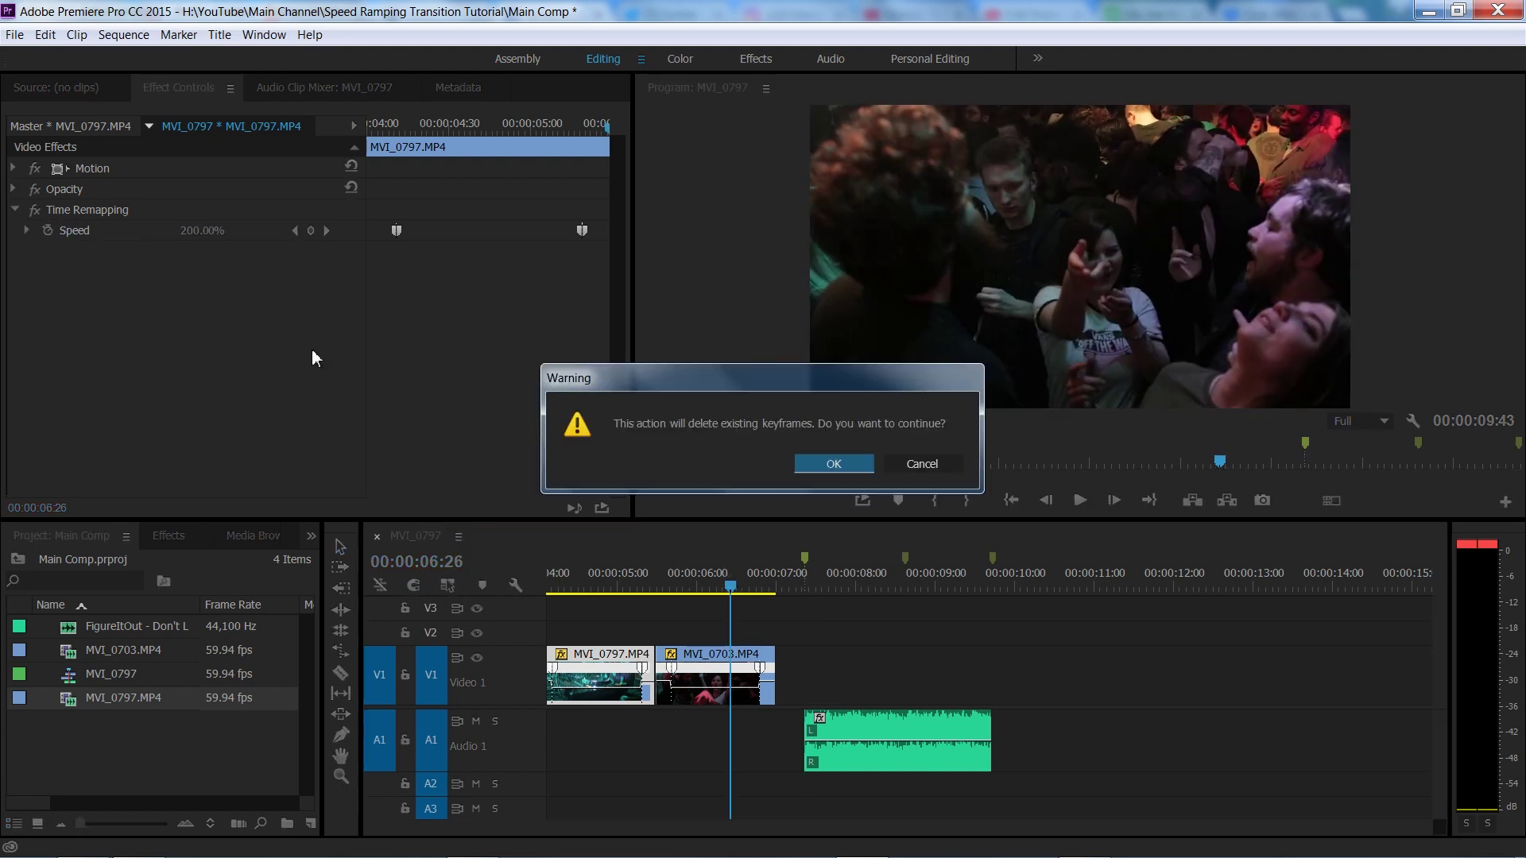
pyautogui.click(812, 468)
pyautogui.click(585, 576)
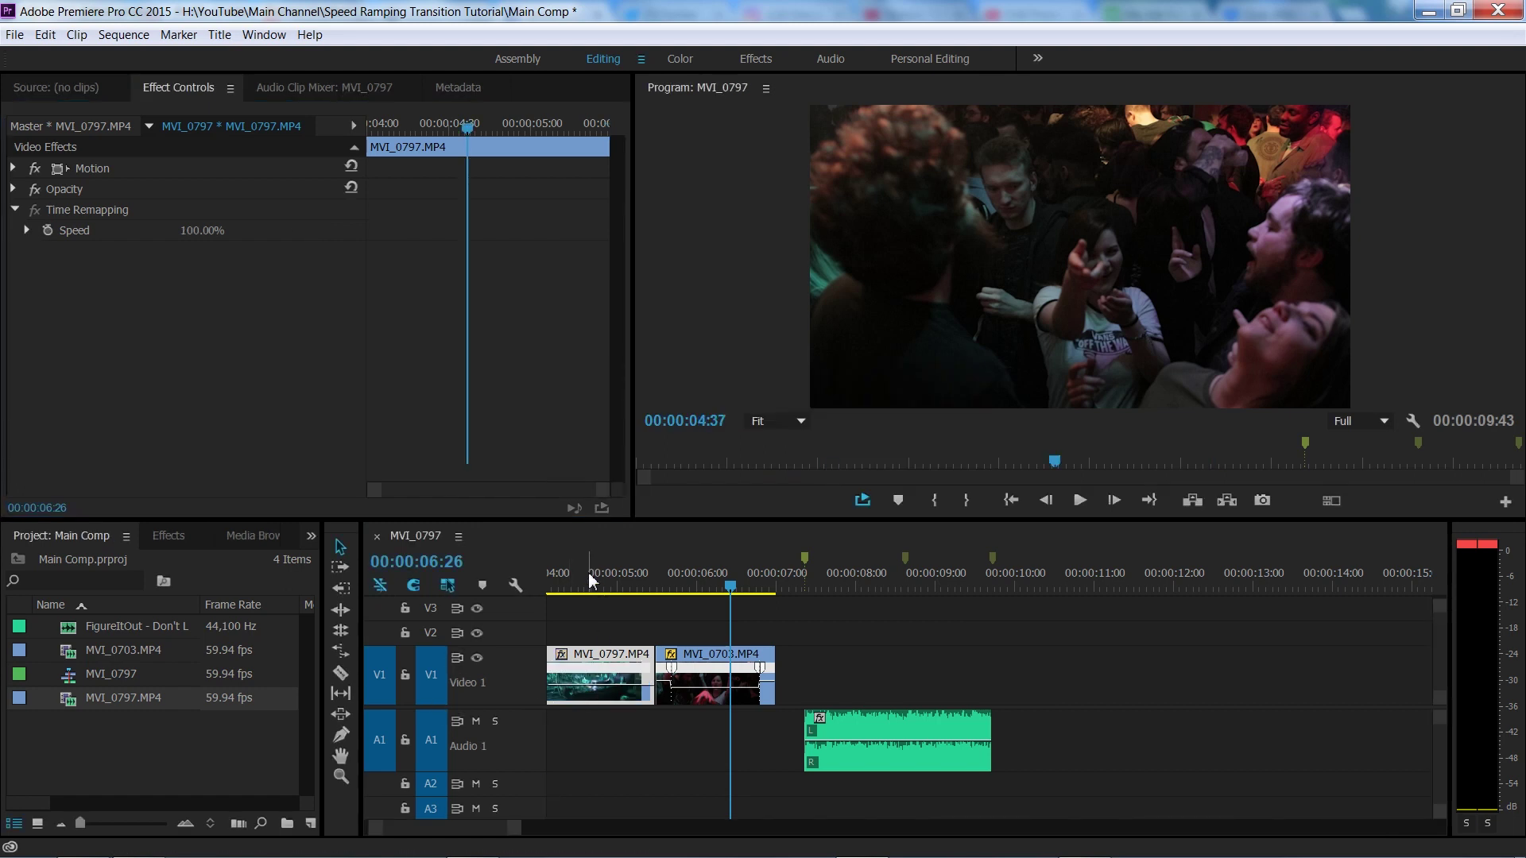
pyautogui.click(715, 684)
pyautogui.click(50, 231)
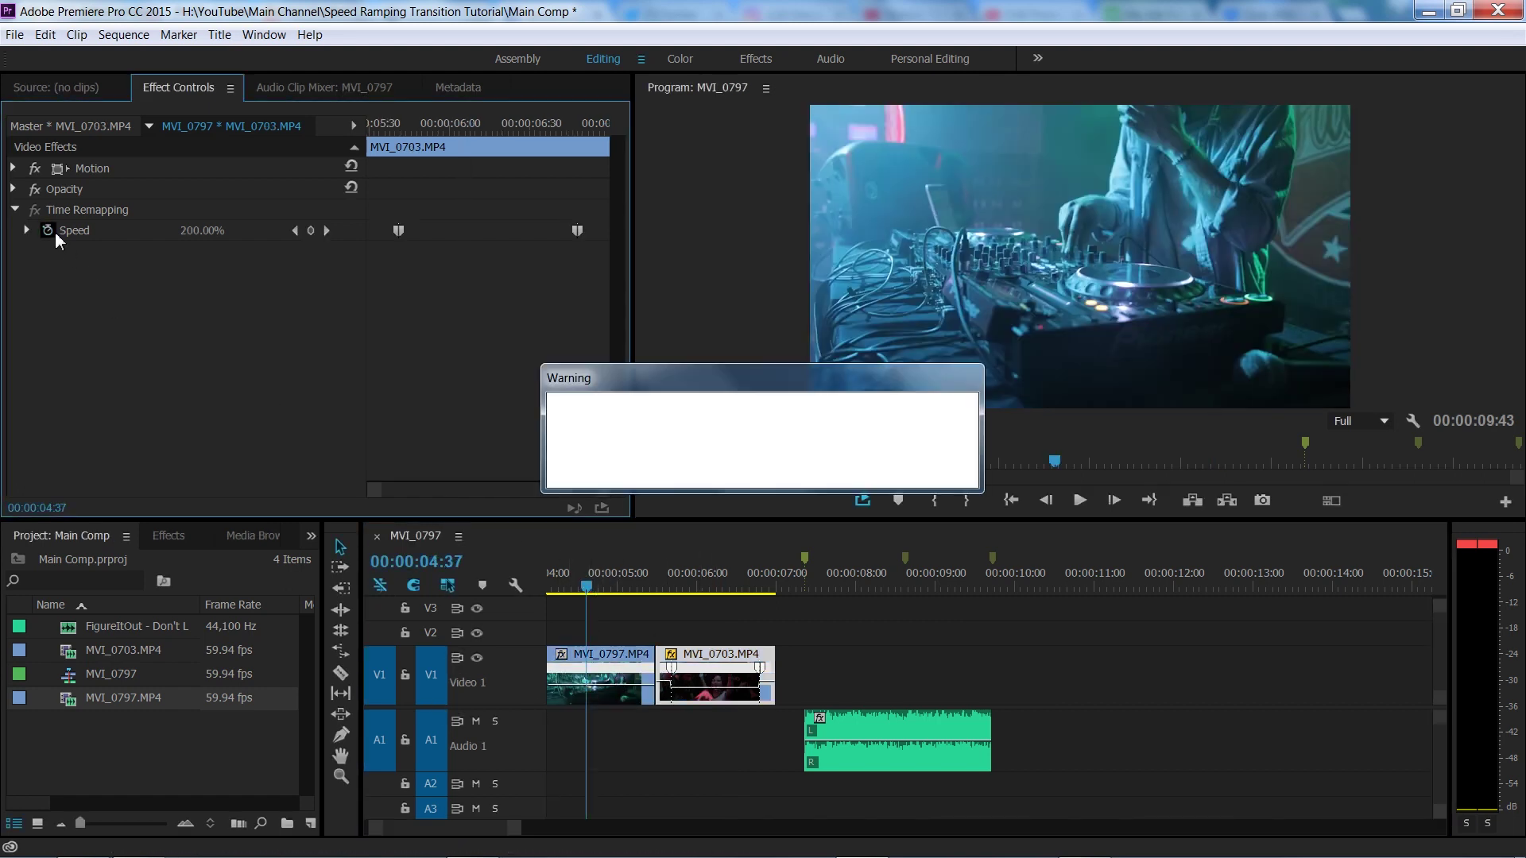
pyautogui.click(816, 462)
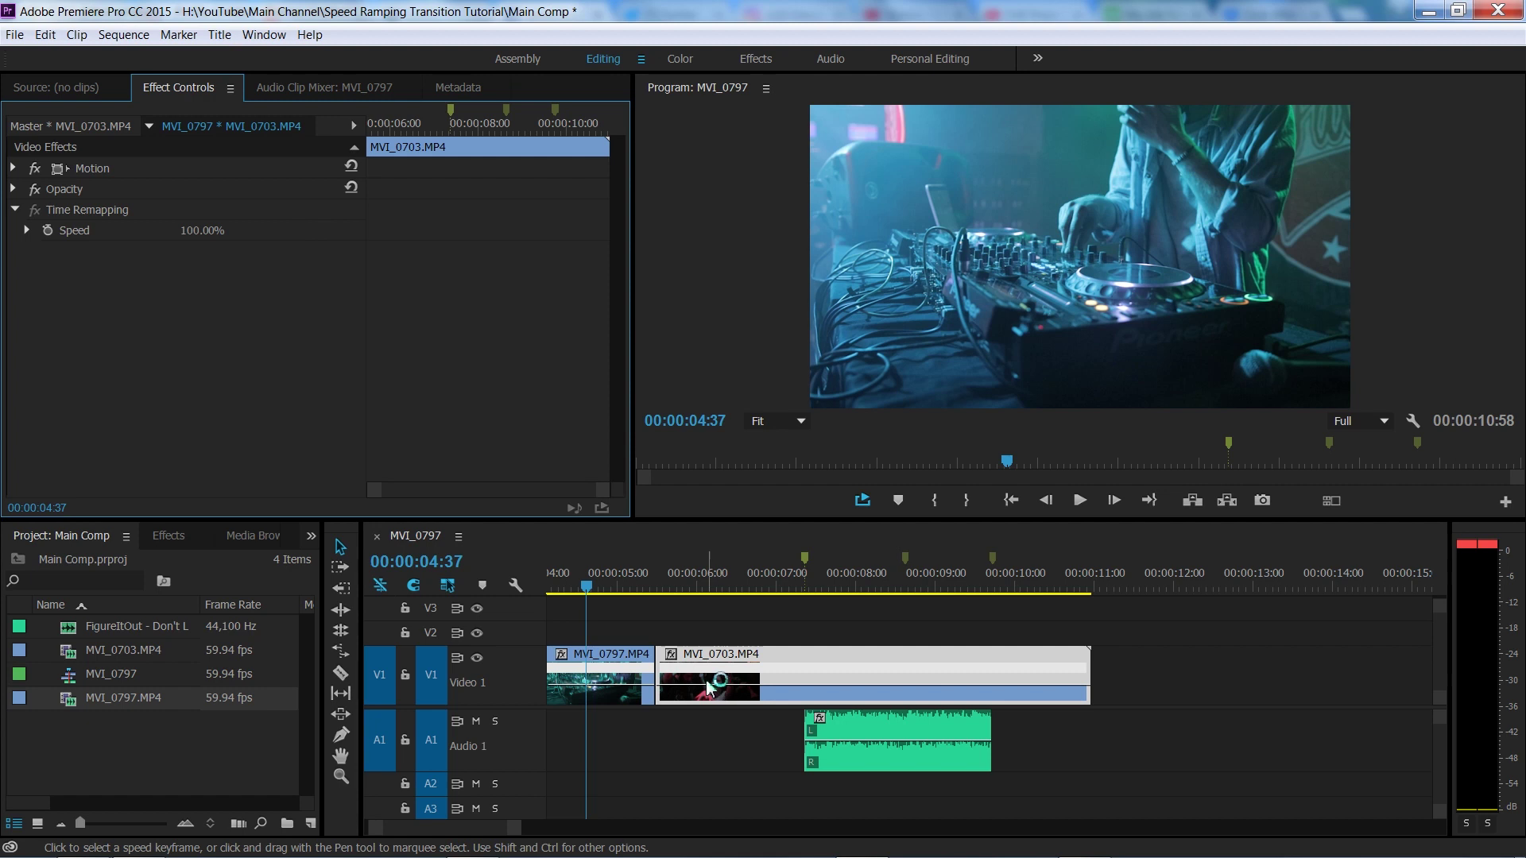
# - Arrange MVI_0797 from 07:22 to the 08:37 marker and trim MVI_0703 to end at 09:43
pyautogui.moveTo(705, 685); pyautogui.dragTo(1220, 682)
pyautogui.moveTo(620, 681); pyautogui.dragTo(905, 671)
pyautogui.click(906, 587)
pyautogui.moveTo(1216, 679); pyautogui.dragTo(948, 679)
pyautogui.click(991, 570)
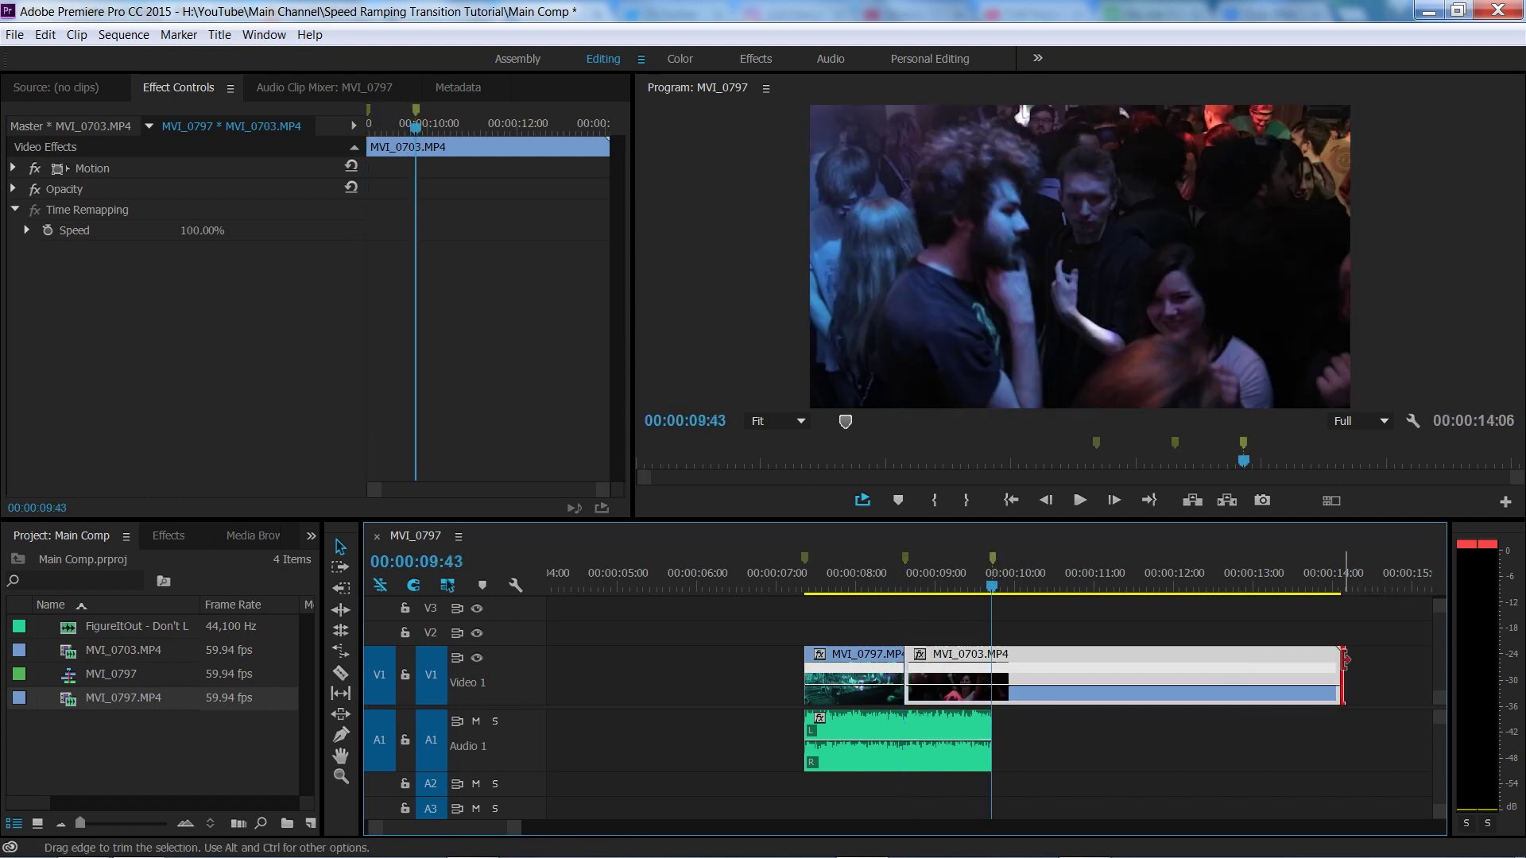
pyautogui.moveTo(1343, 660); pyautogui.dragTo(991, 663)
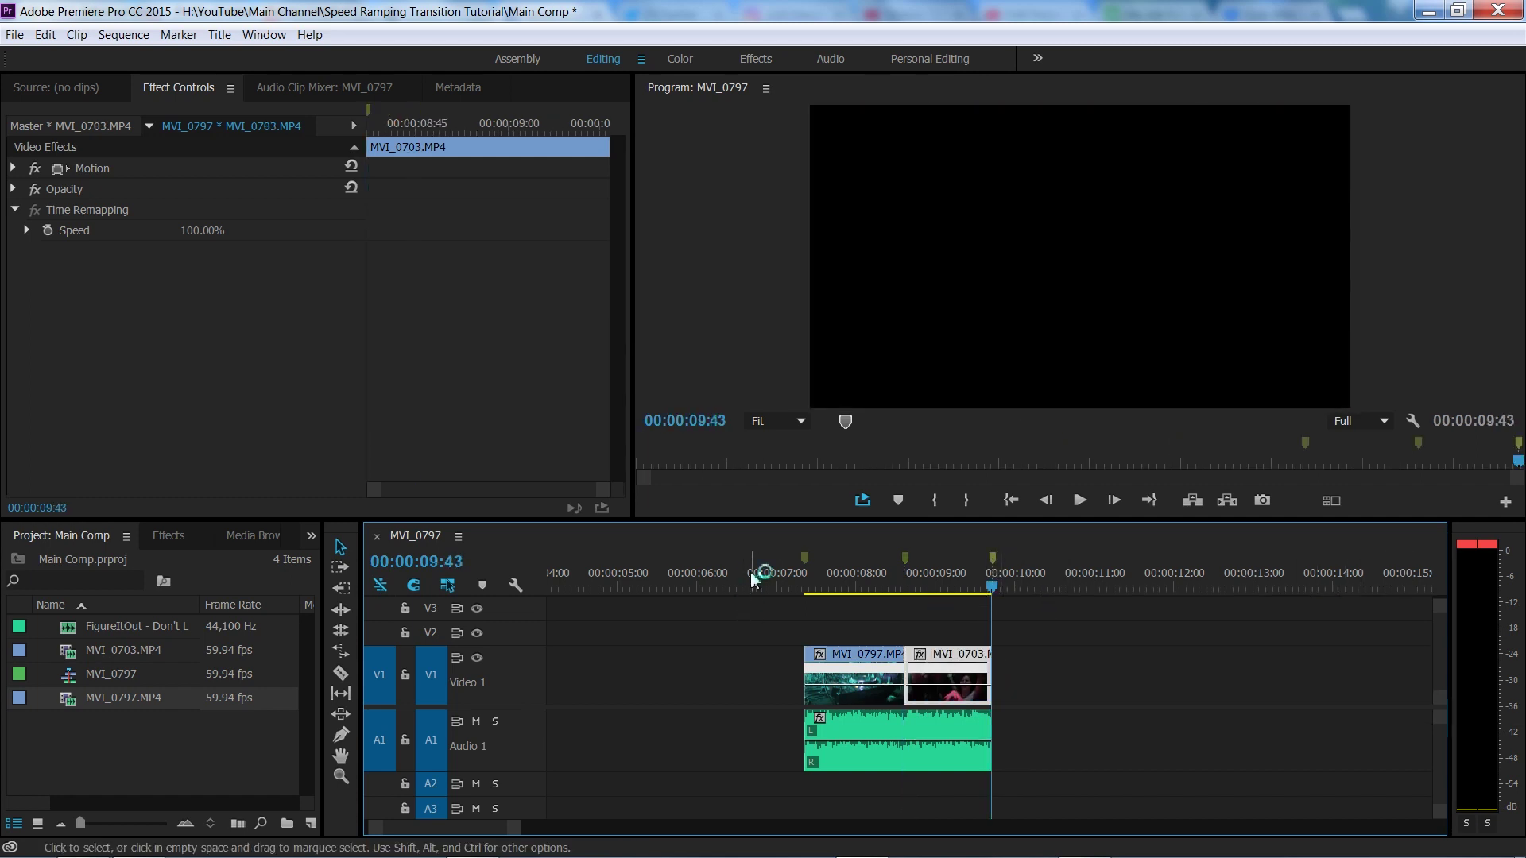
pyautogui.click(804, 556)
# - Drag MVI_0797's speed rubber band up to 200%
pyautogui.press('=')
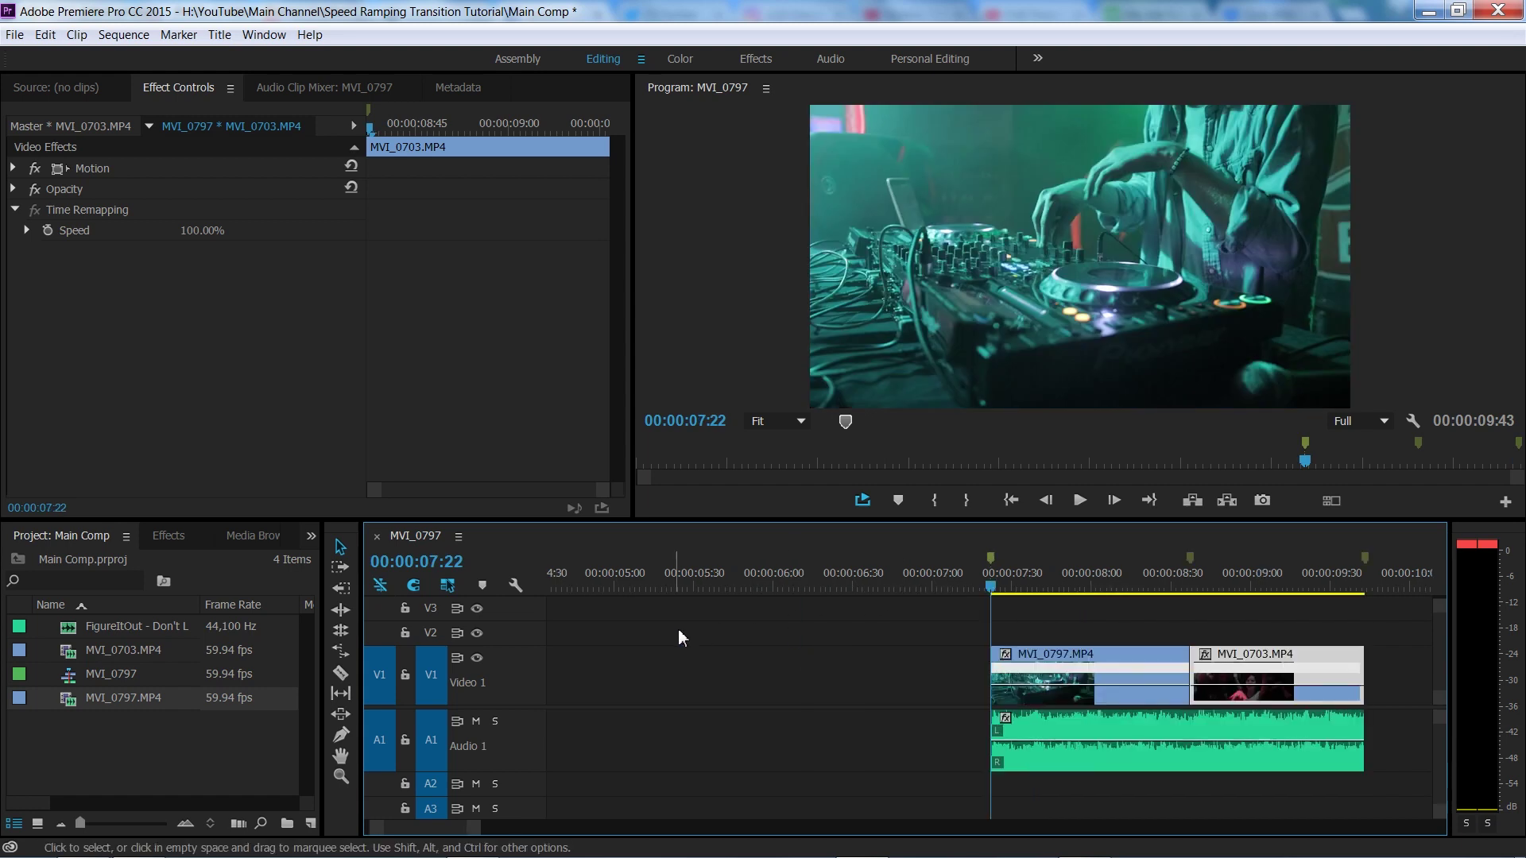
pyautogui.scroll(-5, 443, 834)
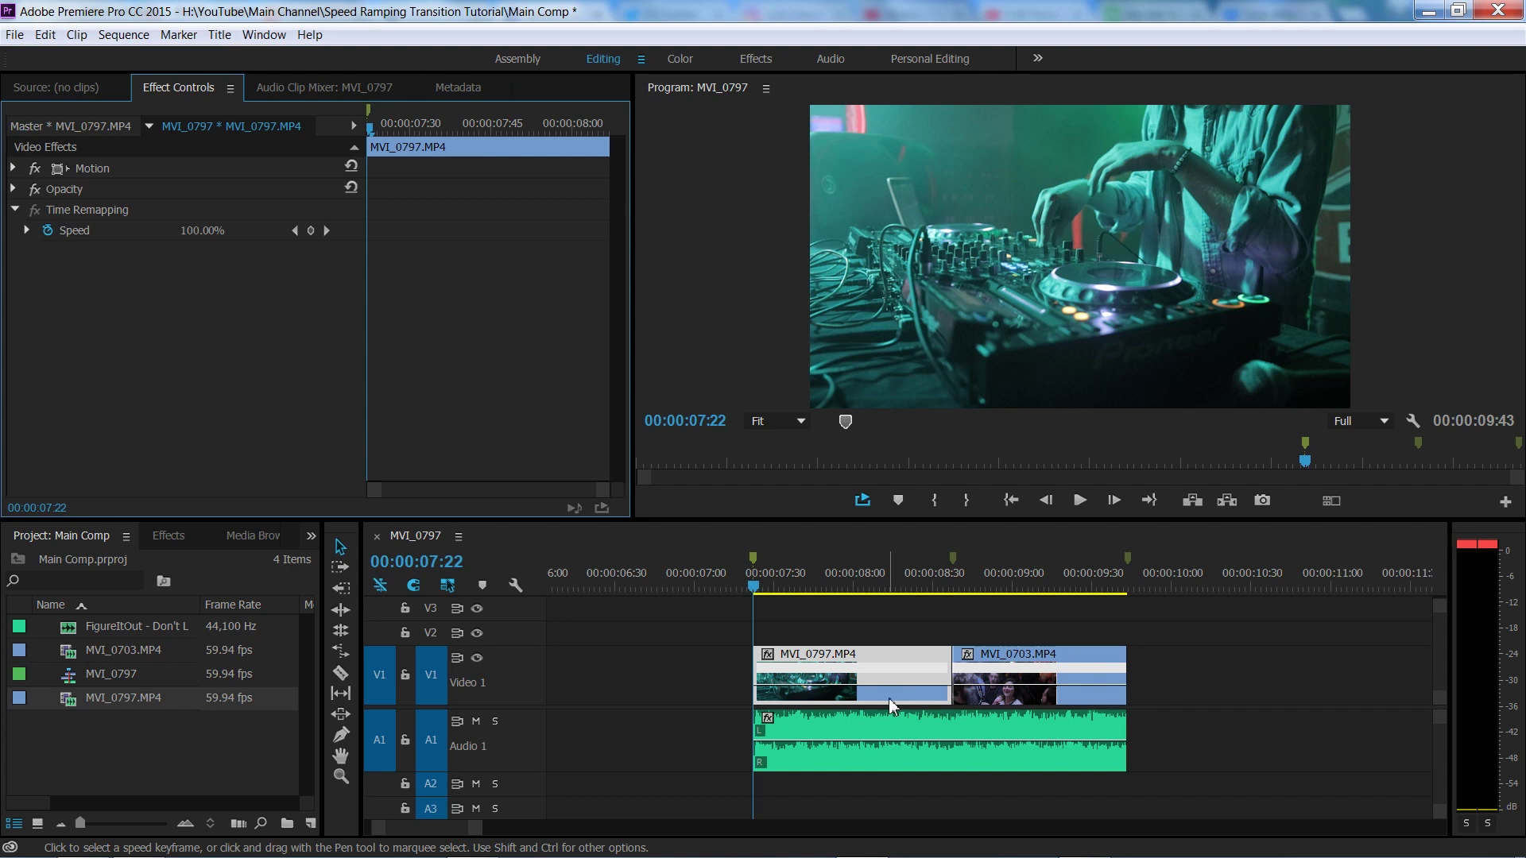
pyautogui.moveTo(849, 688); pyautogui.dragTo(870, 677)
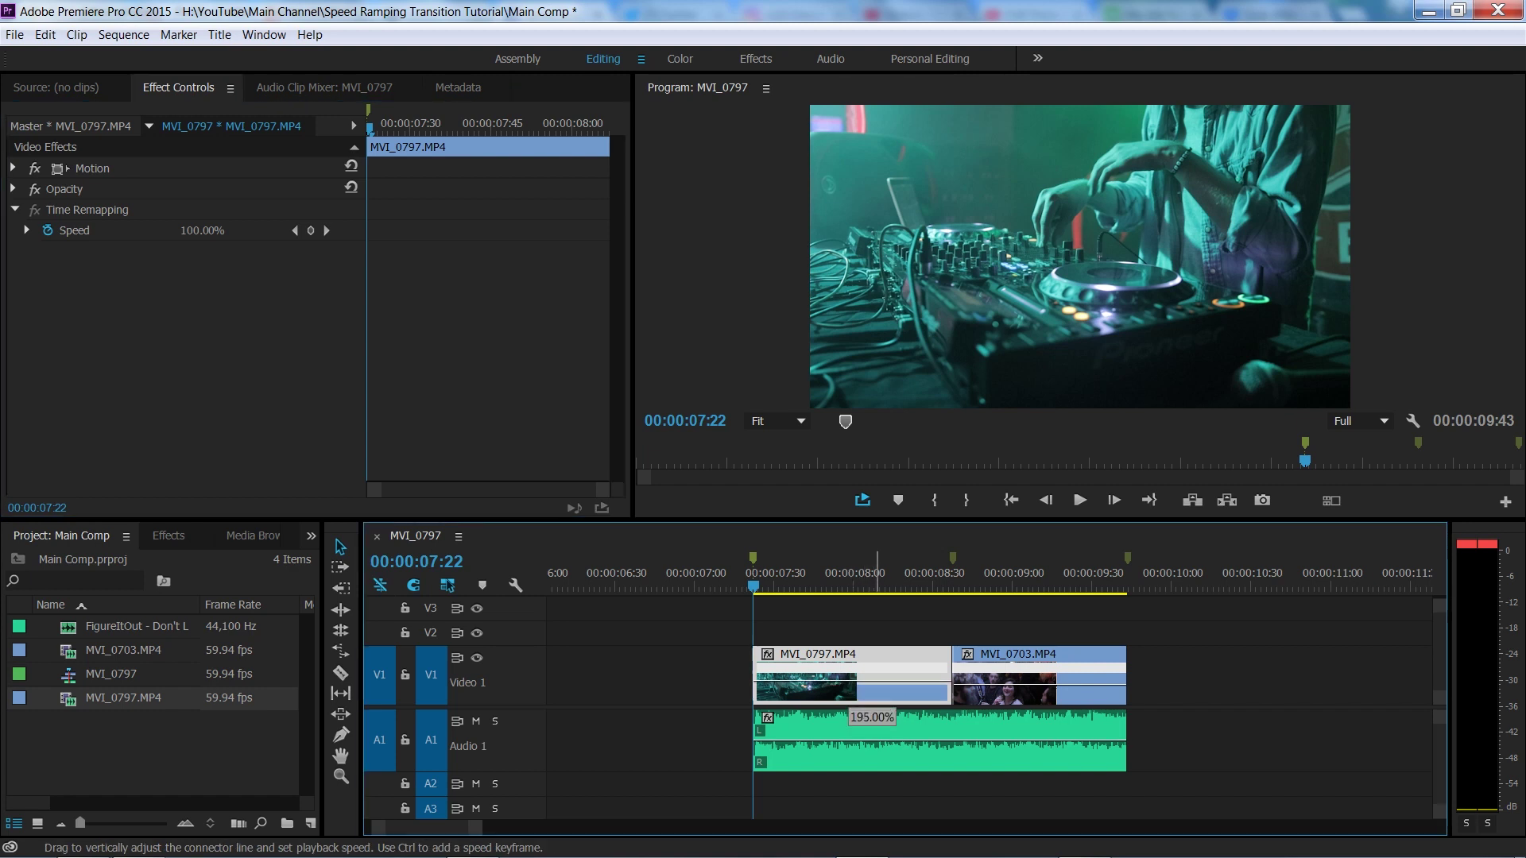
pyautogui.moveTo(870, 677); pyautogui.dragTo(870, 675)
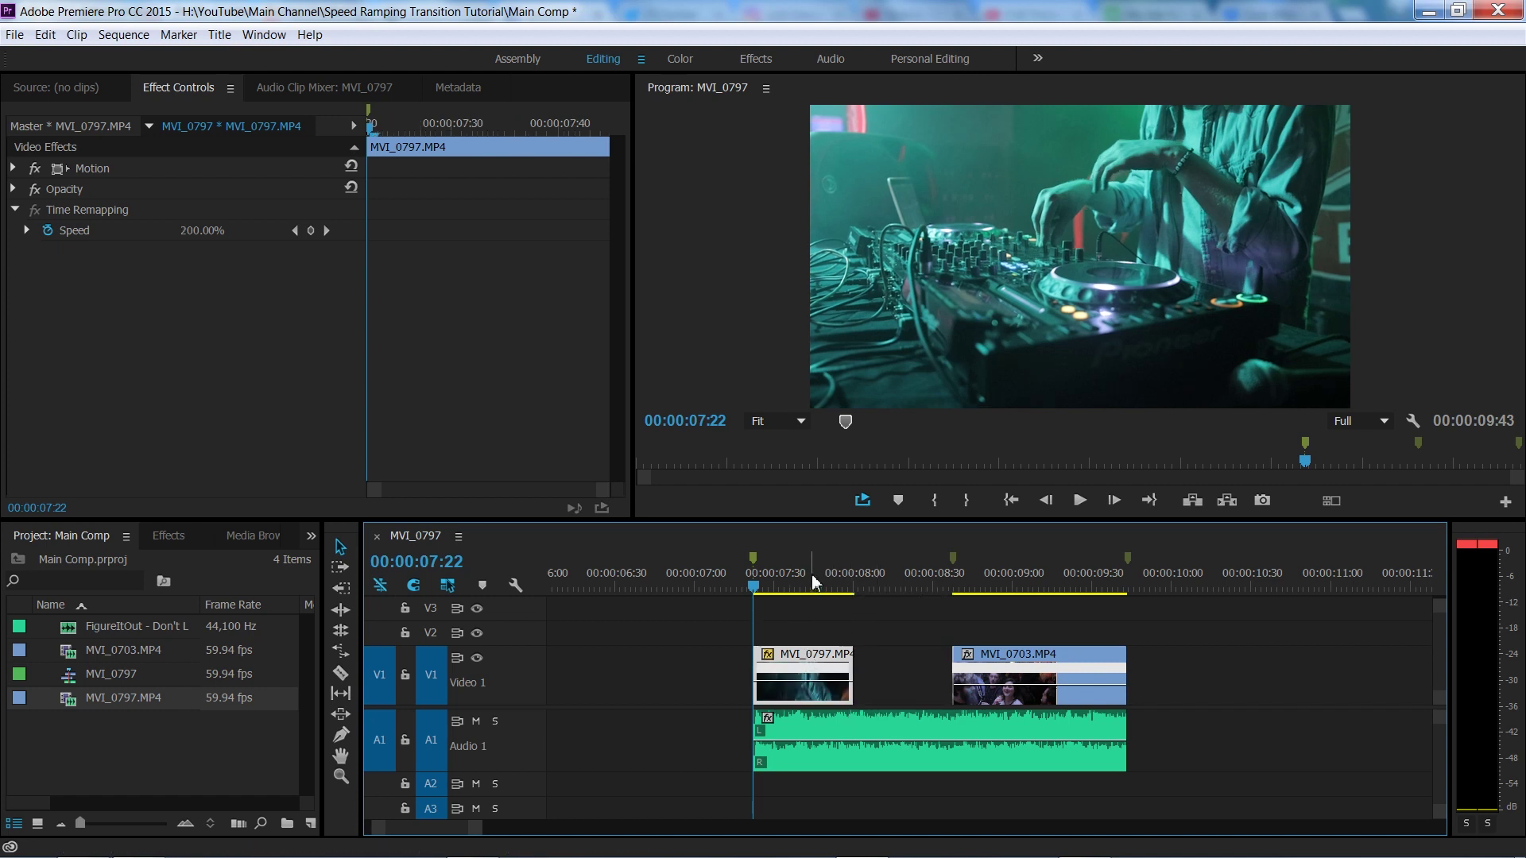
pyautogui.press('Right')
pyautogui.press('Right')
pyautogui.press('Right')
pyautogui.press('Right')
pyautogui.press('Right')
pyautogui.press('Right')
pyautogui.press('Right')
pyautogui.press('Right')
pyautogui.press('Right')
pyautogui.press('Right')
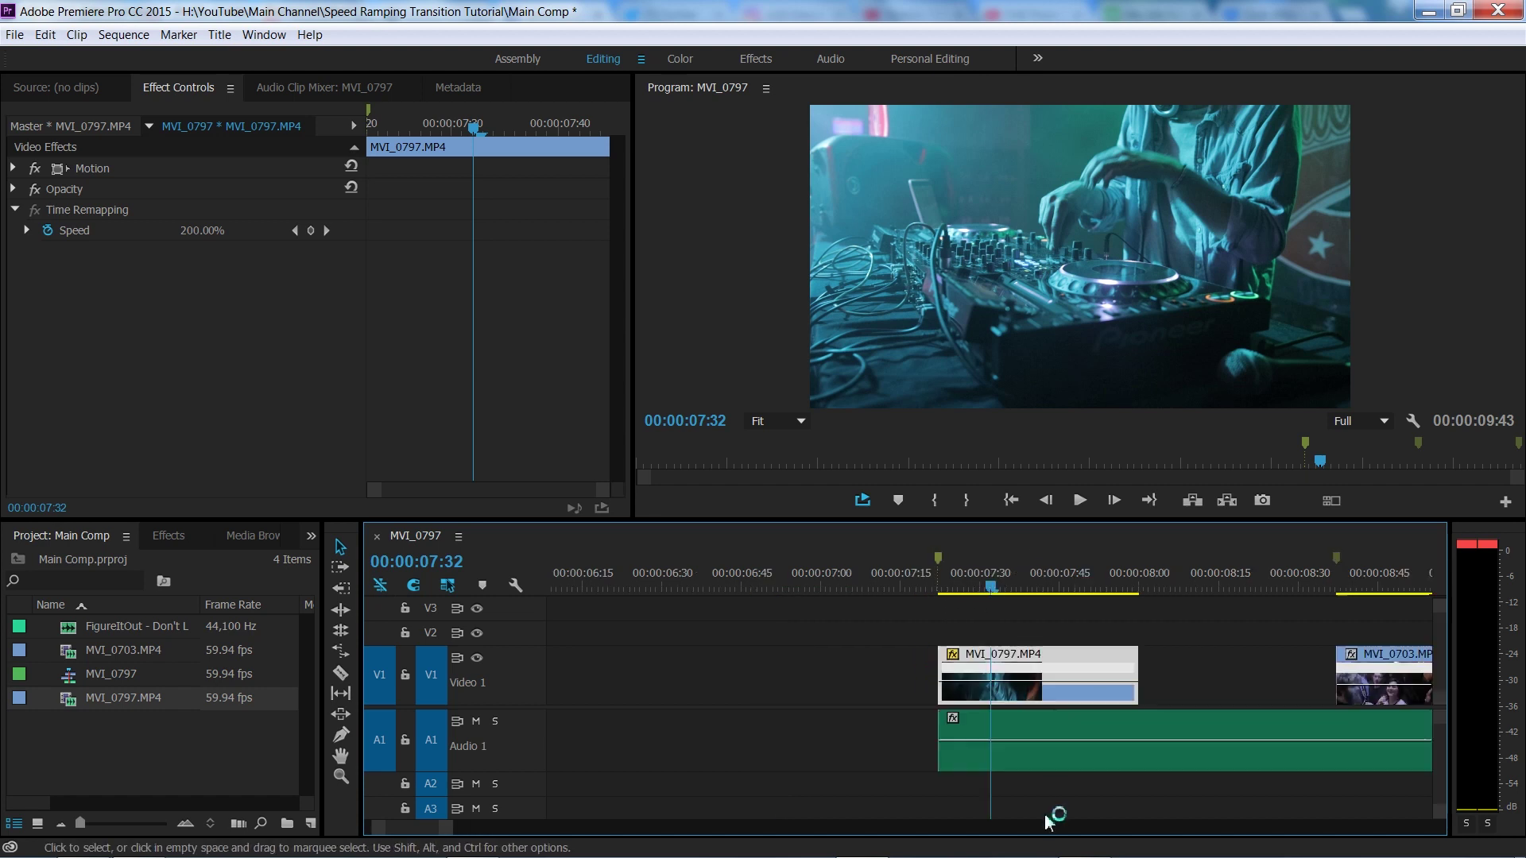
pyautogui.press('=')
pyautogui.press('=')
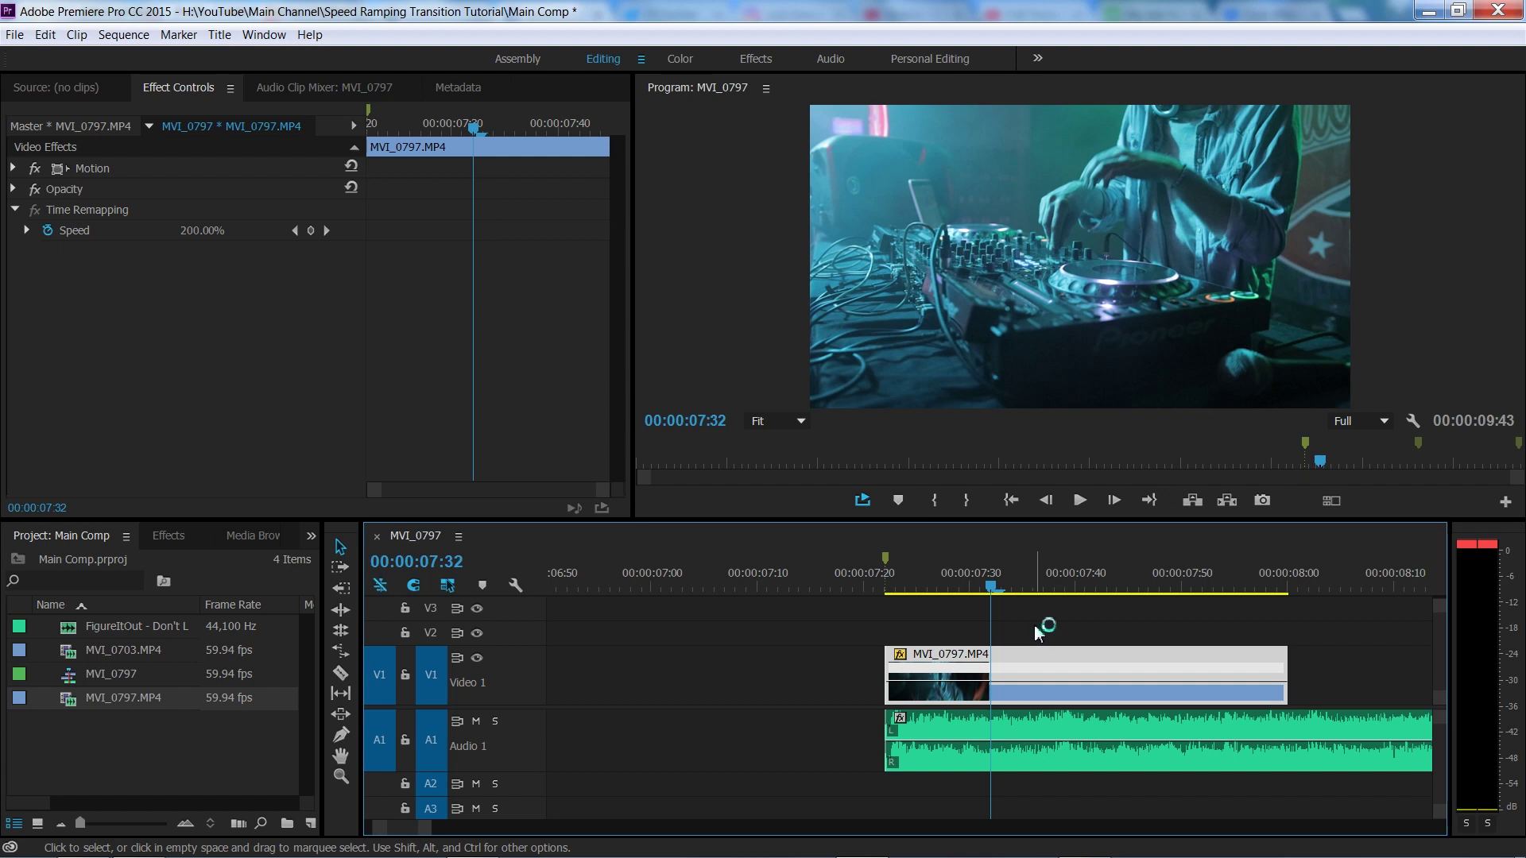
pyautogui.press('y')
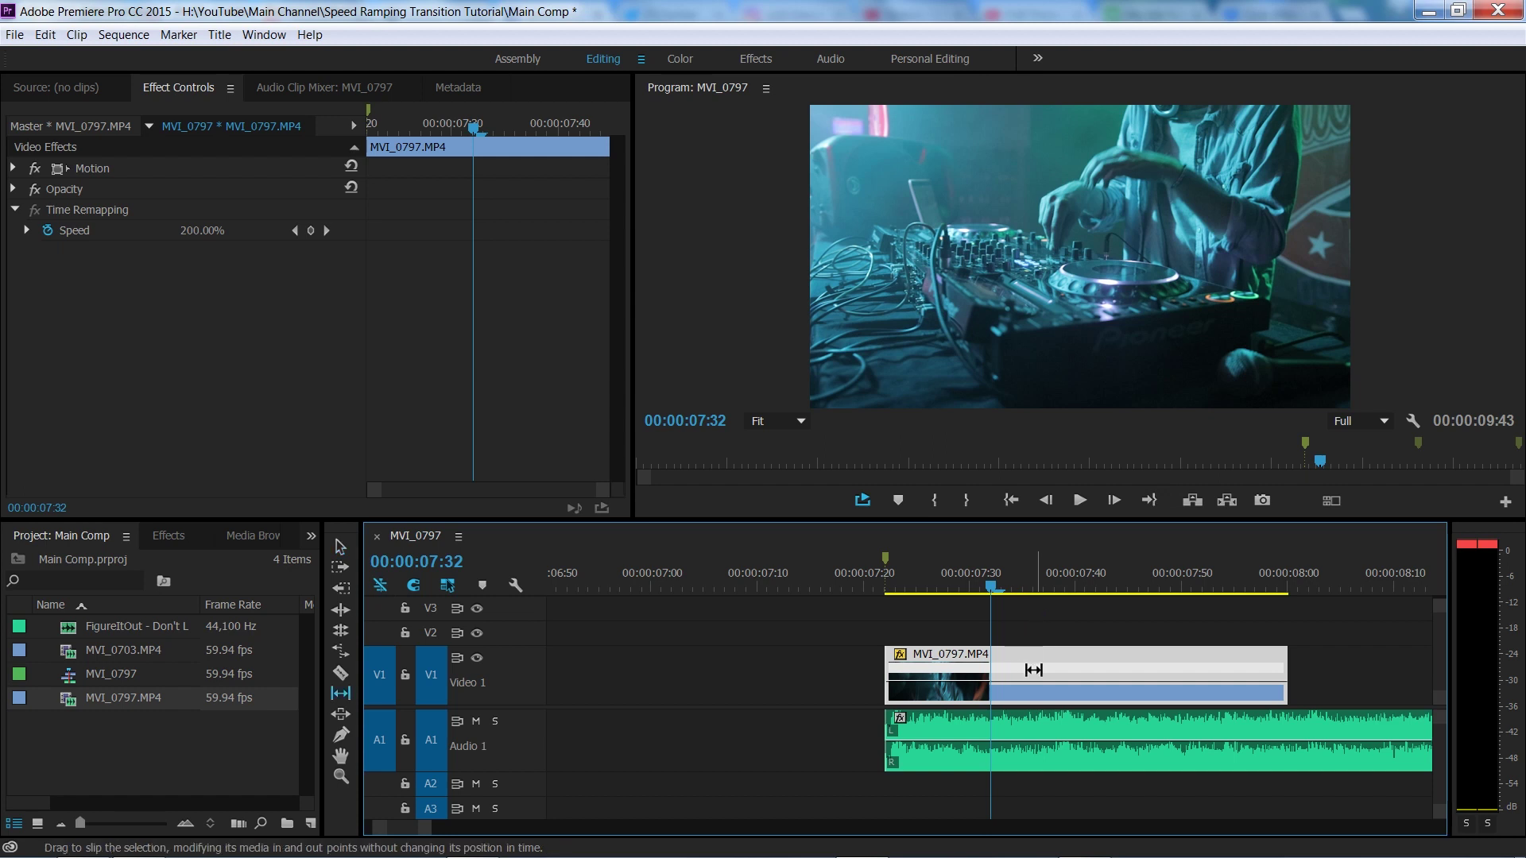
# - Slip MVI_0797's footage so a different stretch of the DJ shot plays
pyautogui.moveTo(1033, 670); pyautogui.dragTo(583, 718)
pyautogui.moveTo(938, 683); pyautogui.dragTo(831, 660)
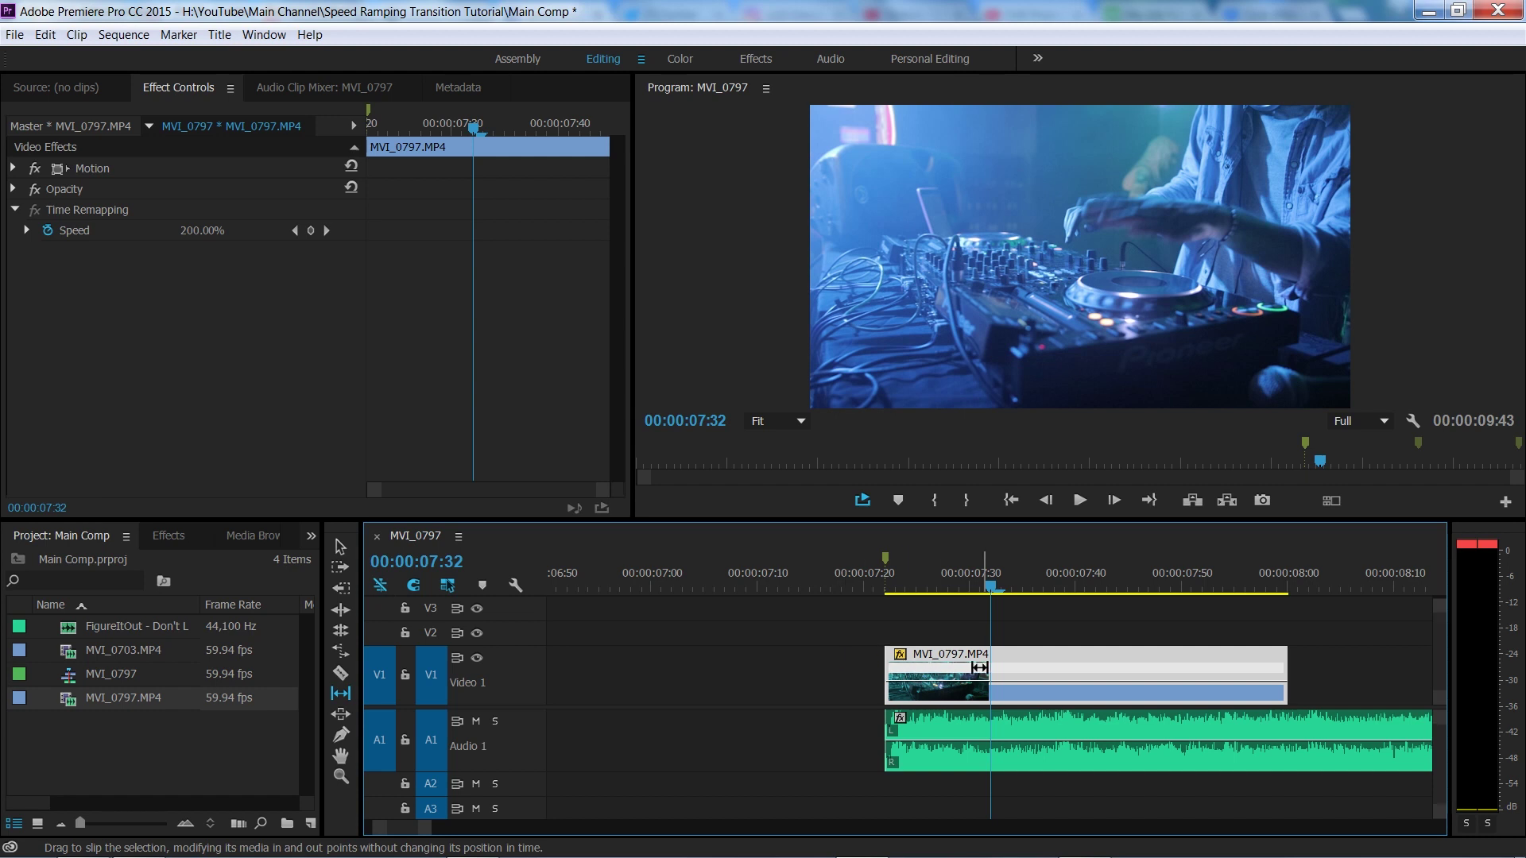
pyautogui.moveTo(979, 668); pyautogui.dragTo(1033, 663)
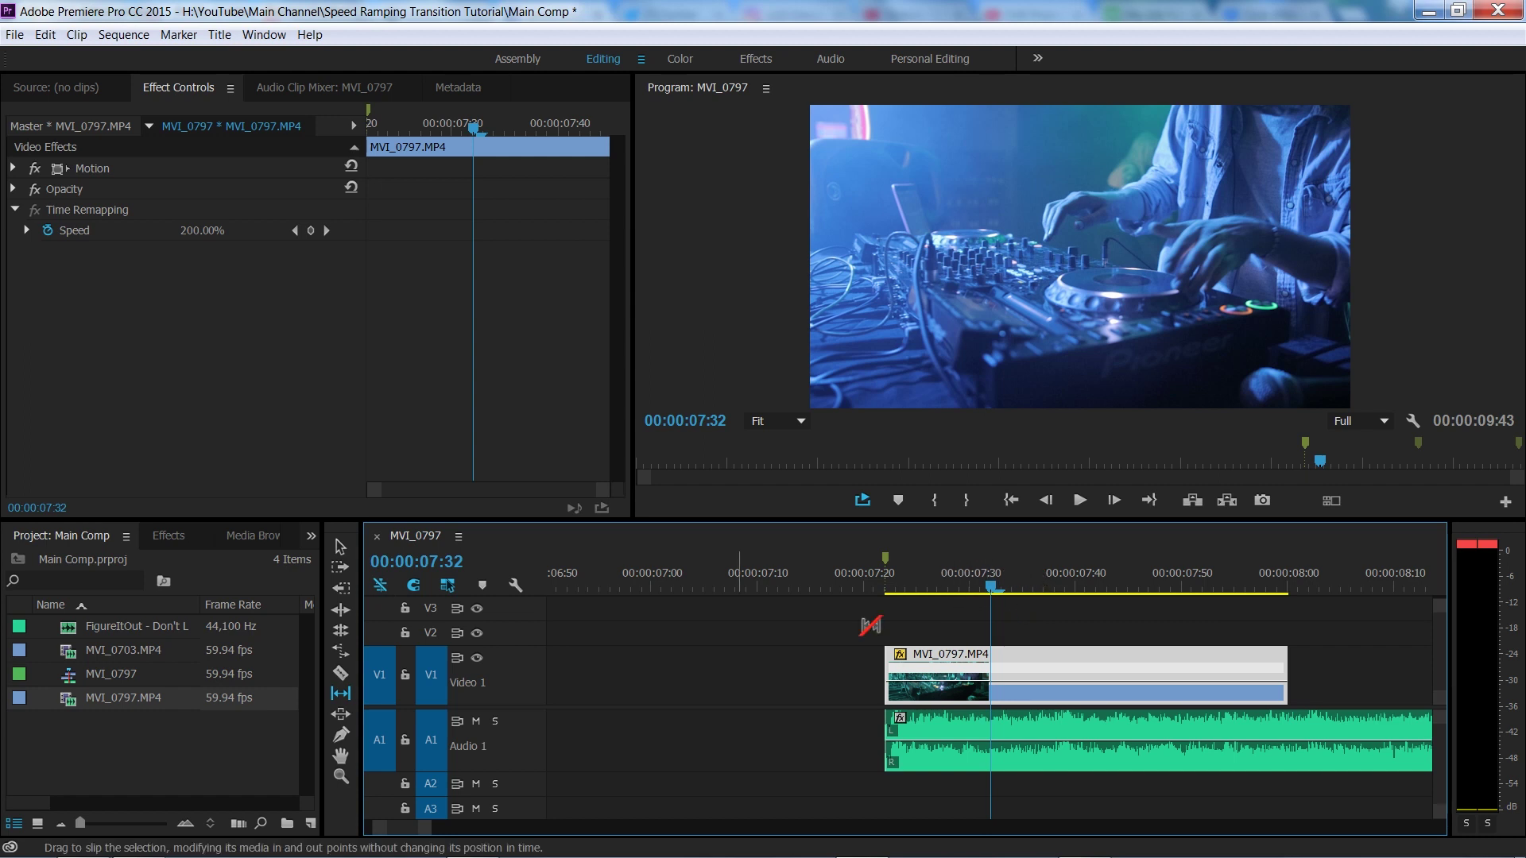
# - Add a speed keyframe at 7:32 and drop MVI_0797 to 40% after it, keeping the start fast
pyautogui.click(310, 231)
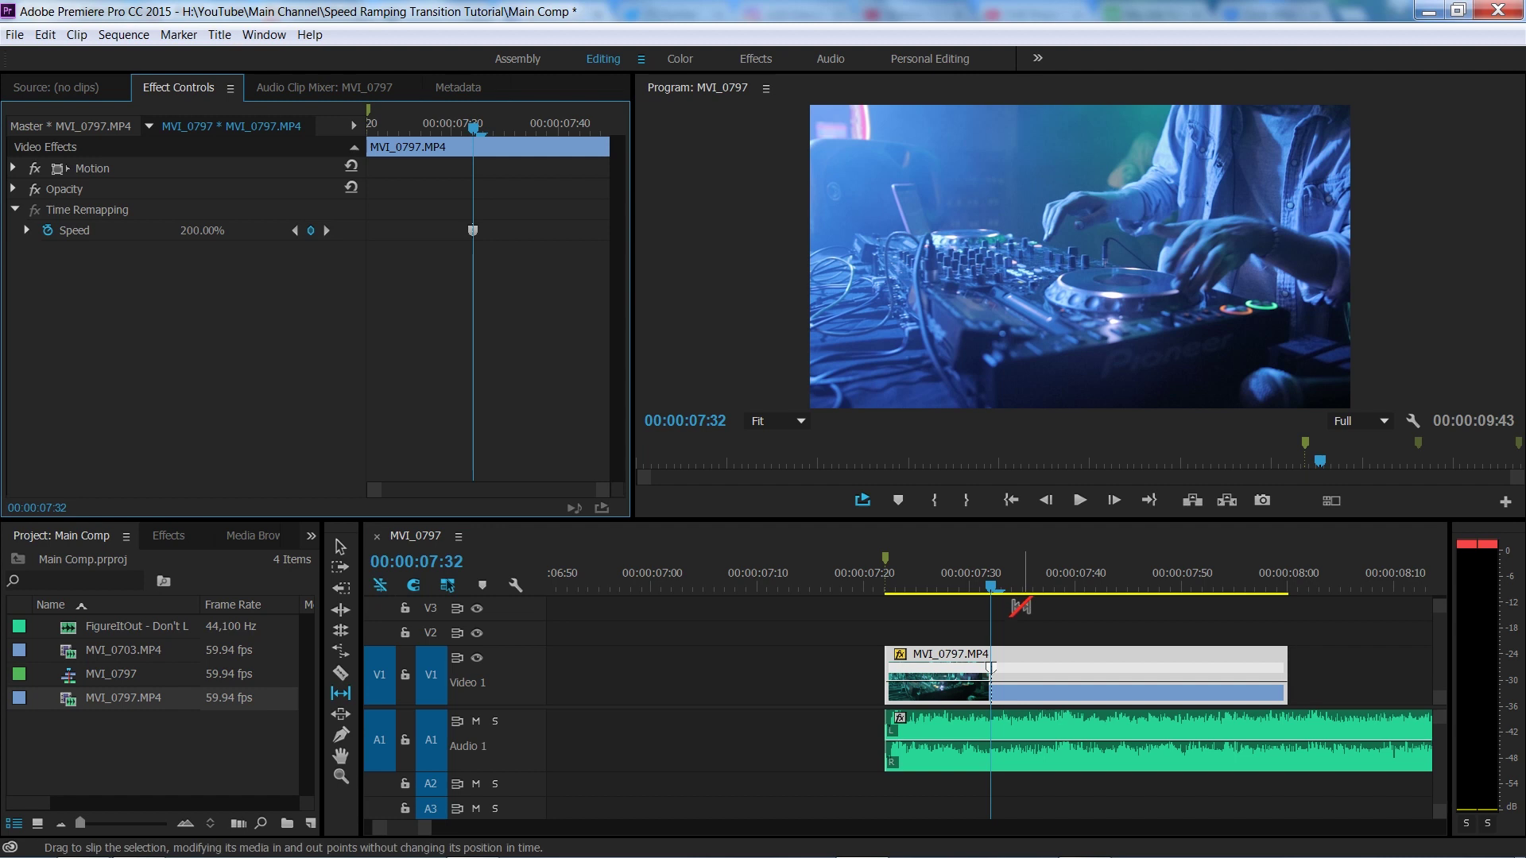
pyautogui.moveTo(1057, 682); pyautogui.dragTo(1065, 693)
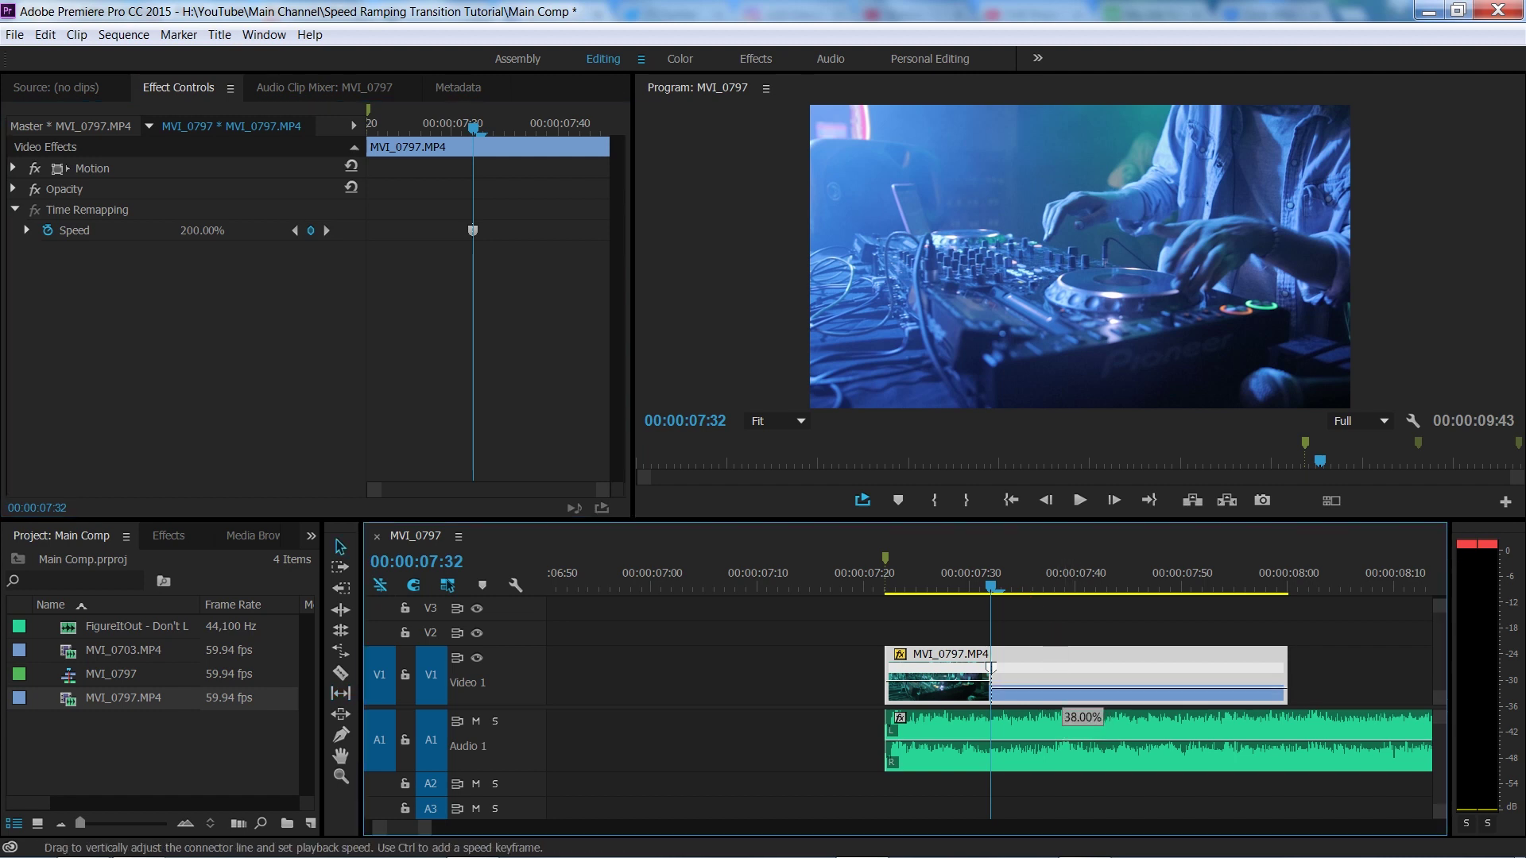
pyautogui.moveTo(1065, 693); pyautogui.dragTo(1065, 695)
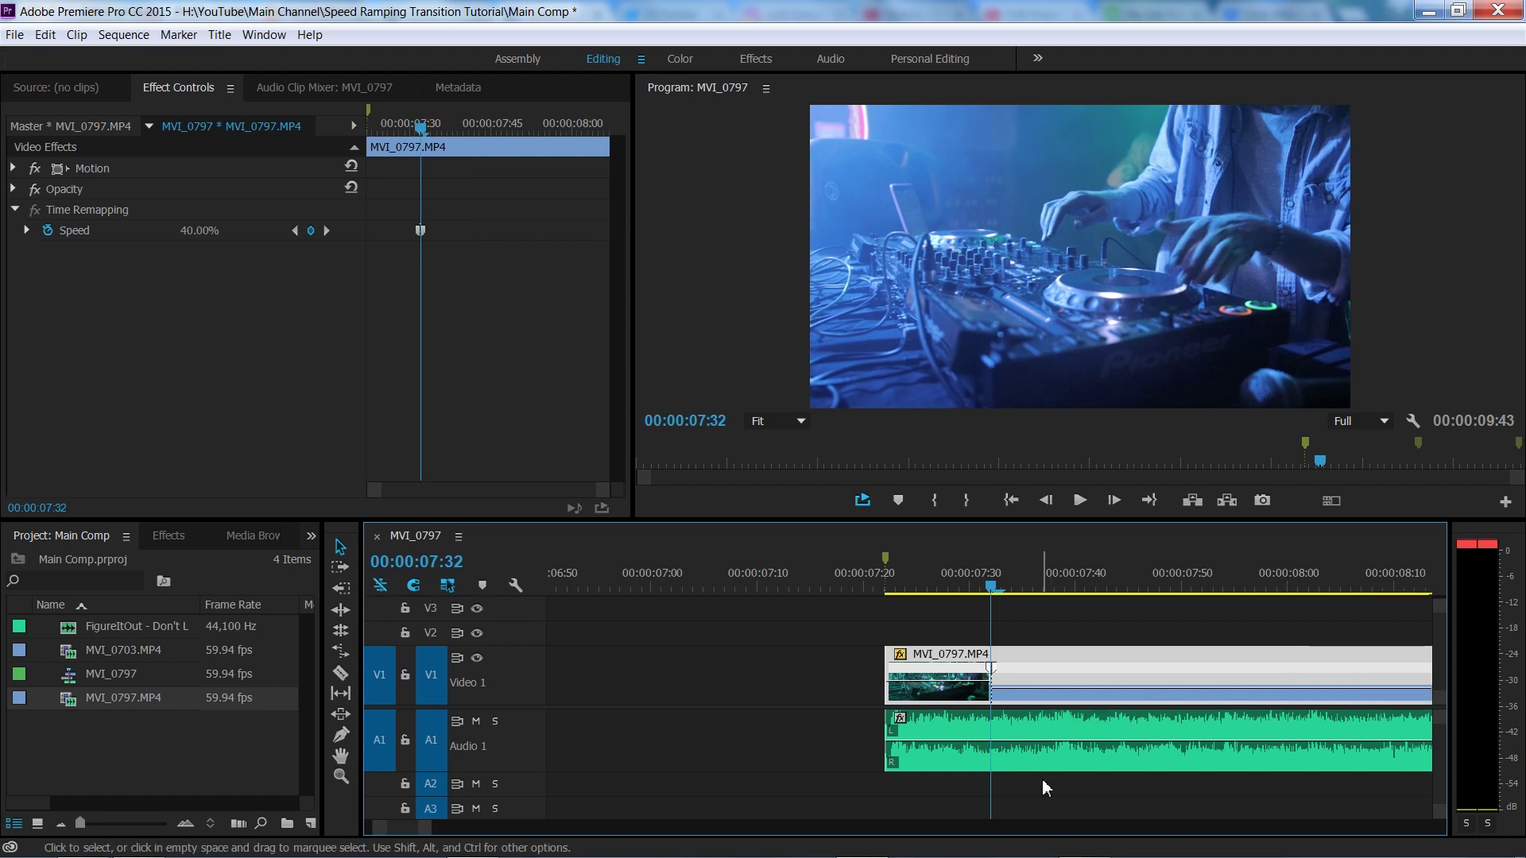
pyautogui.press('Up')
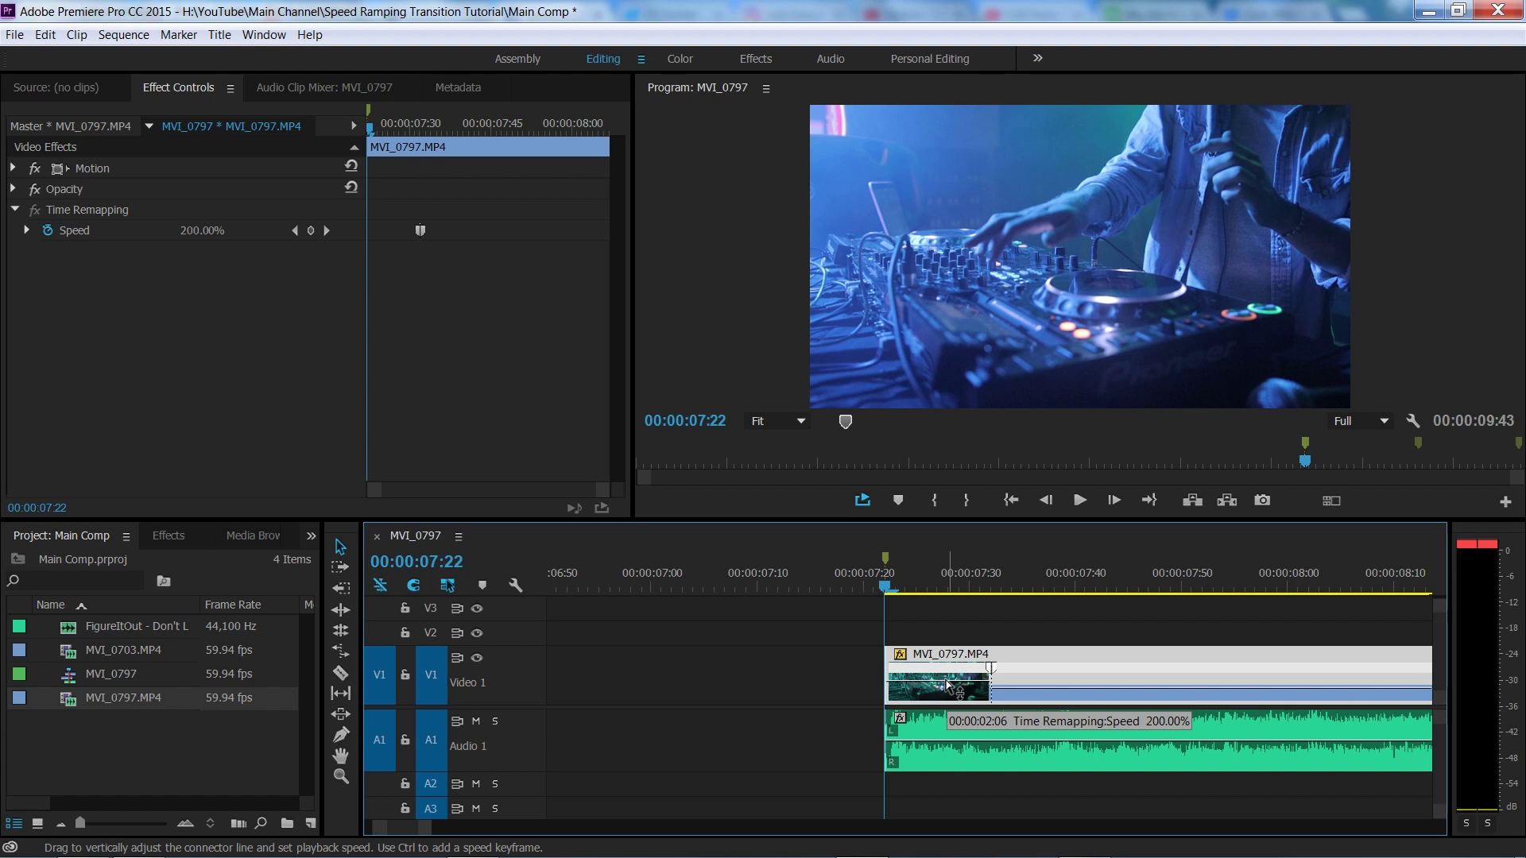
pyautogui.moveTo(947, 684); pyautogui.dragTo(947, 677)
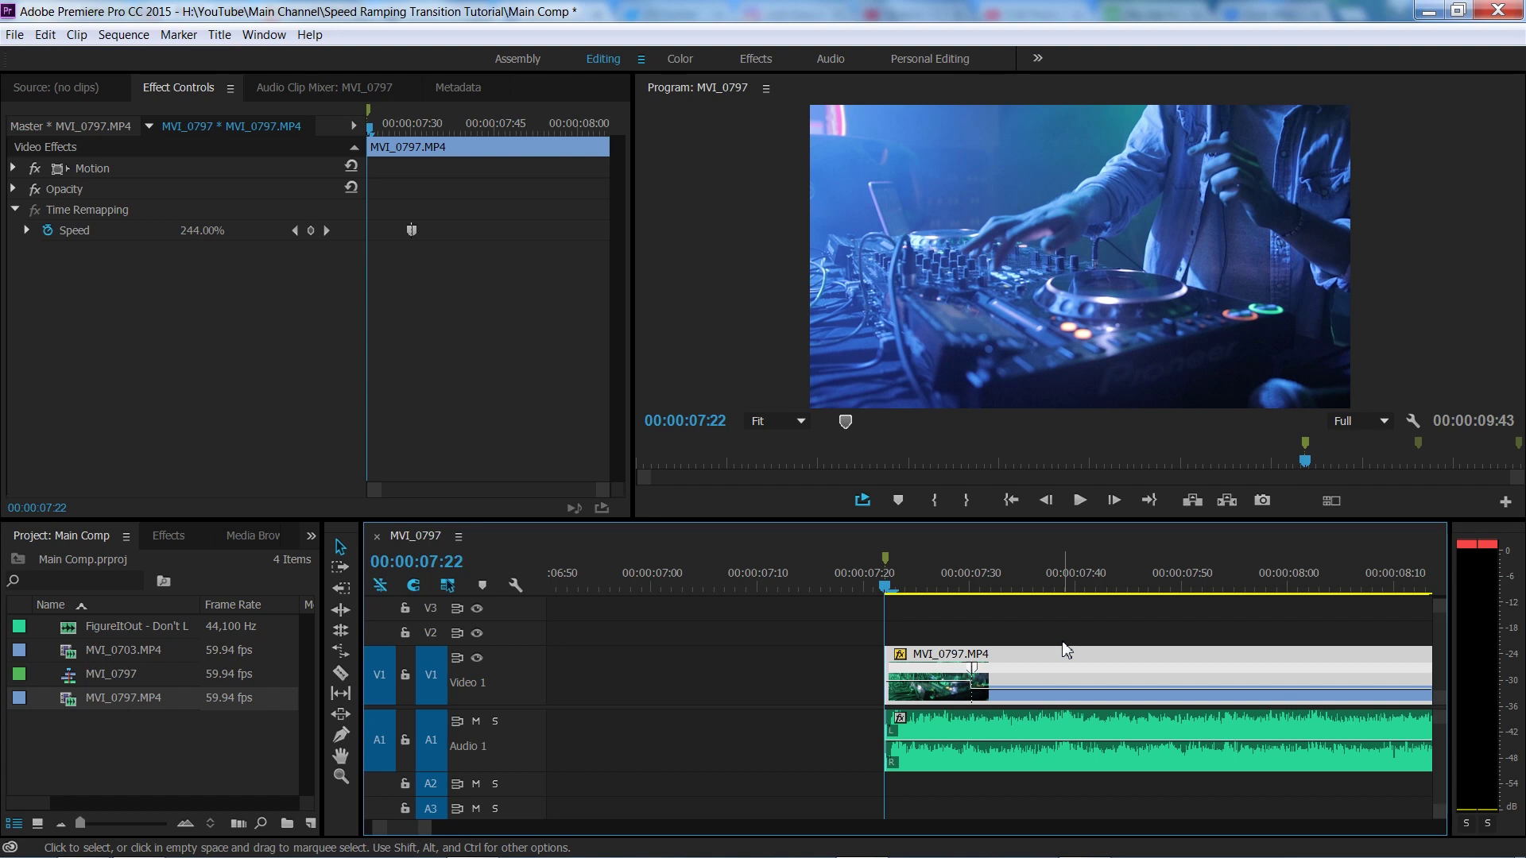
pyautogui.hotkey('shift', 'Right')
pyautogui.hotkey('shift', 'Right')
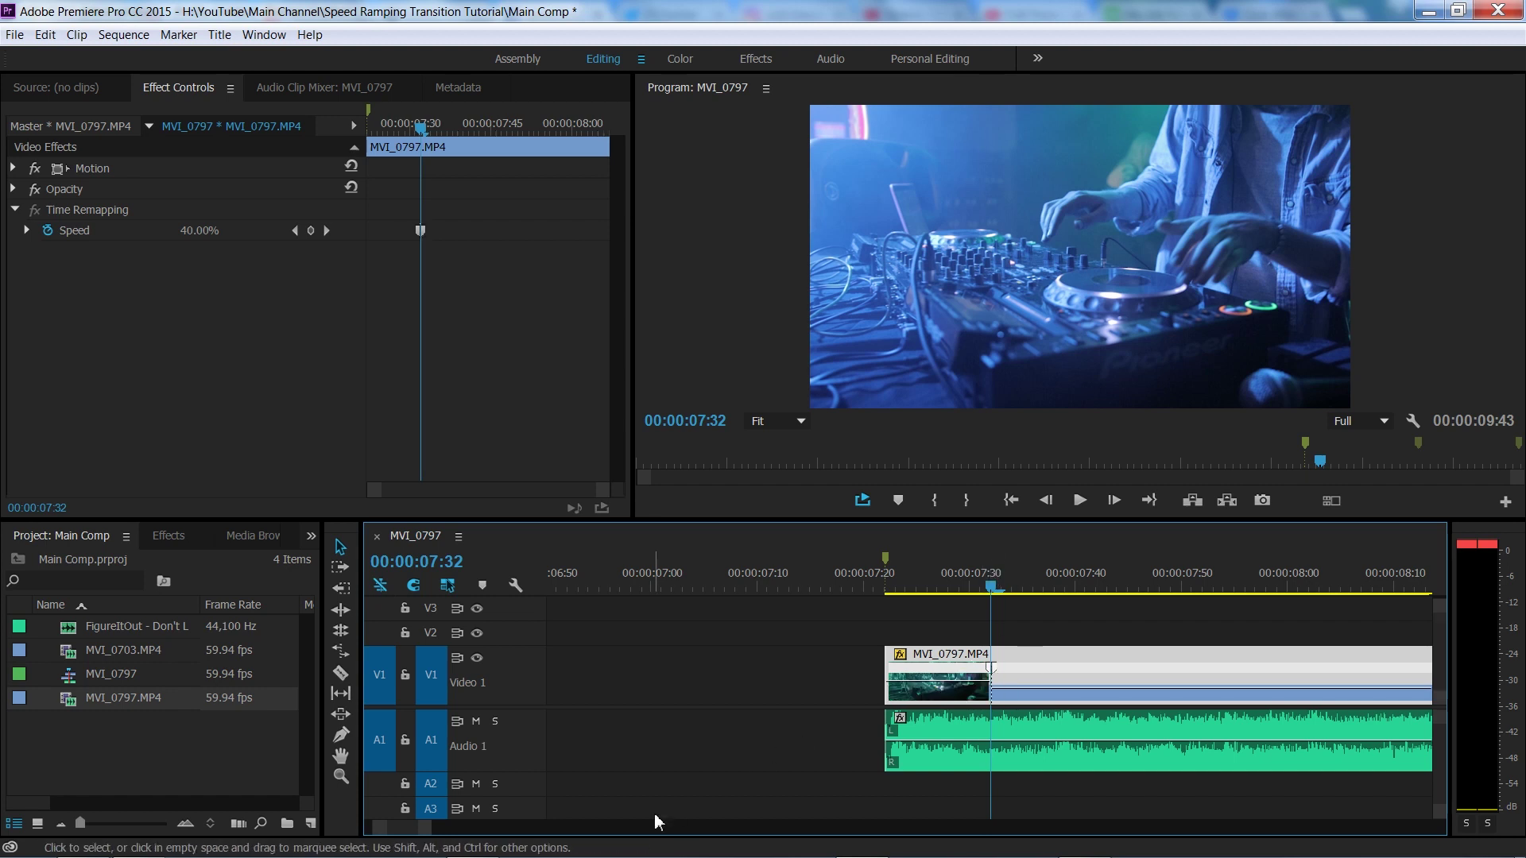
pyautogui.scroll(-3, 590, 774)
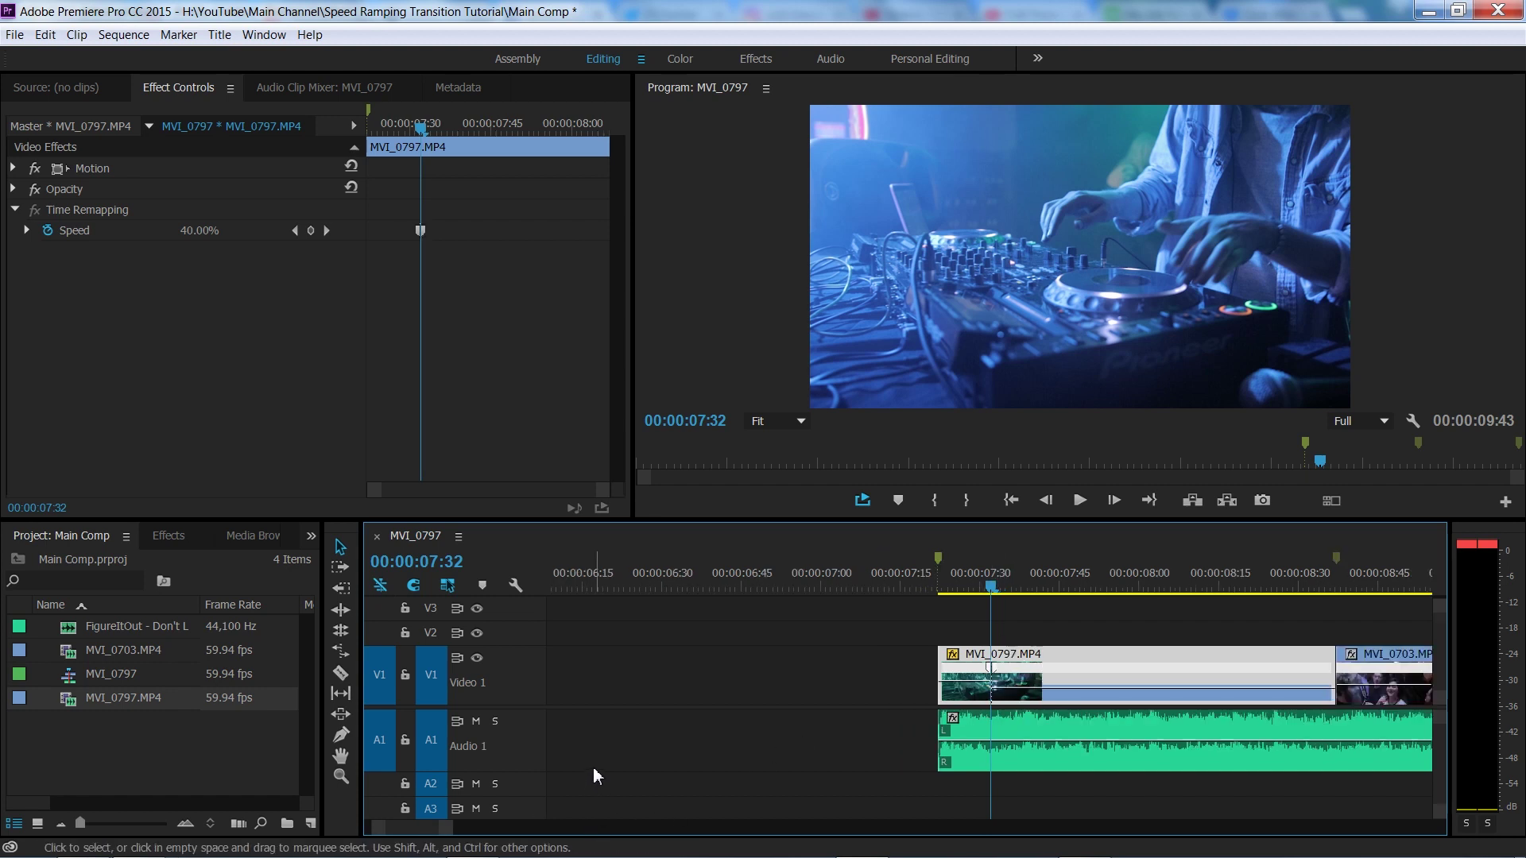
# - Add a speed keyframe at 8:27, ramp back to 200%, and extend MVI_0797 to meet MVI_0703
pyautogui.click(1165, 552)
pyautogui.press('=')
pyautogui.press('=')
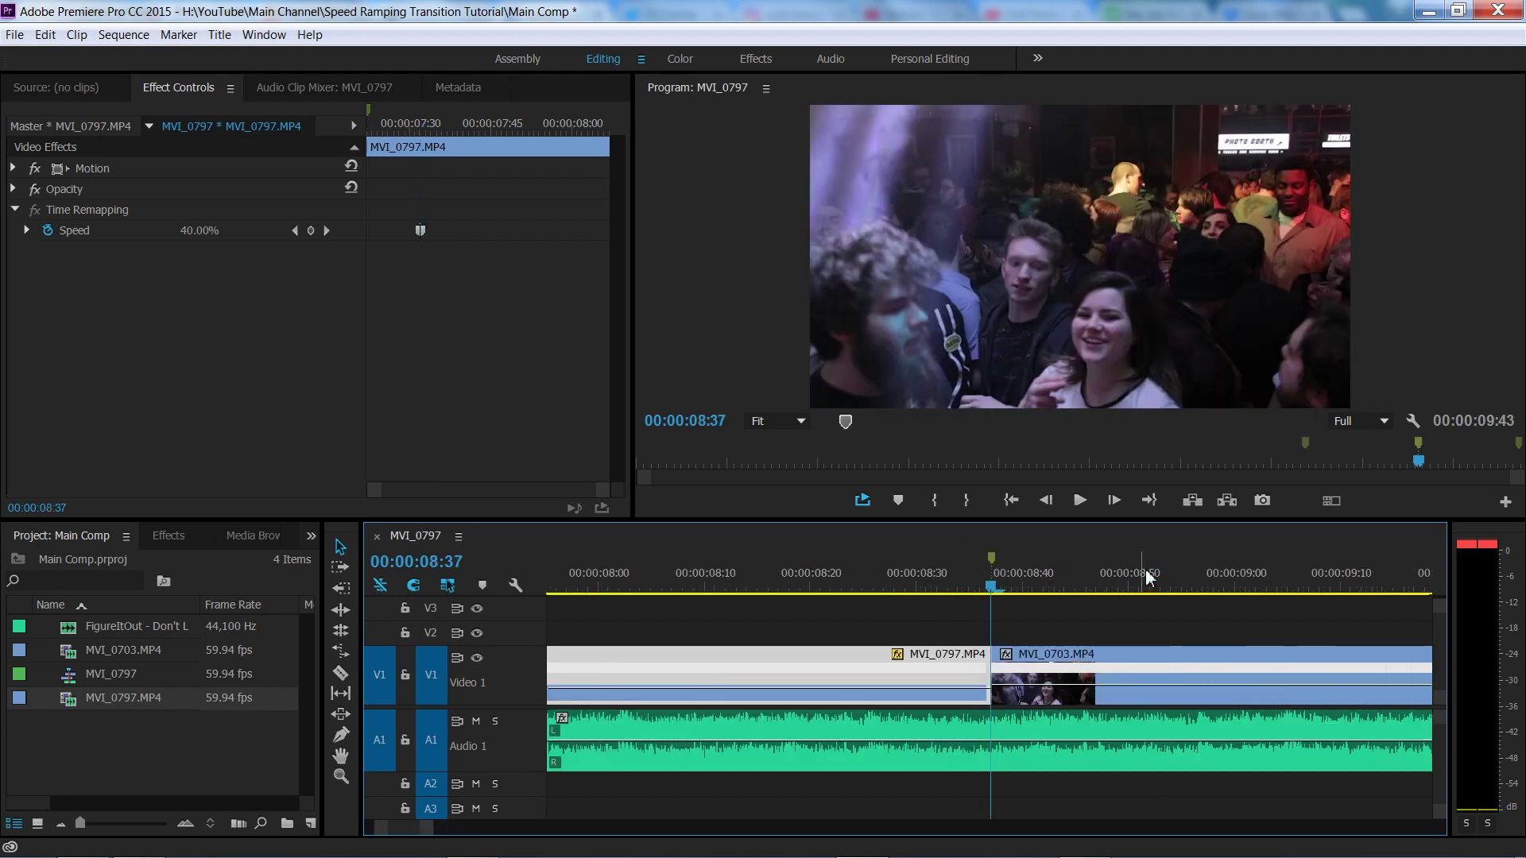
pyautogui.hotkey('shift', 'Left')
pyautogui.hotkey('shift', 'Left')
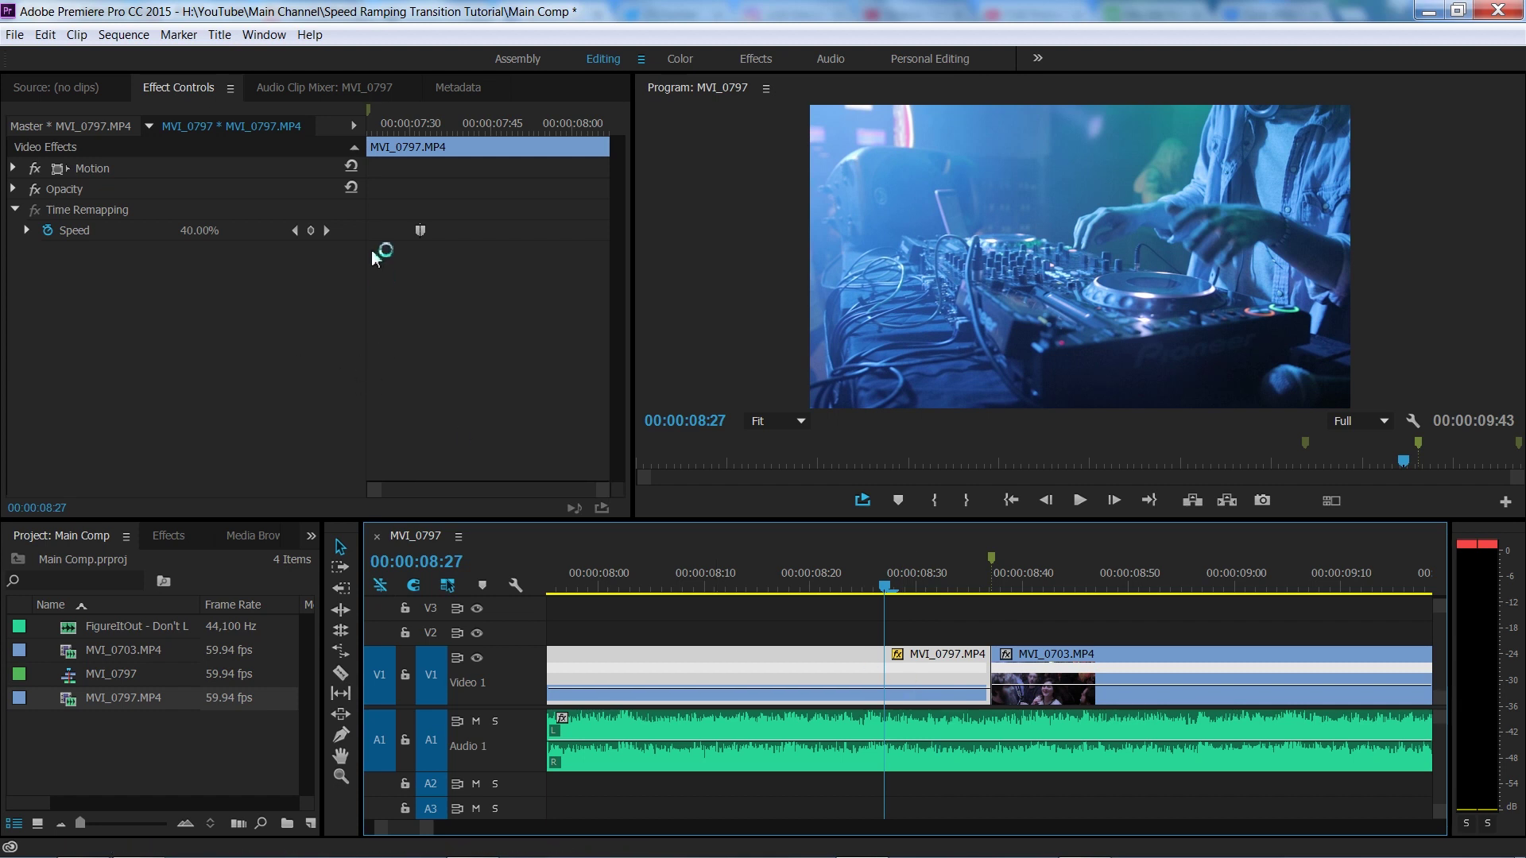
pyautogui.click(306, 232)
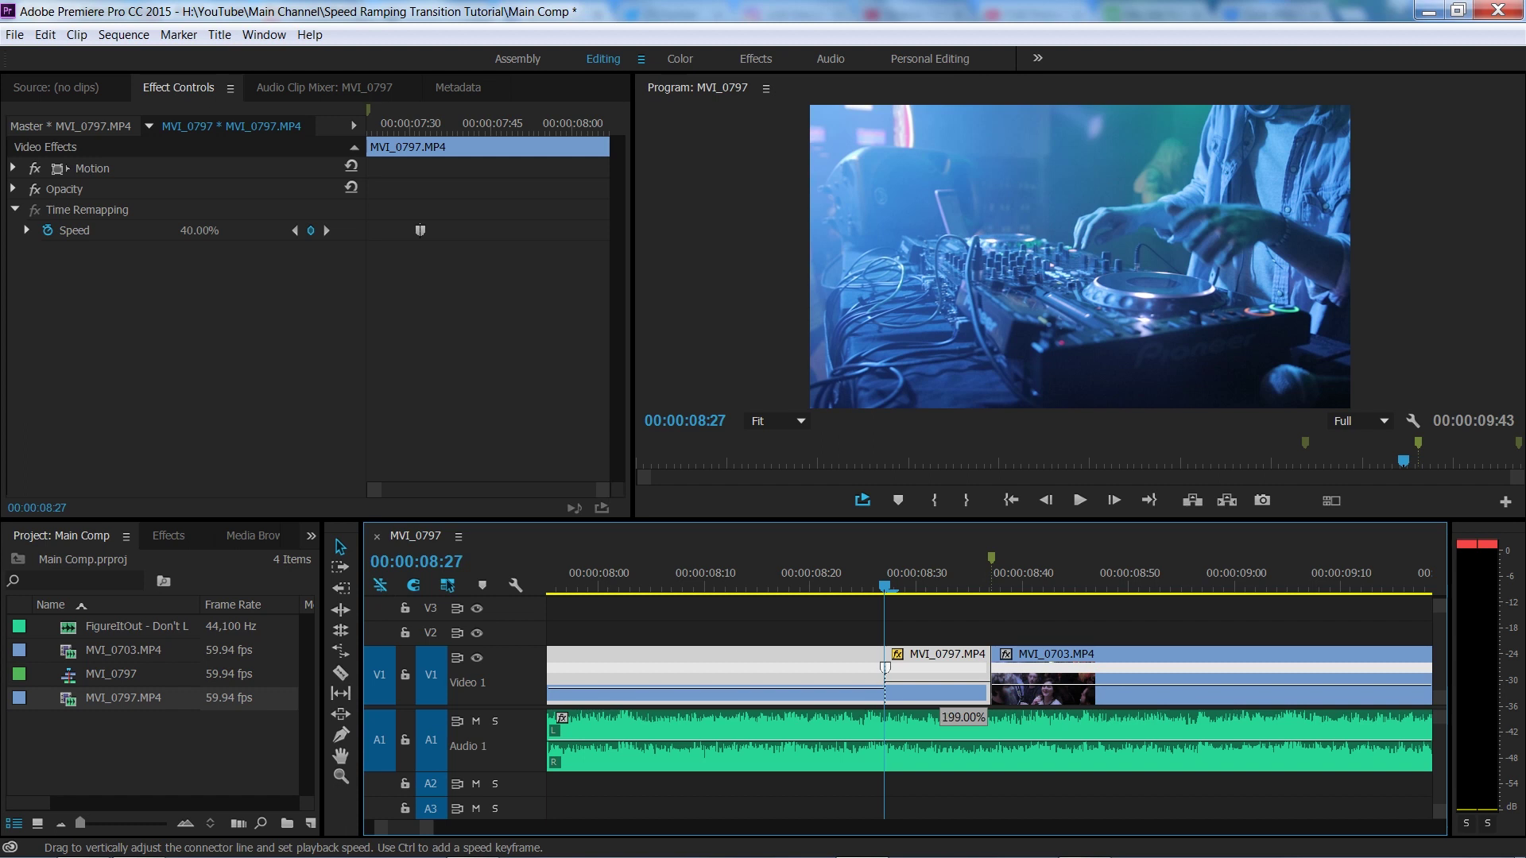
pyautogui.moveTo(949, 695); pyautogui.dragTo(969, 612)
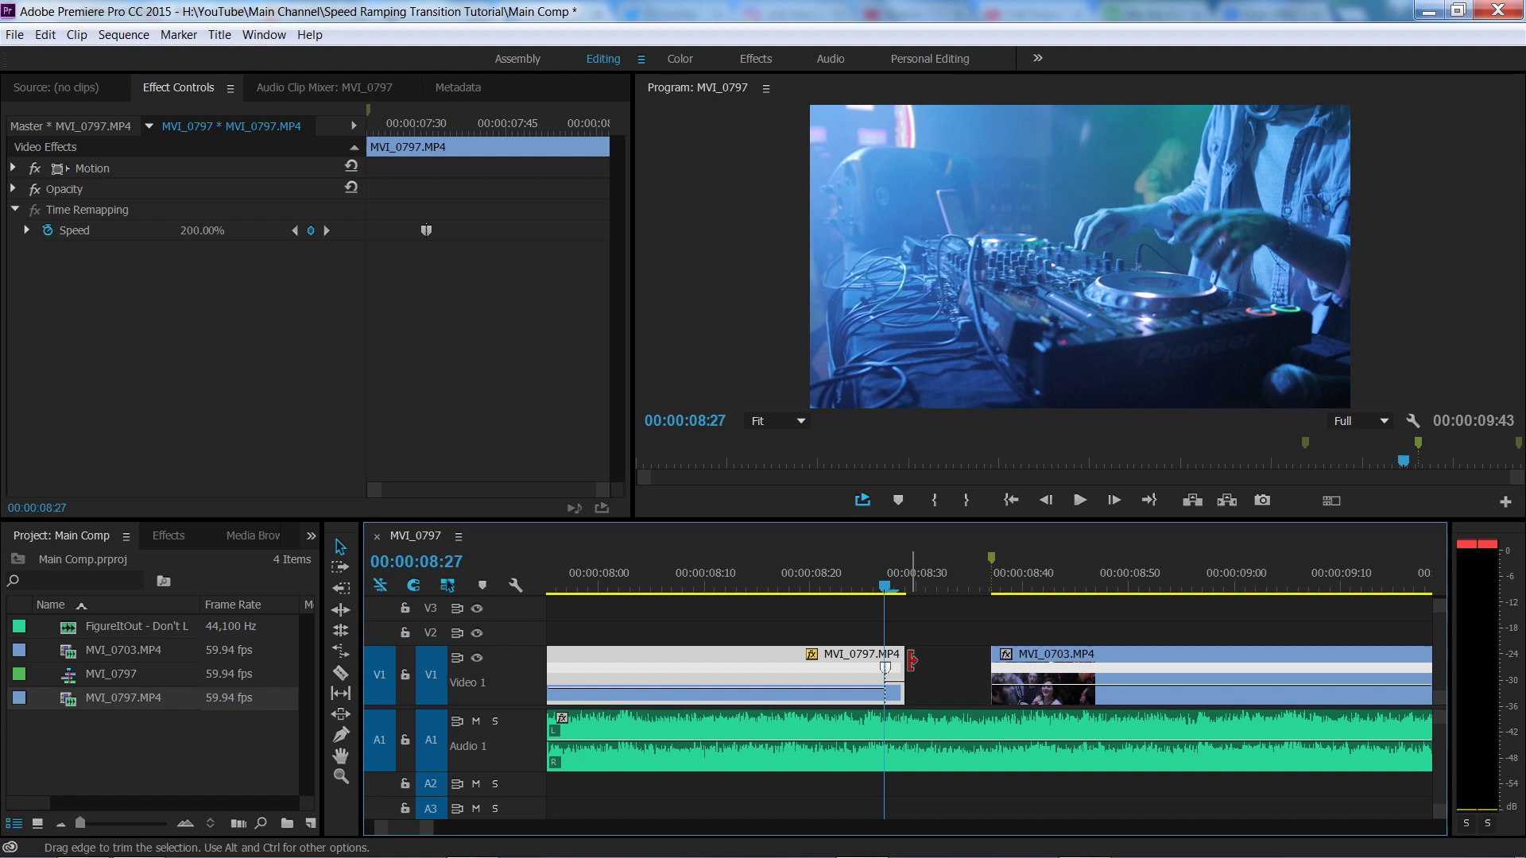
pyautogui.moveTo(912, 661); pyautogui.dragTo(989, 675)
# - Preview the speed ramp from 7:22 into MVI_0703, then return to the 8:37 marker
pyautogui.press('-')
pyautogui.press('-')
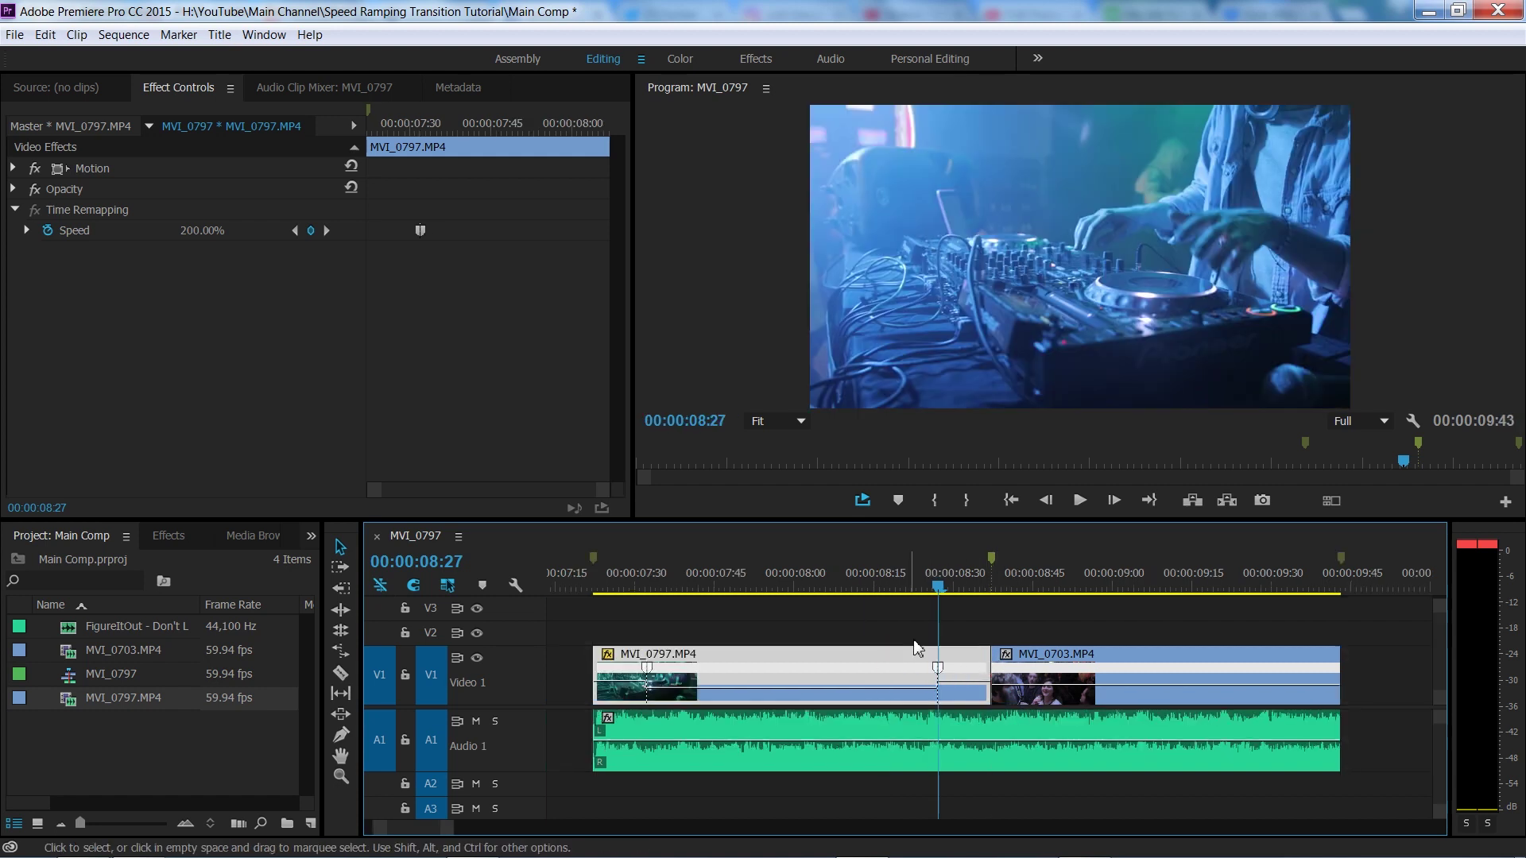
pyautogui.click(898, 566)
pyautogui.press('space')
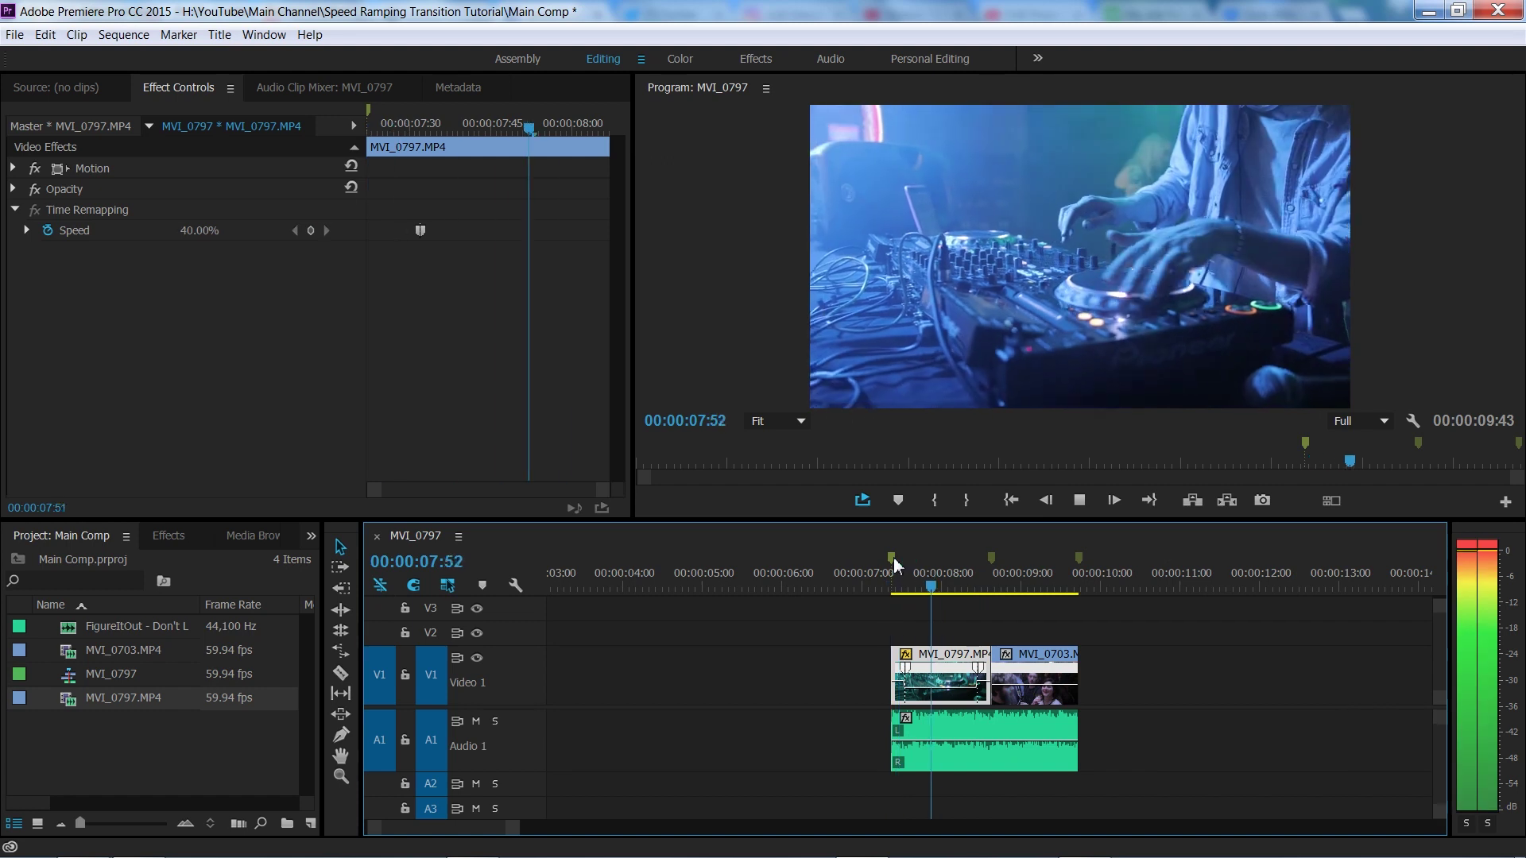
pyautogui.click(895, 566)
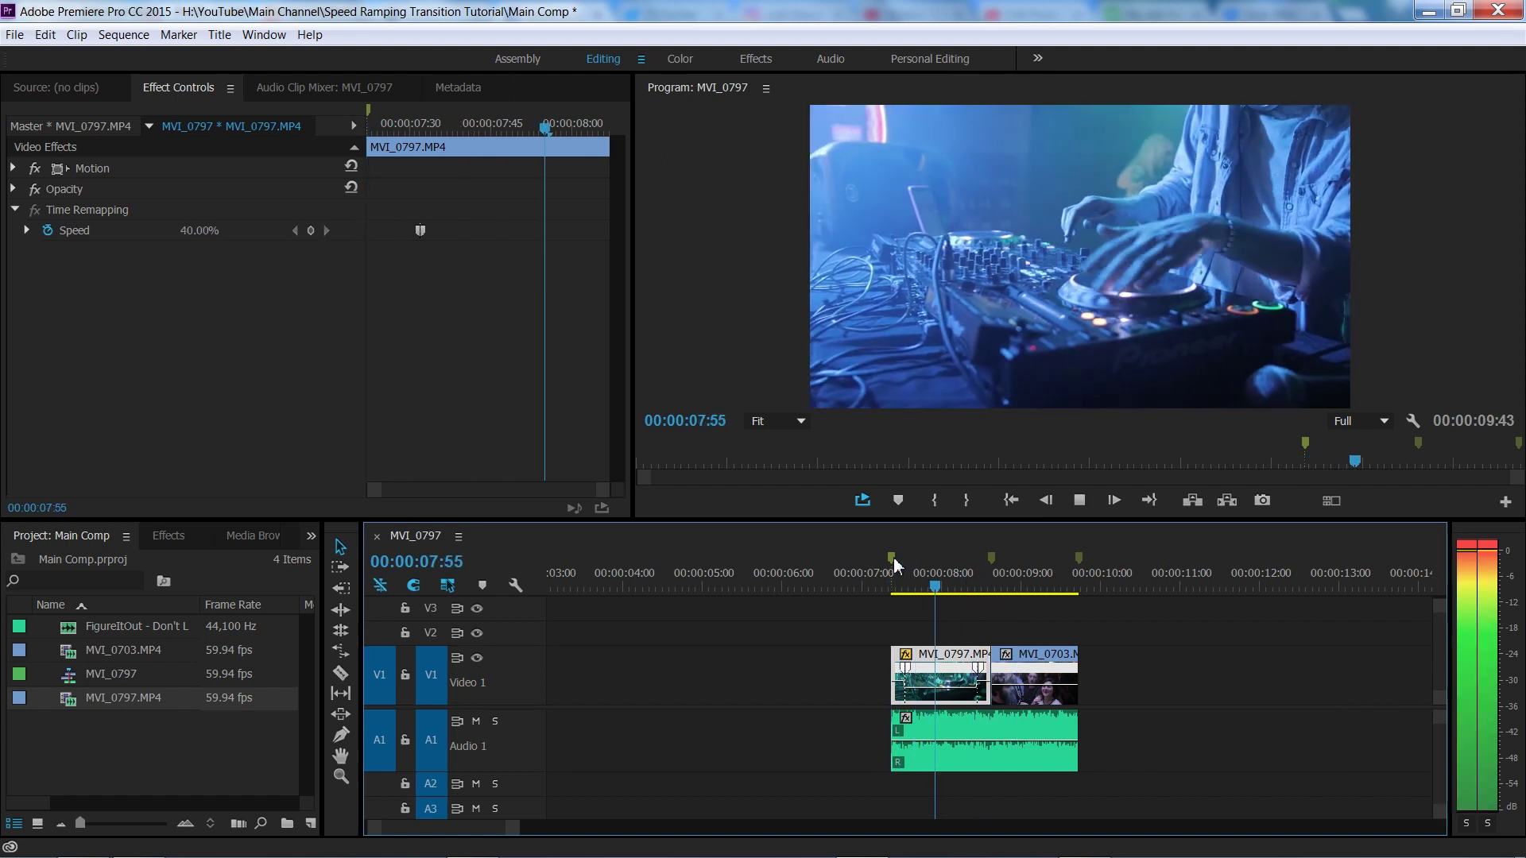
pyautogui.press('space')
pyautogui.click(990, 566)
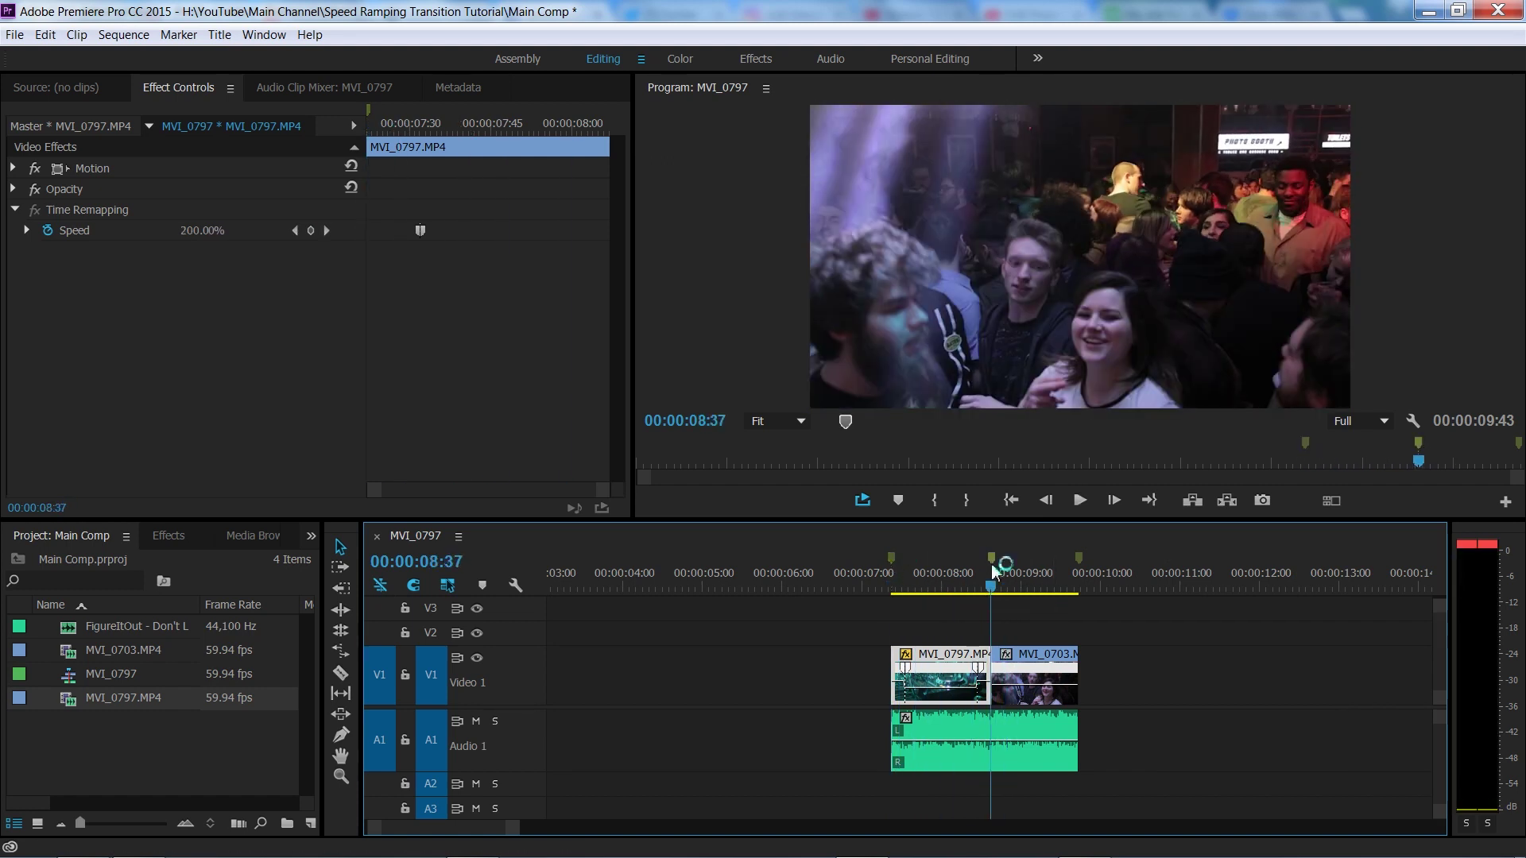
pyautogui.press('=')
pyautogui.press('=')
# - Show MVI_0703's speed line, enable speed keyframing, and raise it toward 200%
pyautogui.click(1007, 653)
pyautogui.moveTo(1065, 719)
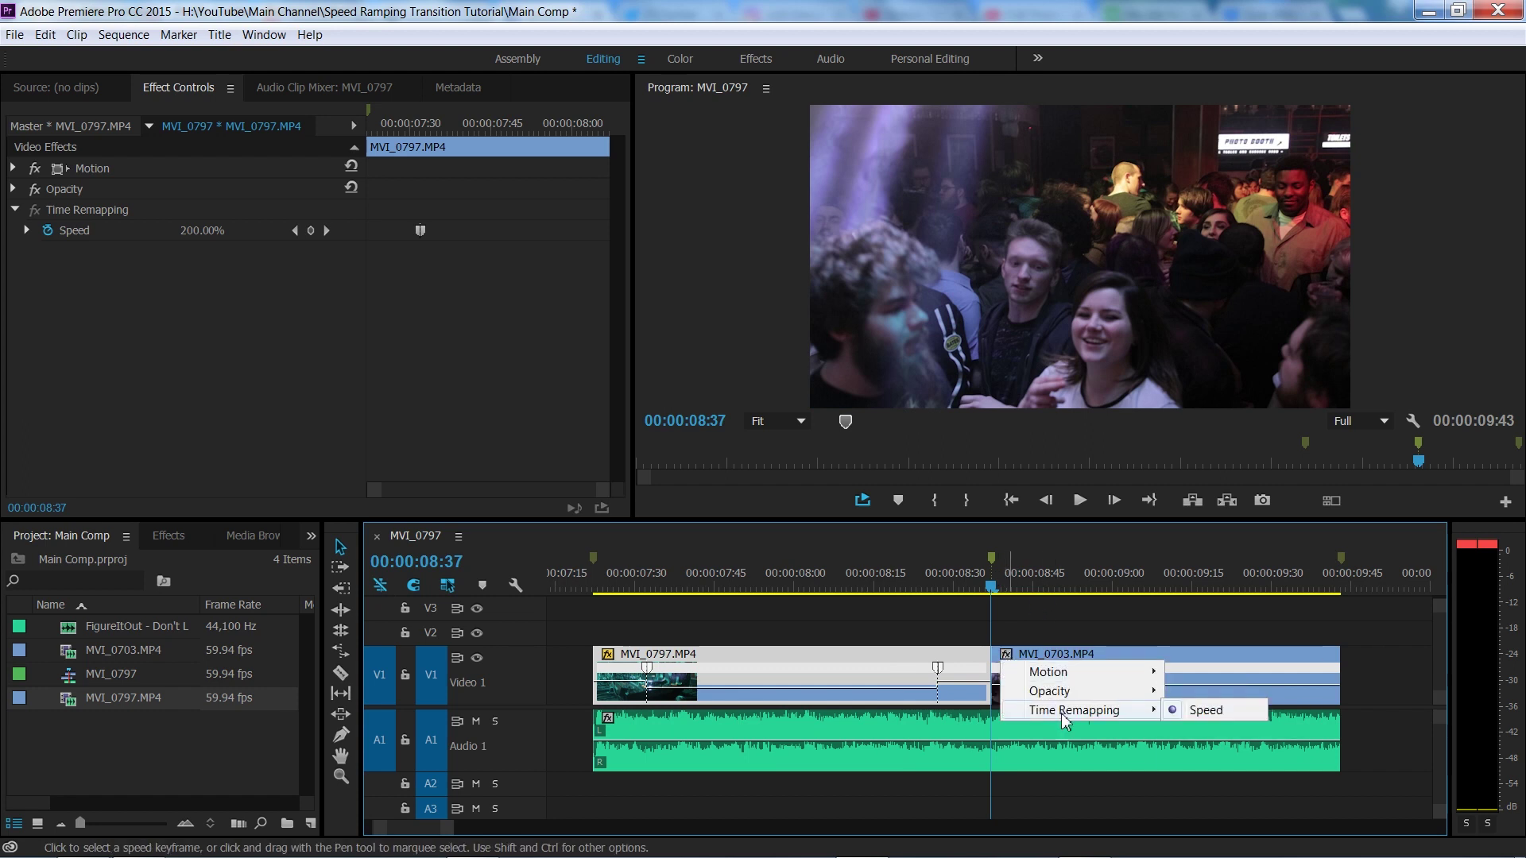
pyautogui.click(1203, 711)
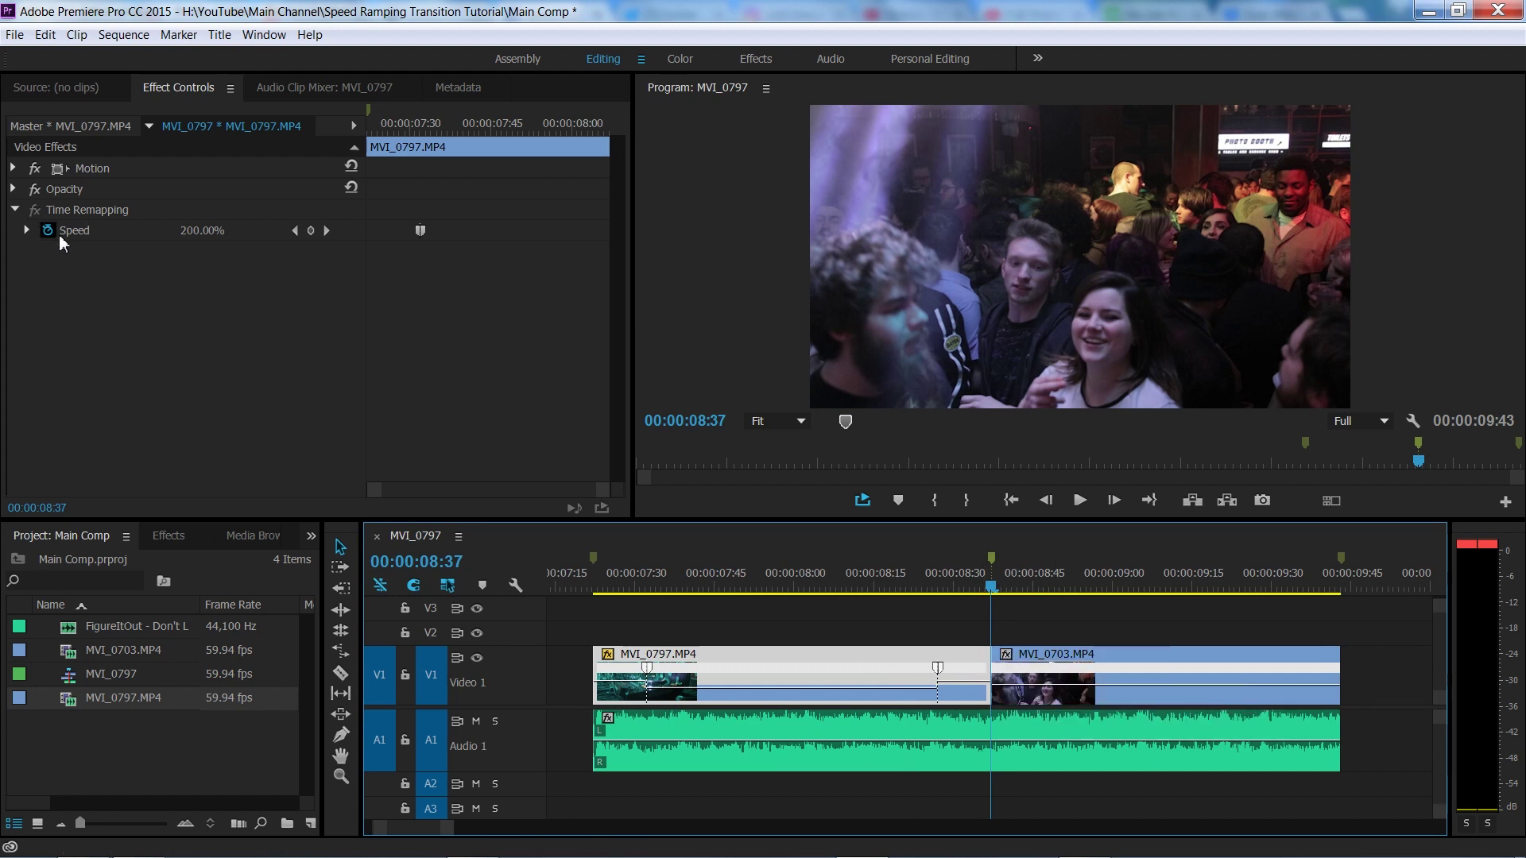
pyautogui.click(1112, 680)
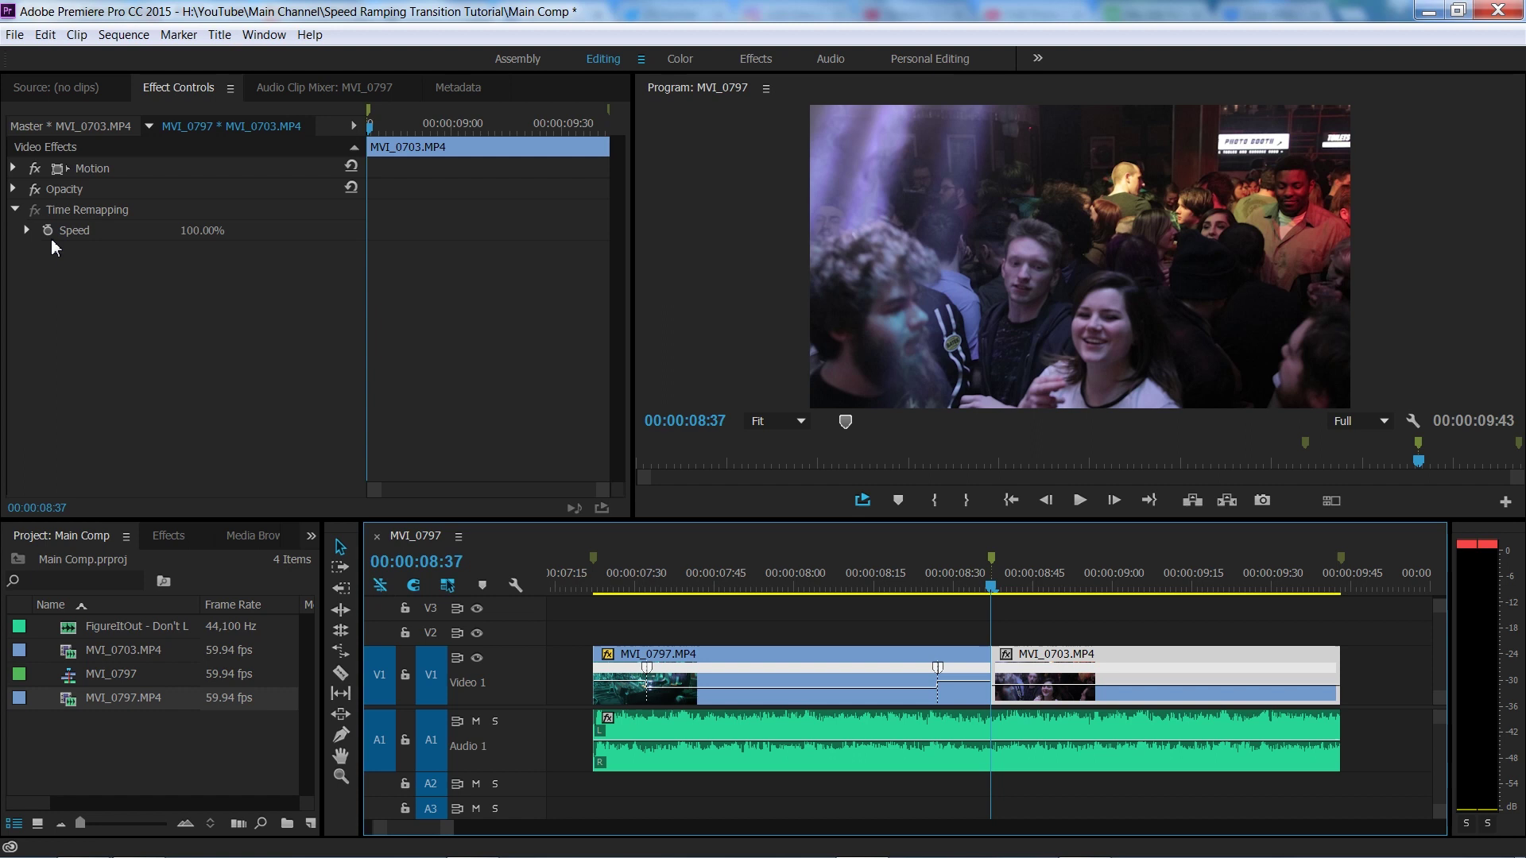
pyautogui.click(47, 231)
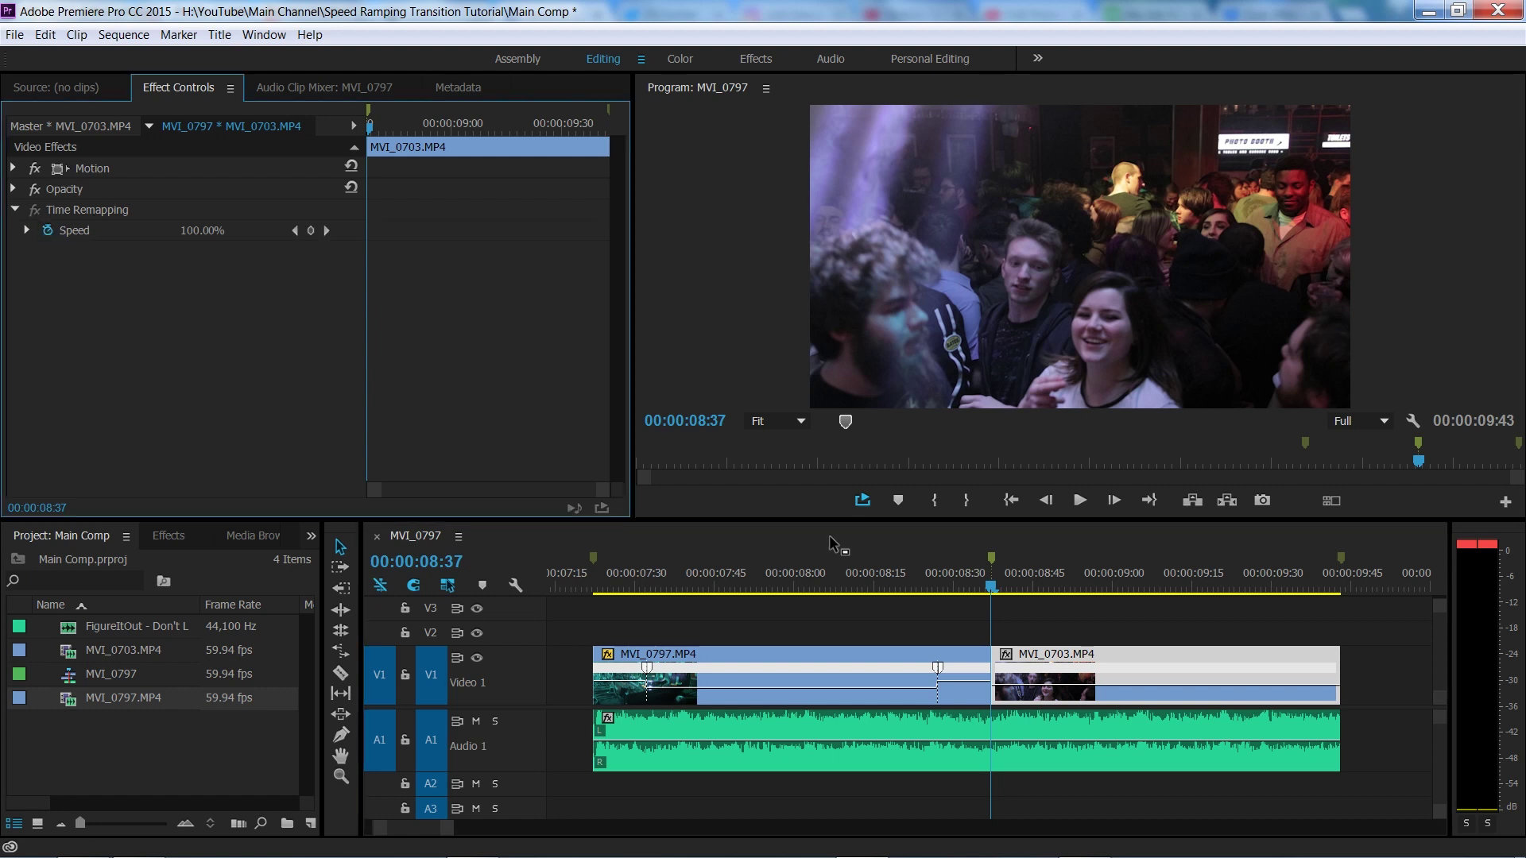
pyautogui.moveTo(1090, 681); pyautogui.dragTo(1090, 679)
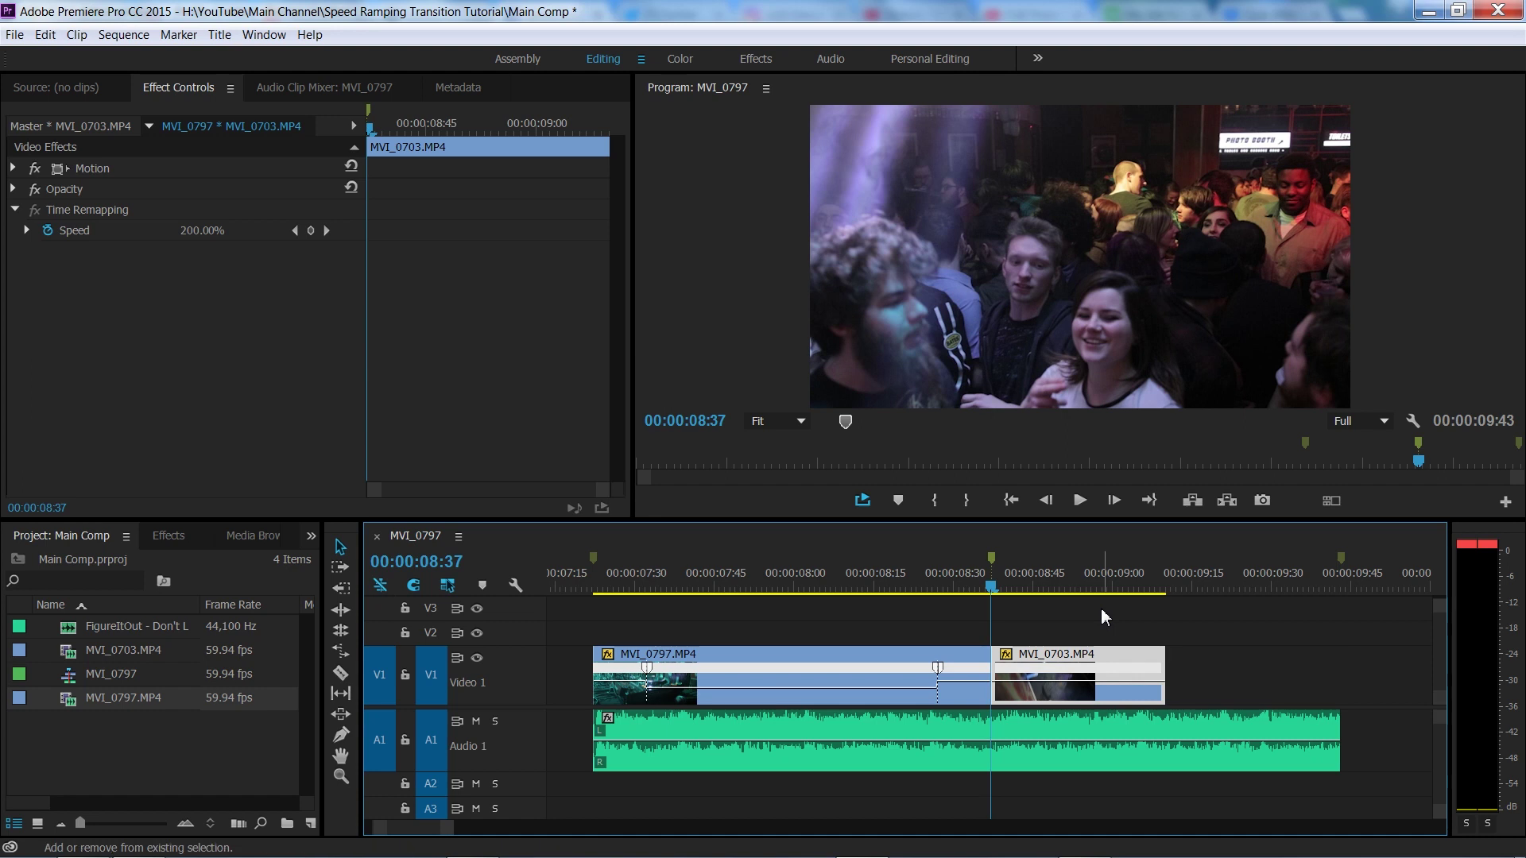
# - Slip MVI_0703's footage to choose which part plays
pyautogui.hotkey('shift', 'Right')
pyautogui.hotkey('shift', 'Right')
pyautogui.press('y')
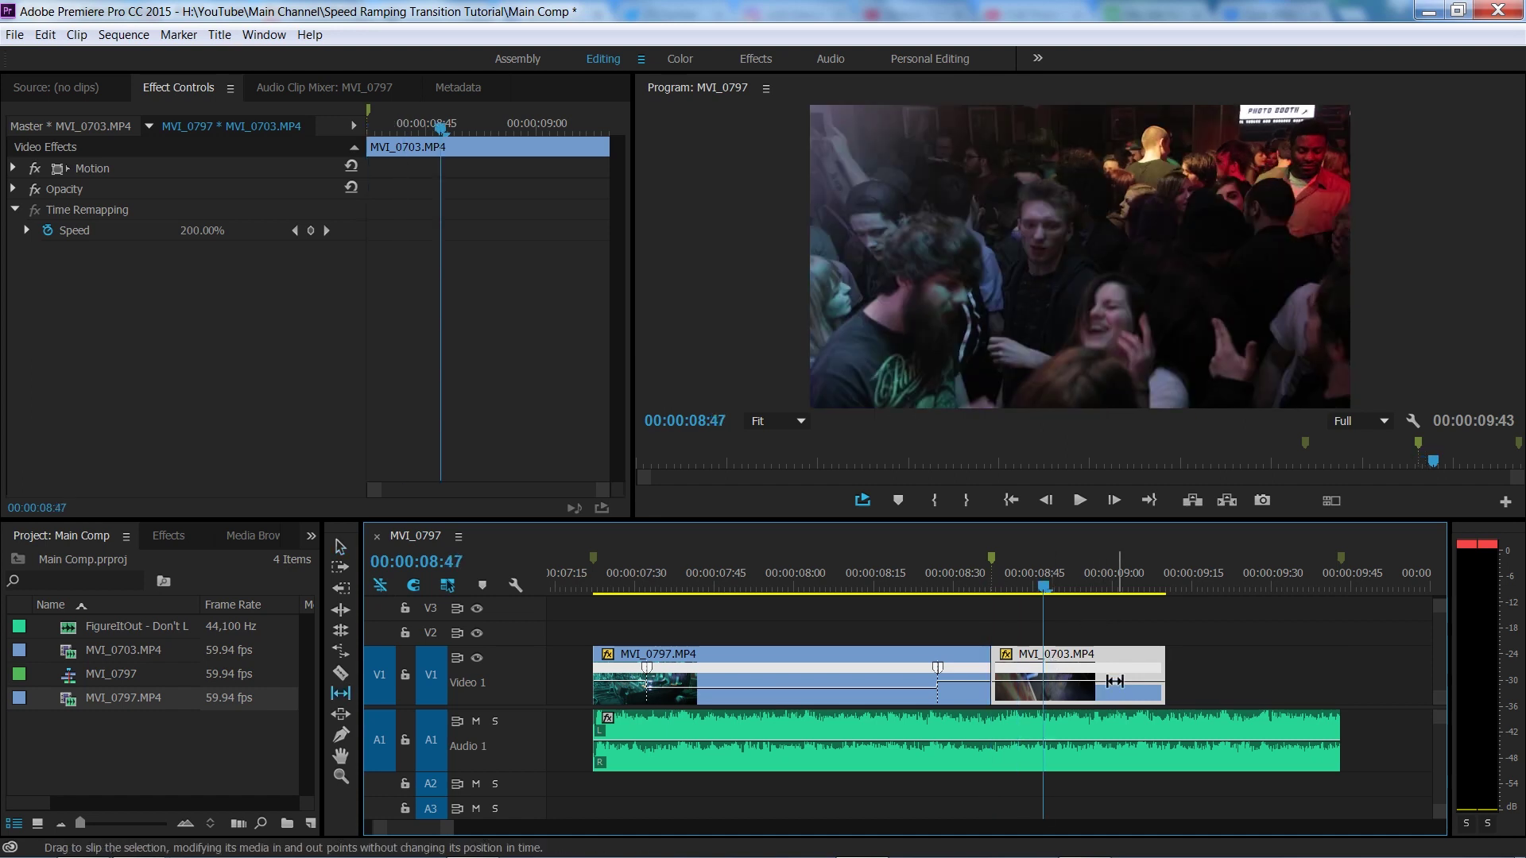
pyautogui.moveTo(1111, 682); pyautogui.dragTo(426, 731)
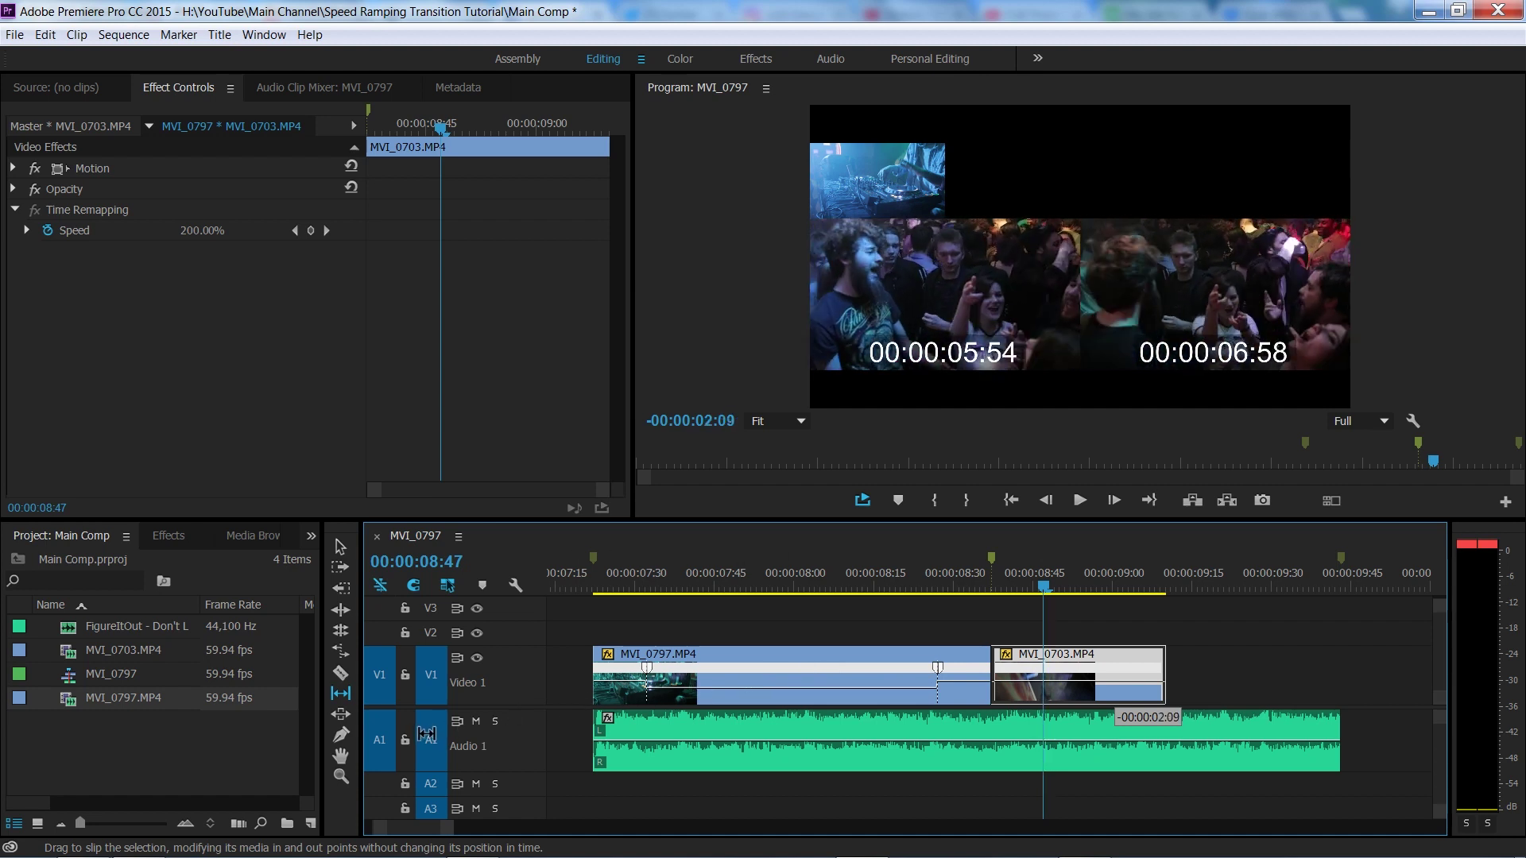
pyautogui.moveTo(1111, 662); pyautogui.dragTo(1057, 675)
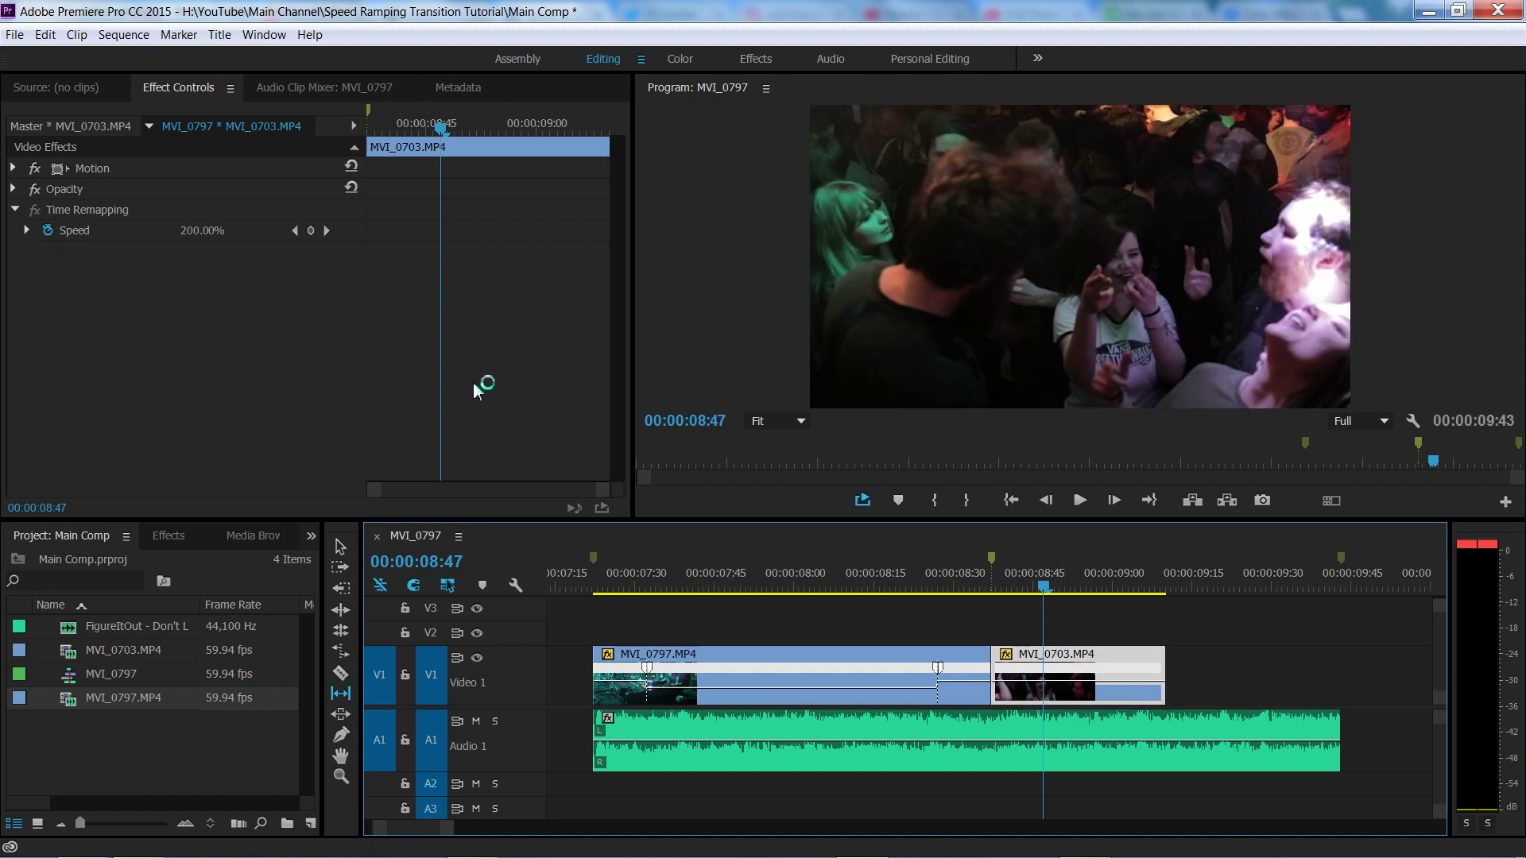
# - Add a speed keyframe at 8:47 and slow MVI_0703 to 40% after it
pyautogui.click(309, 232)
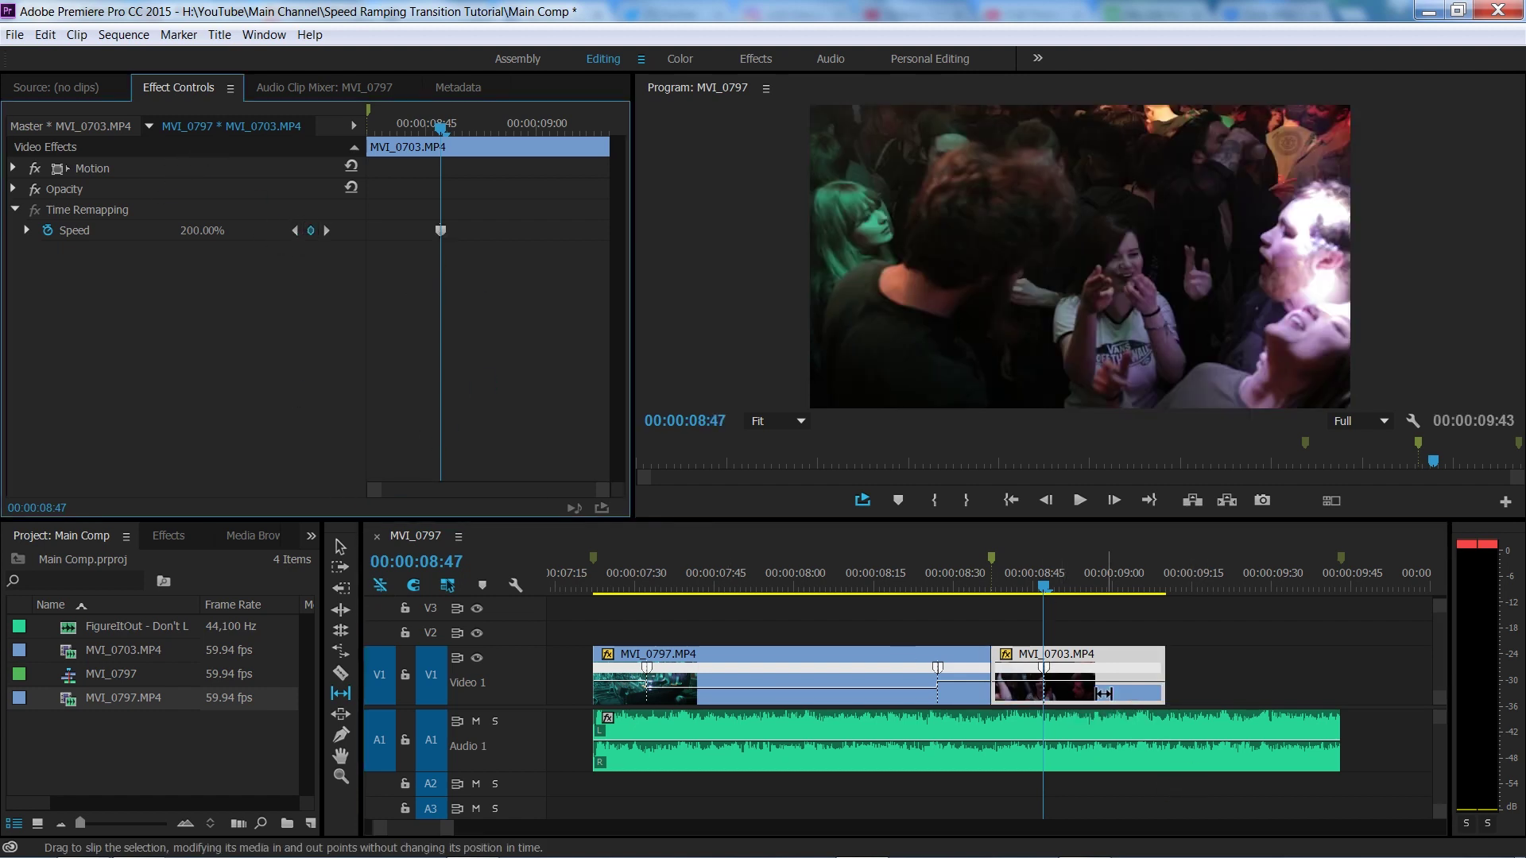
pyautogui.press('v')
pyautogui.moveTo(1130, 688); pyautogui.dragTo(1137, 689)
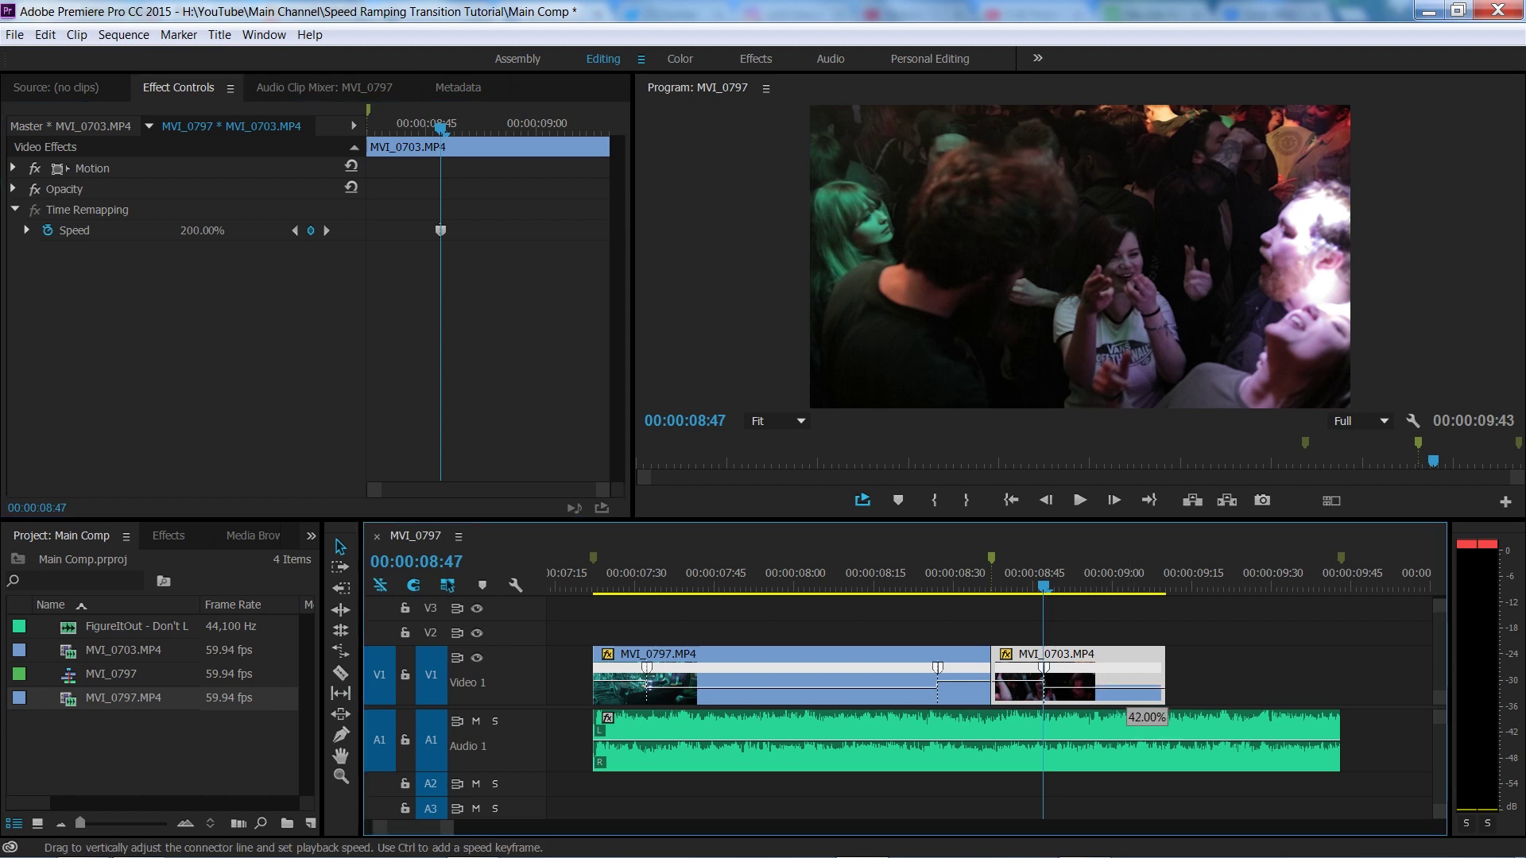
pyautogui.moveTo(1128, 711); pyautogui.dragTo(1130, 712)
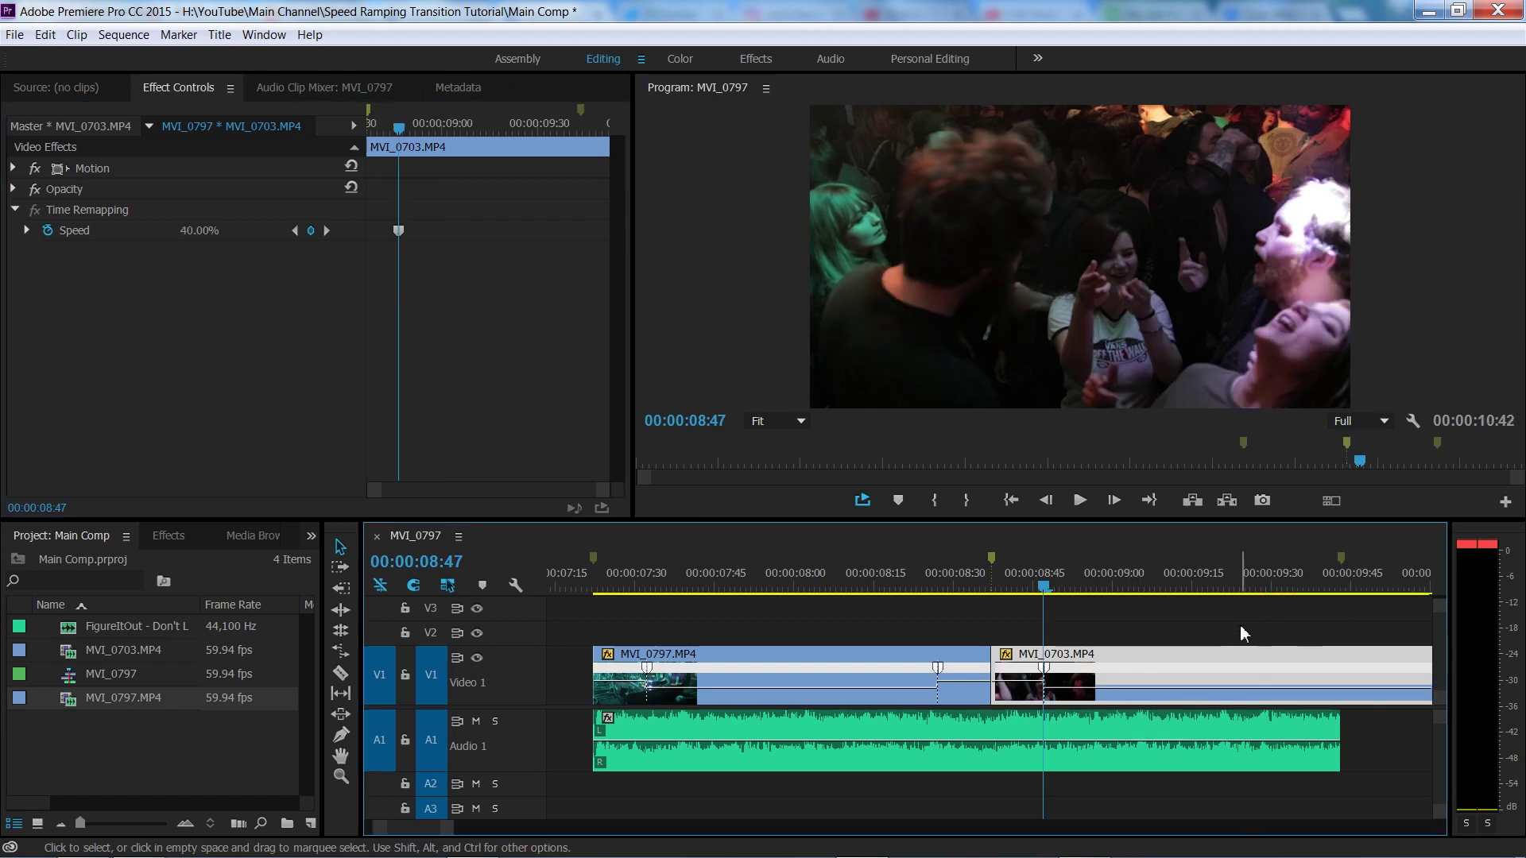
# - Add a keyframe at 9:33, ramp the end back to 200%, and trim the clip to 00:00:09:43
pyautogui.click(1343, 562)
pyautogui.hotkey('shift', 'Left')
pyautogui.hotkey('shift', 'Left')
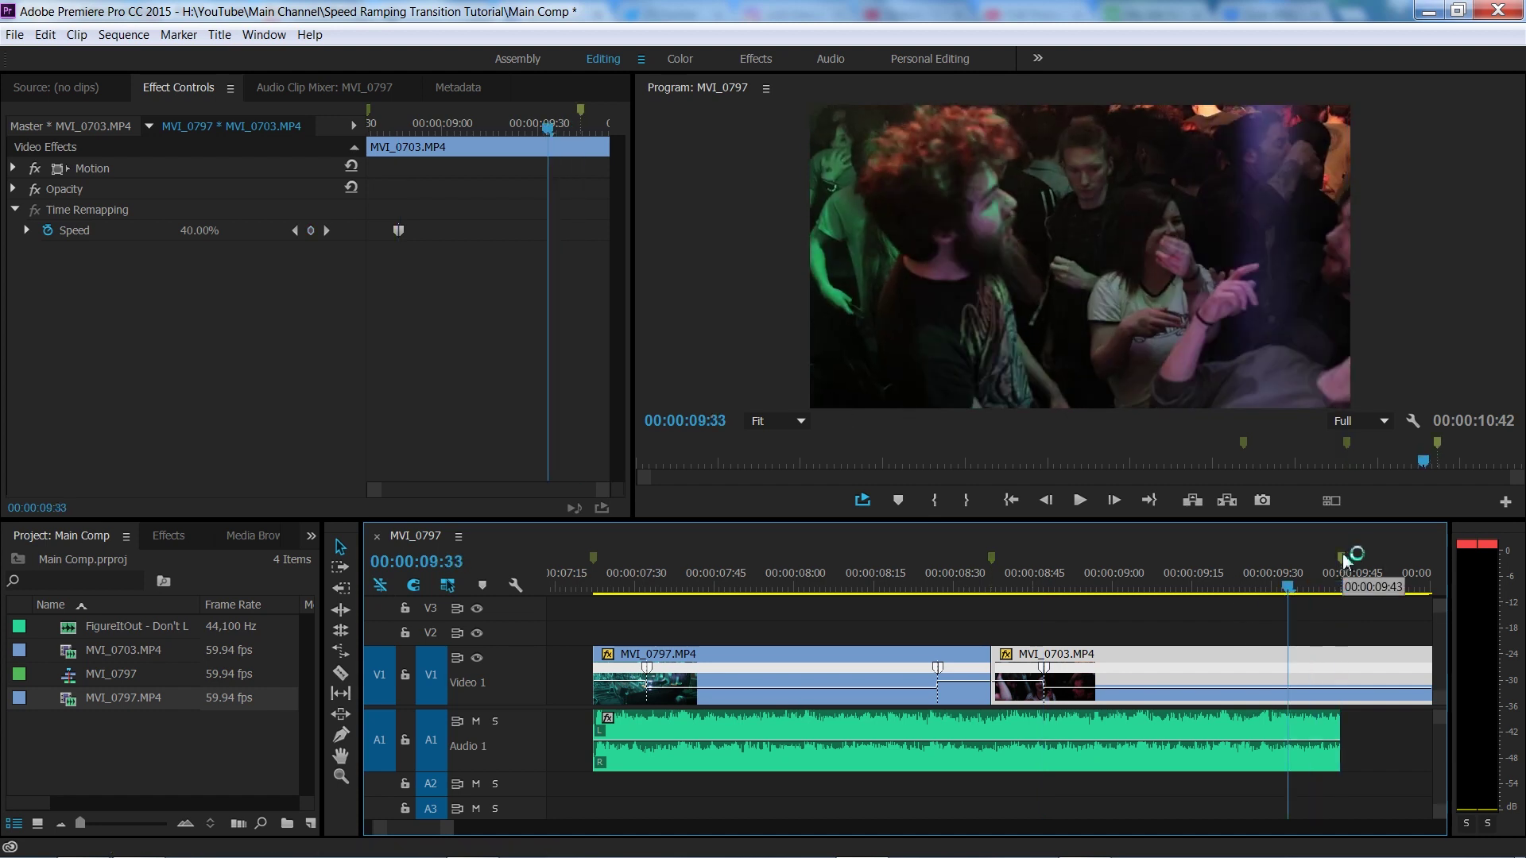
pyautogui.click(309, 230)
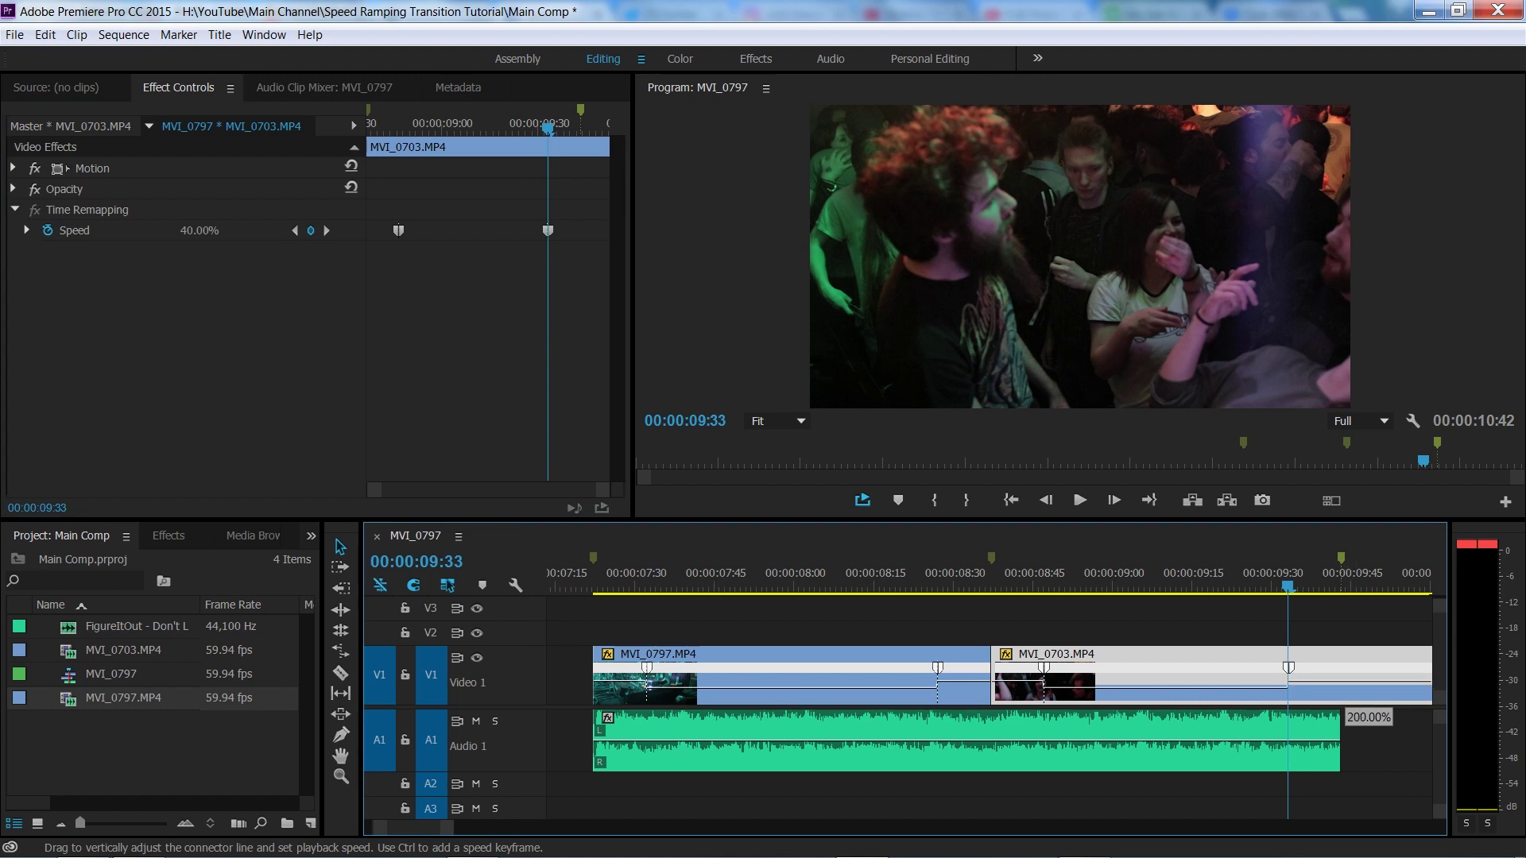
pyautogui.moveTo(1351, 667); pyautogui.dragTo(1343, 670)
pyautogui.click(1340, 565)
pyautogui.press('-')
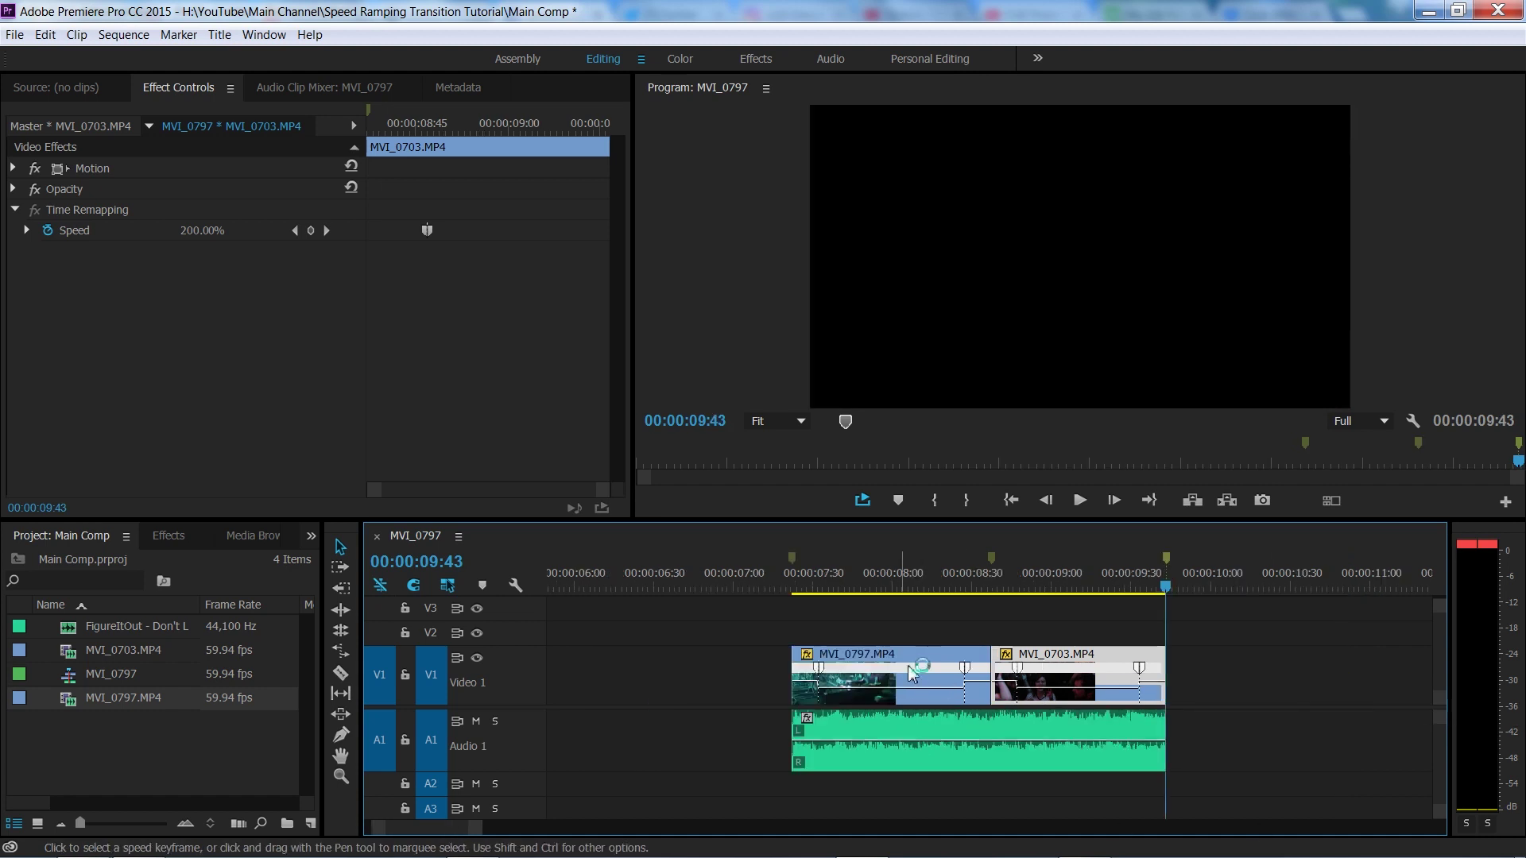
# - Mark an In/Out range over both ramped clips and loop-play it
pyautogui.moveTo(829, 592); pyautogui.dragTo(791, 588)
pyautogui.press('i')
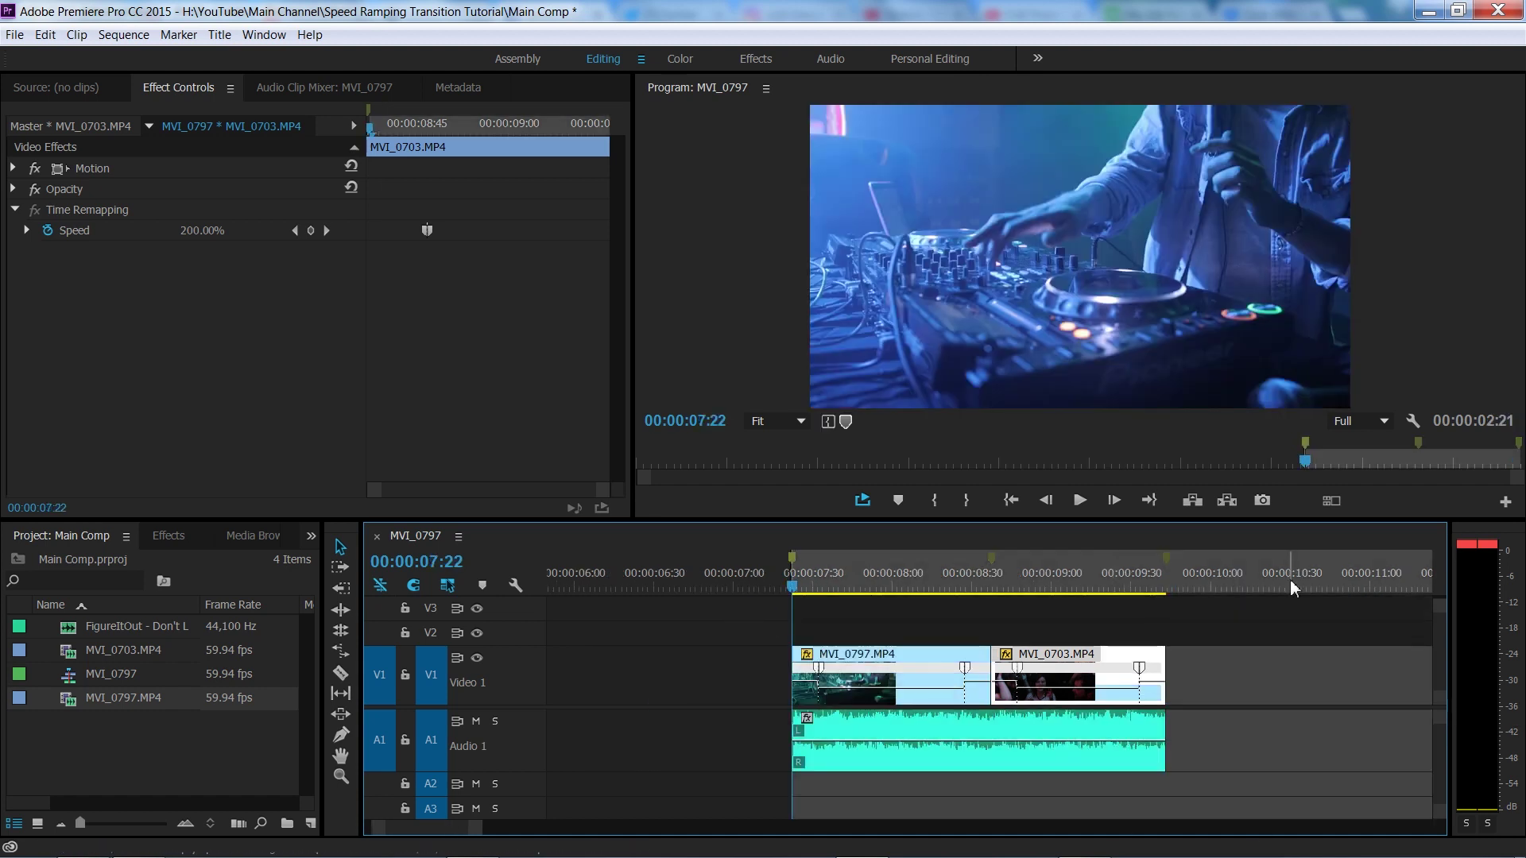
pyautogui.click(1168, 571)
pyautogui.press('o')
pyautogui.hotkey('ctrl', 'shift', 'space')
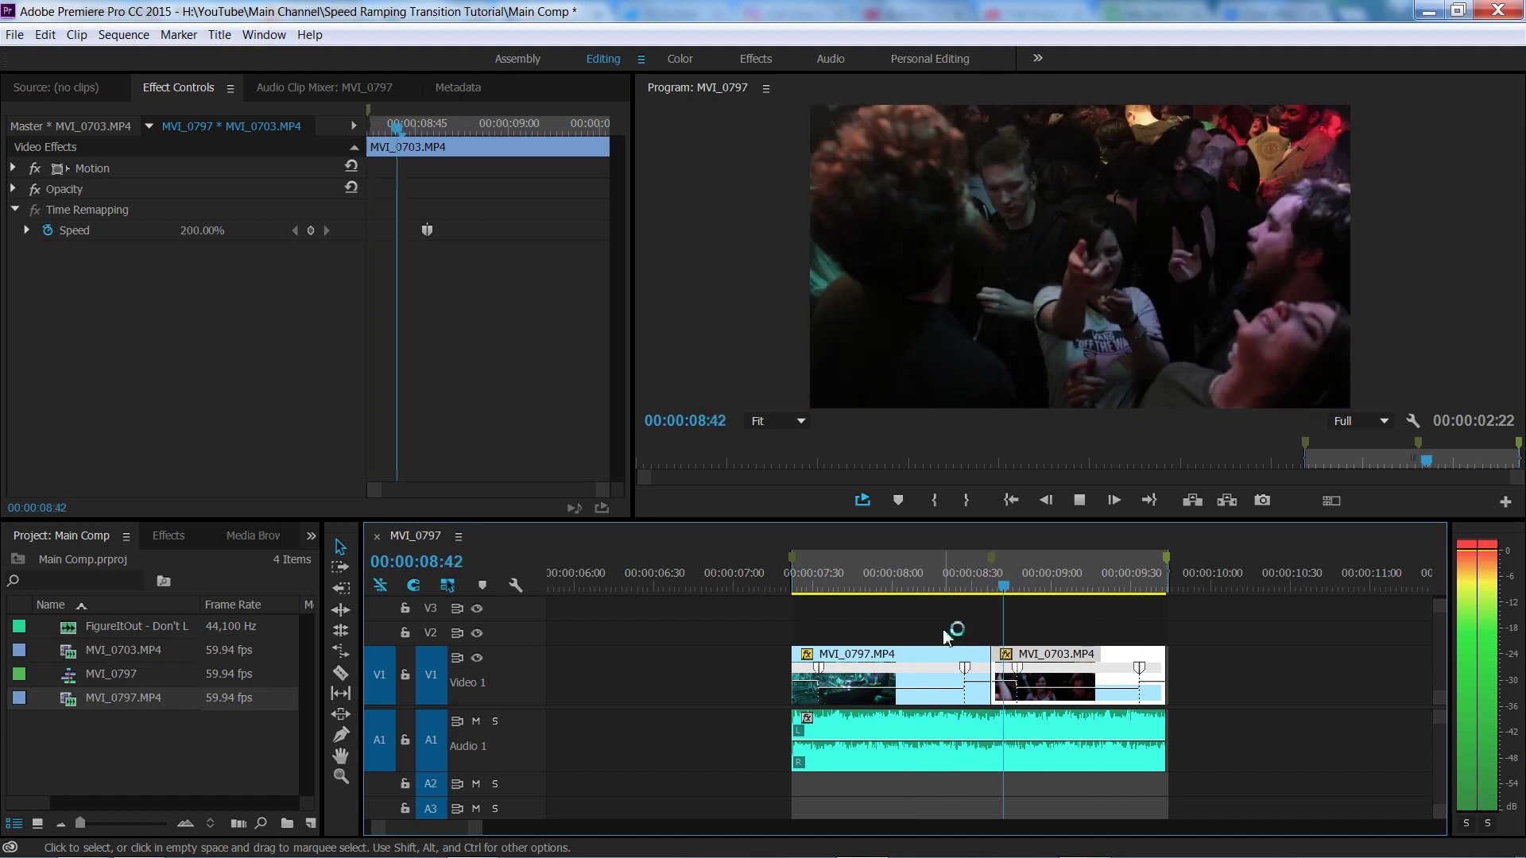
# - Scrub and replay the transition, toggling Audio 1 mute, then park the playhead at 00:00:07:45
pyautogui.press('space')
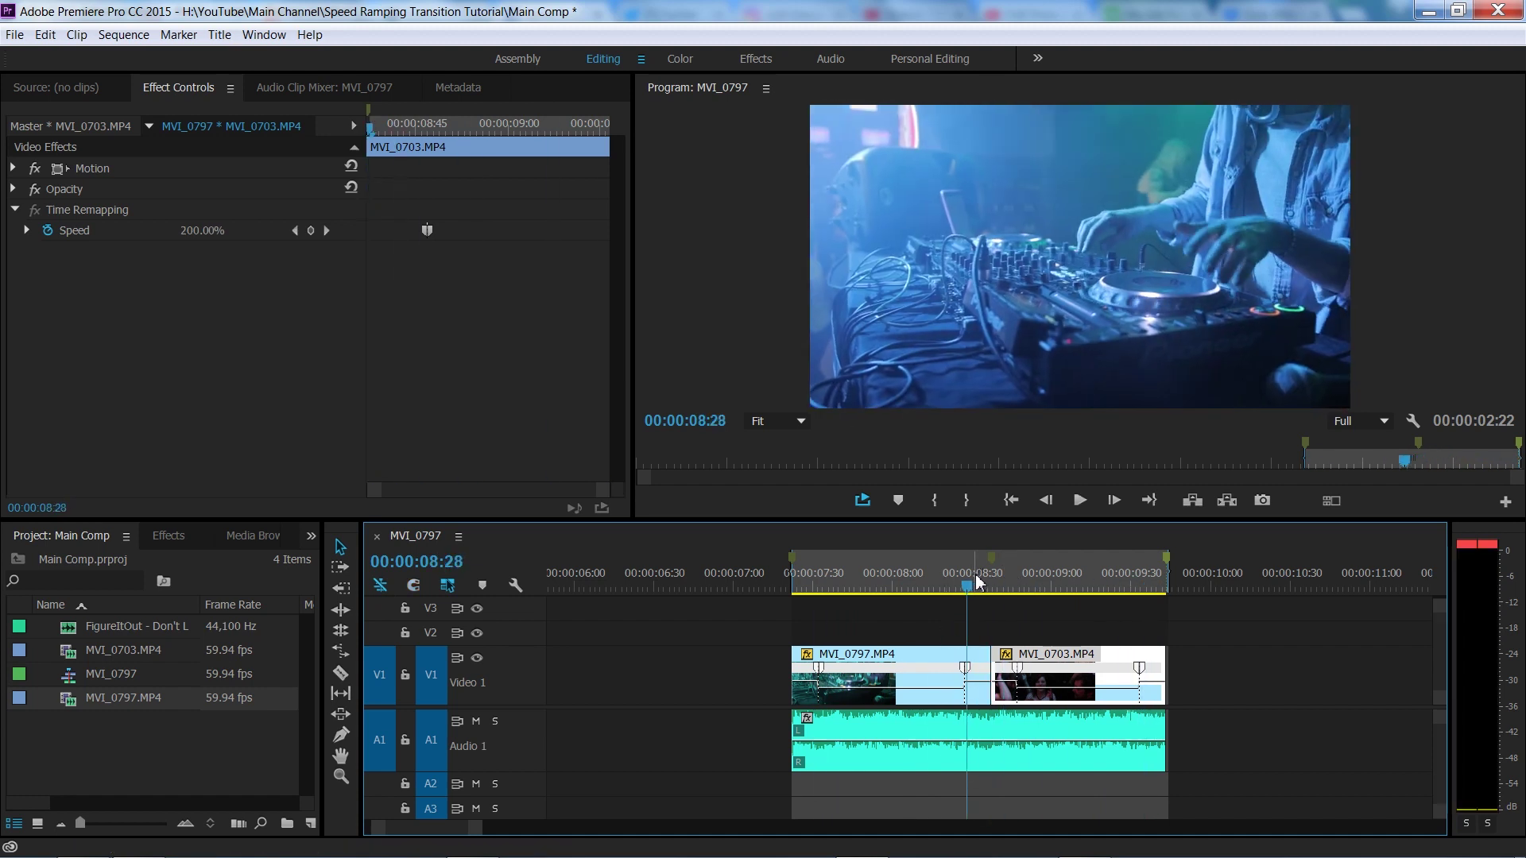
pyautogui.moveTo(998, 584); pyautogui.dragTo(1049, 588)
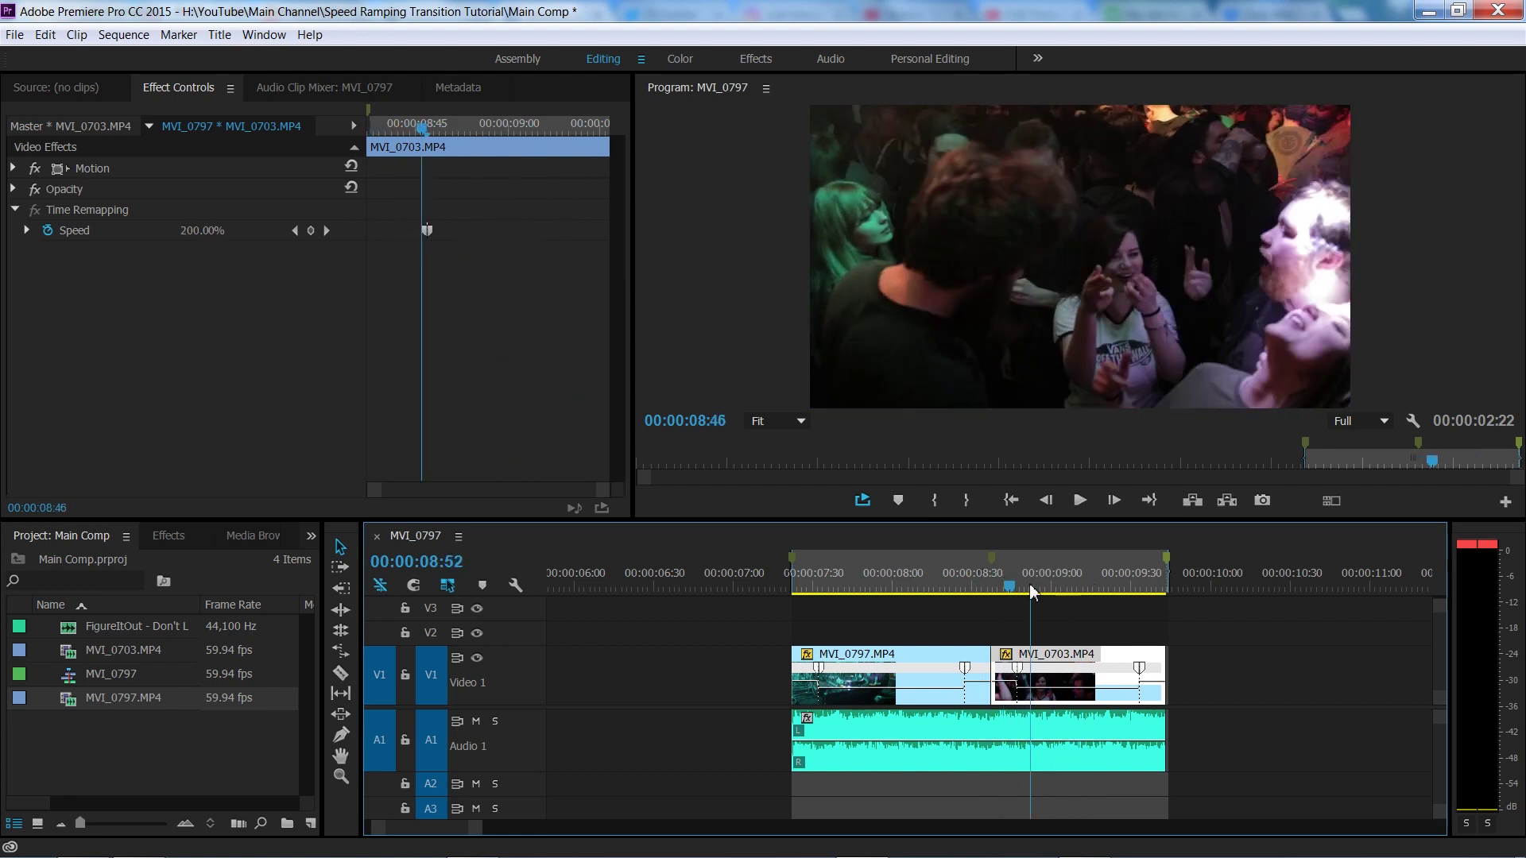
pyautogui.press('space')
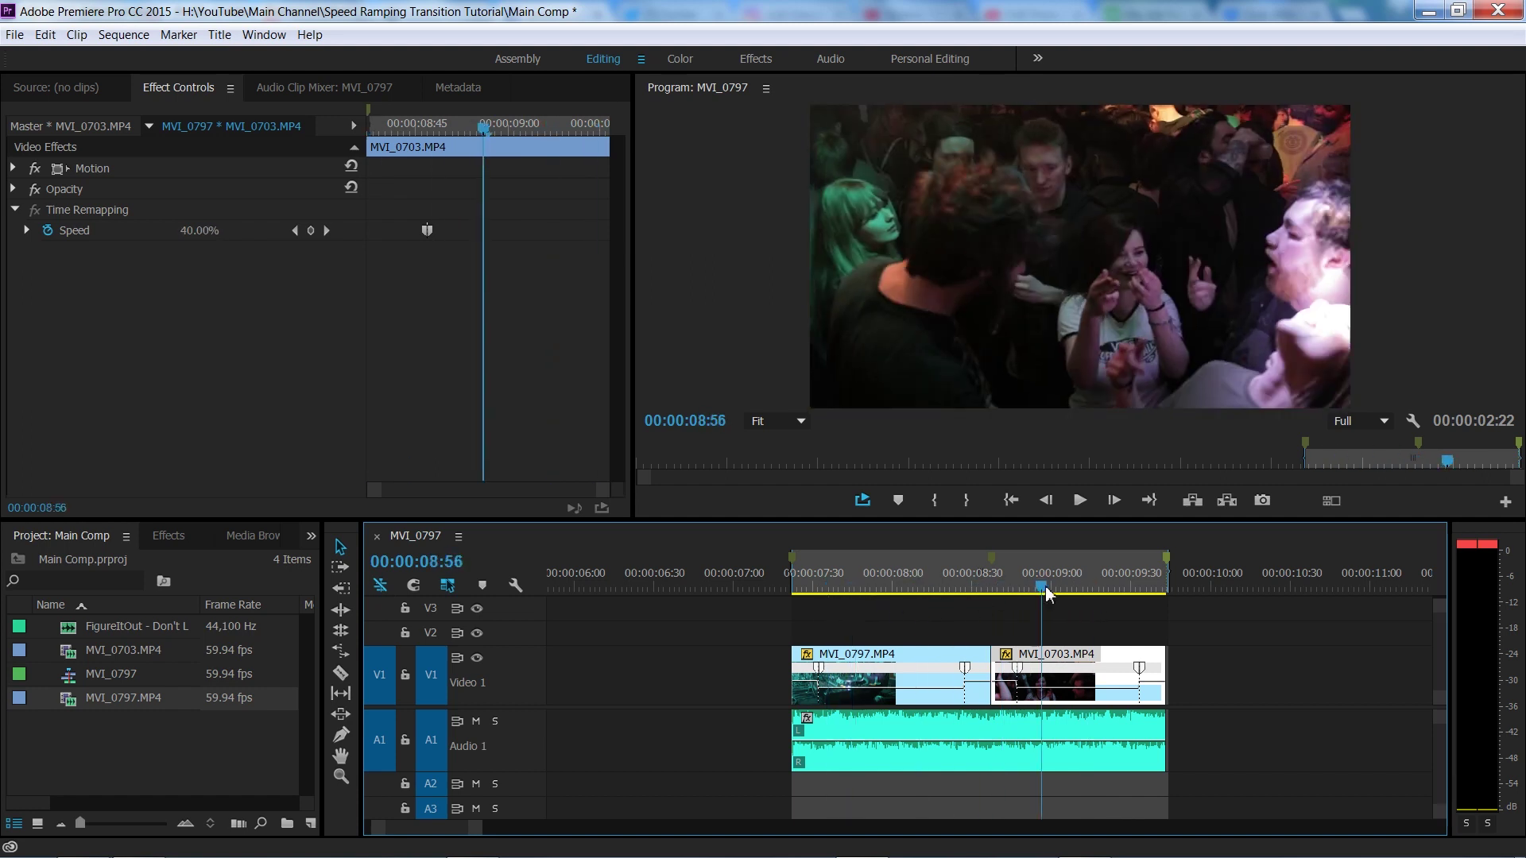
pyautogui.click(475, 721)
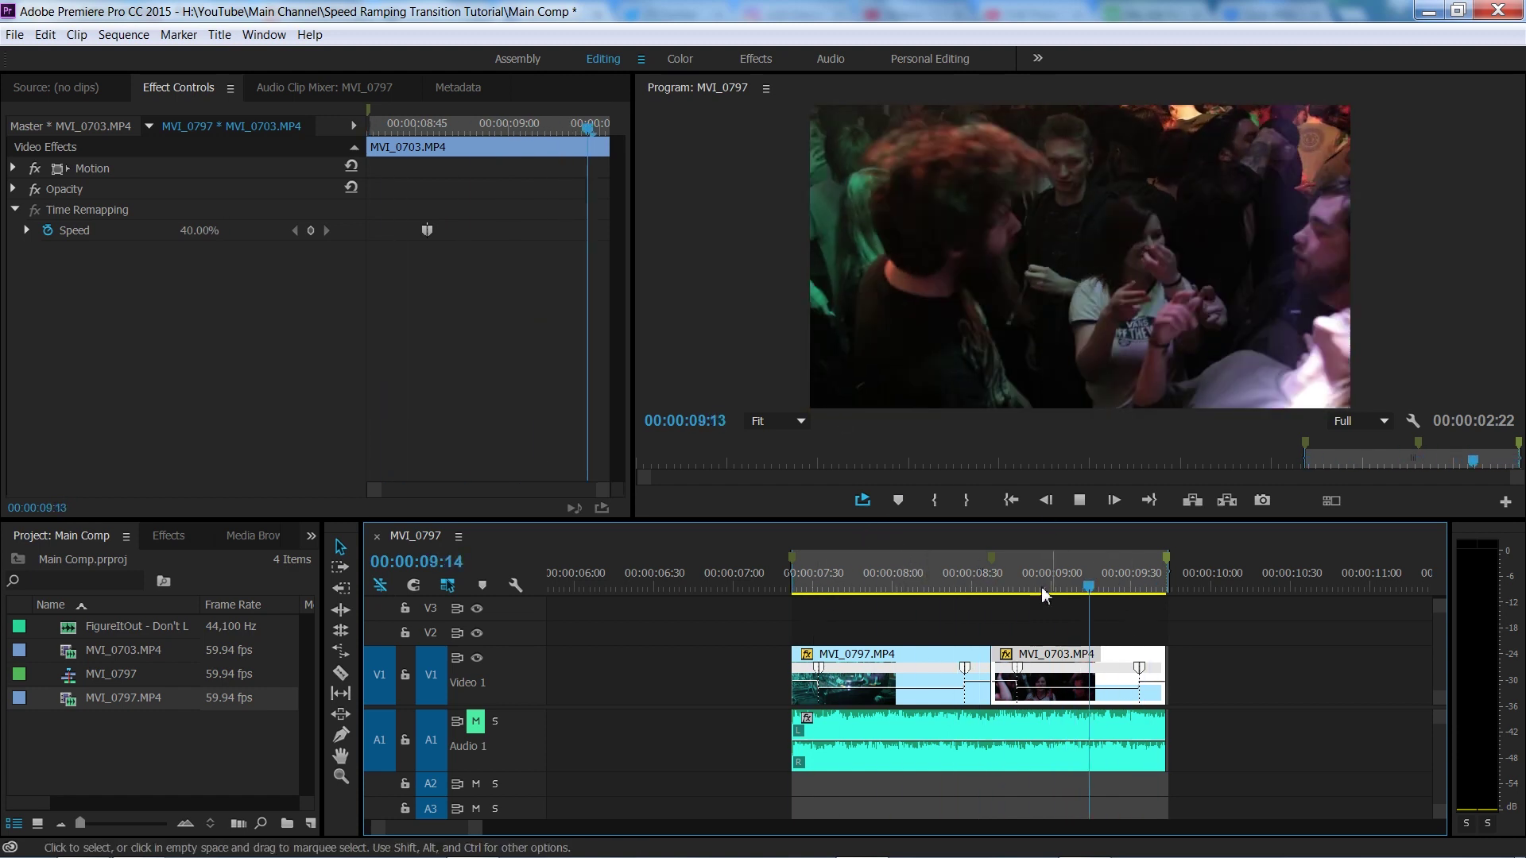
pyautogui.click(478, 721)
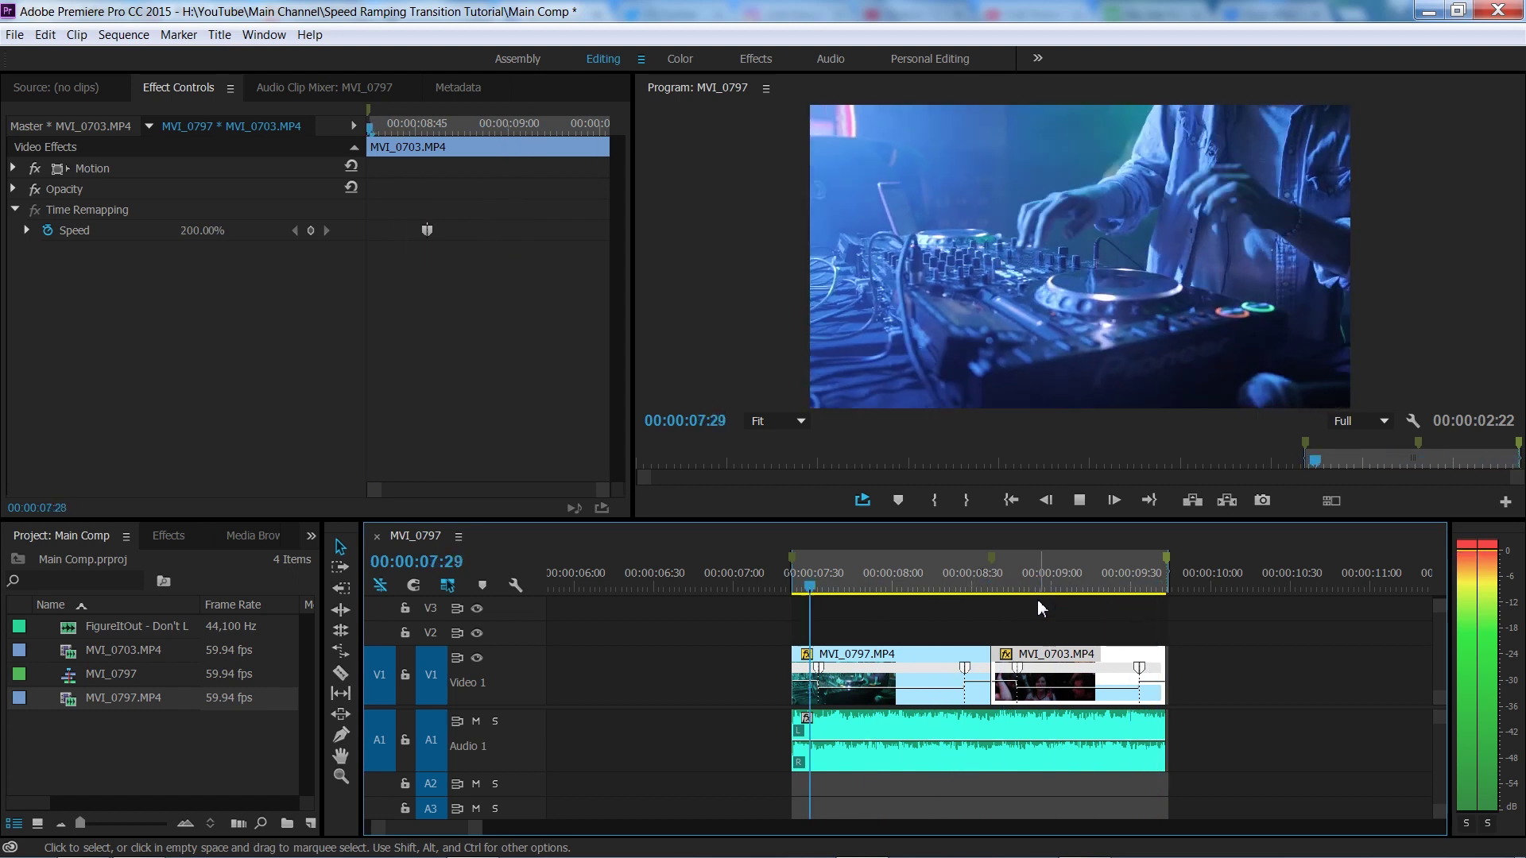
pyautogui.press('space')
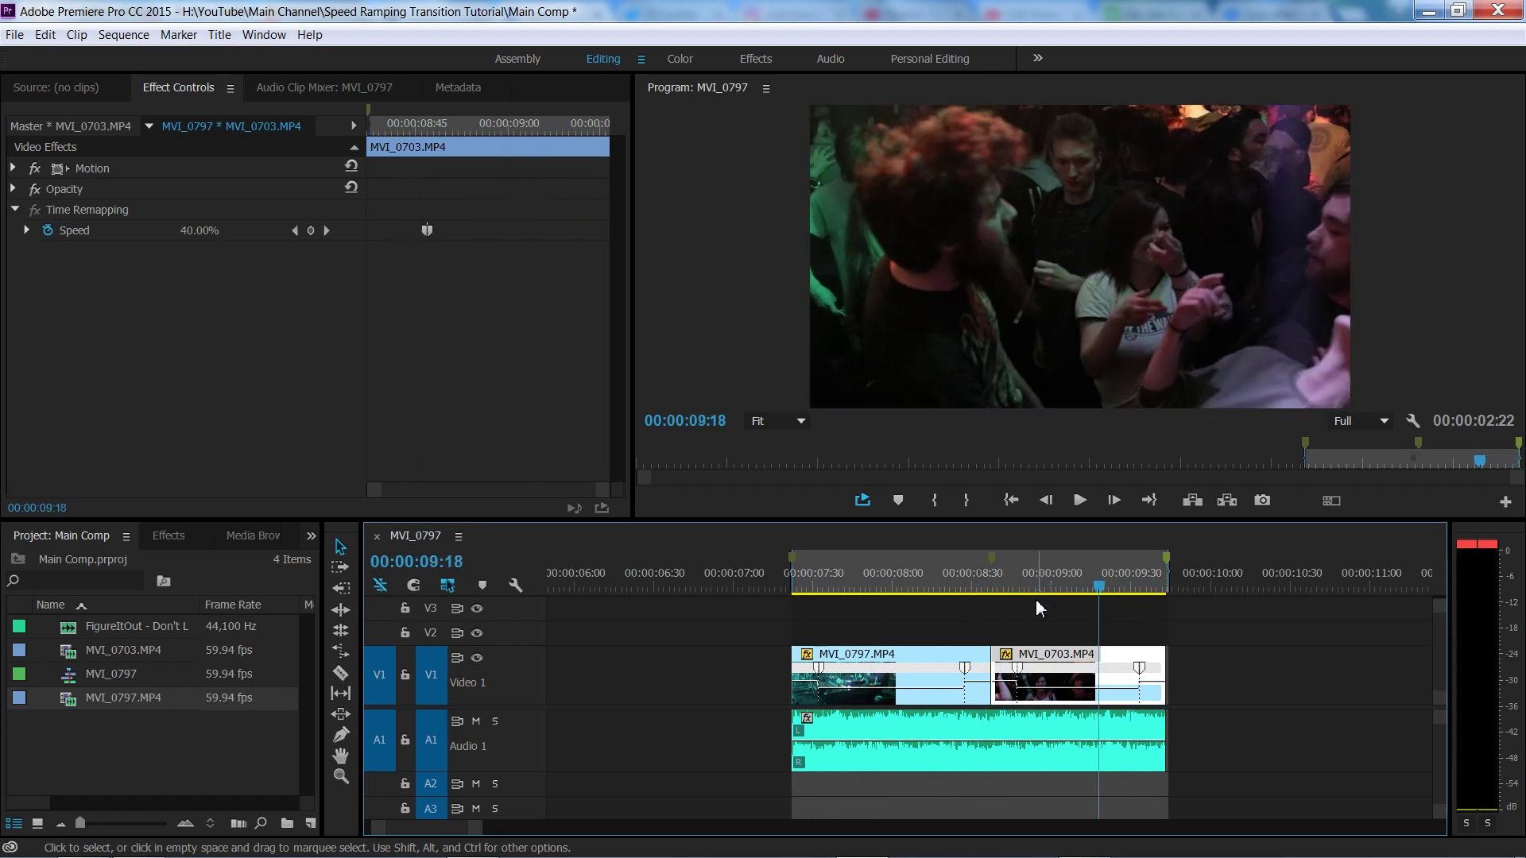
pyautogui.click(854, 586)
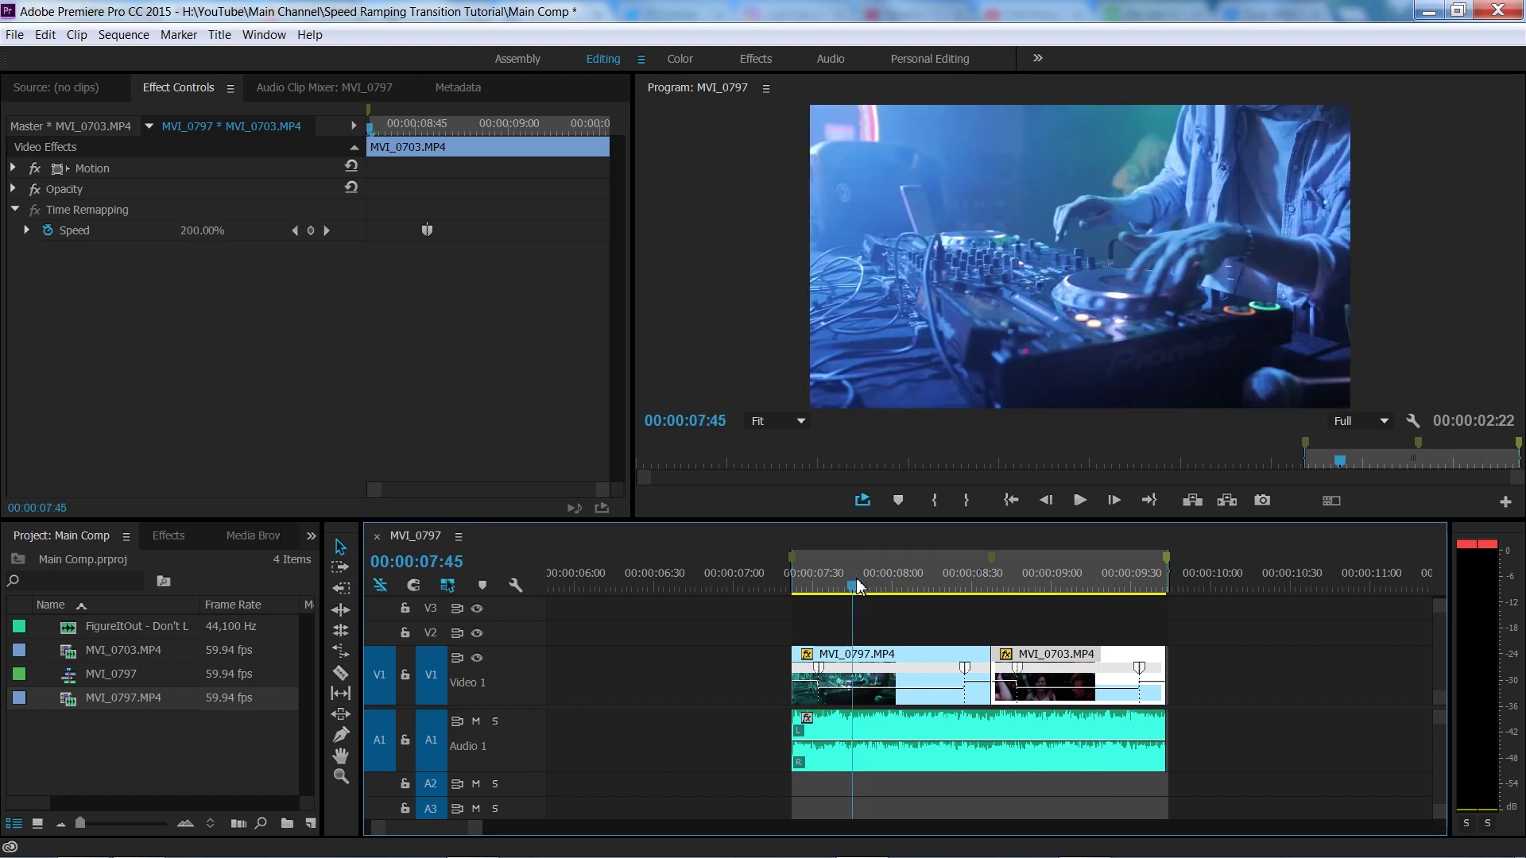
pyautogui.rightClick(895, 585)
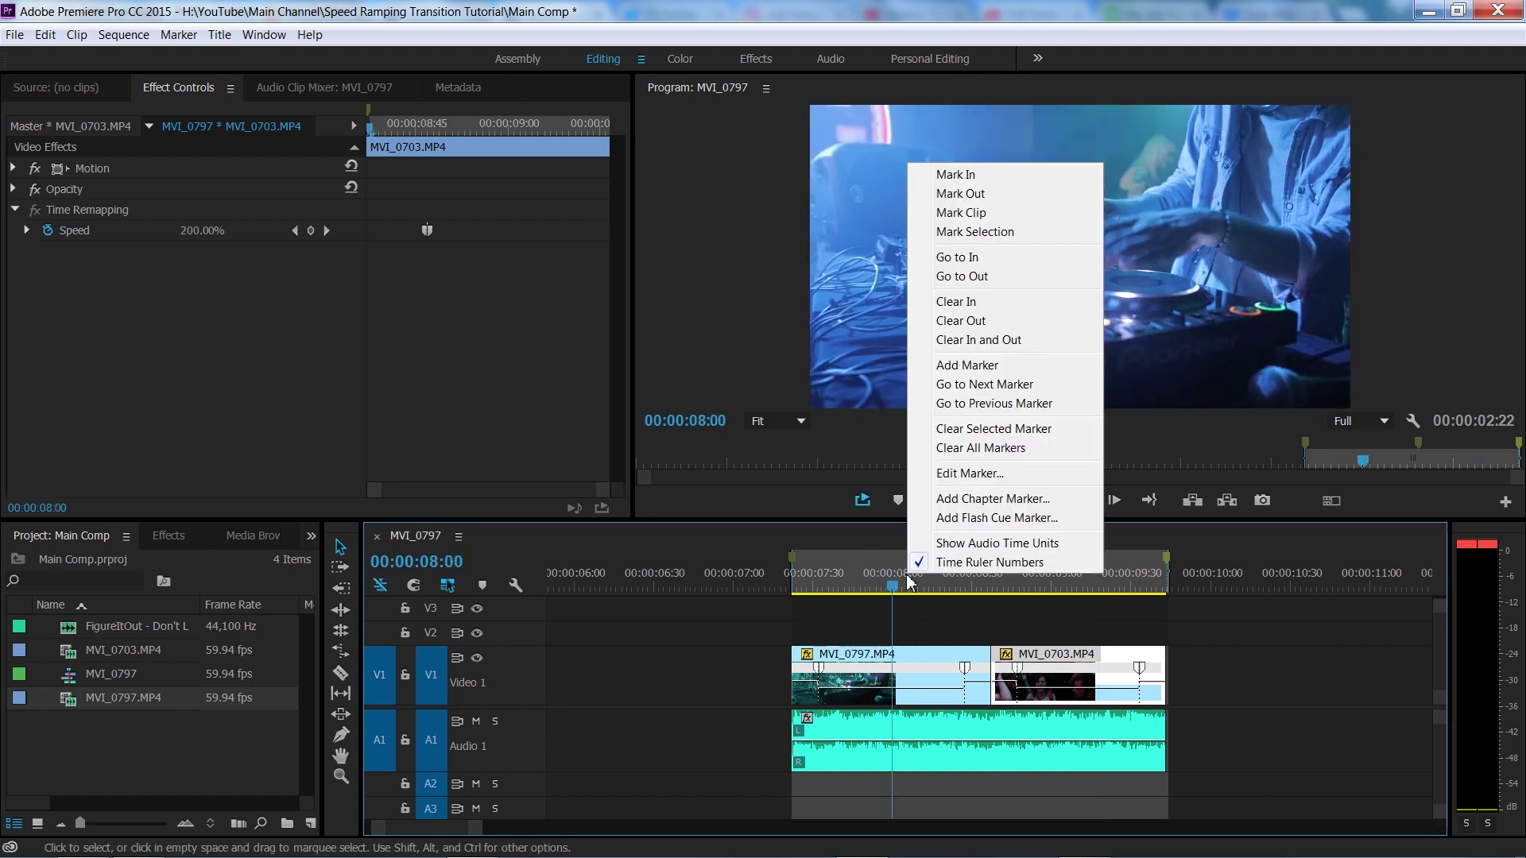
# - Clear the In/Out range and split MVI_0797's speed keyframe near 00:00:07:30 into a gradual ramp
pyautogui.click(959, 340)
pyautogui.click(813, 587)
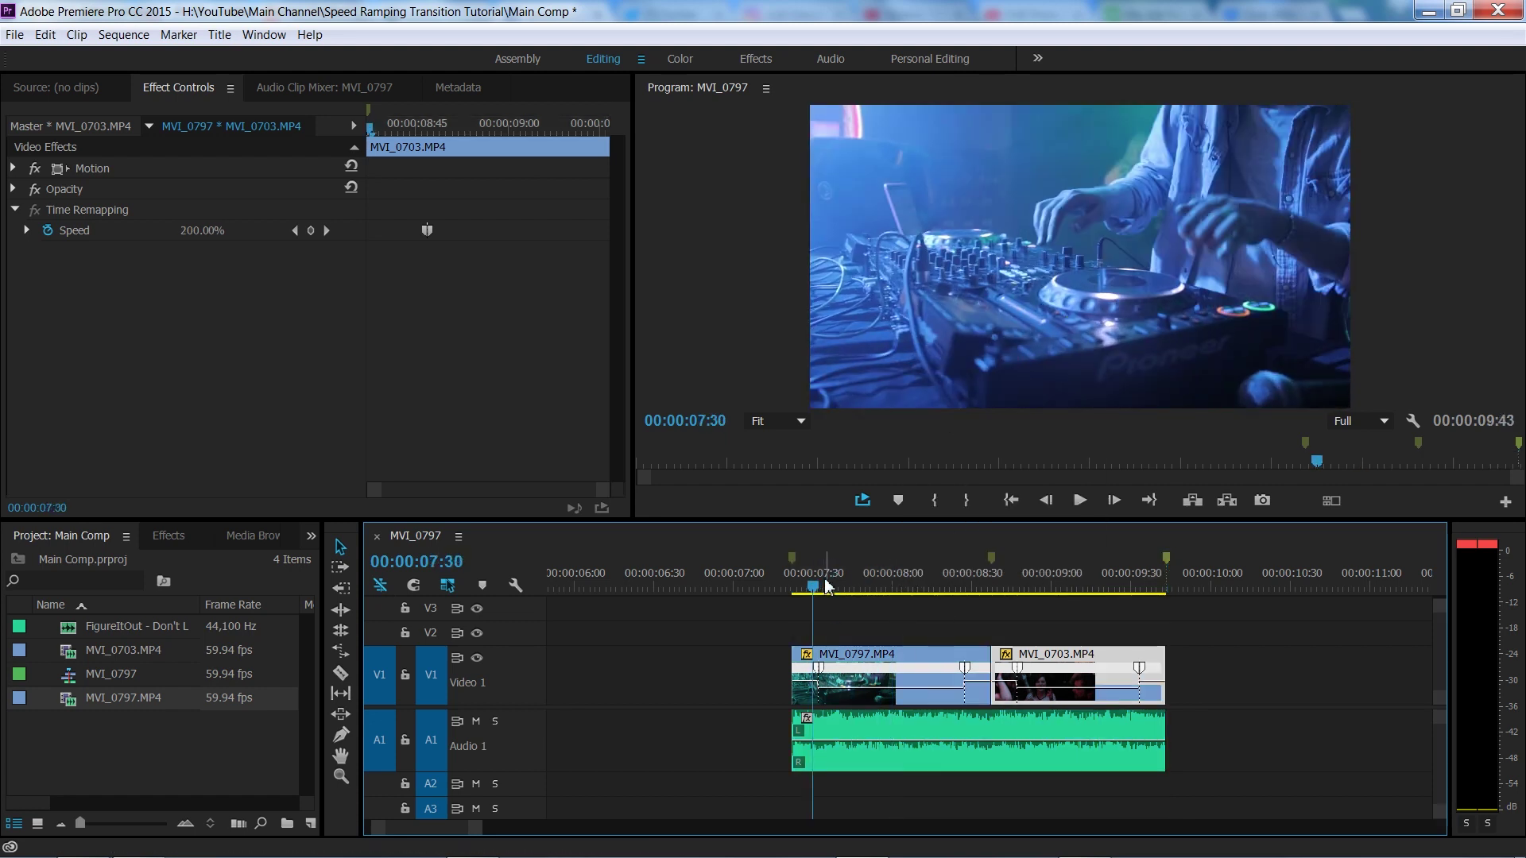
pyautogui.press('=')
pyautogui.press('=')
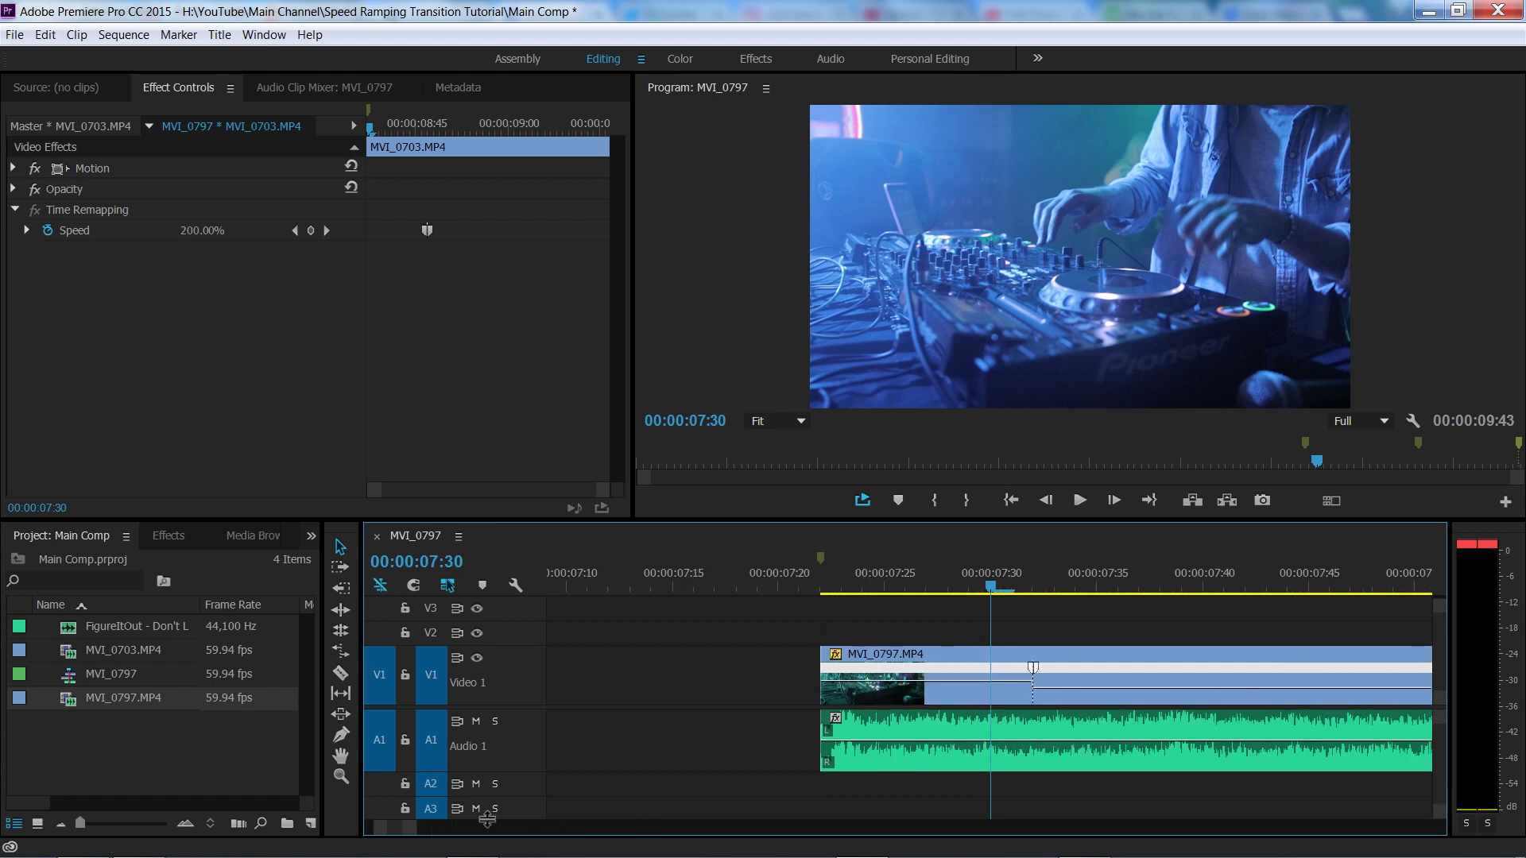
pyautogui.press('Right')
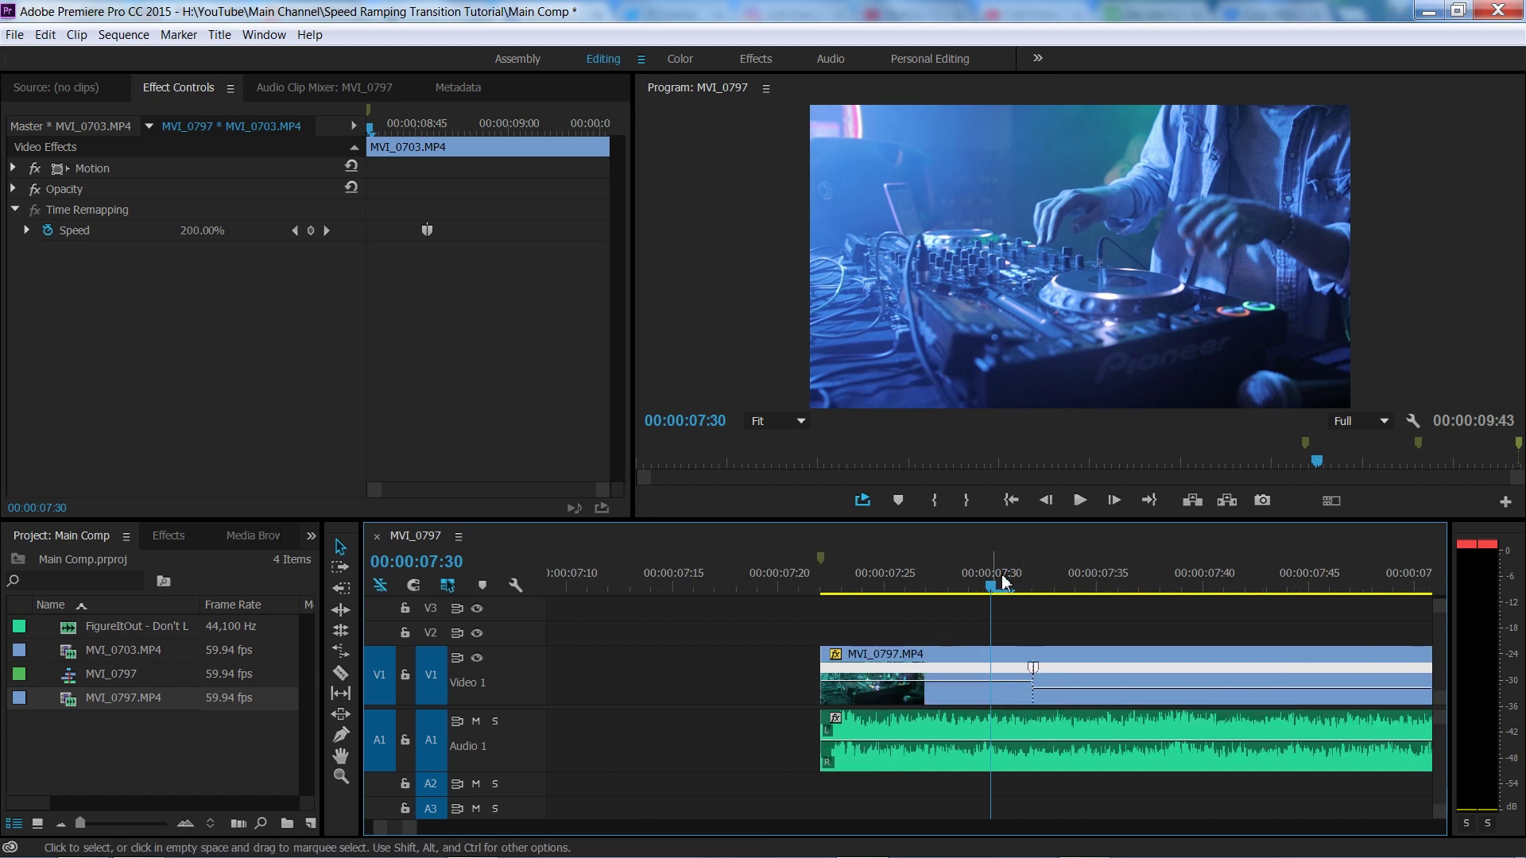
pyautogui.moveTo(1037, 585)
pyautogui.mouseDown()
pyautogui.moveTo(985, 584)
pyautogui.moveTo(1071, 583)
pyautogui.moveTo(1001, 585)
pyautogui.moveTo(1037, 588)
pyautogui.mouseUp()
pyautogui.moveTo(1035, 668); pyautogui.dragTo(1157, 670)
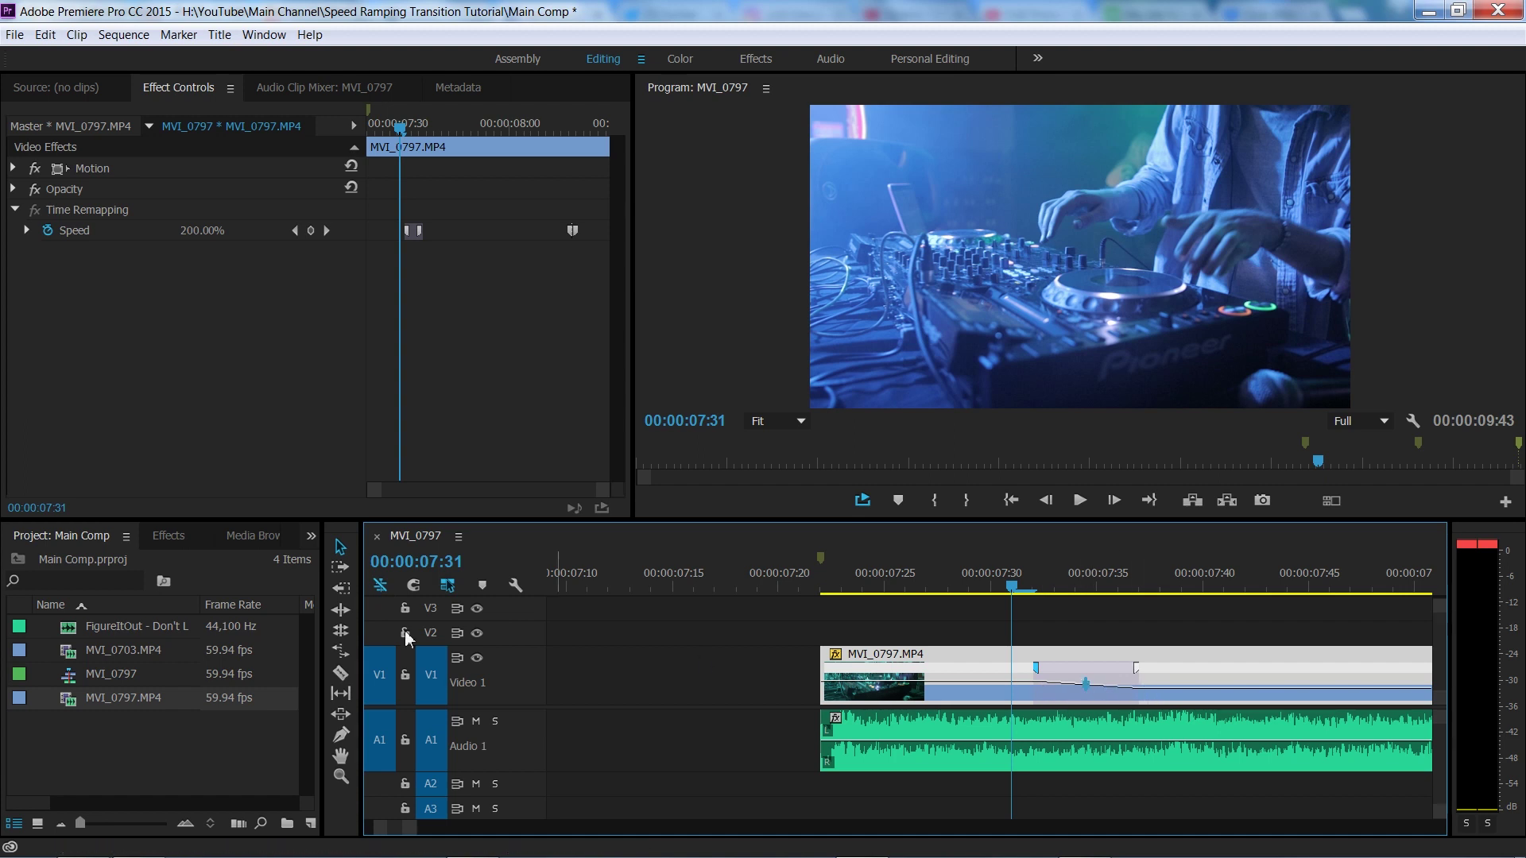
# - Make the Video 1 track taller and play back the ramp from about 00:00:07:26
pyautogui.moveTo(510, 648); pyautogui.dragTo(510, 627)
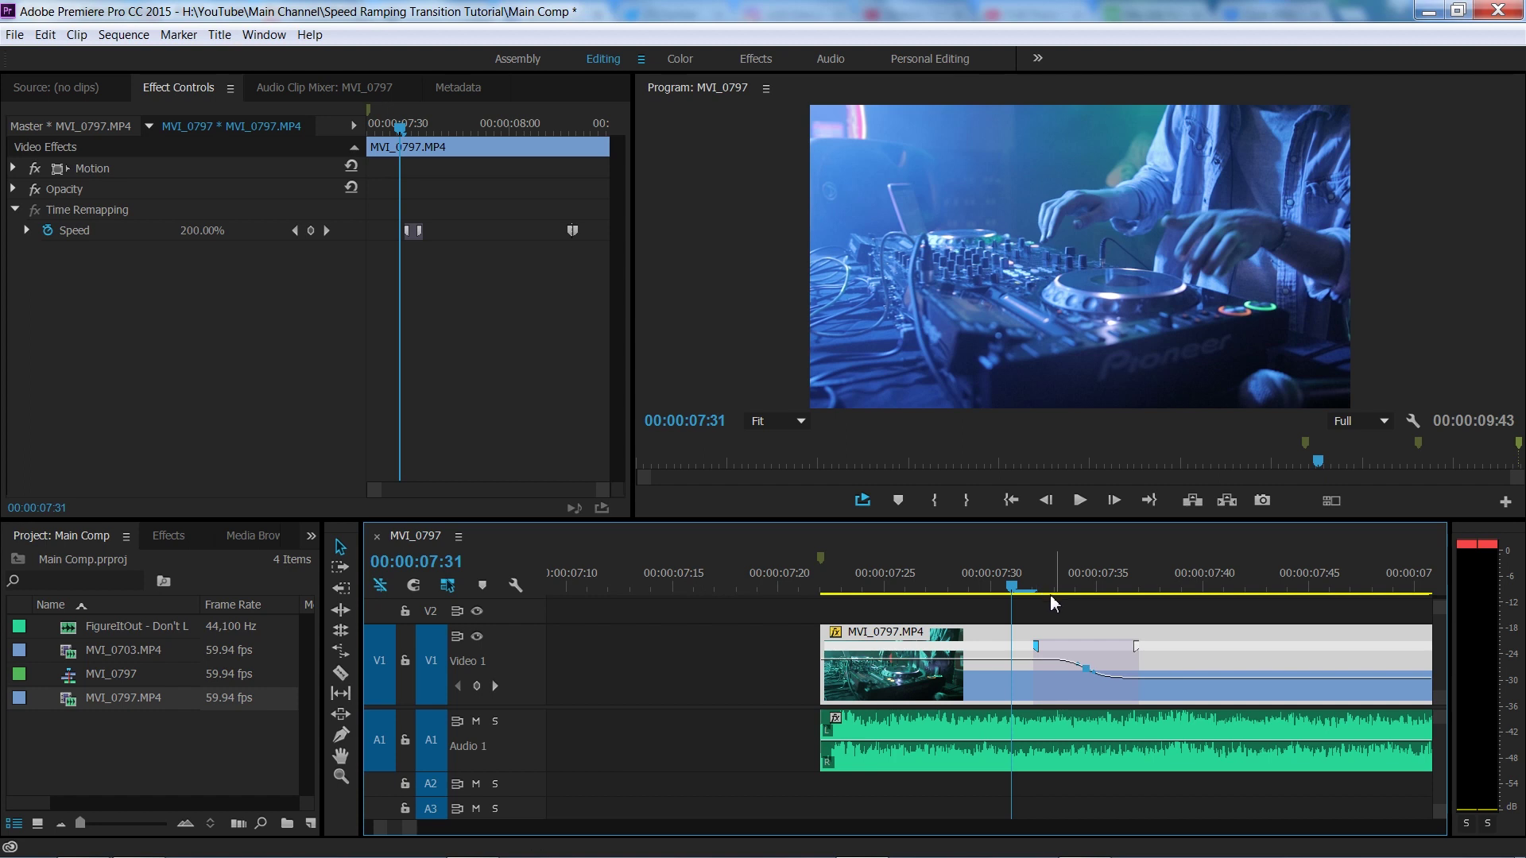
pyautogui.press('-')
pyautogui.press('-')
pyautogui.moveTo(997, 584); pyautogui.dragTo(1028, 589)
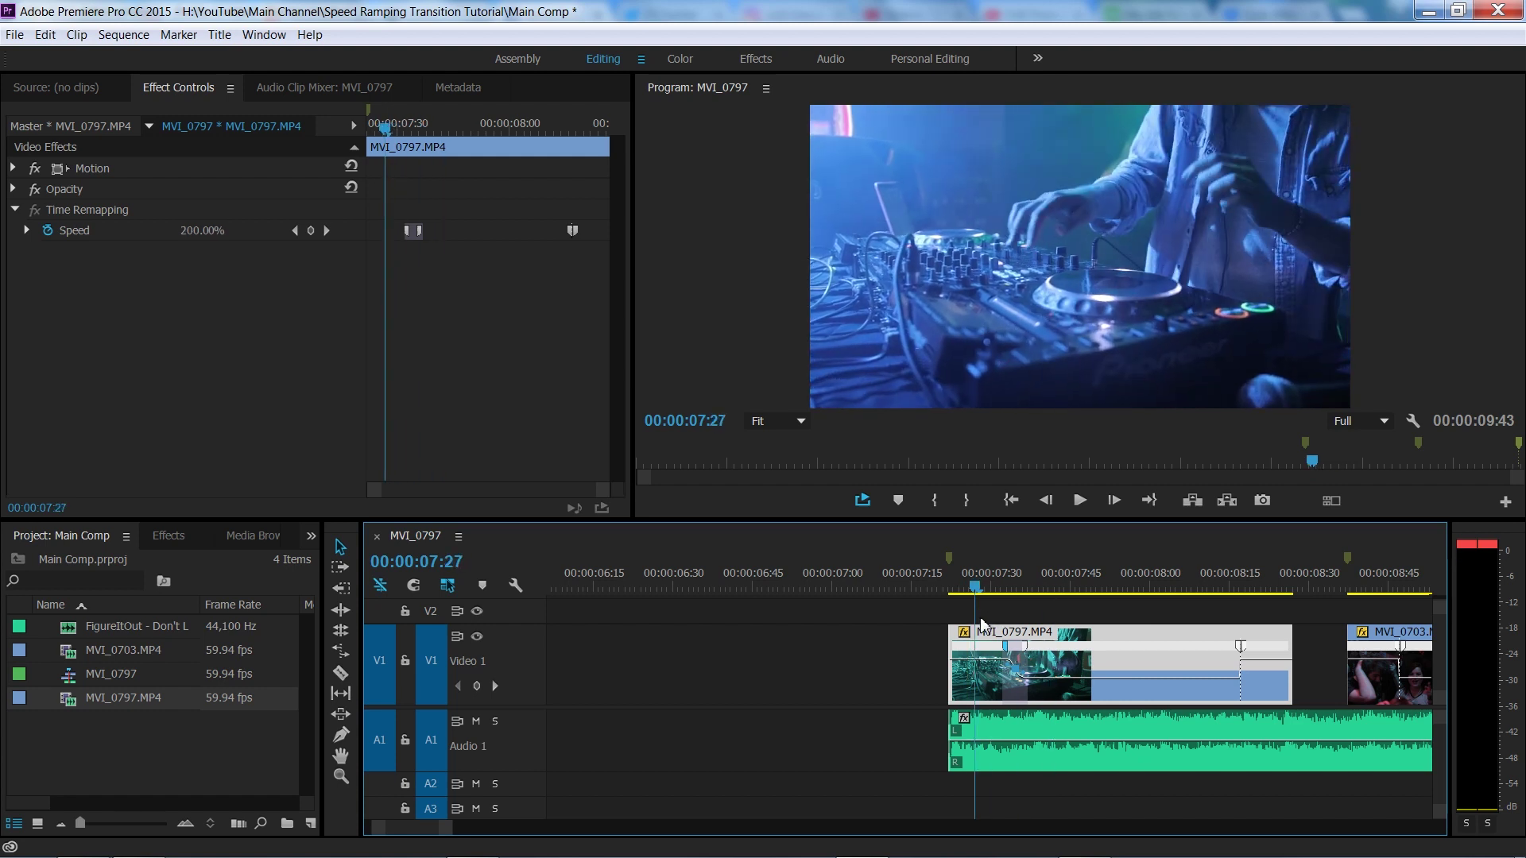
pyautogui.hotkey('ctrl', 'z')
pyautogui.press('space')
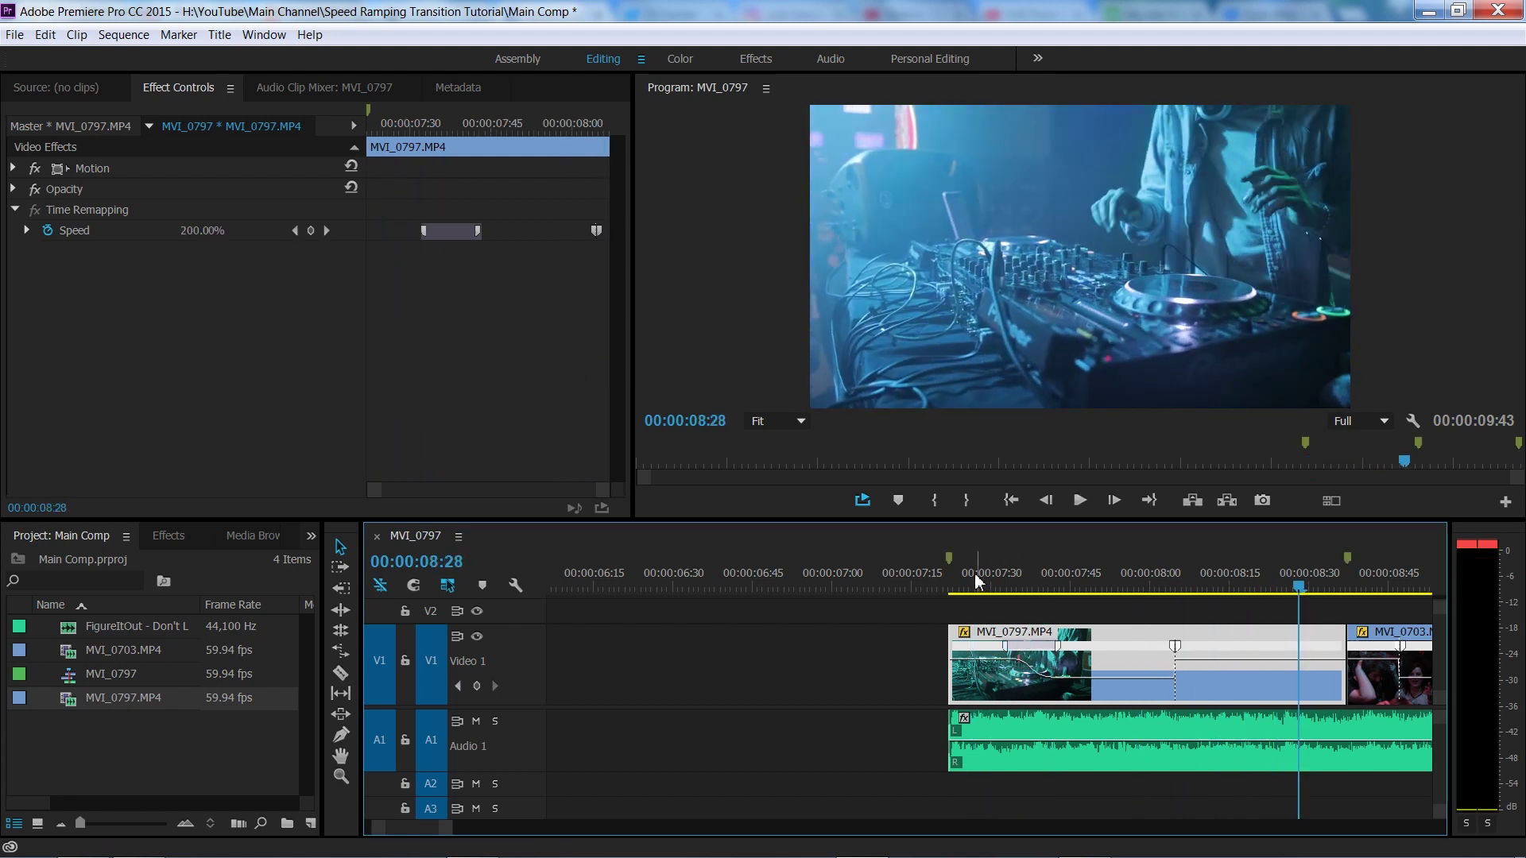
pyautogui.click(974, 575)
pyautogui.press('space')
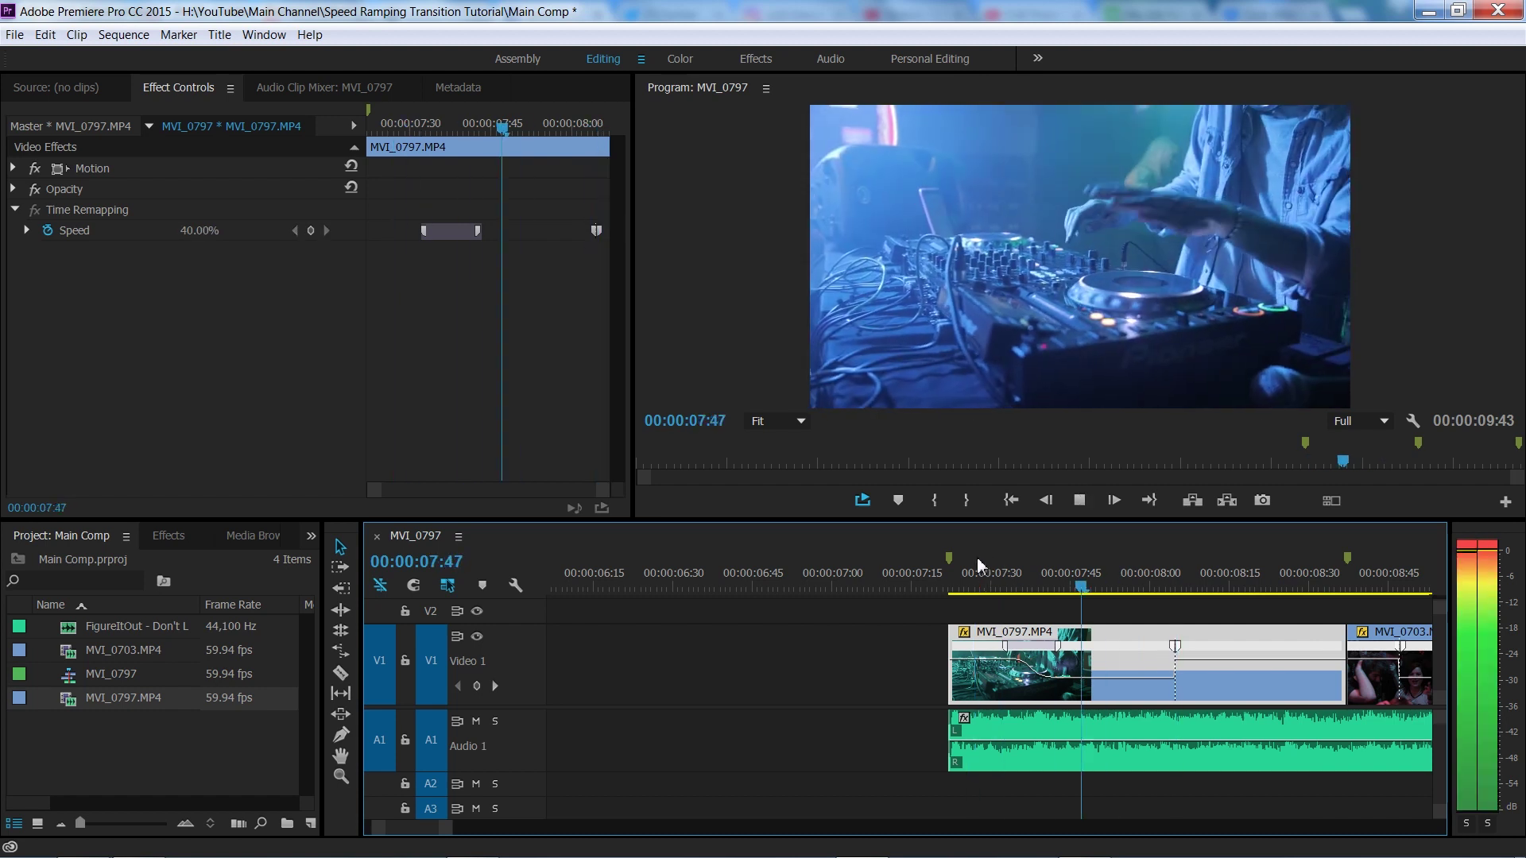
pyautogui.click(970, 570)
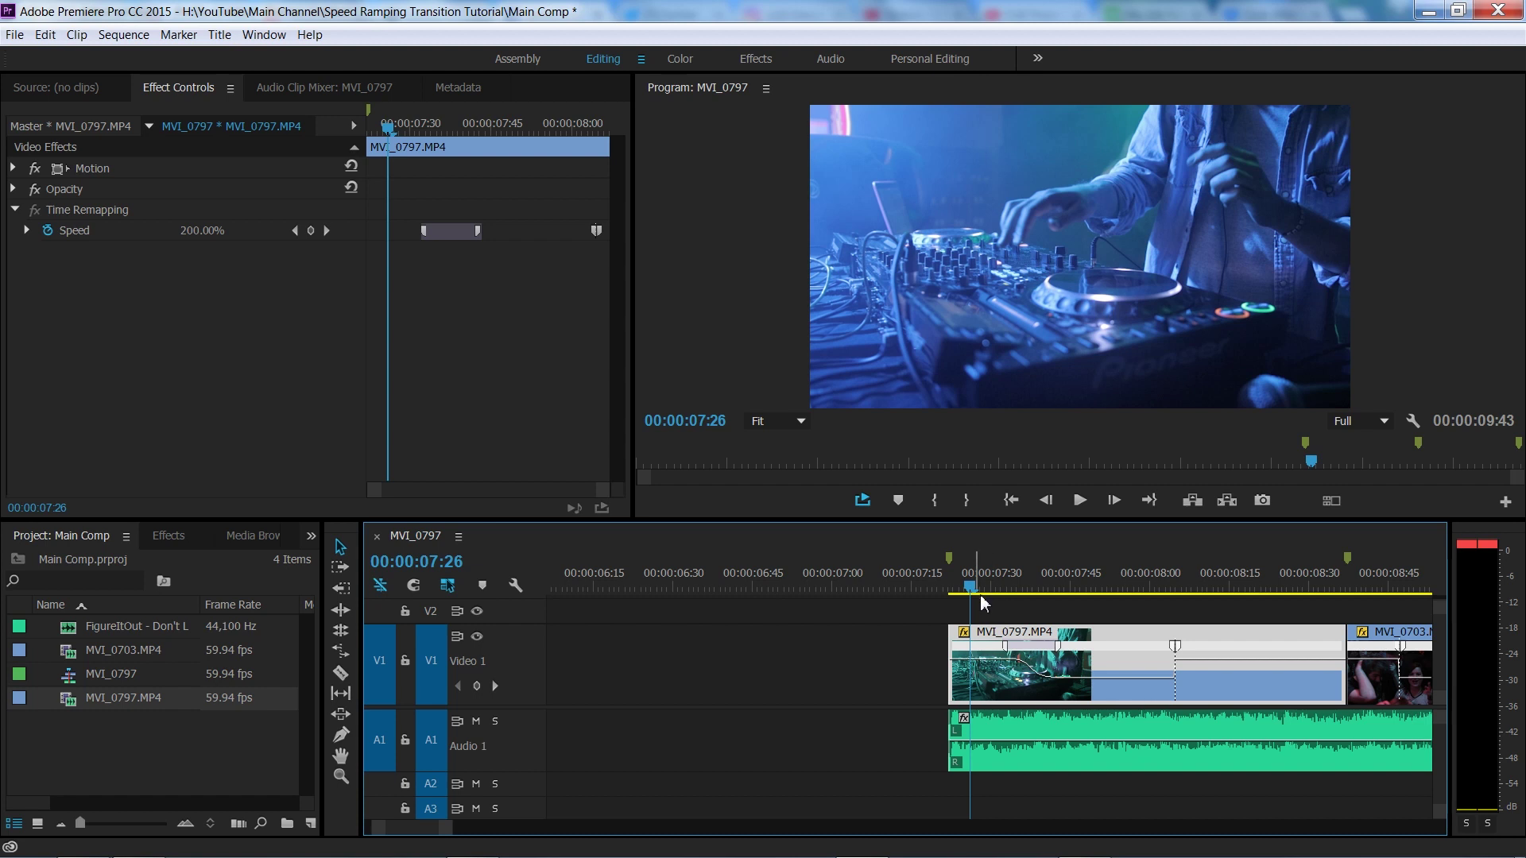
pyautogui.press('-')
pyautogui.press('-')
pyautogui.press('-')
pyautogui.press('-')
pyautogui.moveTo(648, 827); pyautogui.dragTo(447, 832)
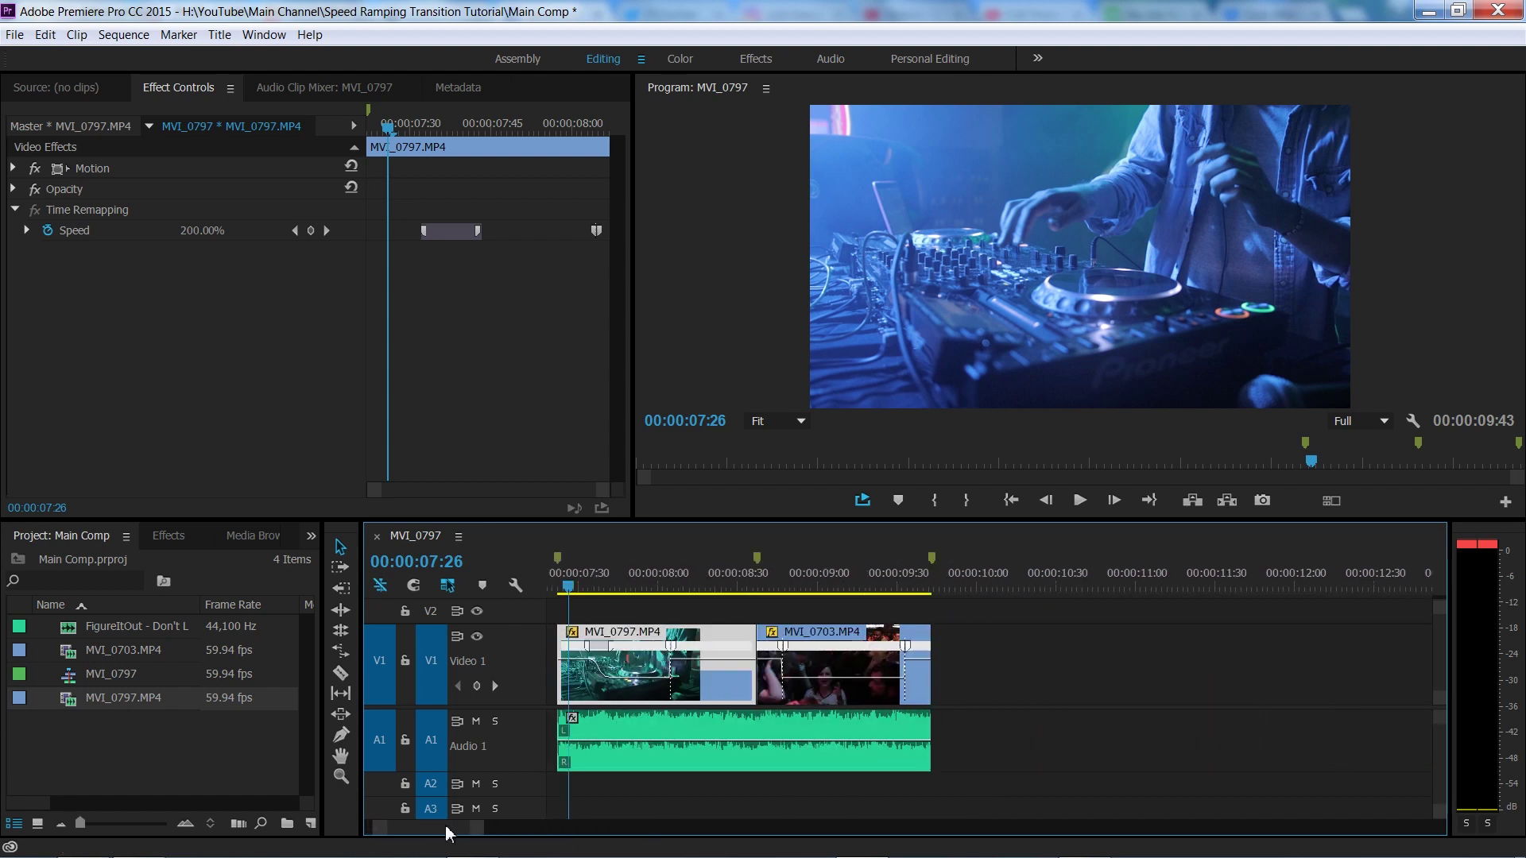
pyautogui.scroll(2, 446, 828)
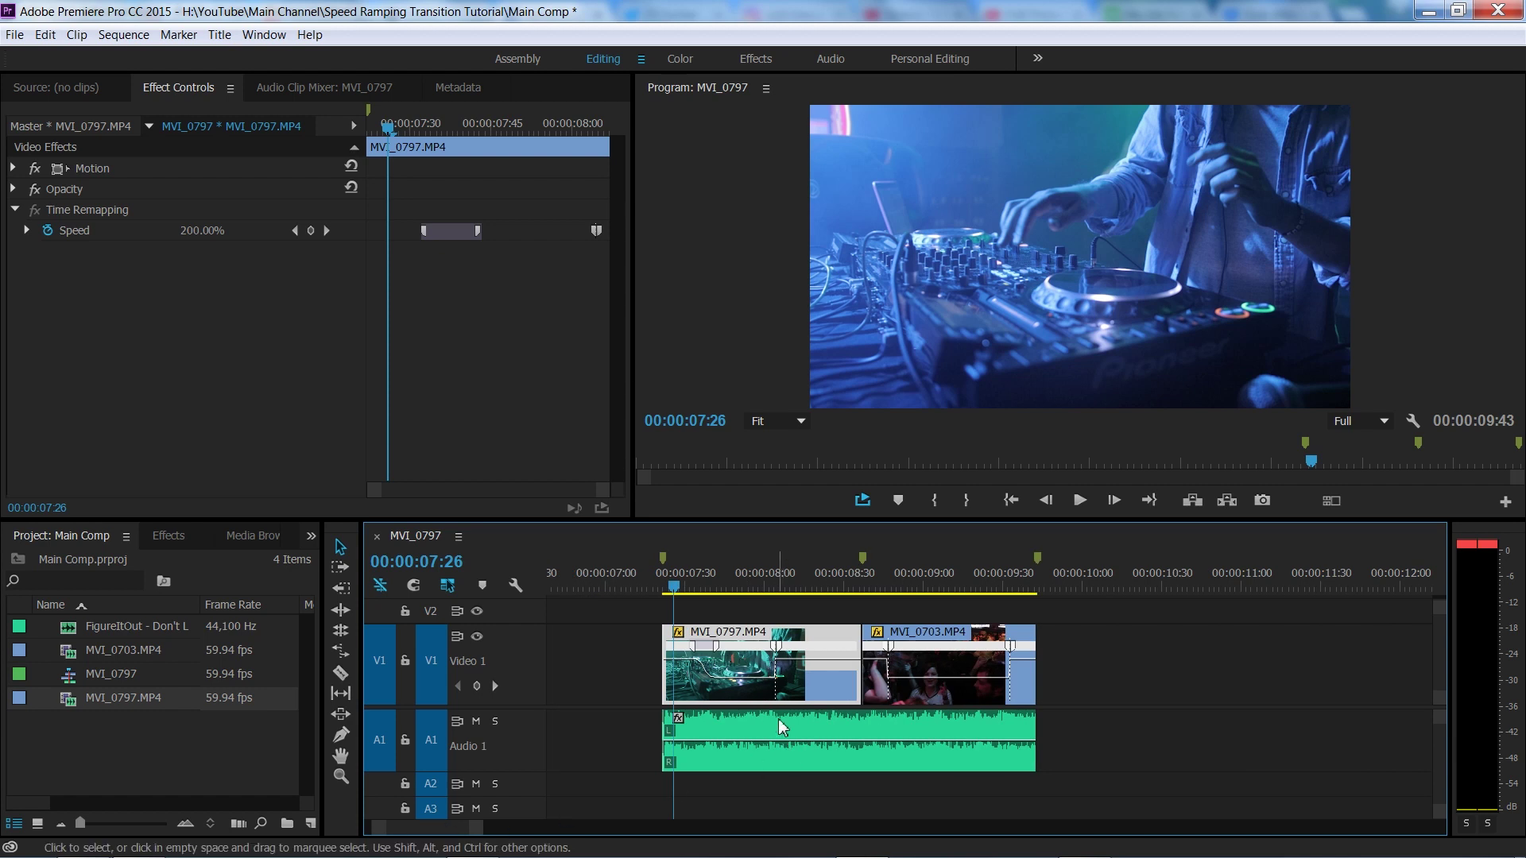
# - Widen MVI_0797's speed ramp near 00:00:08:25 by pulling the keyframe halves apart
pyautogui.moveTo(778, 646); pyautogui.dragTo(816, 648)
pyautogui.click(831, 574)
pyautogui.moveTo(831, 574); pyautogui.dragTo(779, 598)
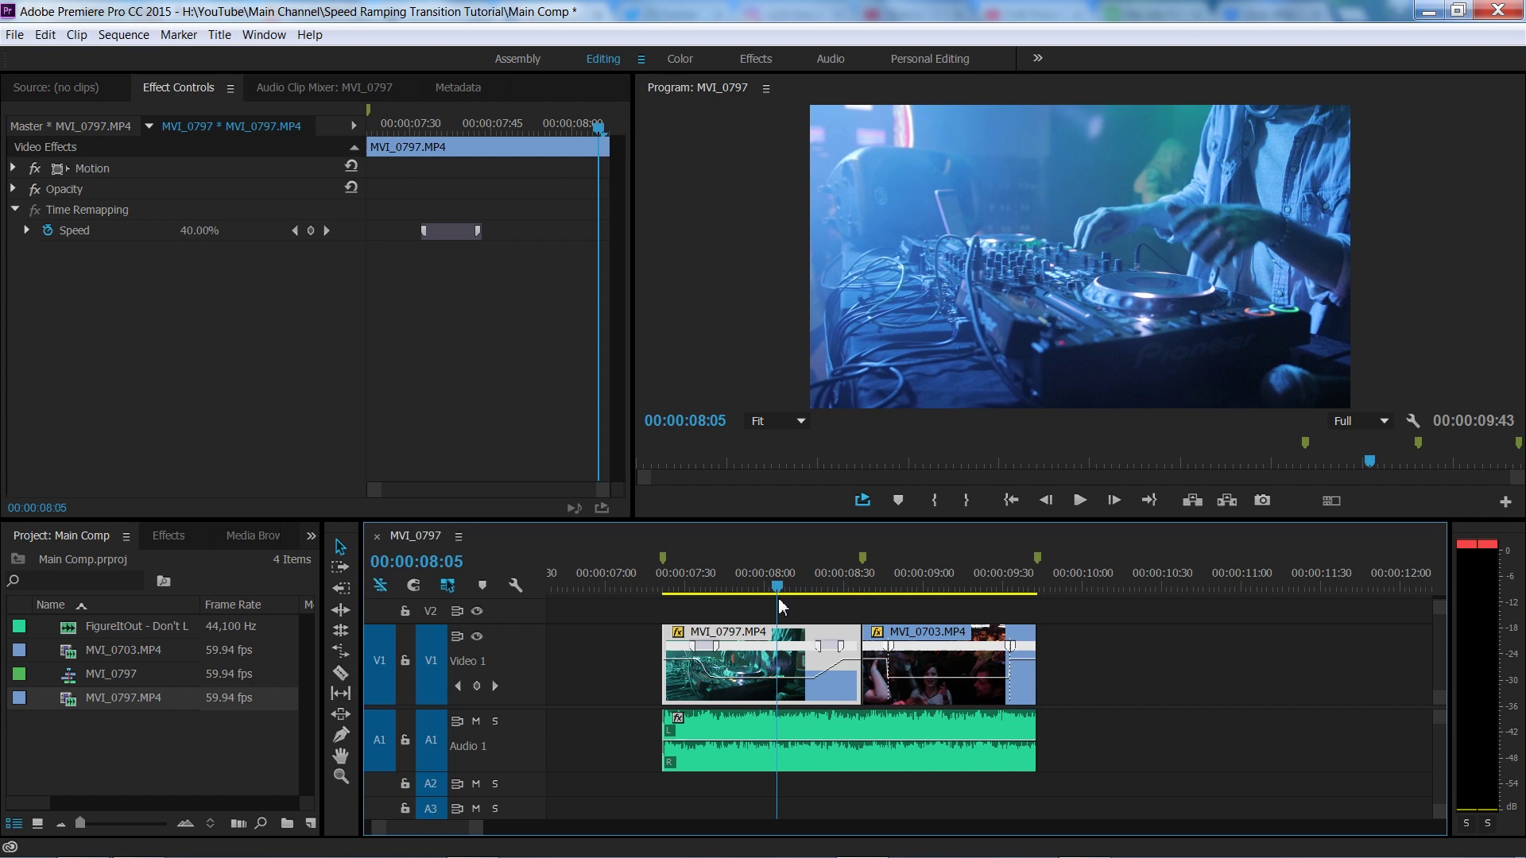
# - Curve the ramp's keyframe with its Bezier handle out to 00:00:08:29 and play it from 00:00:08:02
pyautogui.click(819, 647)
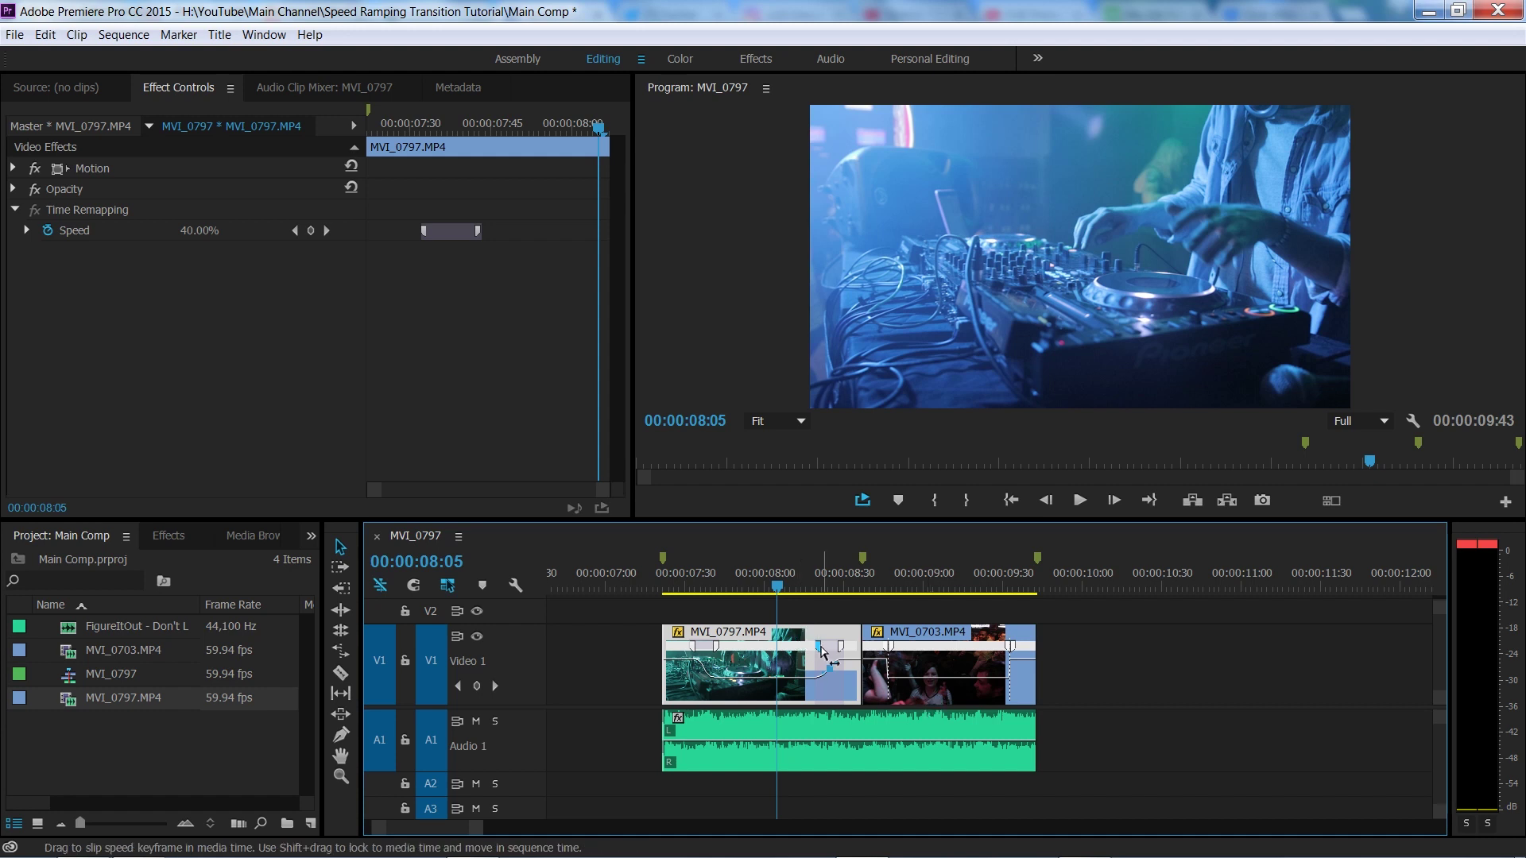
pyautogui.moveTo(821, 650)
pyautogui.mouseDown()
pyautogui.moveTo(844, 649)
pyautogui.moveTo(824, 634)
pyautogui.mouseUp()
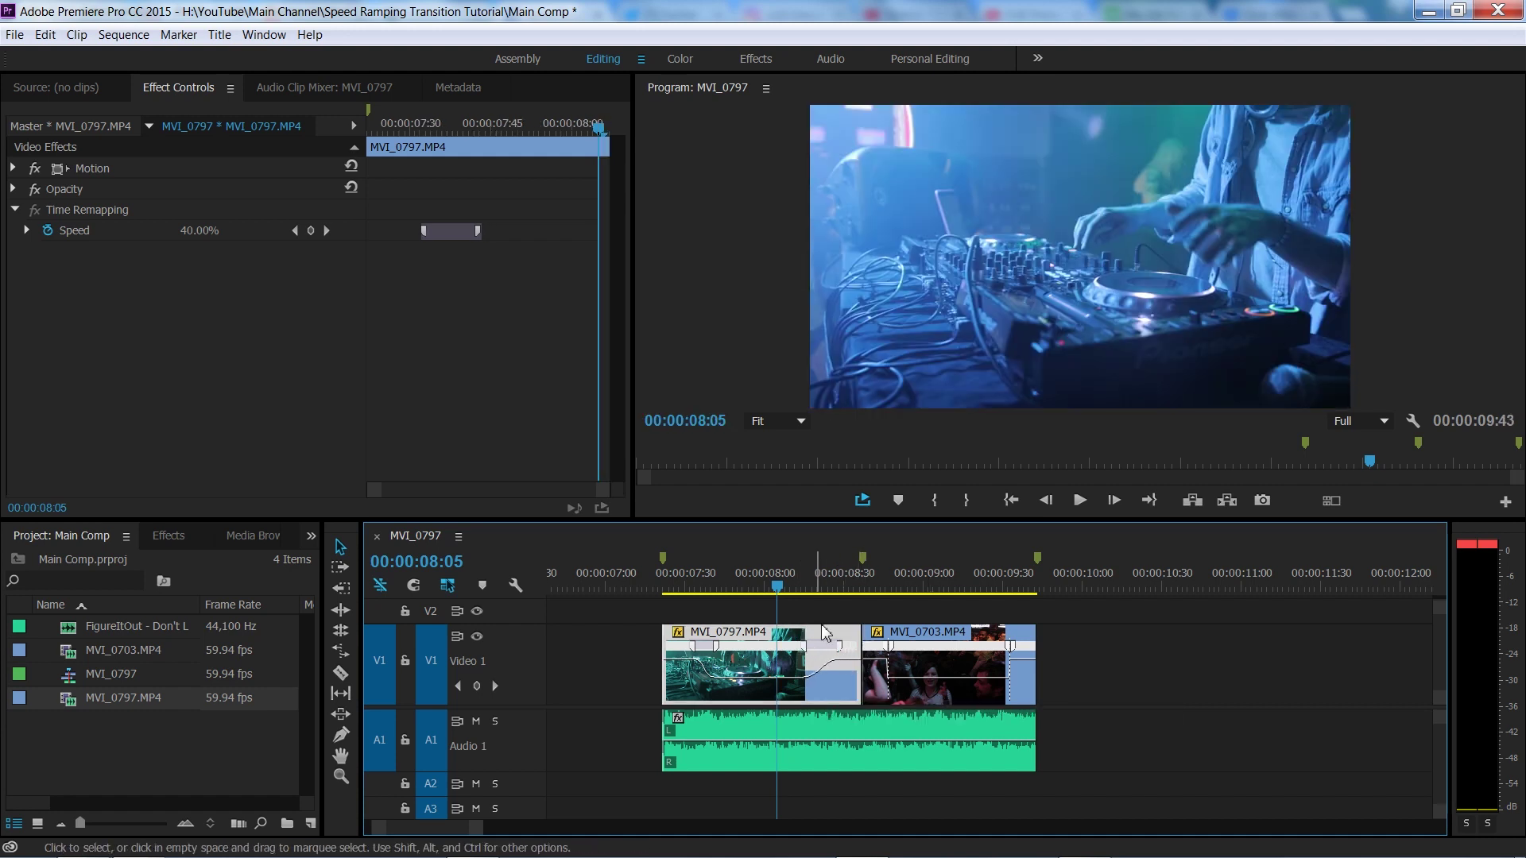
pyautogui.click(769, 579)
pyautogui.press('space')
pyautogui.press('space')
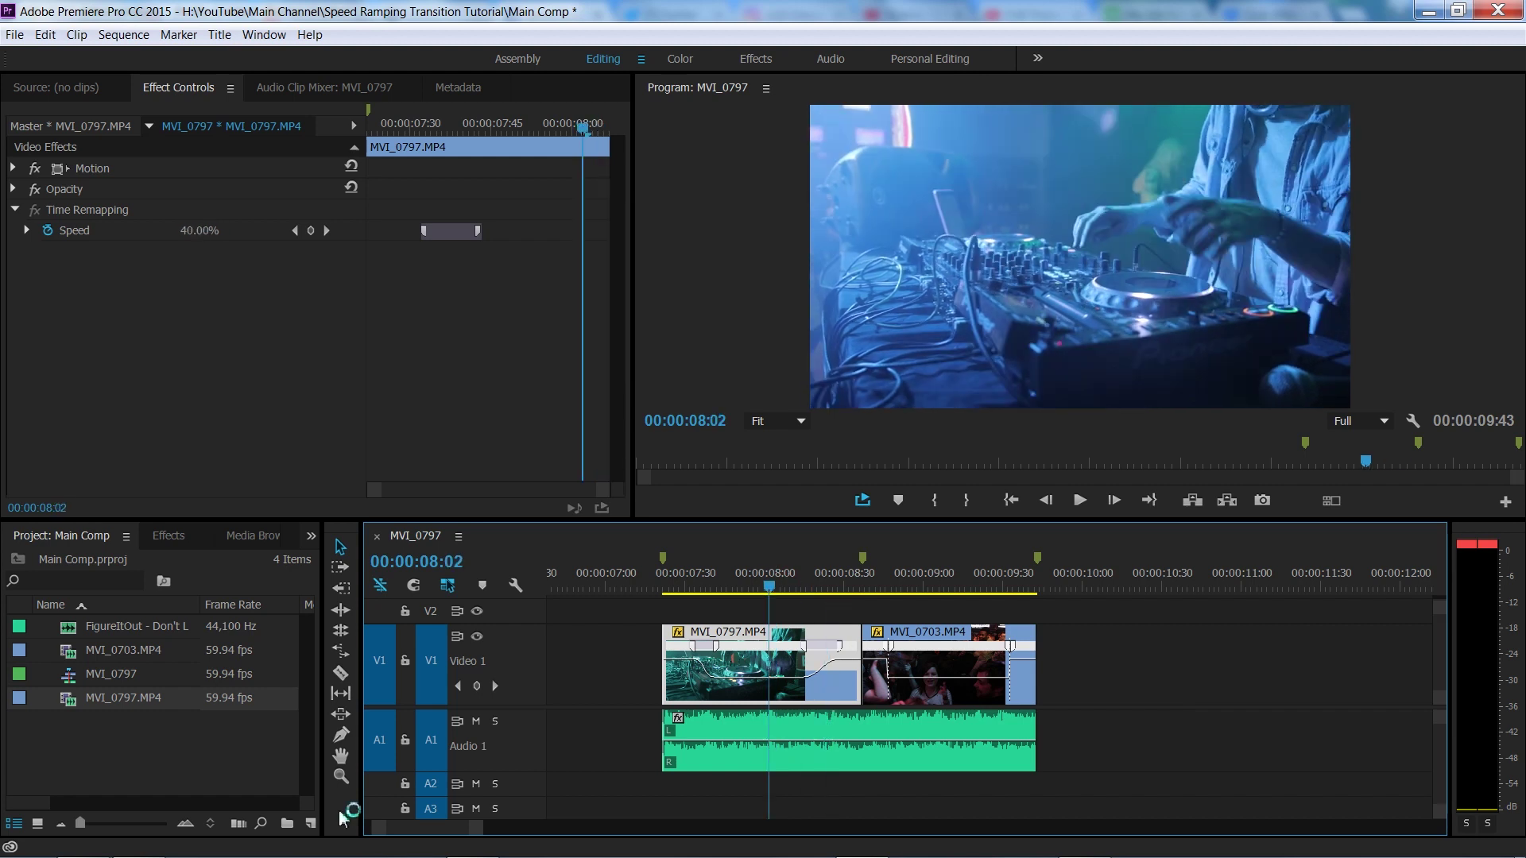